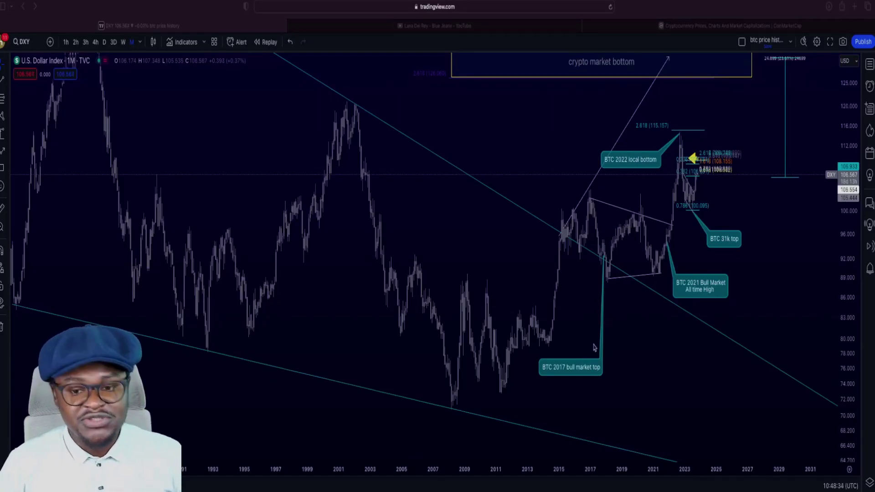
# Step: Examine the U.S. Dollar Index monthly history from 1967 onward, including the descending channel, the BTC callouts and the crypto market bottom zone
pyautogui.scroll(-5, 460, 292)
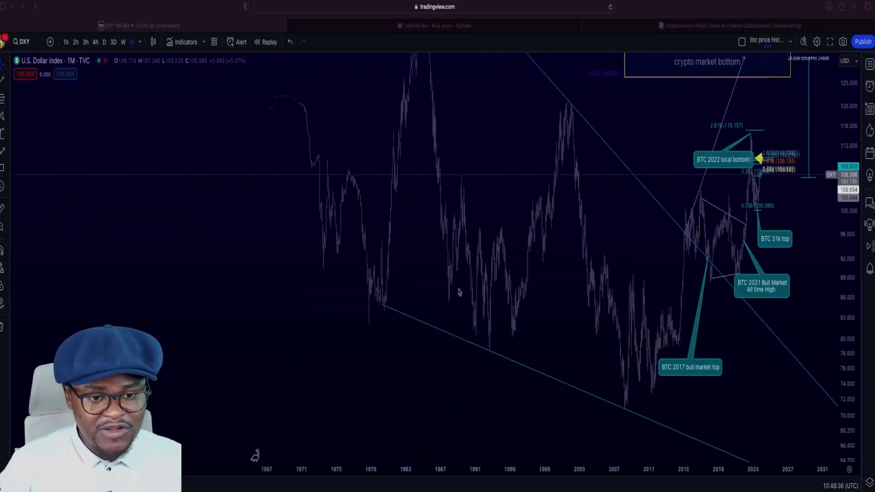
pyautogui.click(852, 211)
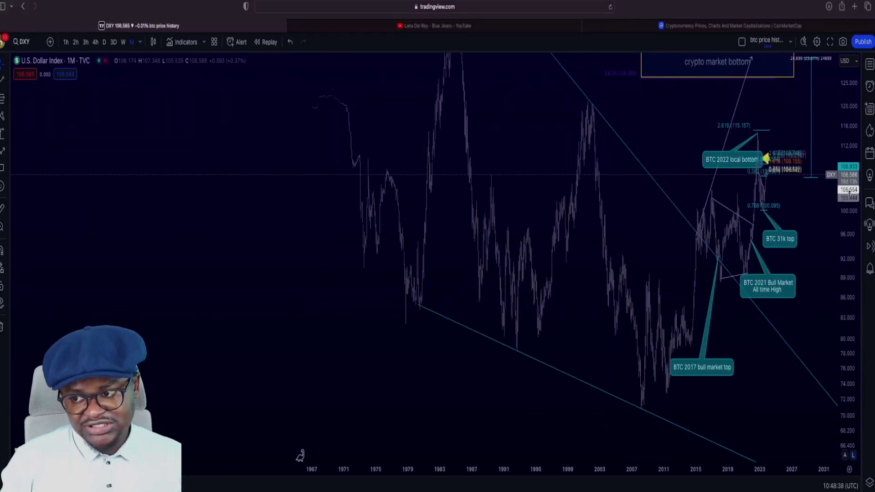
pyautogui.doubleClick(848, 194)
pyautogui.moveTo(577, 110); pyautogui.dragTo(482, 192)
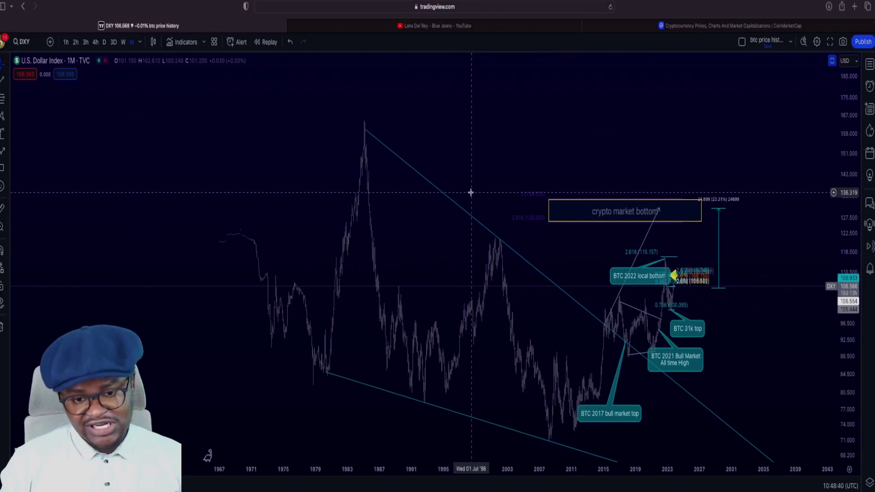
pyautogui.scroll(3, 474, 194)
pyautogui.hscroll(-3, 470, 193)
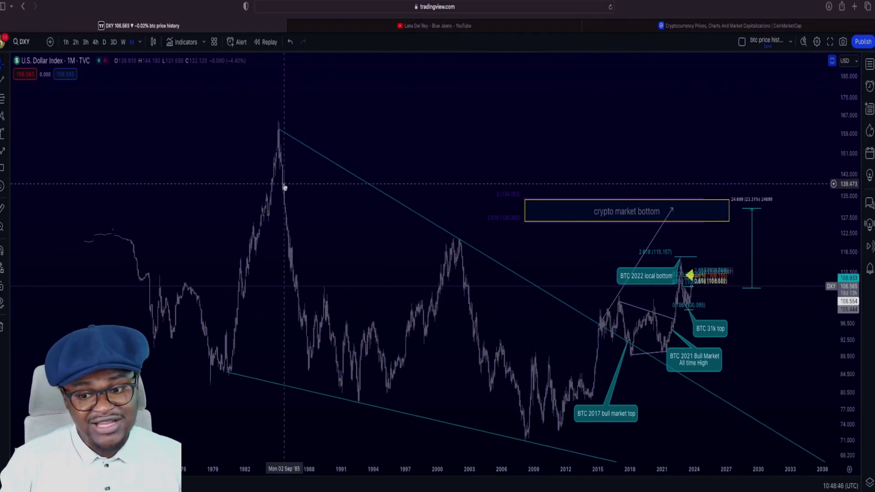
pyautogui.moveTo(364, 222); pyautogui.dragTo(363, 177)
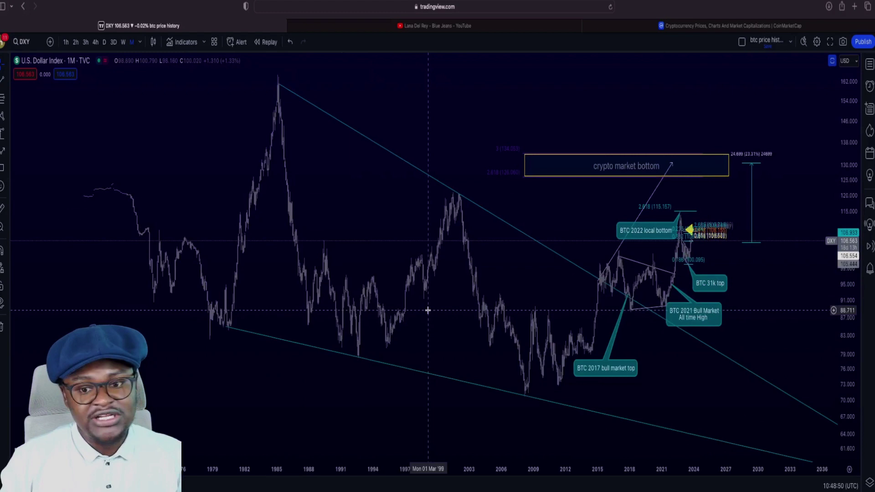
pyautogui.scroll(2, 468, 331)
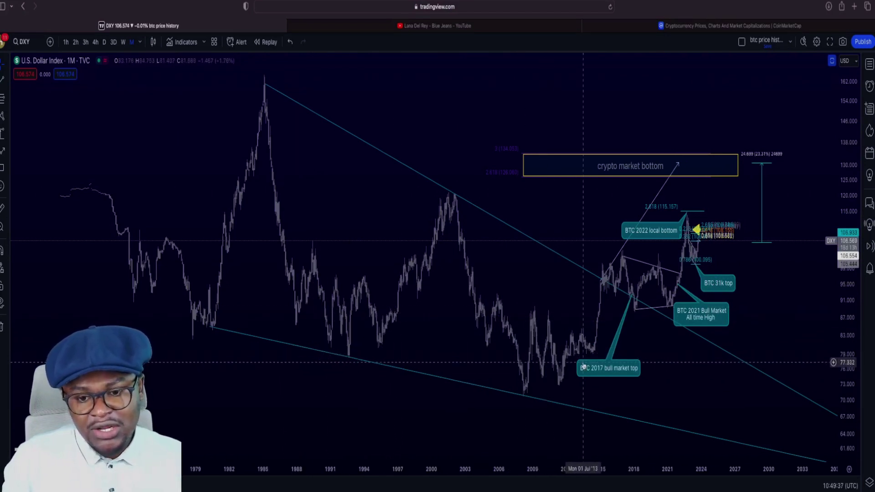
# Step: Invert the price scale and brush yellow arcs and circles around the early-1990s and 2008 turning points on the channel line
pyautogui.click(658, 196)
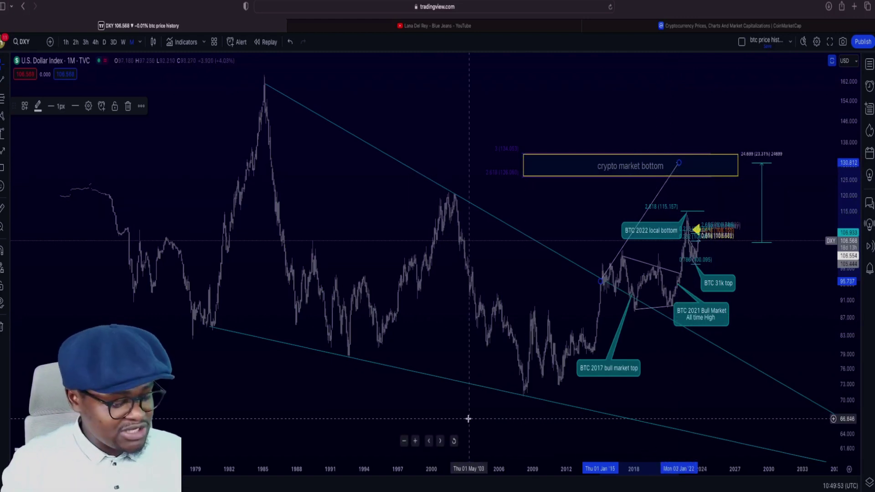
pyautogui.hotkey('alt', 'i')
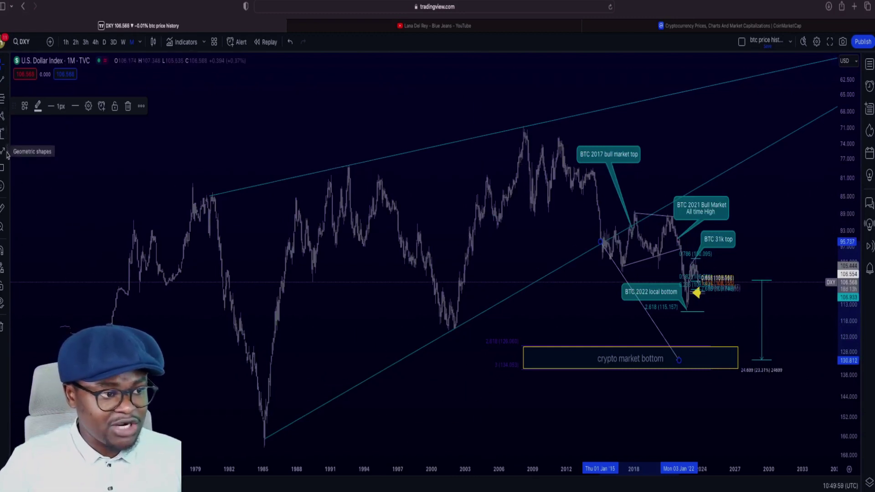
pyautogui.click(7, 151)
pyautogui.click(21, 179)
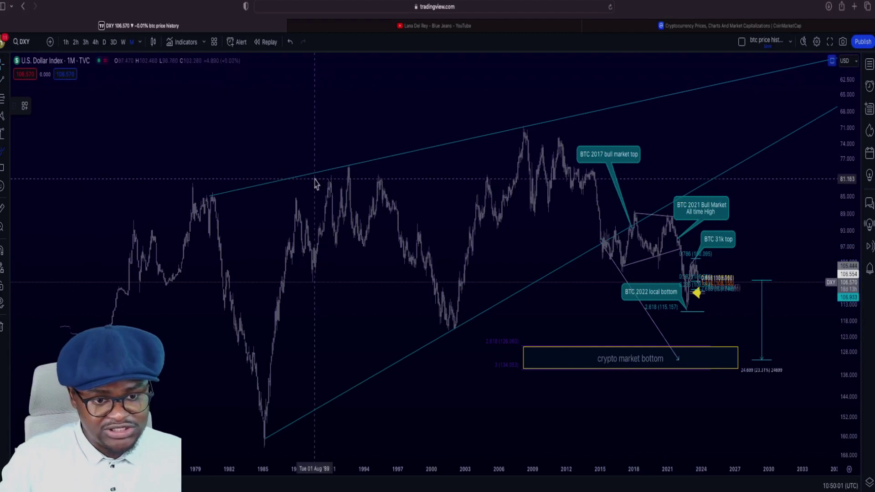
pyautogui.moveTo(313, 177); pyautogui.dragTo(401, 165)
pyautogui.moveTo(492, 146); pyautogui.dragTo(578, 125)
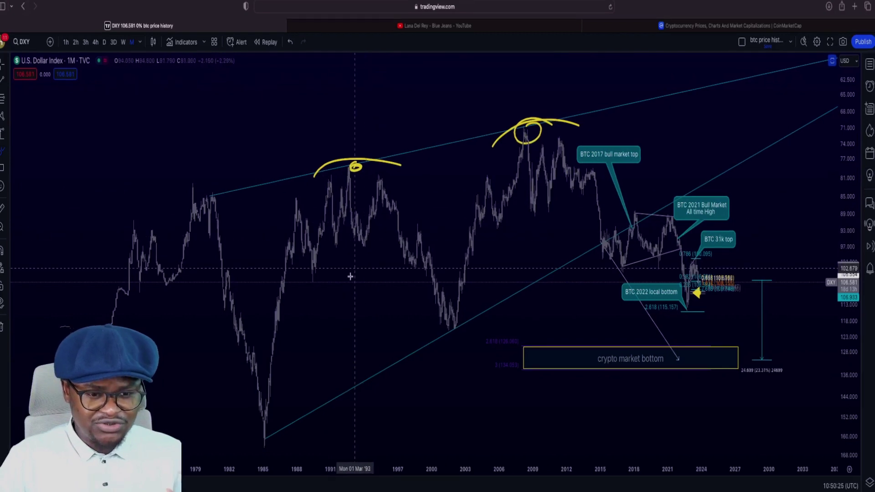
# Step: Brush a roughly horizontal yellow line from about 1985 to 2012 near the 2002 turning point, and delete it
pyautogui.moveTo(273, 340); pyautogui.dragTo(574, 325)
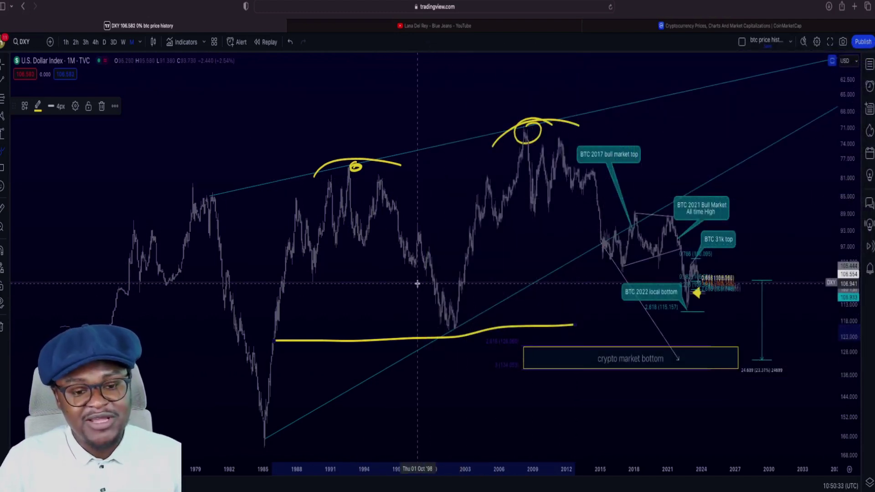
pyautogui.click(104, 109)
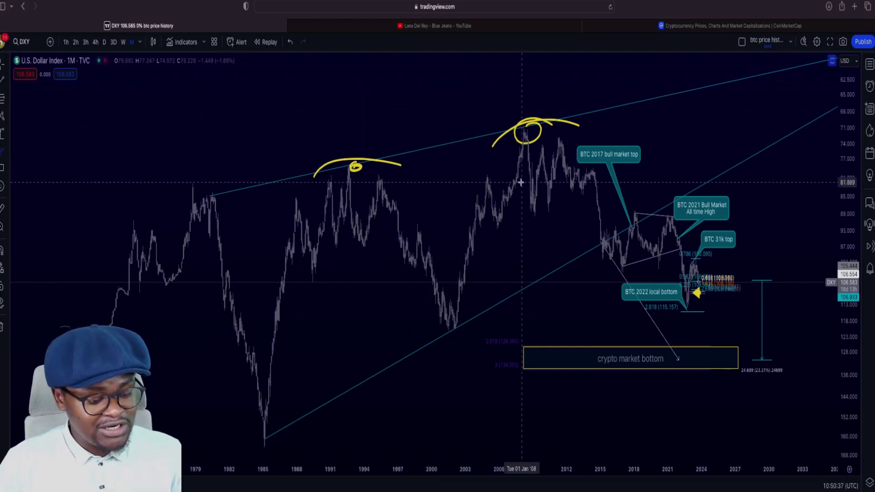
# Step: Return the price scale to its normal orientation and delete the yellow brush marks at the early-1990s low
pyautogui.hotkey('alt', 'i')
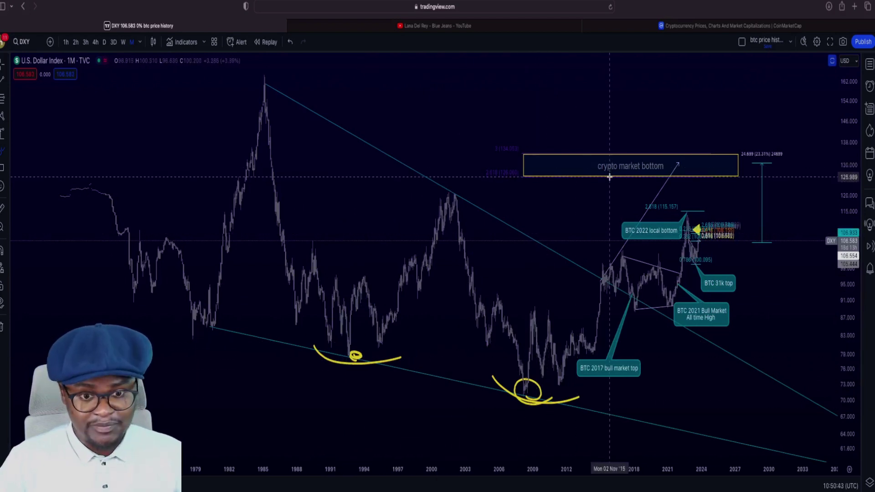
pyautogui.scroll(2, 470, 183)
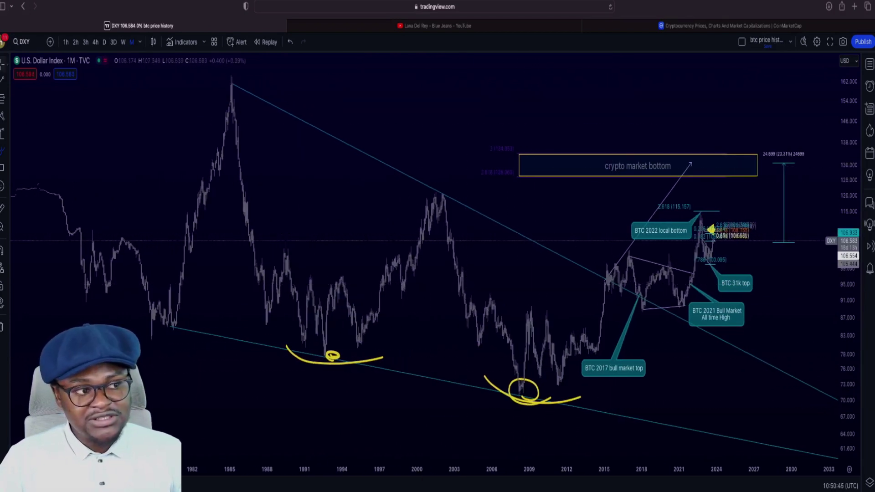
pyautogui.click(342, 364)
pyautogui.press('Delete')
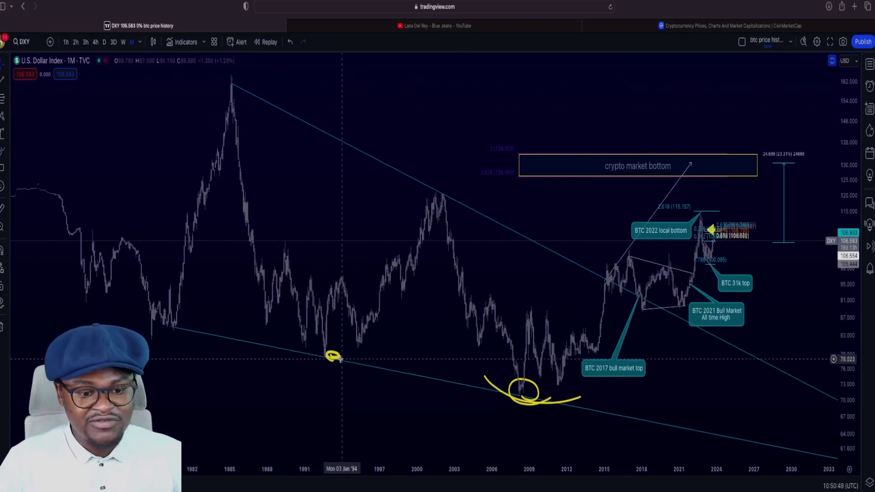
pyautogui.click(335, 362)
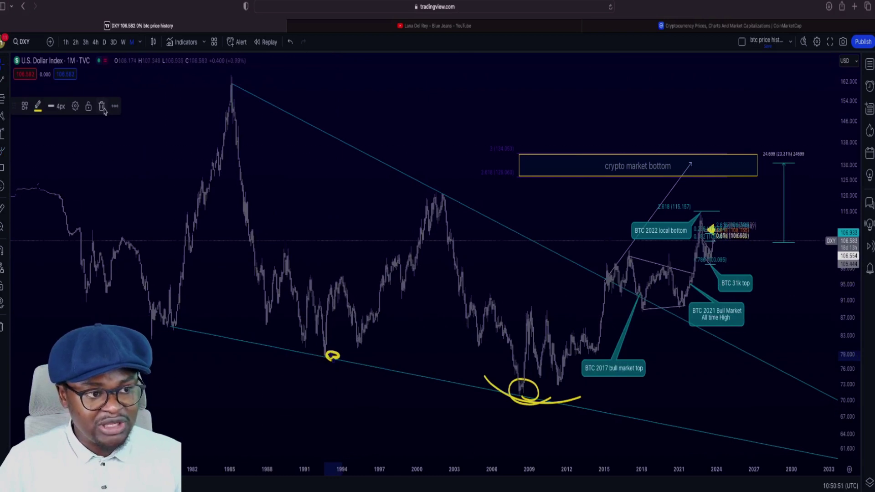
pyautogui.press('Delete')
# Step: Delete the yellow brush arcs and circle around the 2008 low
pyautogui.click(543, 405)
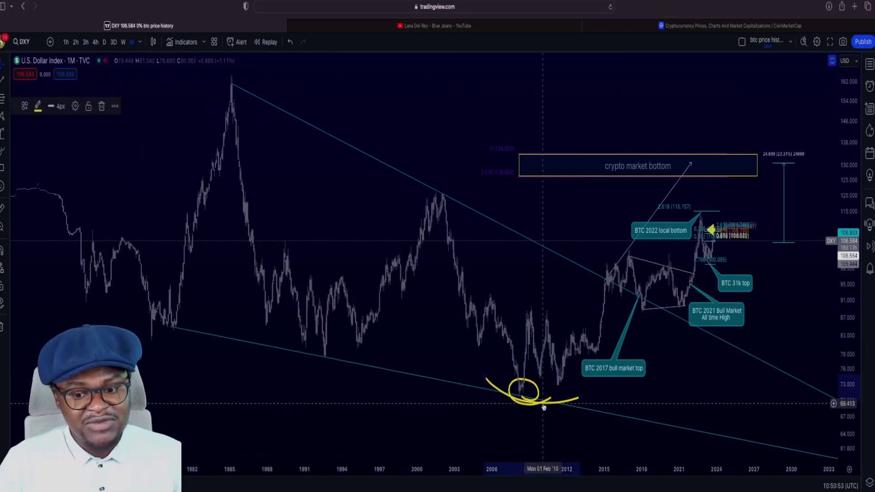
pyautogui.click(97, 112)
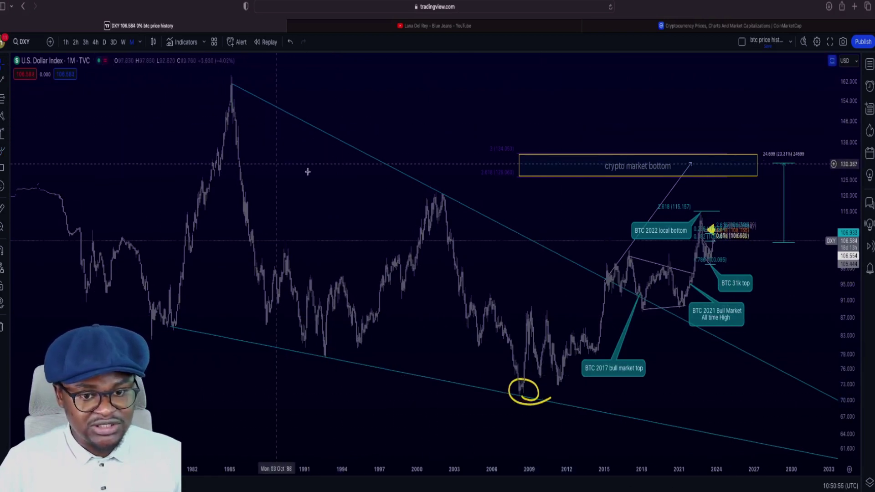
pyautogui.scroll(3, 332, 176)
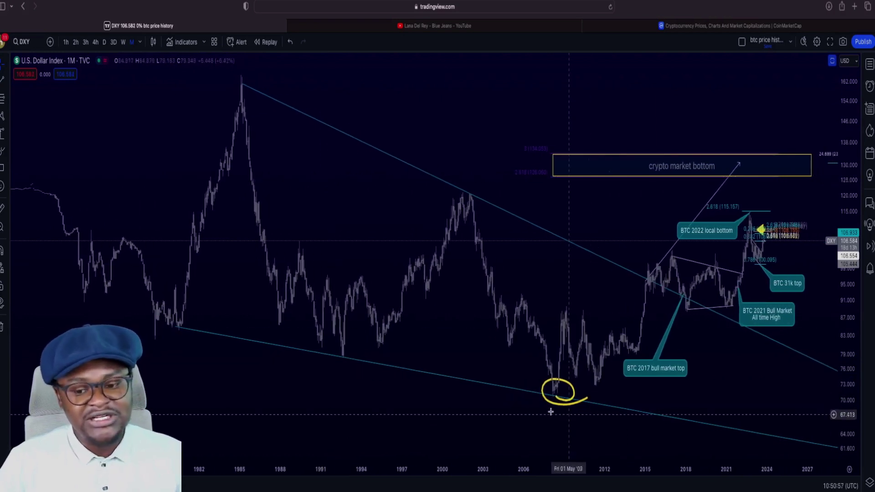
pyautogui.click(560, 397)
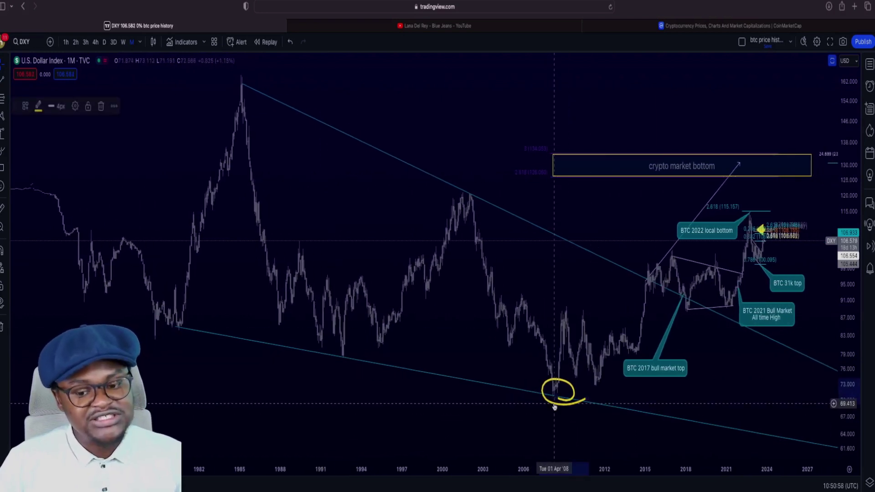
pyautogui.click(102, 107)
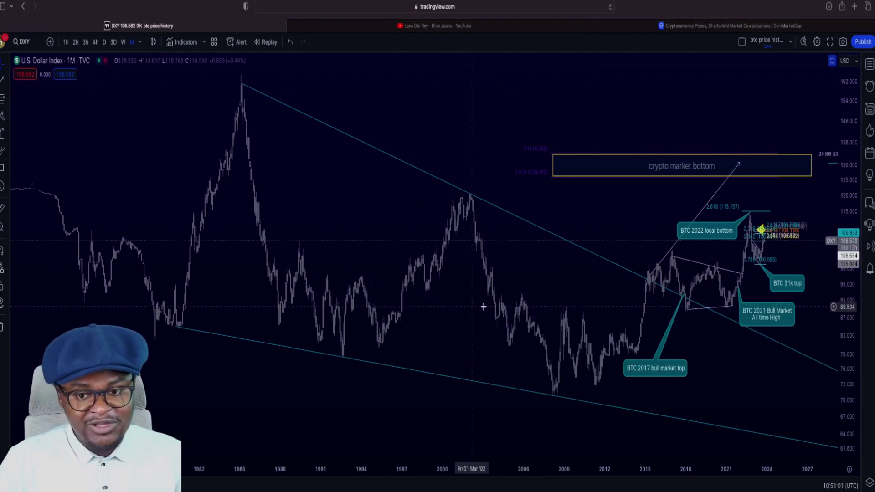
# Step: Examine the 2015 breakout from the descending channel and the moves since, relative to the BTC callouts and the crypto market bottom zone
pyautogui.moveTo(482, 180); pyautogui.dragTo(455, 177)
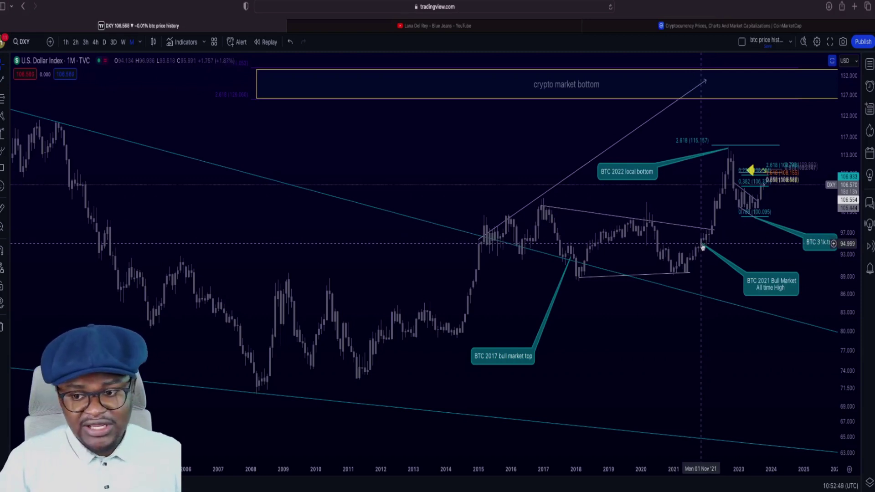
pyautogui.hscroll(-10, 703, 246)
pyautogui.hscroll(10, 678, 235)
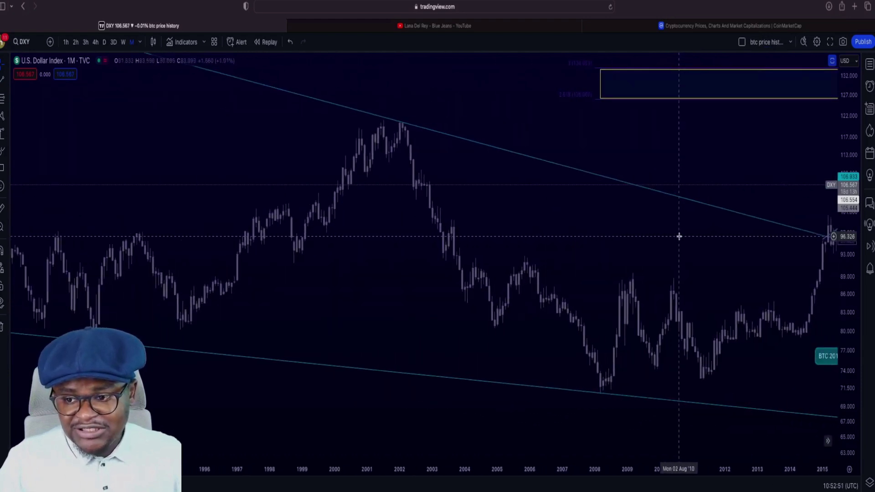
pyautogui.hscroll(5, 679, 239)
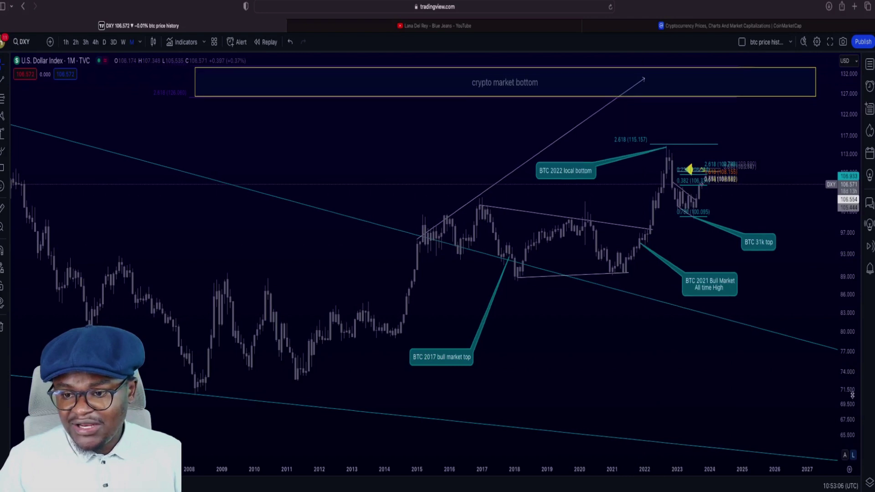
pyautogui.hotkey('alt', 'r')
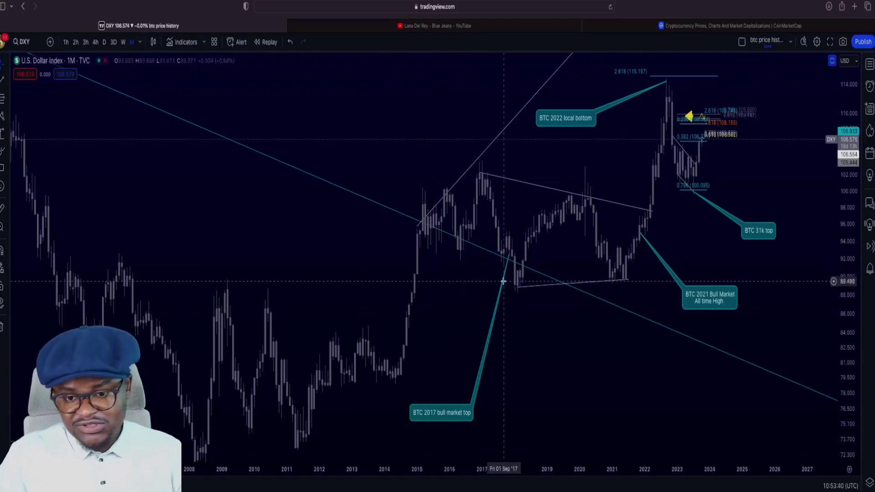
pyautogui.scroll(-5, 410, 240)
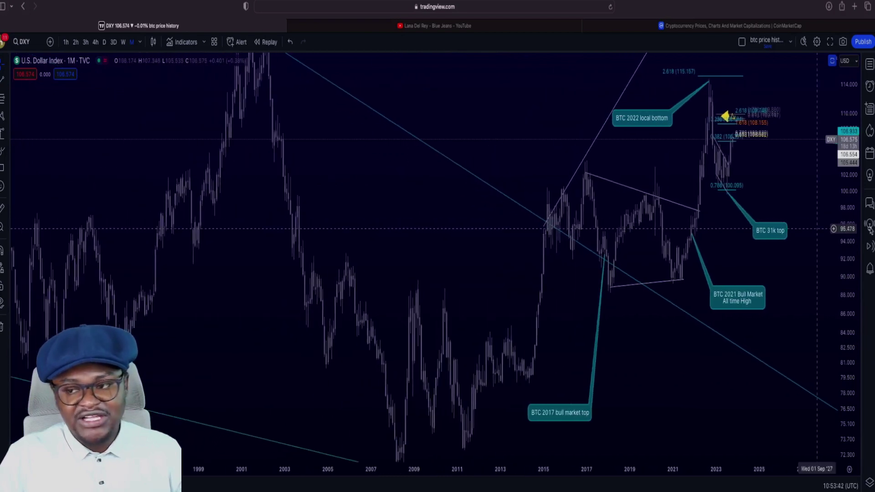
pyautogui.moveTo(851, 283); pyautogui.dragTo(851, 316)
pyautogui.scroll(-3, 506, 166)
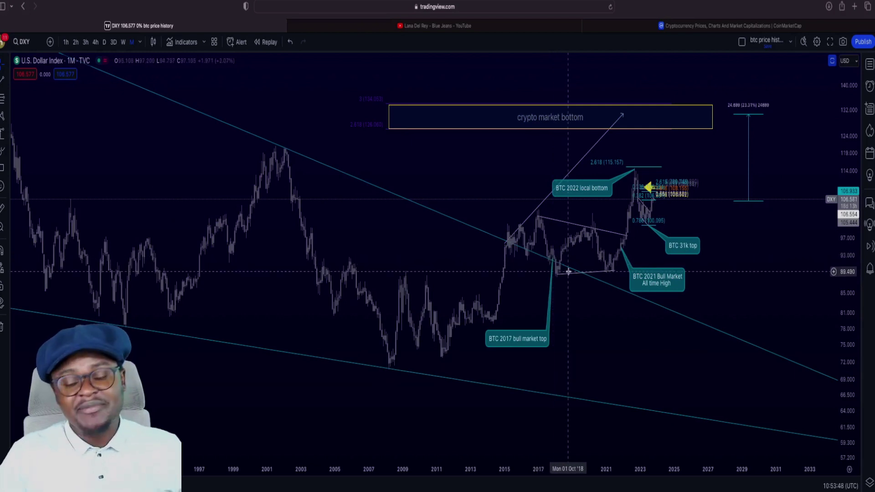
# Step: Examine the 2021–2023 candles up close around the BTC 2021 all-time-high and BTC 31k top callouts and the Fibonacci levels
pyautogui.scroll(2, 568, 272)
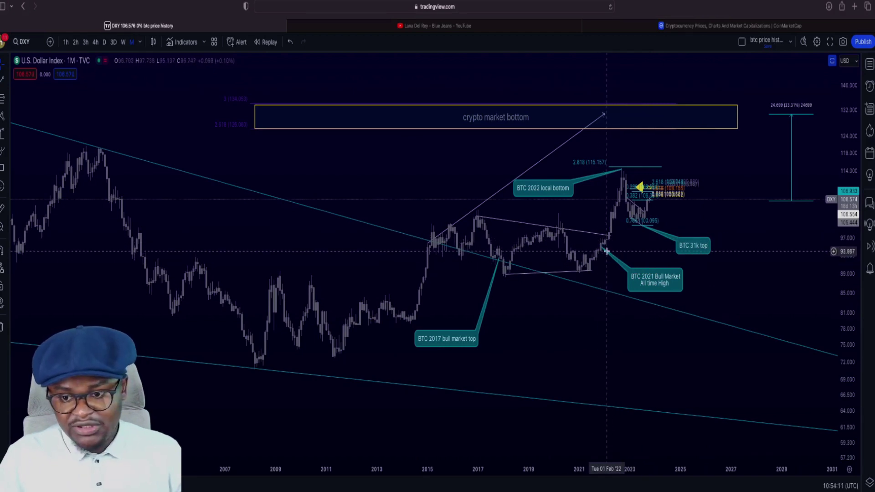
pyautogui.scroll(2, 606, 255)
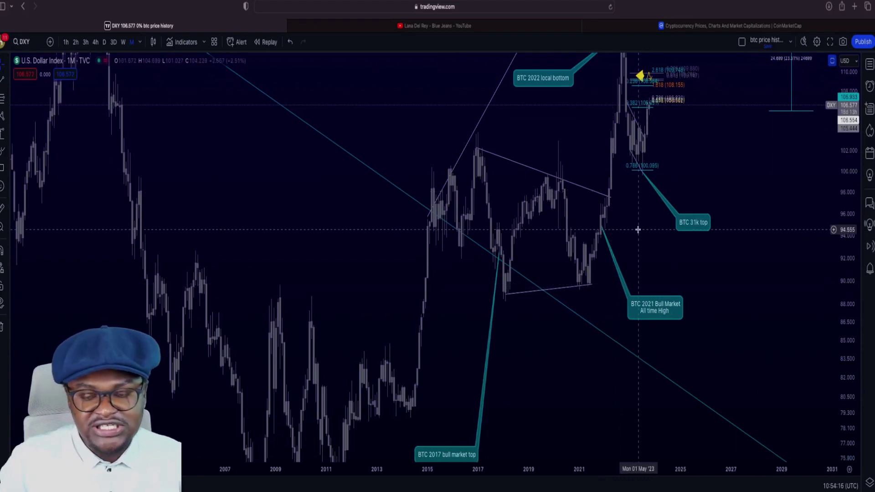
pyautogui.scroll(-2, 592, 221)
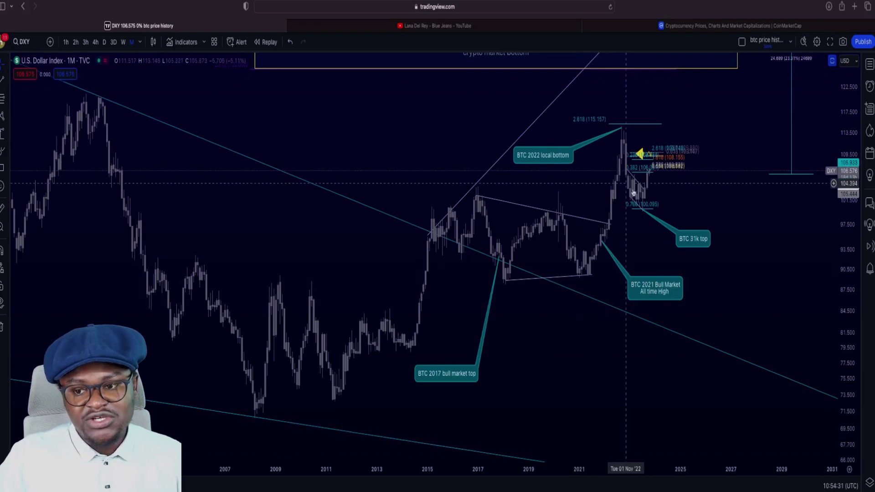
pyautogui.scroll(5, 576, 155)
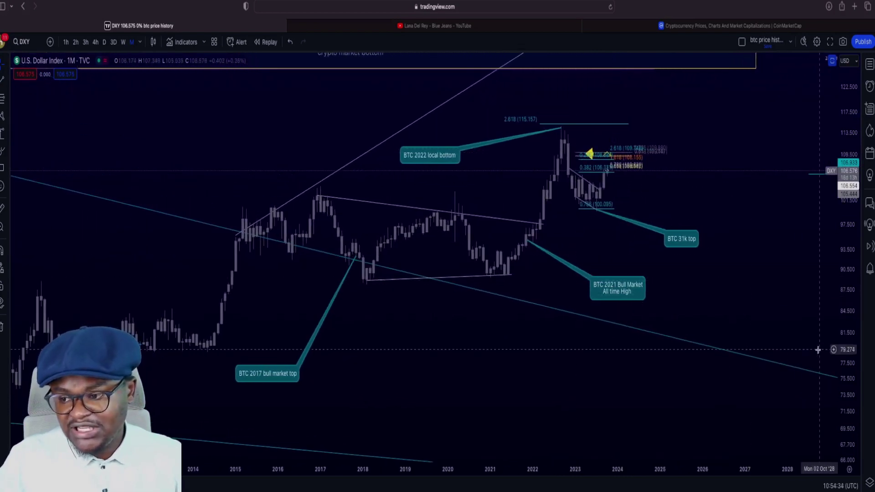
pyautogui.moveTo(848, 349); pyautogui.dragTo(848, 283)
pyautogui.scroll(3, 608, 240)
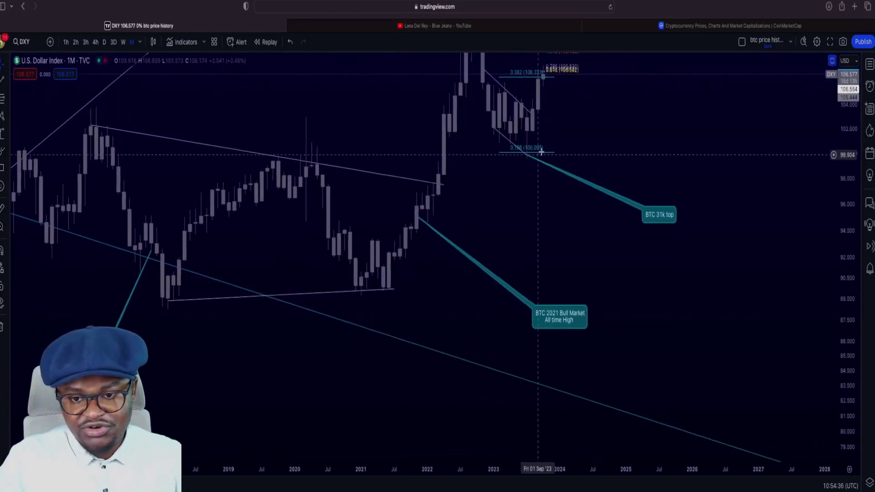
pyautogui.scroll(3, 608, 240)
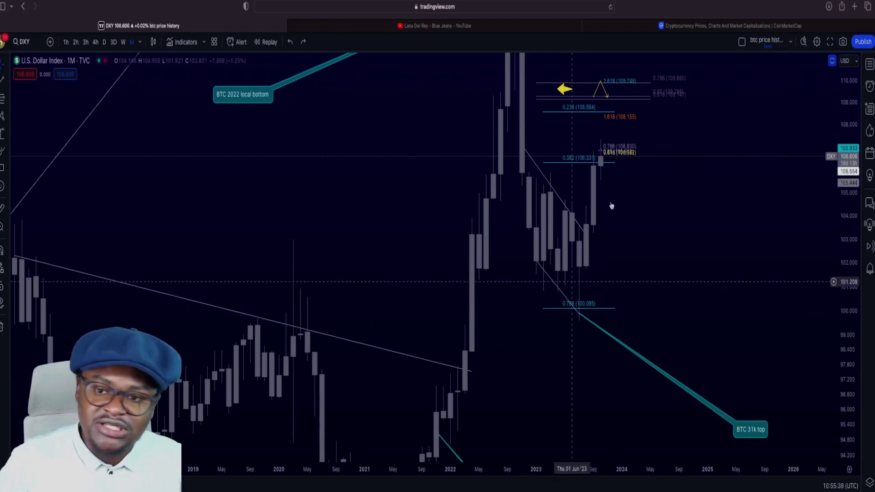
pyautogui.scroll(2, 649, 204)
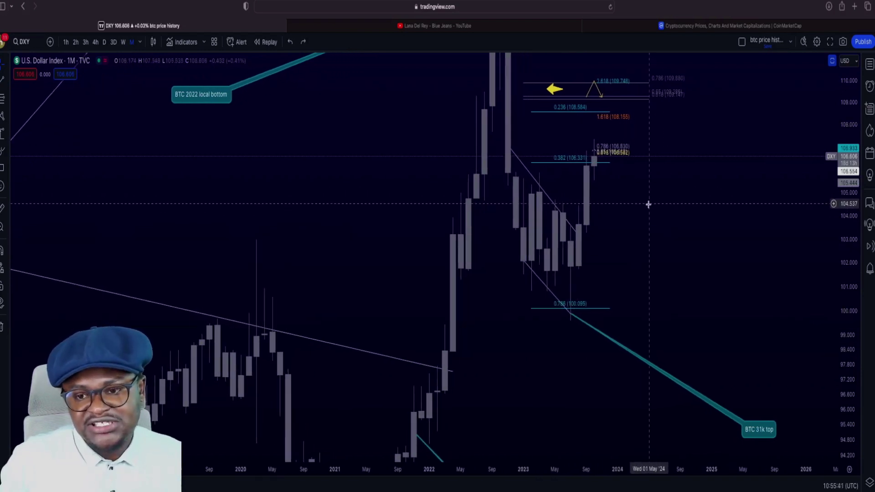
pyautogui.moveTo(648, 204); pyautogui.dragTo(637, 241)
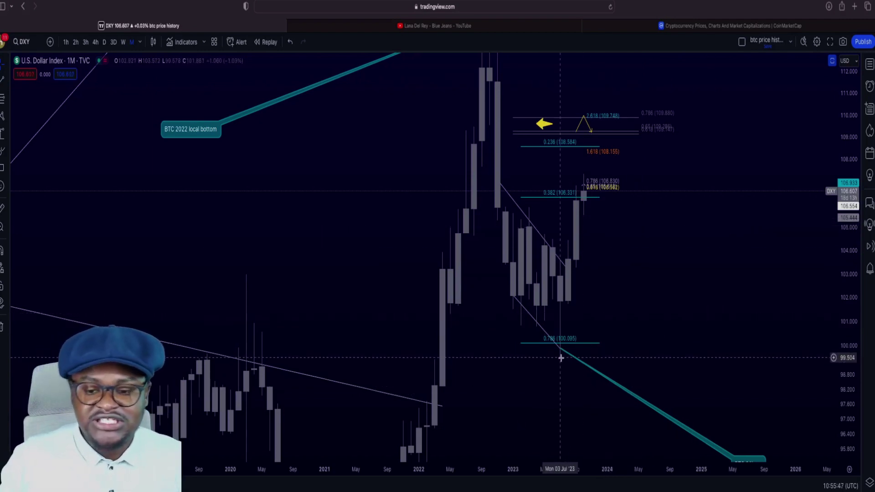
# Step: Draw a Fib Retracement over the September 2023 candle's body, from about 103.62 at November 2023 to about 106.18 at February 2025
pyautogui.scroll(1, 580, 356)
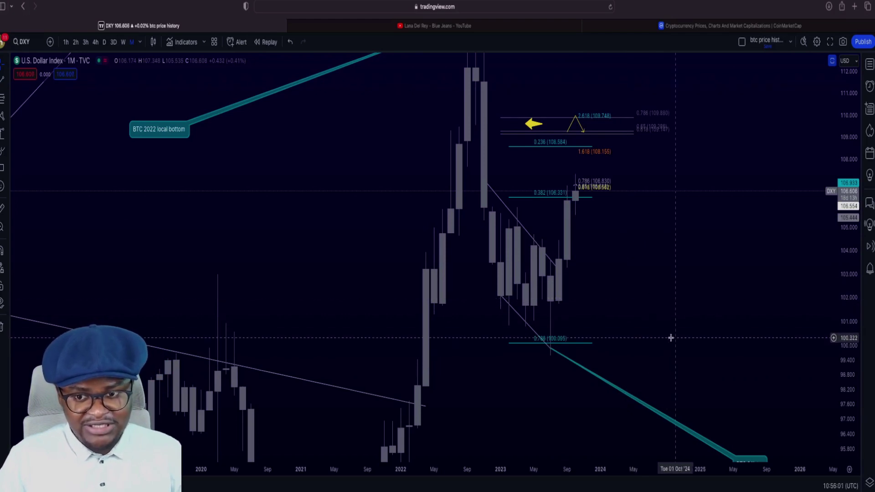
pyautogui.moveTo(847, 101); pyautogui.dragTo(853, 218)
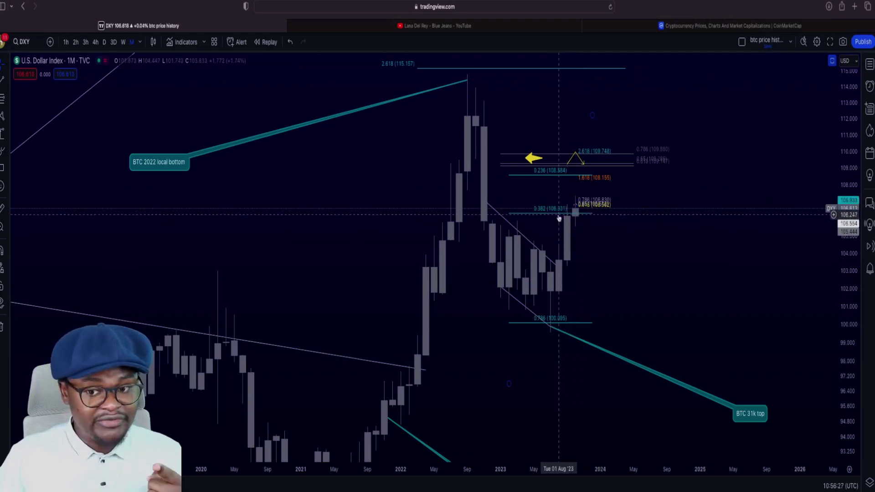
pyautogui.moveTo(852, 321); pyautogui.dragTo(850, 282)
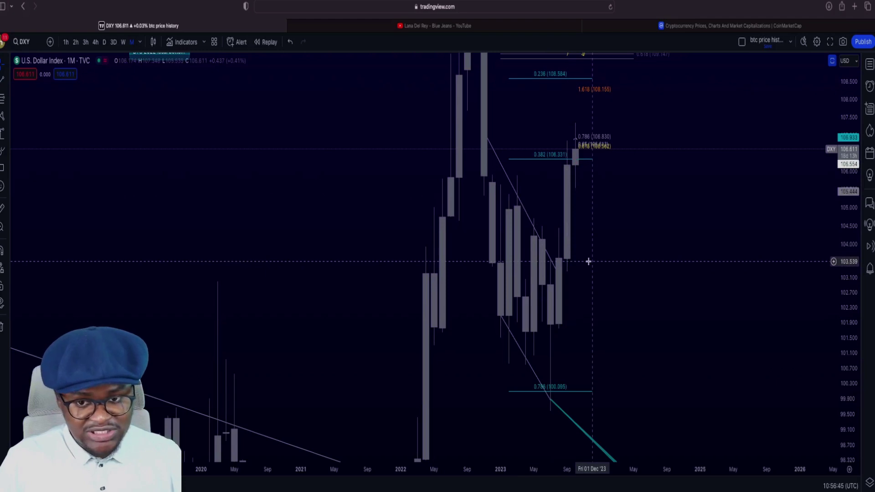
pyautogui.click(2, 99)
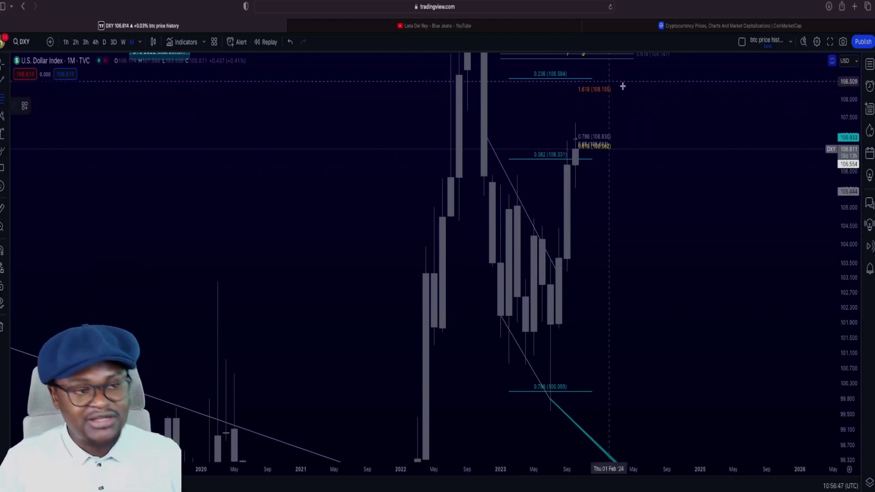
pyautogui.click(583, 258)
pyautogui.click(704, 165)
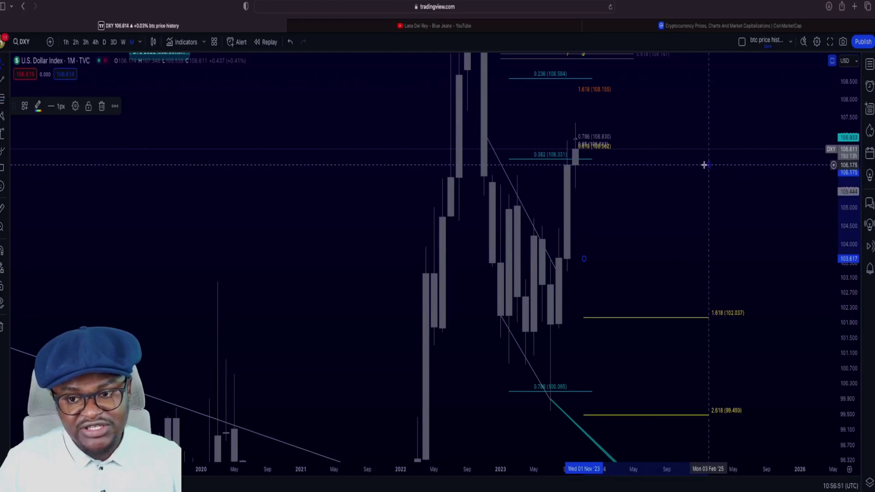
# Step: Enable the 0.786, 0.618 and 0.65 levels on the new Fib Retracement
pyautogui.click(75, 106)
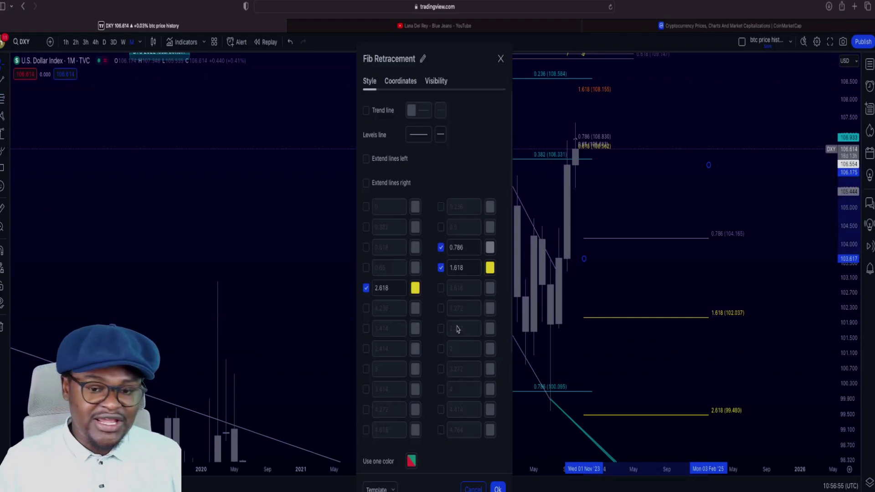
pyautogui.click(498, 489)
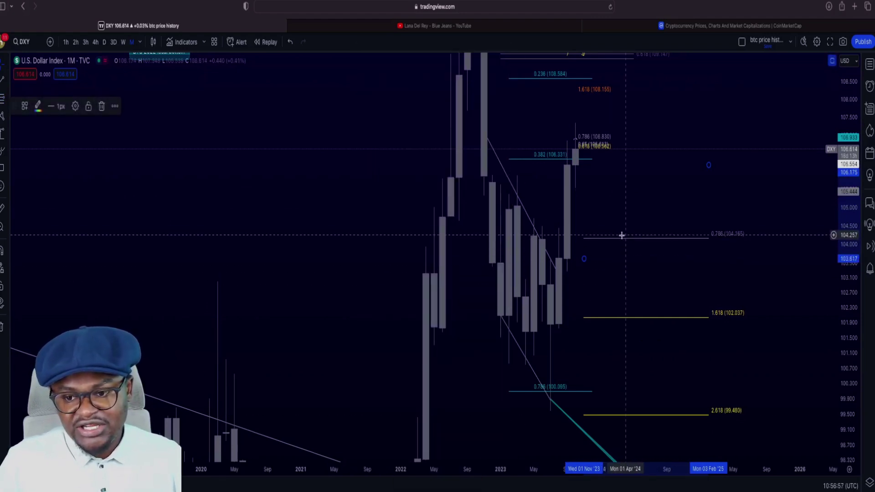
pyautogui.click(76, 105)
pyautogui.click(367, 247)
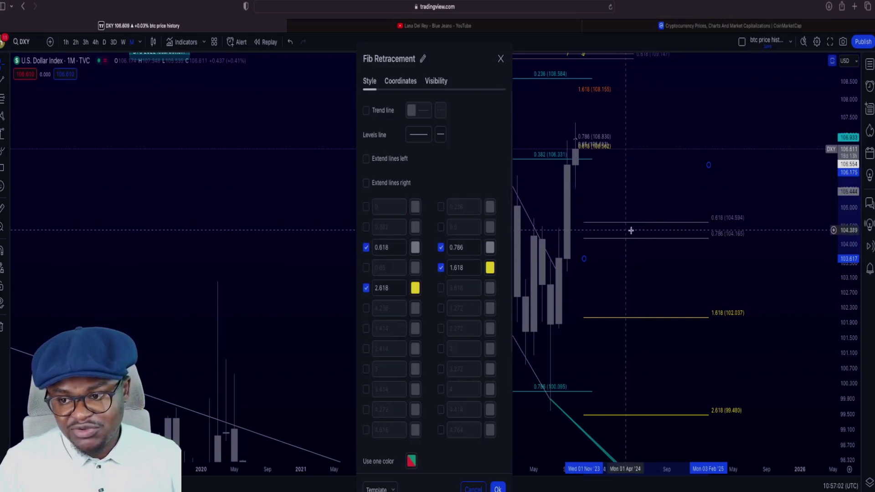
pyautogui.click(367, 268)
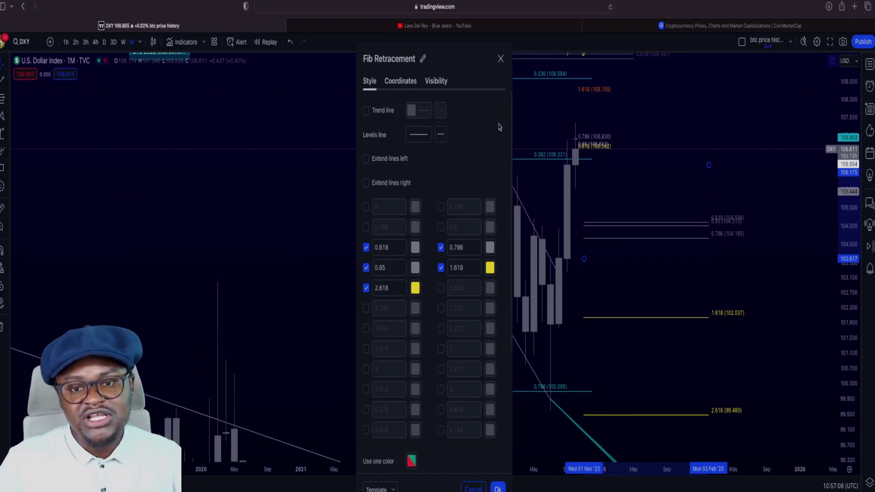
pyautogui.click(501, 57)
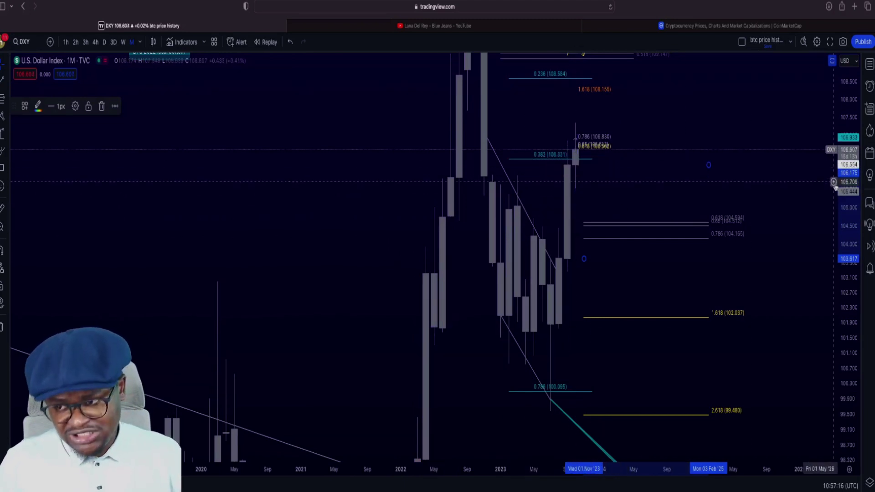
# Step: Examine the new Fibonacci levels in relation to the 2023 channel breakout and the 2017–2022 descending trend line
pyautogui.moveTo(859, 125); pyautogui.dragTo(859, 157)
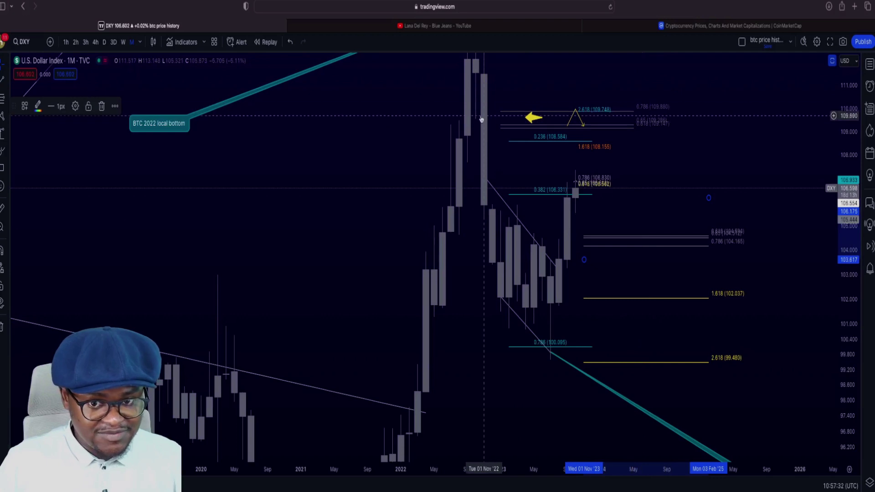
pyautogui.hscroll(1, 485, 137)
pyautogui.hscroll(10, 485, 136)
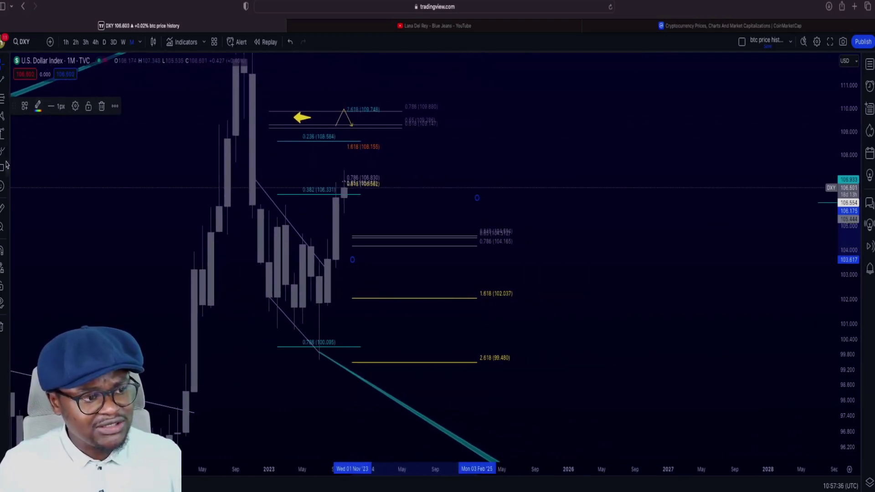
pyautogui.hscroll(-5, 278, 124)
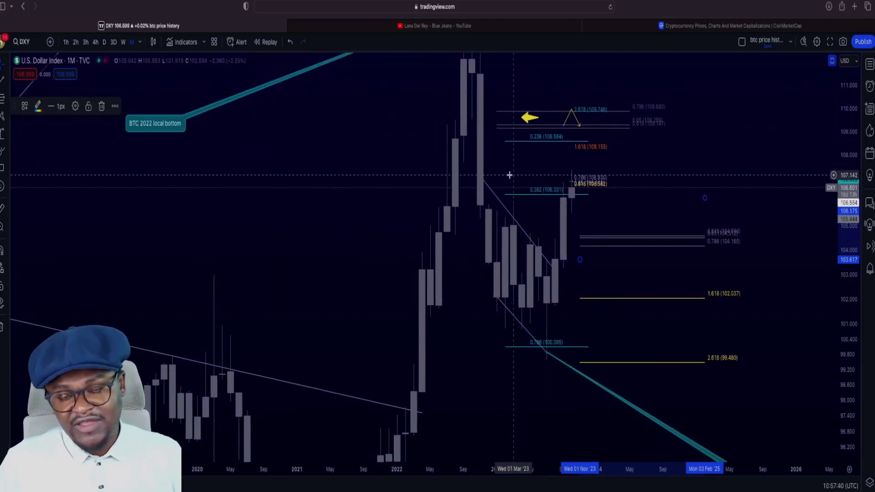
pyautogui.hscroll(3, 505, 175)
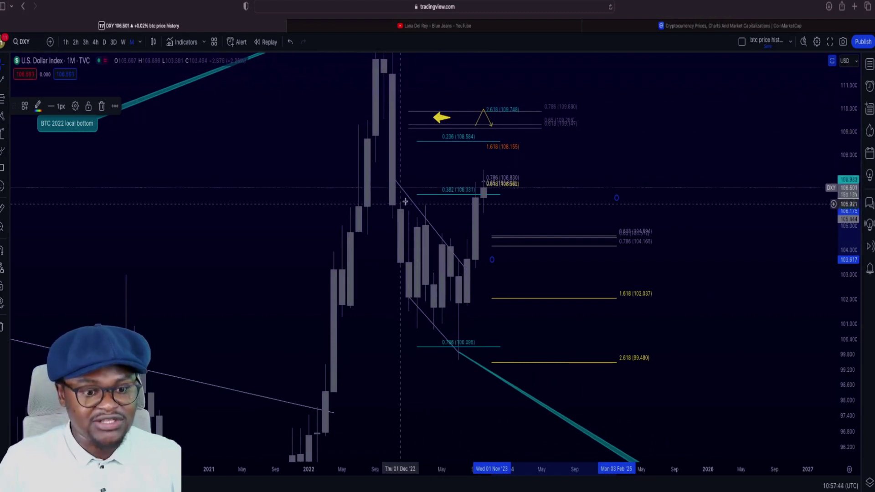
pyautogui.moveTo(391, 272); pyautogui.dragTo(556, 215)
pyautogui.moveTo(348, 283); pyautogui.dragTo(371, 249)
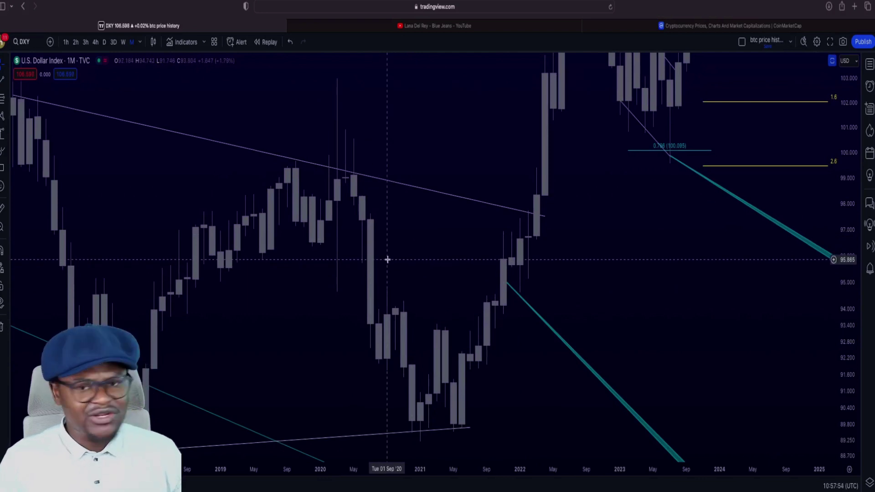
pyautogui.scroll(-2, 434, 237)
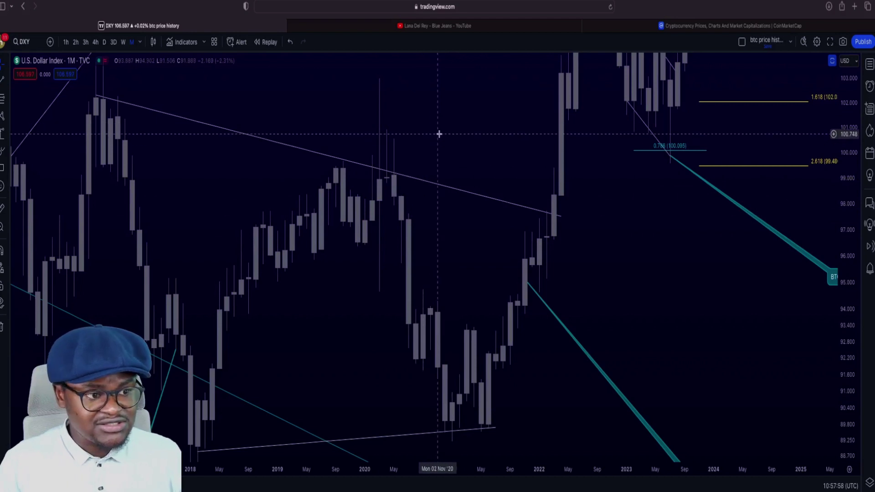
pyautogui.moveTo(439, 134); pyautogui.dragTo(594, 179)
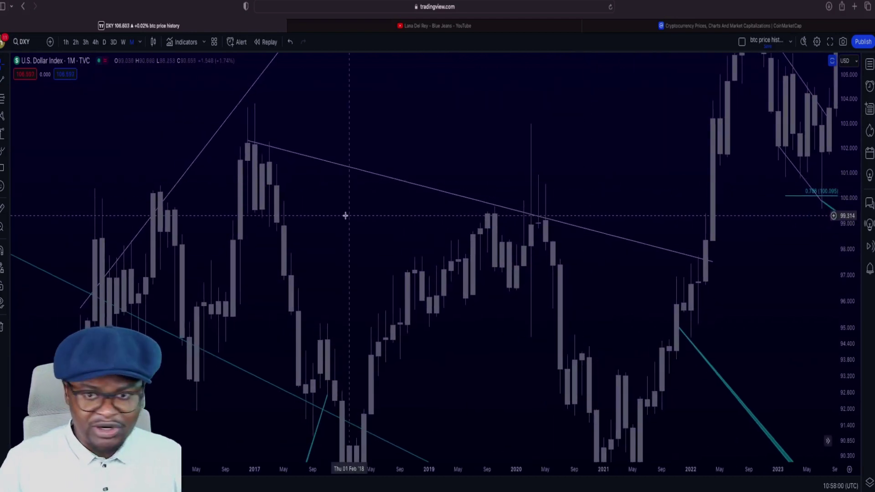
pyautogui.hscroll(10, 355, 221)
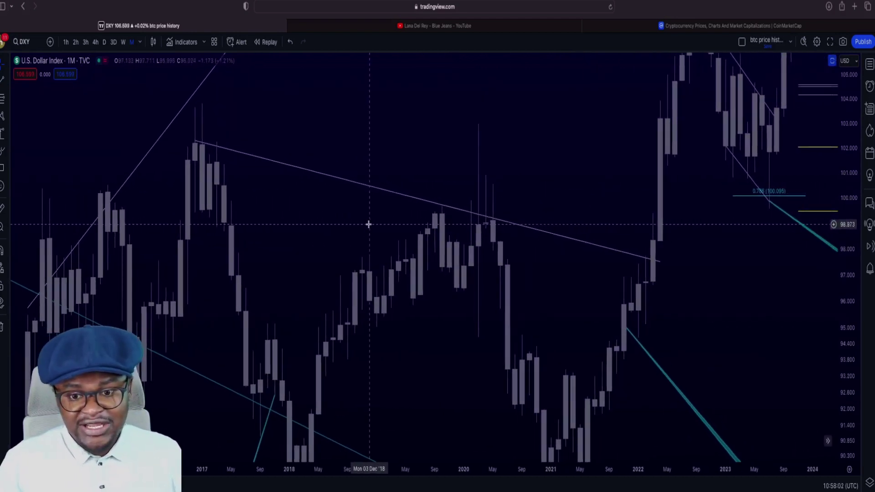
pyautogui.moveTo(530, 202); pyautogui.dragTo(501, 257)
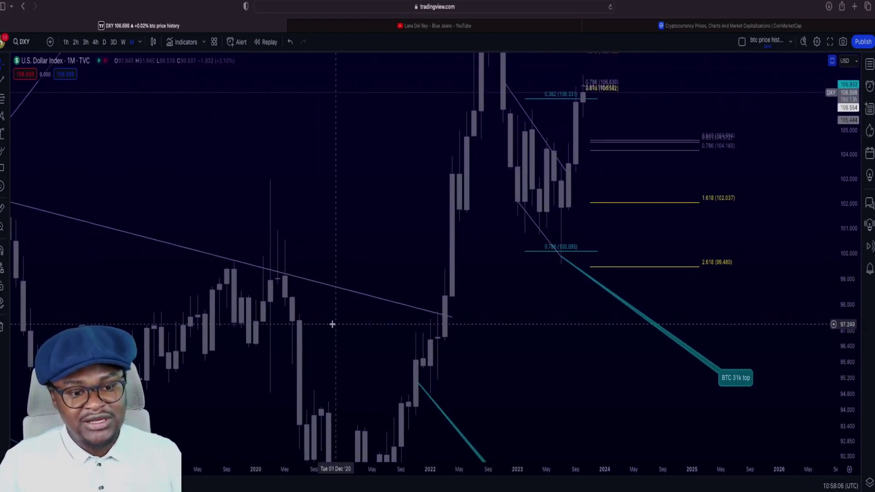
pyautogui.hscroll(20, 573, 242)
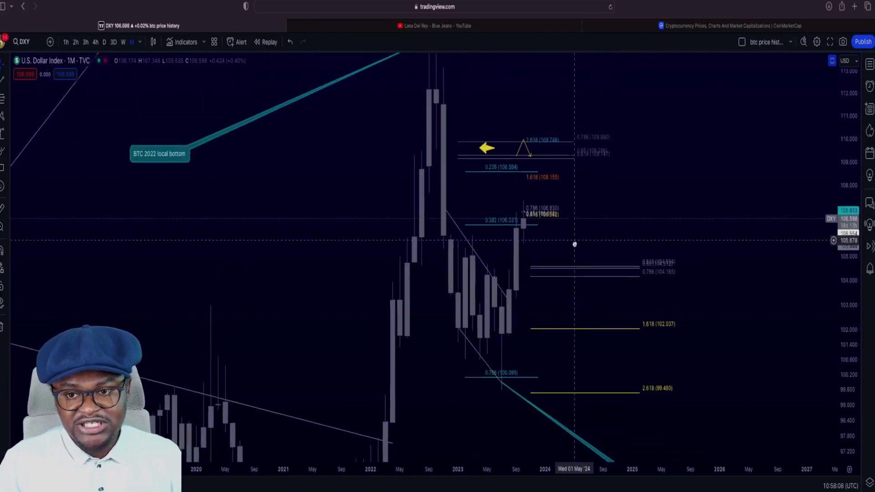
pyautogui.hscroll(-15, 272, 256)
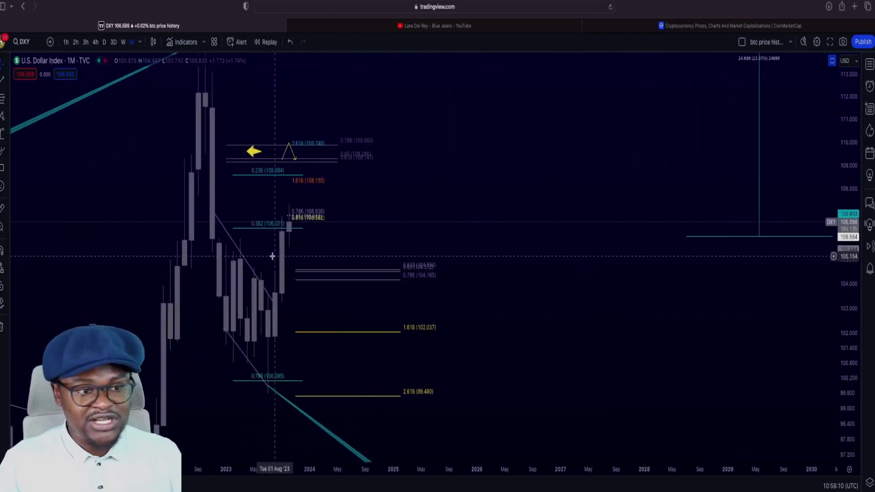
pyautogui.scroll(3, 272, 256)
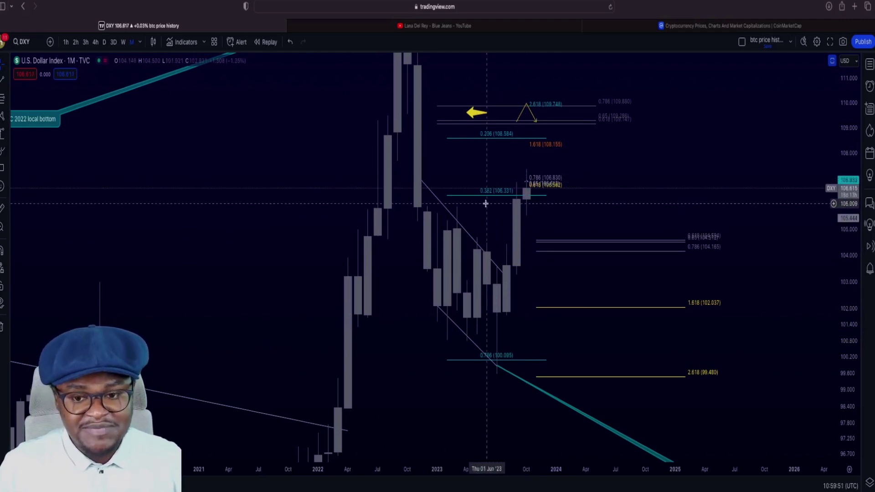
# Step: Display the price as a Line chart to view the 2021–2023 swings, and return it to Candles
pyautogui.click(554, 251)
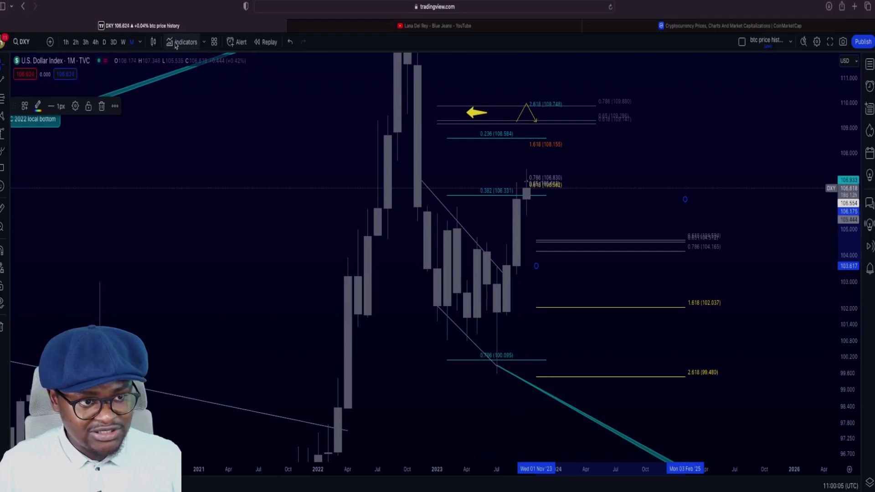
pyautogui.click(153, 42)
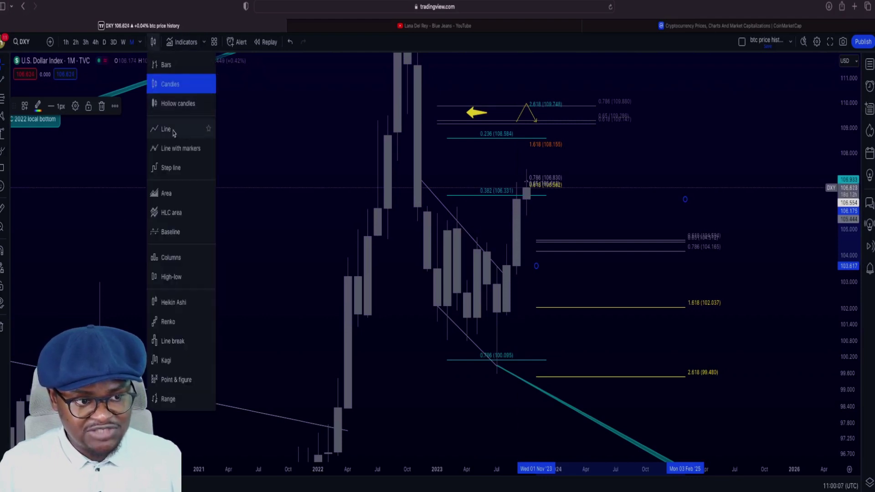
pyautogui.click(338, 149)
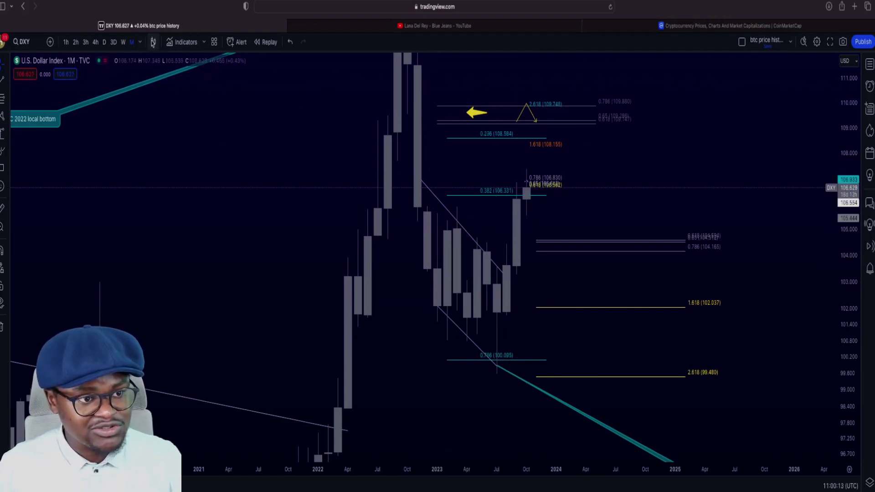
pyautogui.click(153, 42)
pyautogui.click(177, 132)
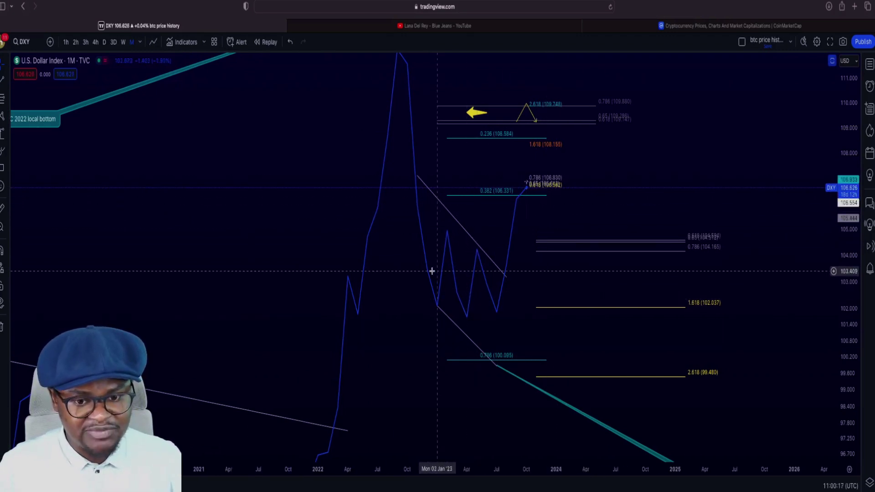
pyautogui.hotkey('alt', 'r')
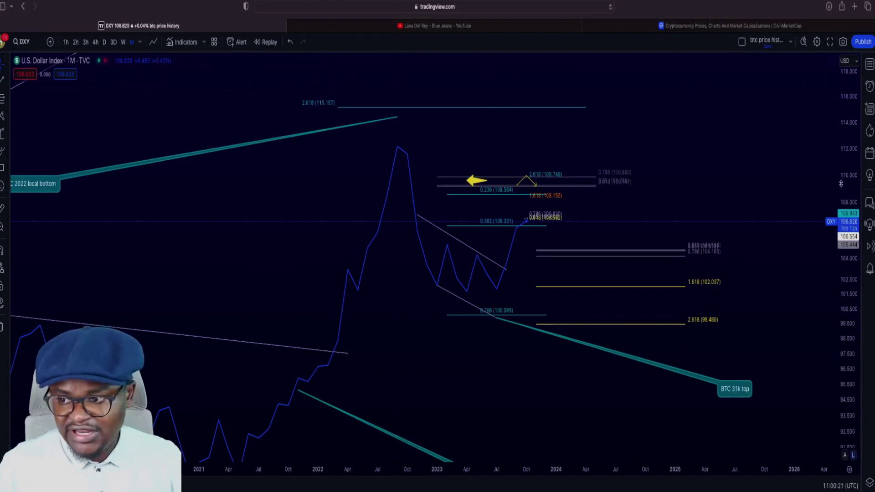
pyautogui.hotkey('alt', 'r')
pyautogui.moveTo(305, 408); pyautogui.dragTo(337, 337)
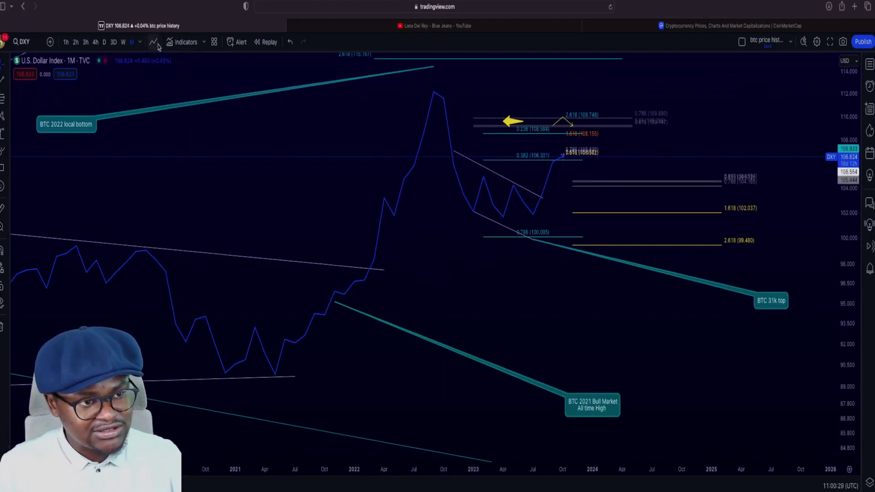
pyautogui.click(154, 42)
pyautogui.click(174, 83)
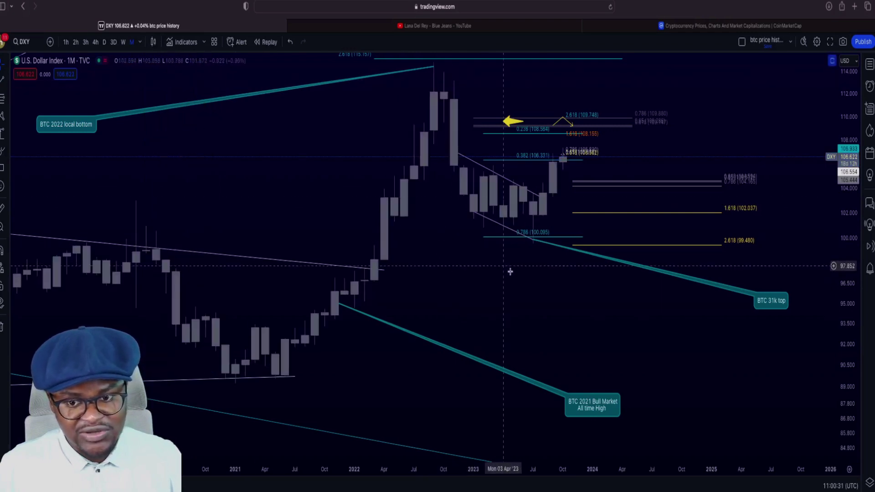
# Step: Examine the September and October 2023 candles up close against the new retracement levels and the 0.382 level
pyautogui.moveTo(843, 389); pyautogui.dragTo(843, 328)
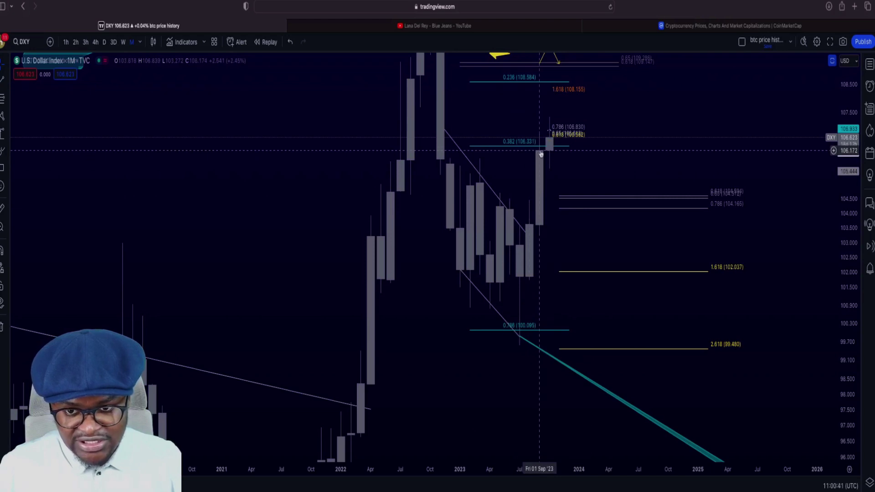
pyautogui.moveTo(541, 154); pyautogui.dragTo(517, 175)
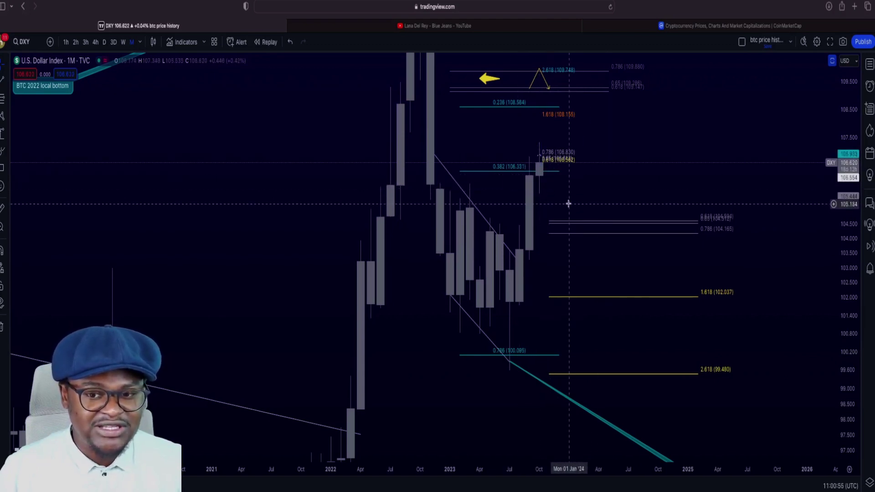
pyautogui.click(543, 187)
pyautogui.hotkey('ctrl', 'z')
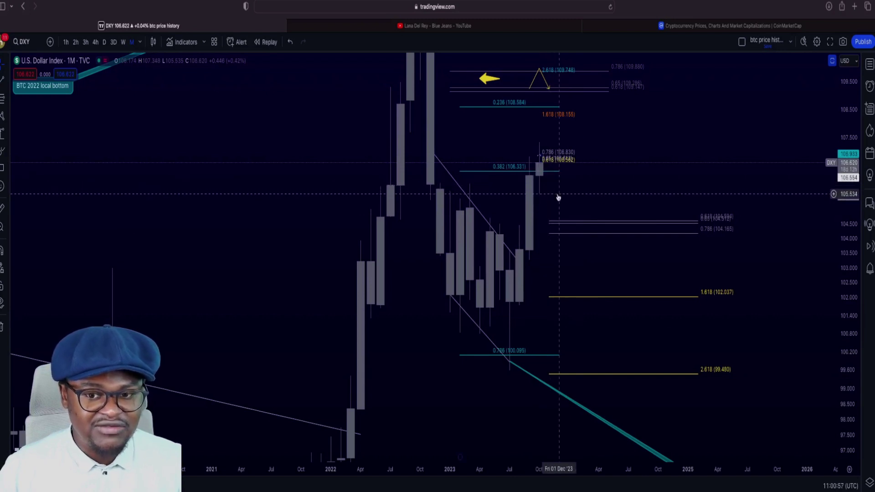
pyautogui.hotkey('ctrl', 'y')
pyautogui.hotkey('ctrl', 'z')
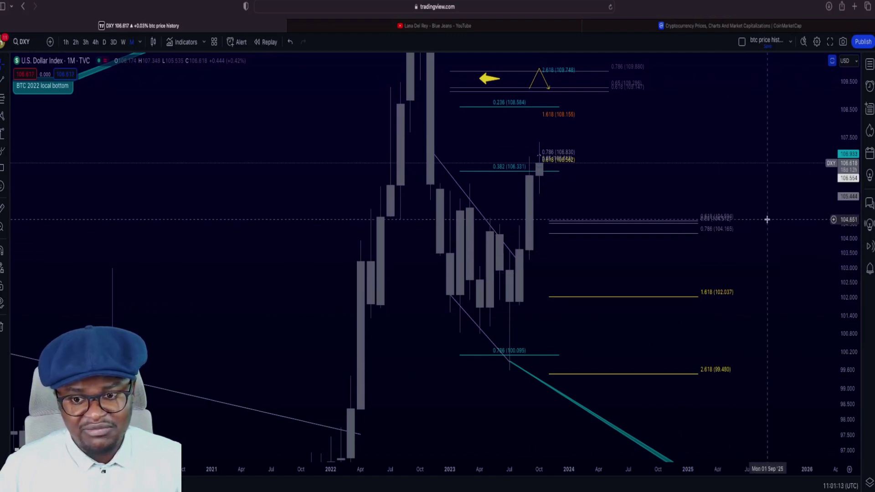
pyautogui.scroll(1, 724, 218)
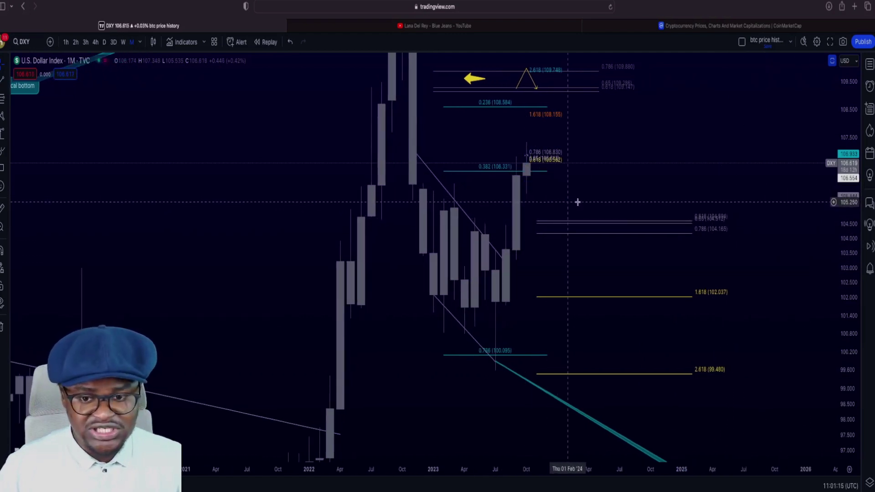
pyautogui.scroll(1, 587, 201)
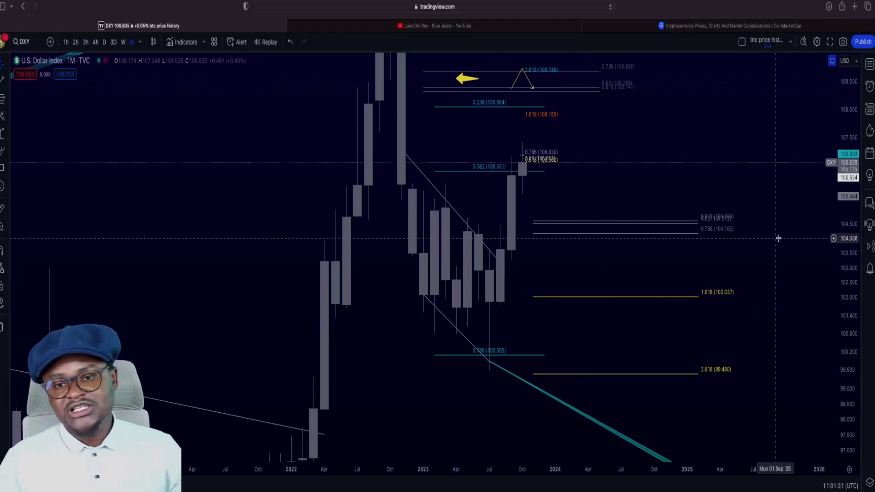
# Step: Delete the price range measurement in the empty chart area around 2028–2030
pyautogui.moveTo(840, 133); pyautogui.dragTo(839, 173)
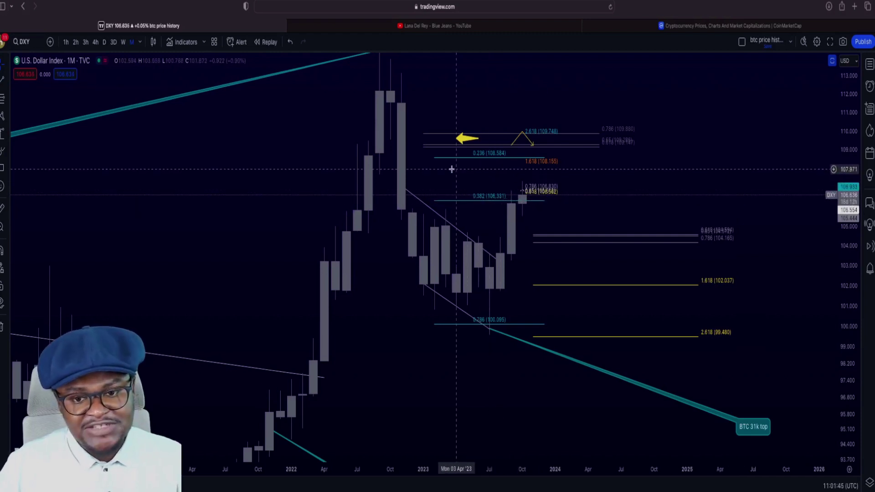
pyautogui.moveTo(485, 199); pyautogui.dragTo(492, 211)
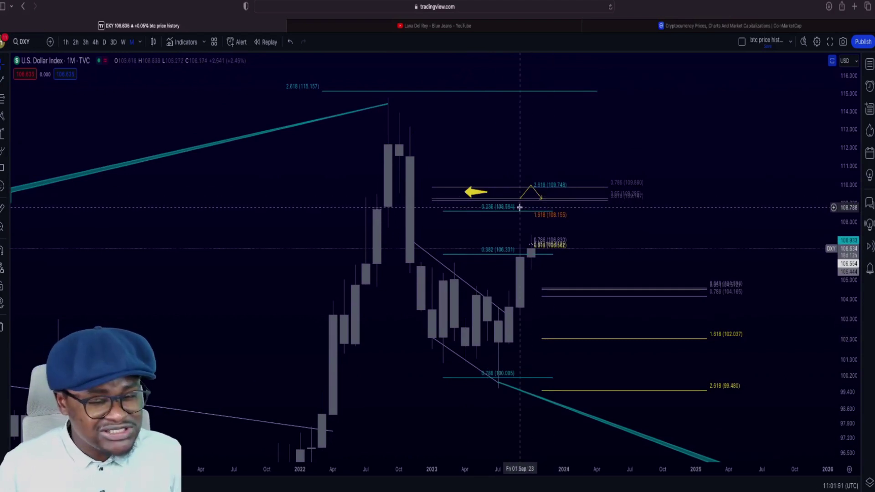
pyautogui.scroll(-6, 519, 205)
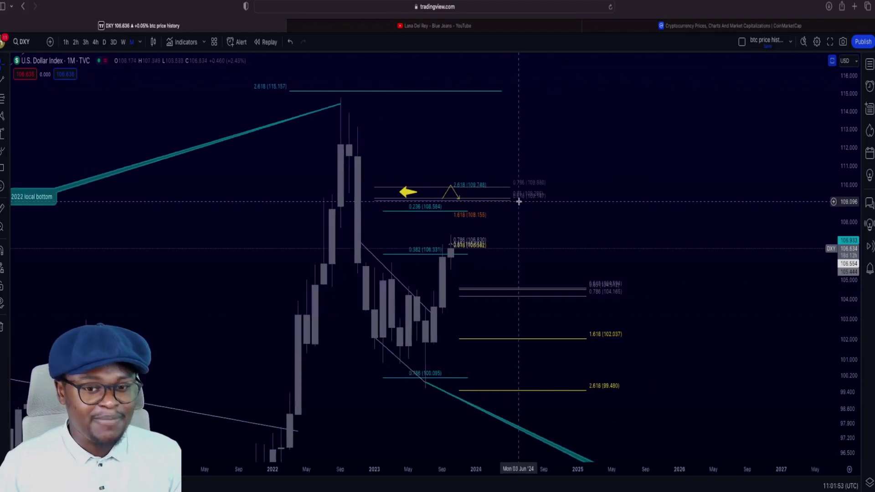
pyautogui.moveTo(502, 205); pyautogui.dragTo(479, 221)
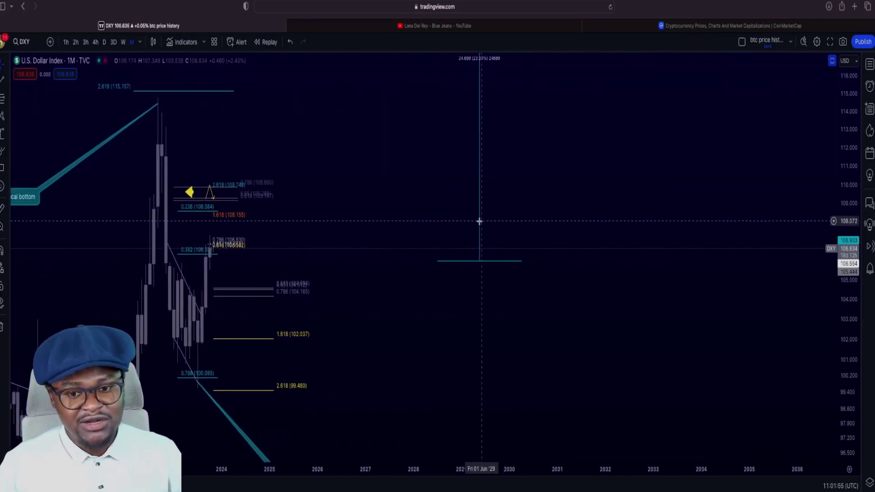
pyautogui.click(480, 228)
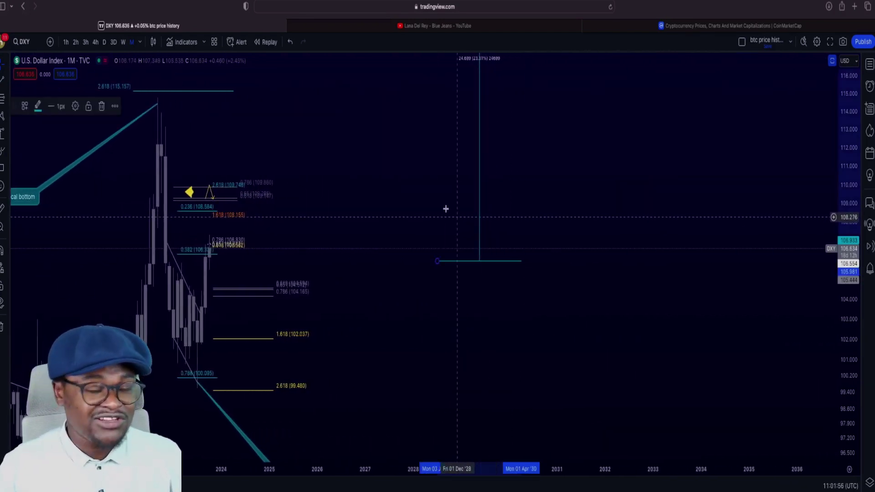
pyautogui.click(102, 106)
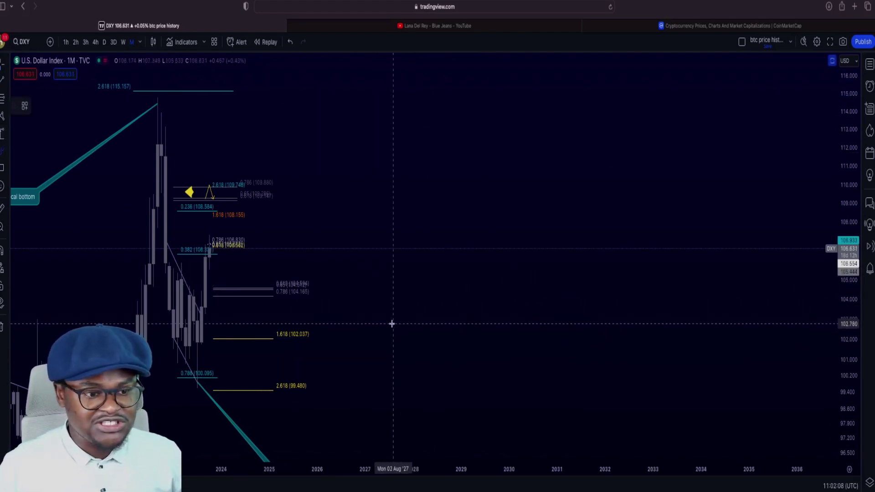
# Step: Brush a schematic swing in the empty 2028–2030 area, rising to about 110 and falling to about 104.5, with two pullback level marks
pyautogui.moveTo(410, 367)
pyautogui.mouseDown()
pyautogui.moveTo(433, 182)
pyautogui.moveTo(489, 294)
pyautogui.mouseUp()
pyautogui.moveTo(492, 290); pyautogui.dragTo(504, 289)
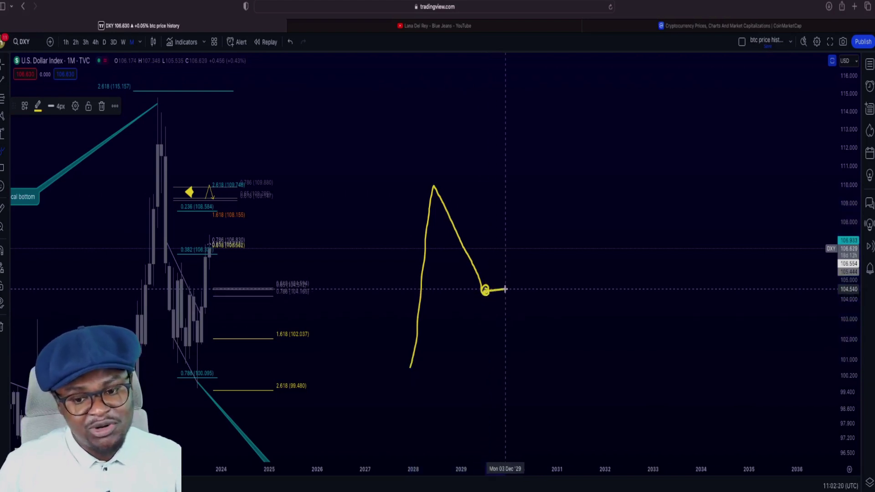
pyautogui.moveTo(482, 324); pyautogui.dragTo(504, 324)
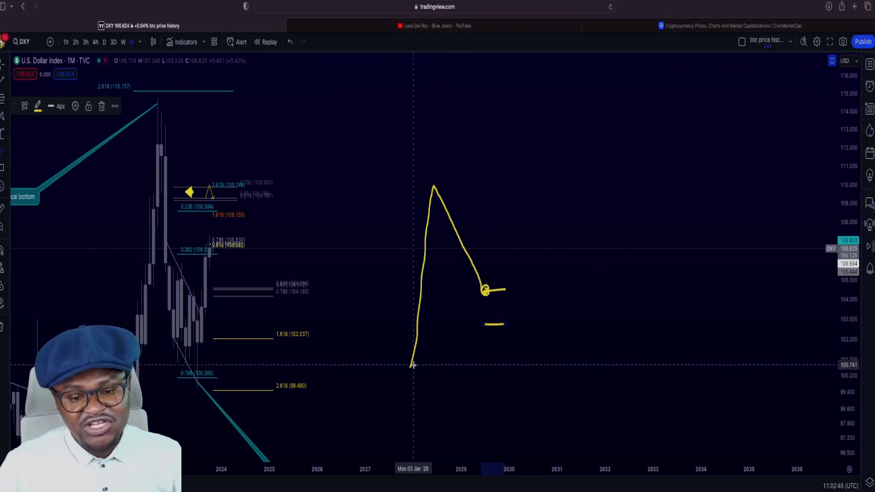
# Step: Mark the sketched swing's low and peak, and draw a second, deeper pullback from the peak to the lower level mark
pyautogui.moveTo(411, 363); pyautogui.dragTo(409, 372)
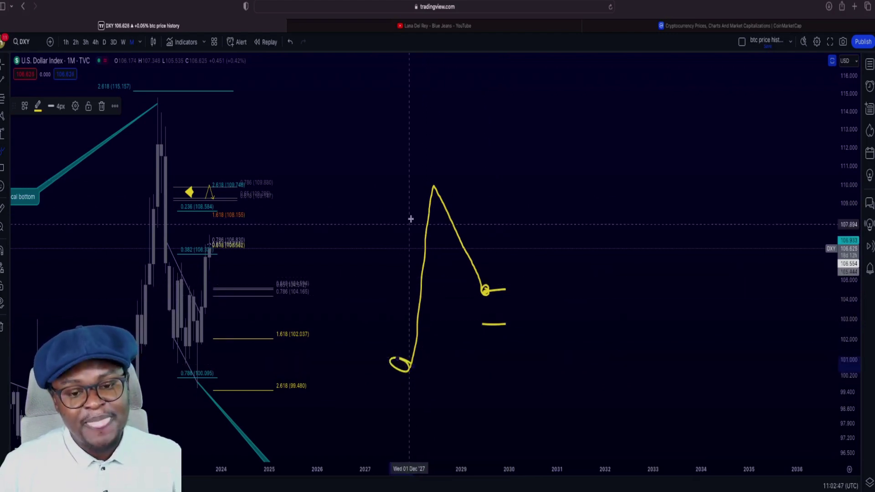
pyautogui.moveTo(433, 183); pyautogui.dragTo(434, 186)
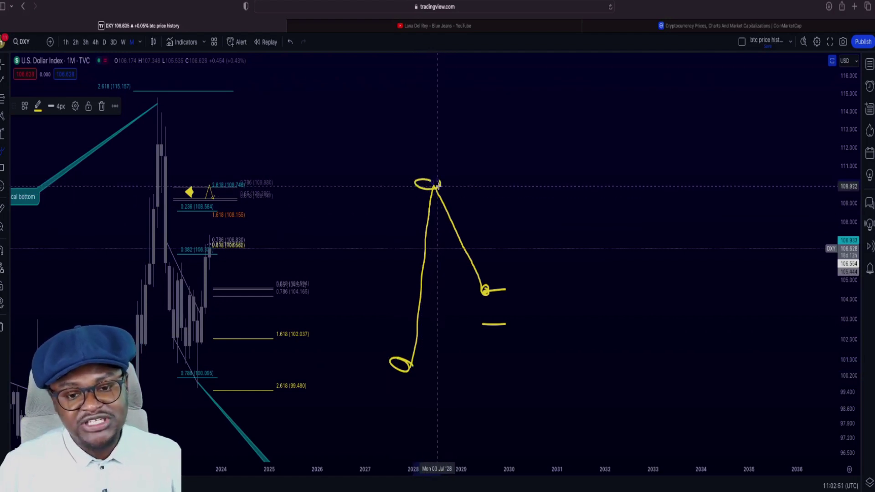
pyautogui.moveTo(438, 182)
pyautogui.mouseDown()
pyautogui.moveTo(445, 176)
pyautogui.moveTo(453, 186)
pyautogui.moveTo(445, 218)
pyautogui.moveTo(487, 319)
pyautogui.mouseUp()
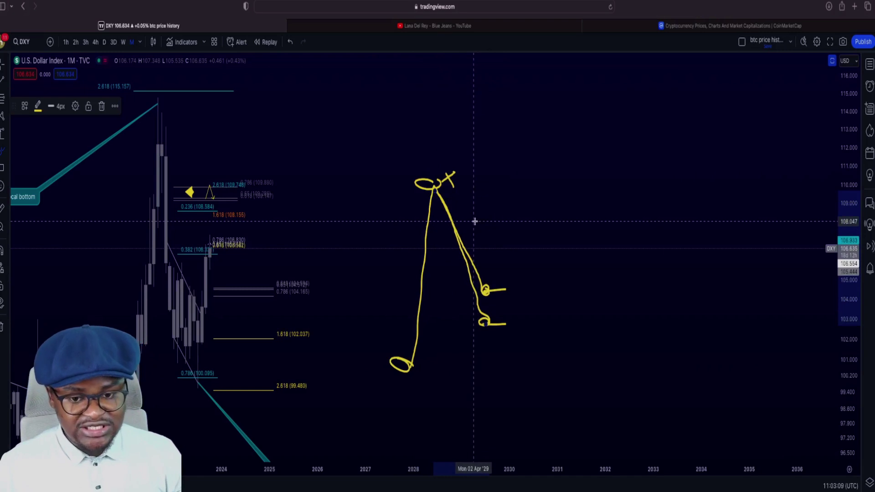
# Step: Mark a level near 108.4 with a long rising arrow beside it, and highlight the sketched peak with a circle and small arrow
pyautogui.moveTo(468, 216); pyautogui.dragTo(494, 215)
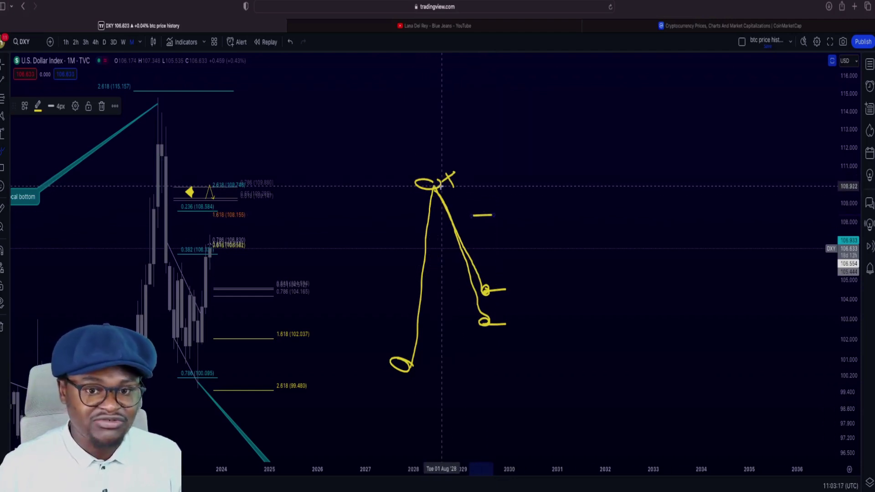
pyautogui.moveTo(440, 185)
pyautogui.mouseDown()
pyautogui.moveTo(461, 171)
pyautogui.moveTo(412, 186)
pyautogui.moveTo(436, 199)
pyautogui.mouseUp()
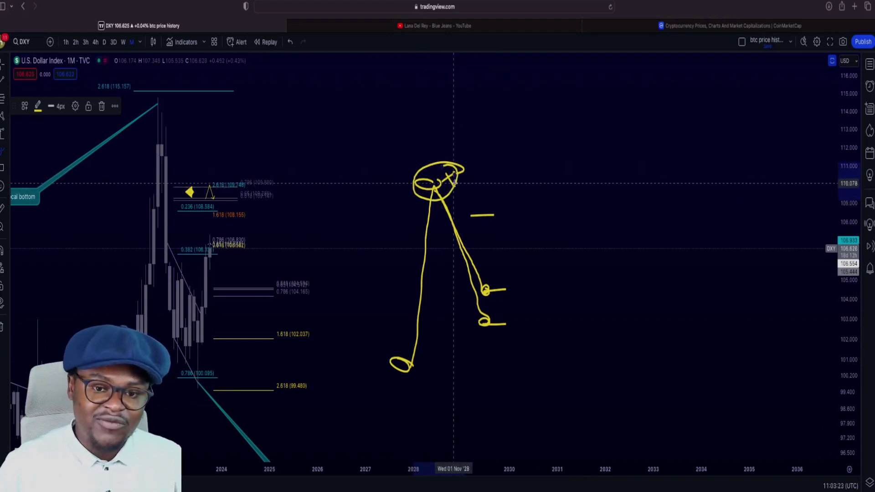
pyautogui.moveTo(460, 187); pyautogui.dragTo(476, 182)
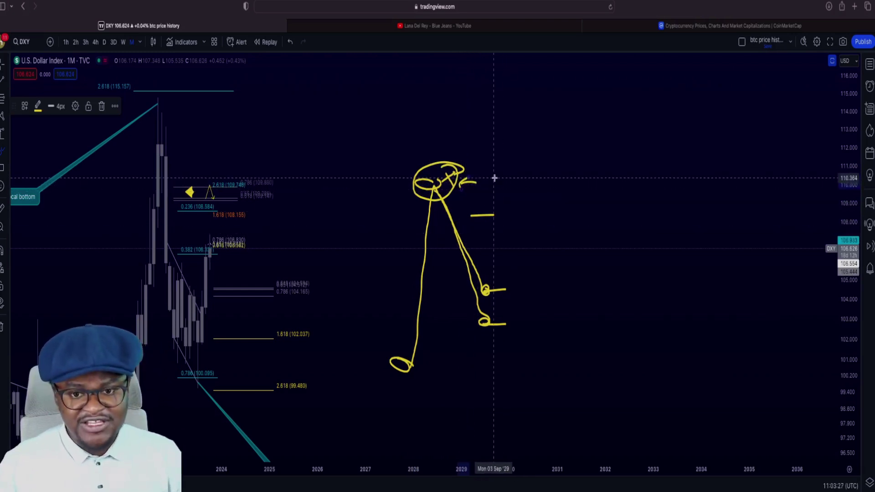
pyautogui.moveTo(501, 215); pyautogui.dragTo(532, 59)
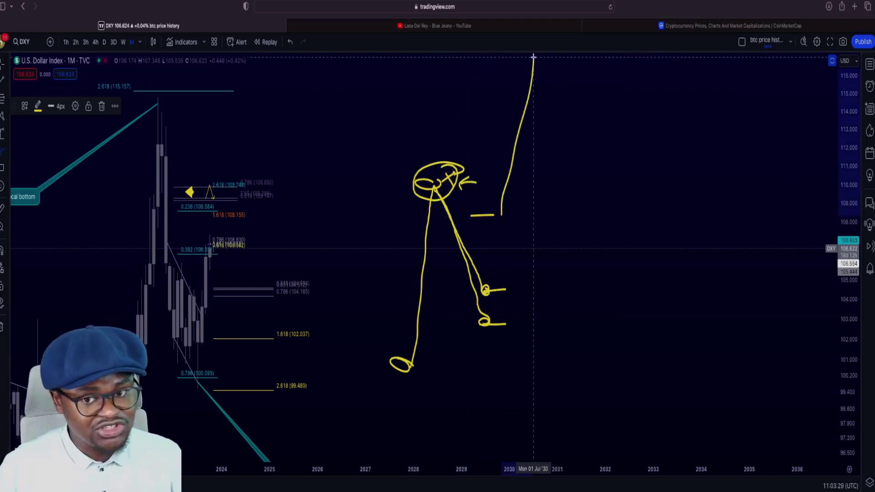
pyautogui.moveTo(511, 89); pyautogui.dragTo(549, 97)
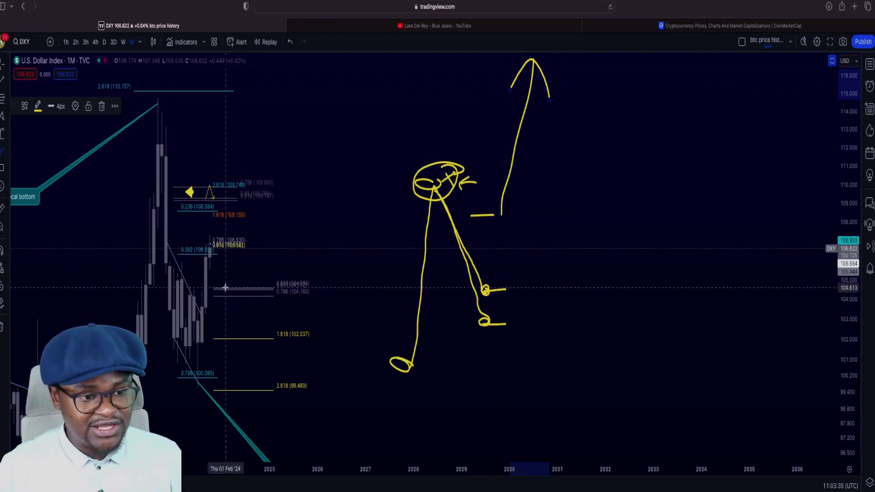
# Step: Examine the 2023 candles after the channel breakout against the retracement and extension levels between 99.480 and 109.880
pyautogui.scroll(5, 226, 288)
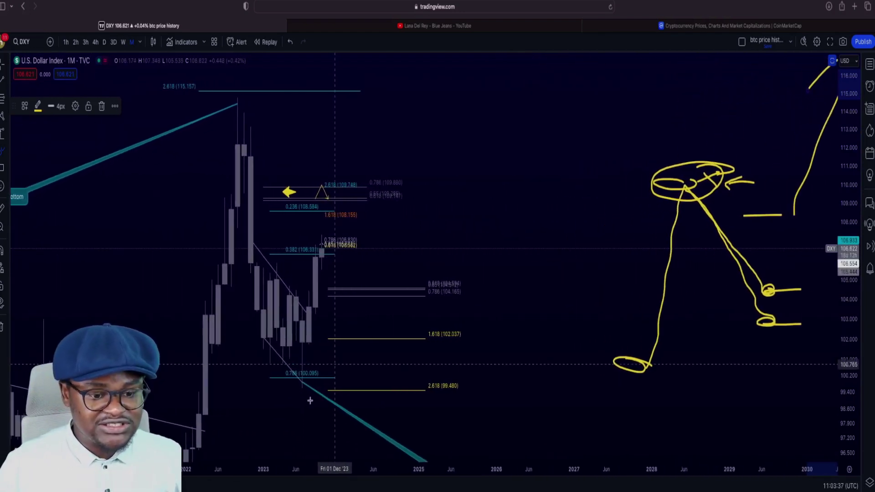
pyautogui.hscroll(-5, 310, 400)
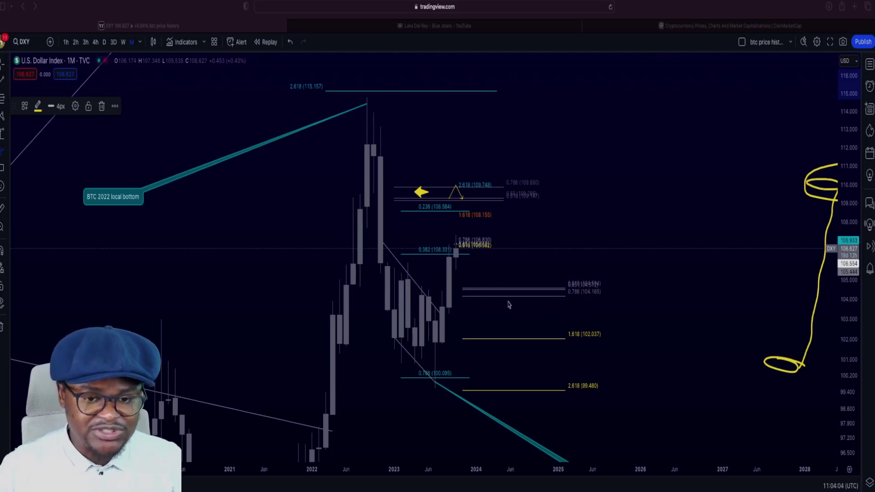
pyautogui.scroll(-2, 509, 304)
pyautogui.scroll(3, 458, 264)
pyautogui.scroll(1, 459, 260)
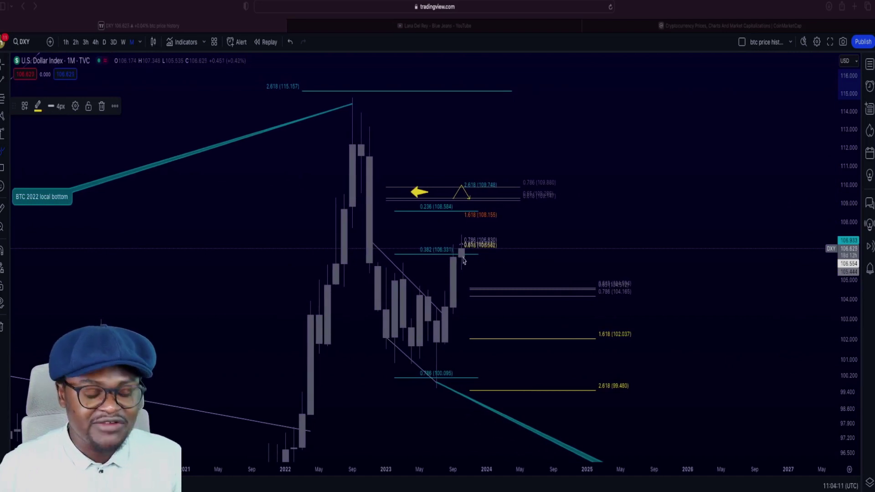
pyautogui.scroll(1, 454, 263)
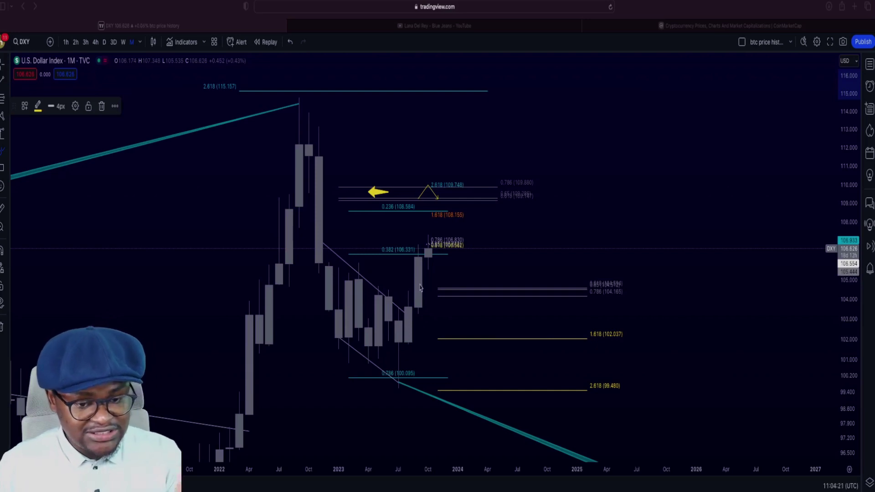
pyautogui.scroll(-5, 420, 283)
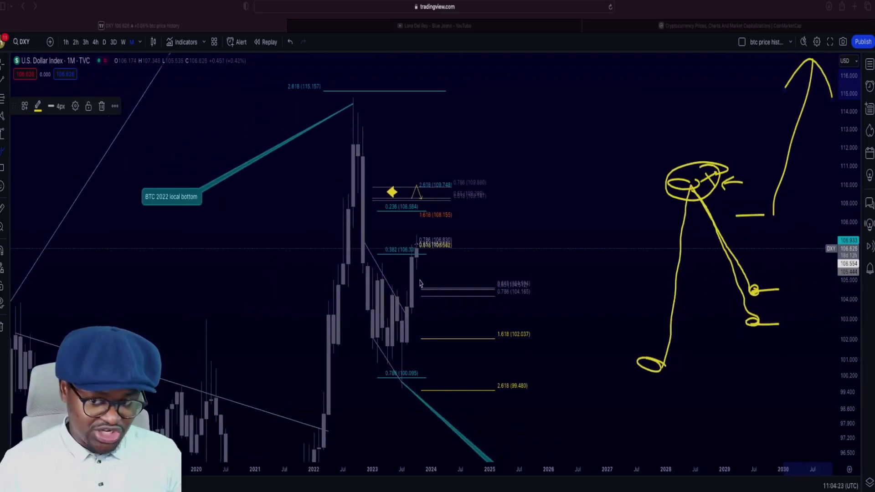
# Step: Brush a projected path from the latest candle down to the retracement zone near 104.5 and up to a circled target near 108.8, plus a lower extension
pyautogui.click(714, 167)
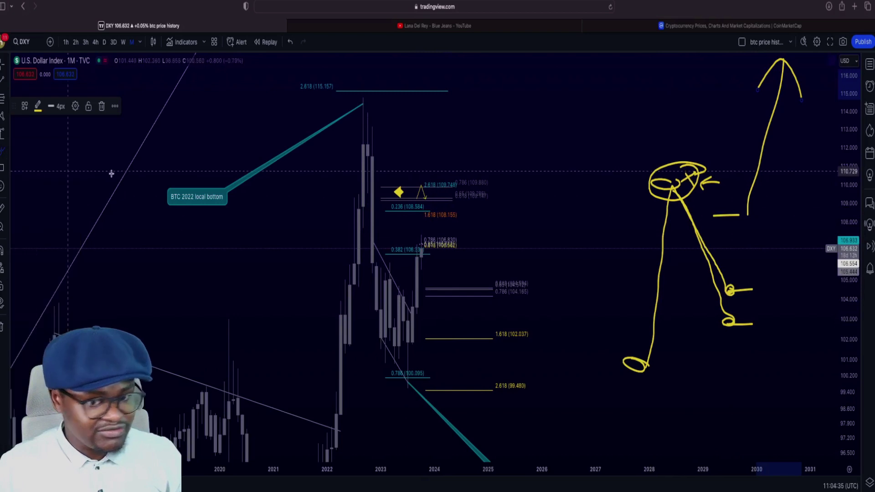
pyautogui.moveTo(422, 260)
pyautogui.mouseDown()
pyautogui.moveTo(440, 287)
pyautogui.moveTo(460, 205)
pyautogui.moveTo(444, 197)
pyautogui.moveTo(439, 213)
pyautogui.moveTo(460, 209)
pyautogui.mouseUp()
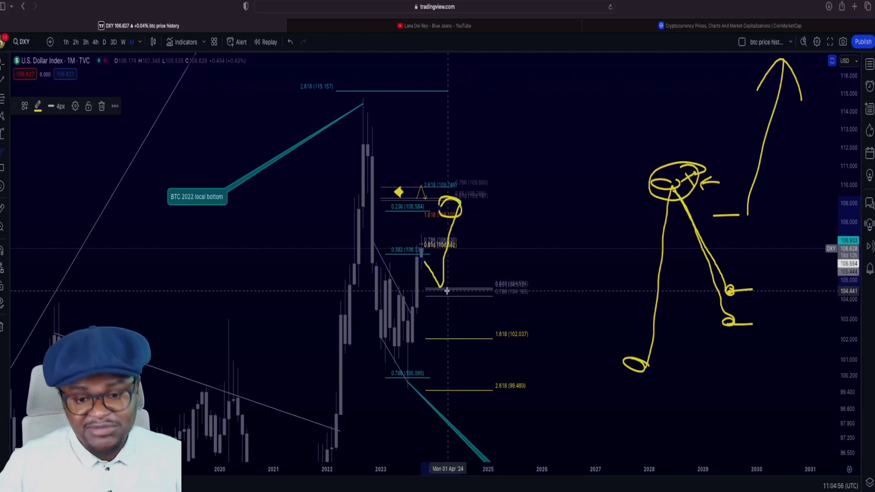
pyautogui.moveTo(441, 288)
pyautogui.mouseDown()
pyautogui.moveTo(448, 317)
pyautogui.moveTo(465, 304)
pyautogui.mouseUp()
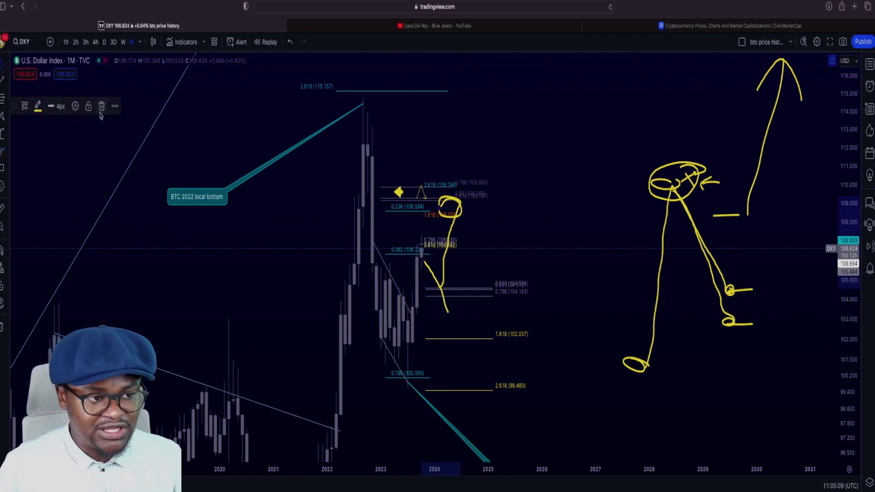
# Step: Remove all the yellow brush sketches from the chart
pyautogui.hotkey('ctrl', 'z')
pyautogui.click(444, 308)
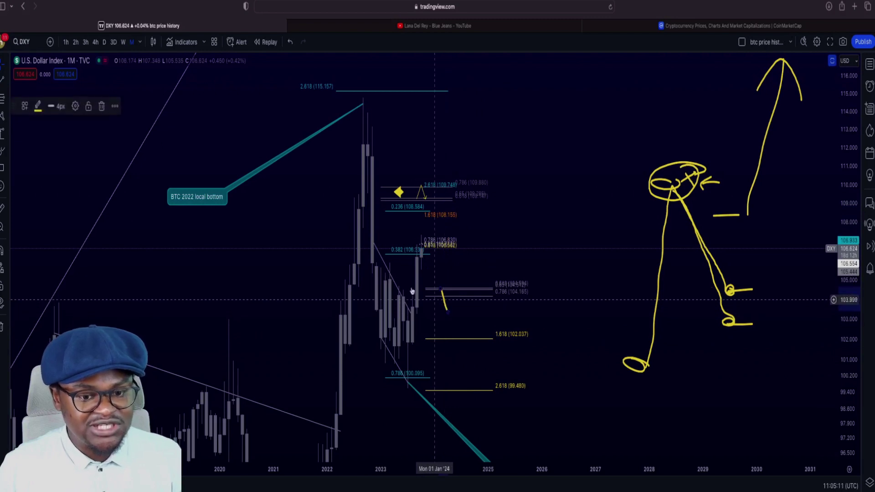
pyautogui.press('Delete')
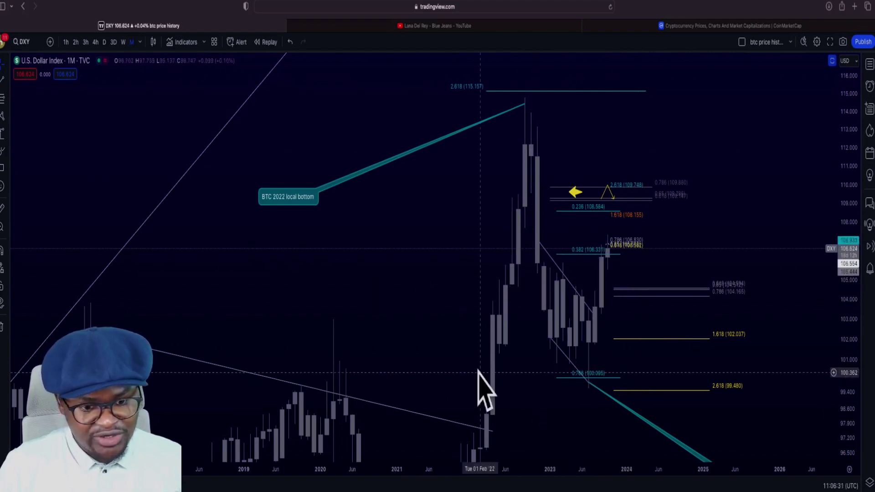
# Step: Examine the full Dollar Index history with the long-term descending lines, the Bitcoin top and bottom callouts and the crypto market bottom box
pyautogui.scroll(-5, 678, 313)
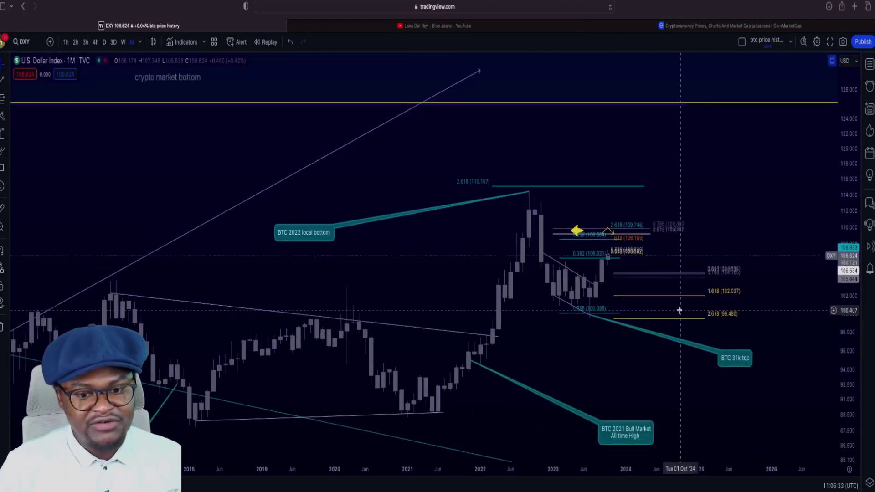
pyautogui.hscroll(3, 666, 306)
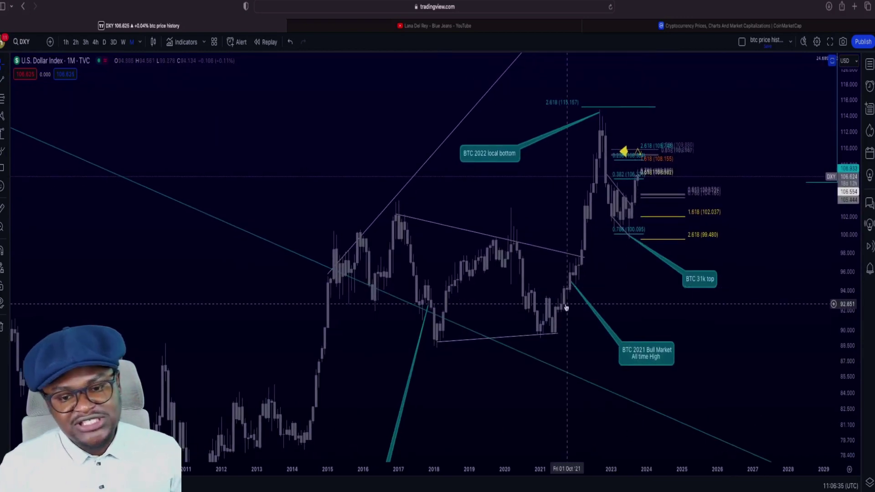
pyautogui.scroll(-5, 179, 221)
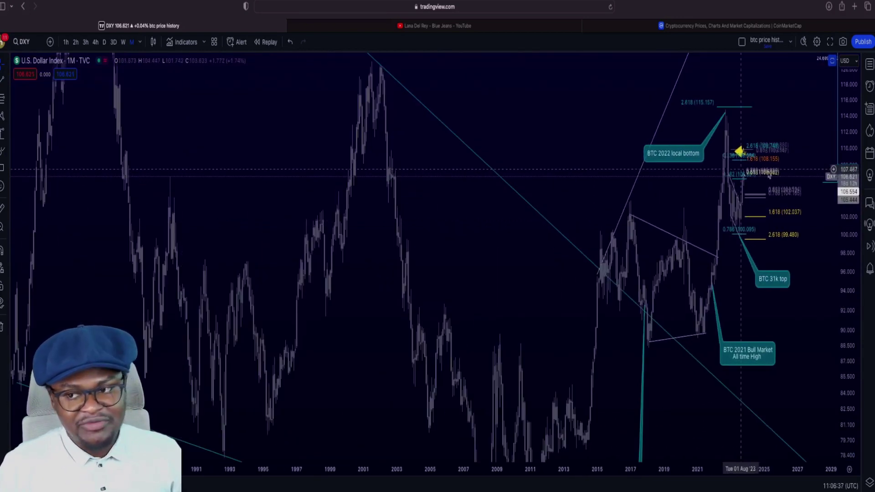
pyautogui.scroll(-3, 853, 134)
pyautogui.scroll(-5, 552, 228)
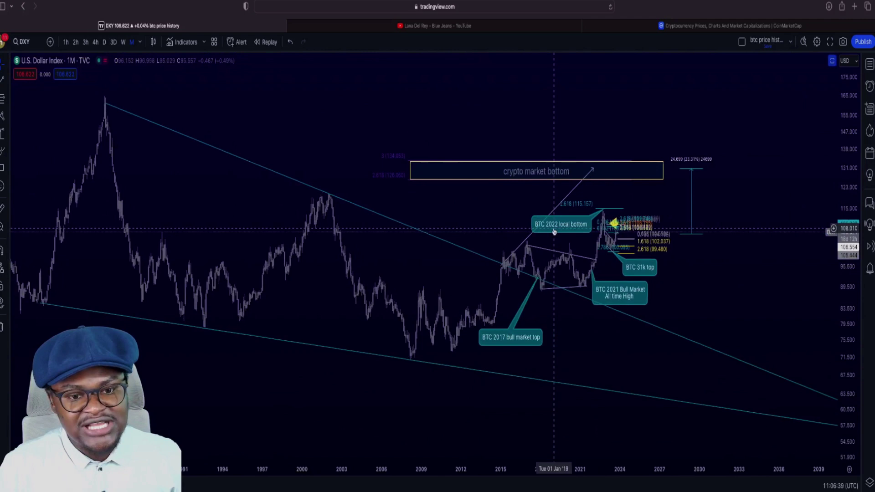
pyautogui.hscroll(2, 552, 227)
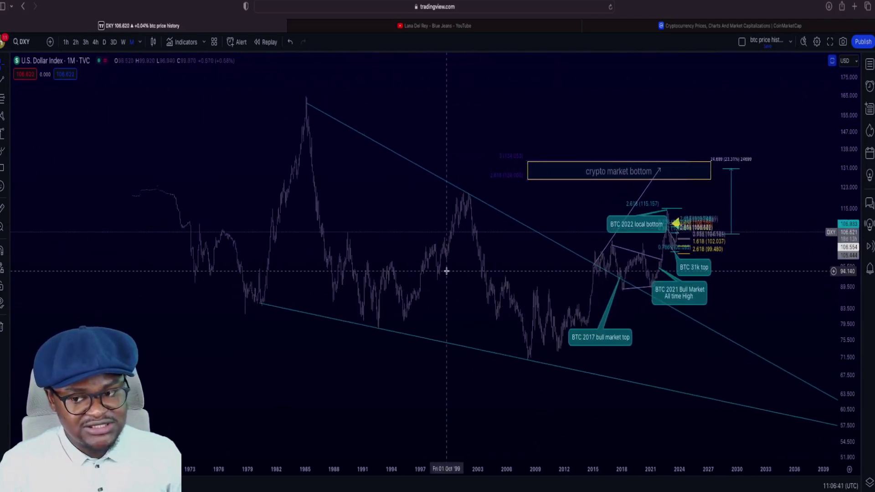
pyautogui.hscroll(-3, 674, 290)
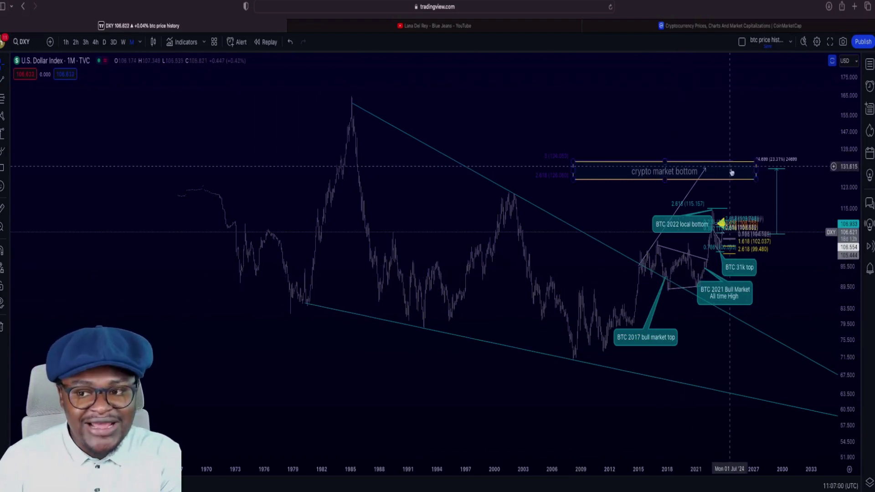
# Step: Thicken the border of the crypto market bottom rectangle
pyautogui.click(752, 176)
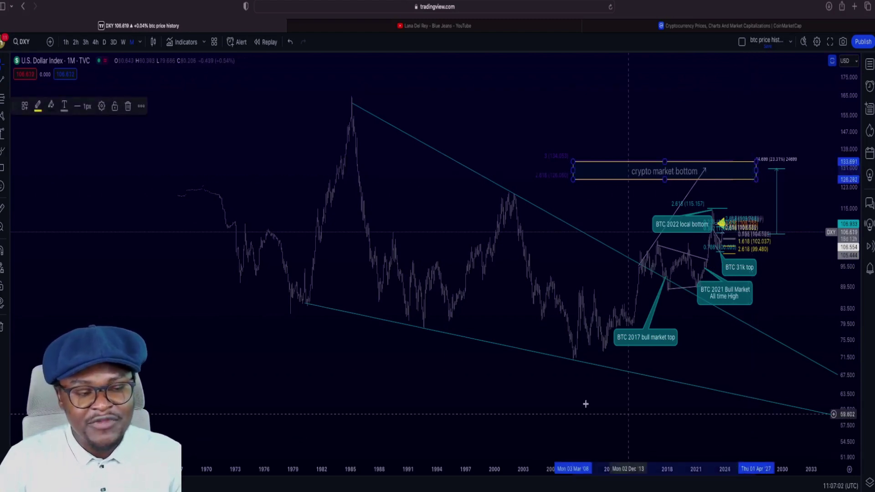
pyautogui.click(77, 107)
pyautogui.click(82, 172)
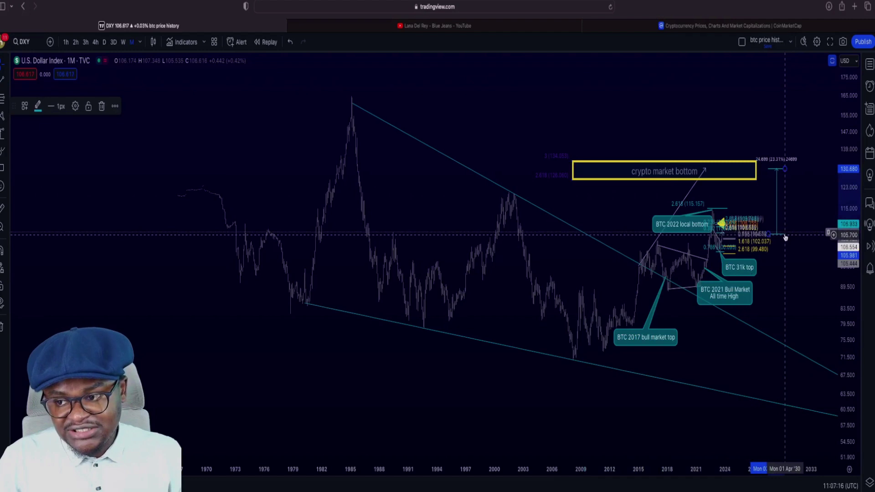
# Step: Move the lower end of the price range measurement beside the crypto market bottom box to about 106.68, near the current price
pyautogui.click(784, 236)
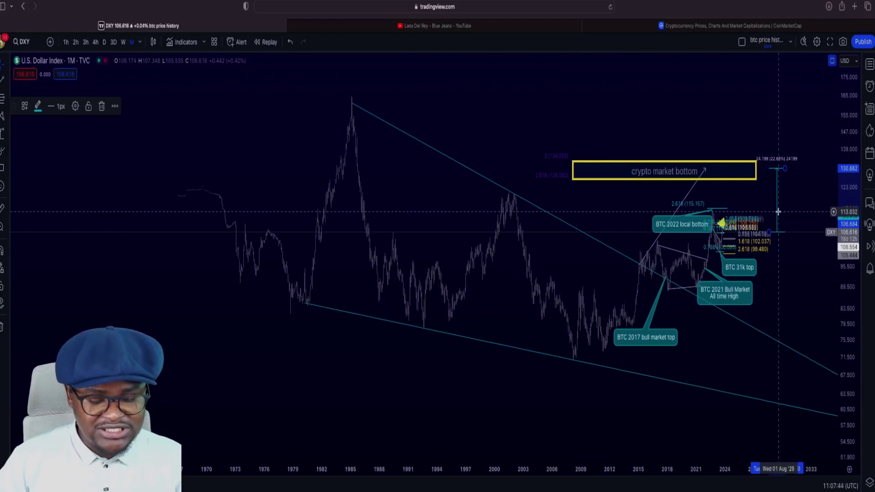
# Step: Compare the Dollar Index history on an inverted price scale with the Bitcoin top and bottom callouts, and restore the normal scale
pyautogui.scroll(3, 581, 270)
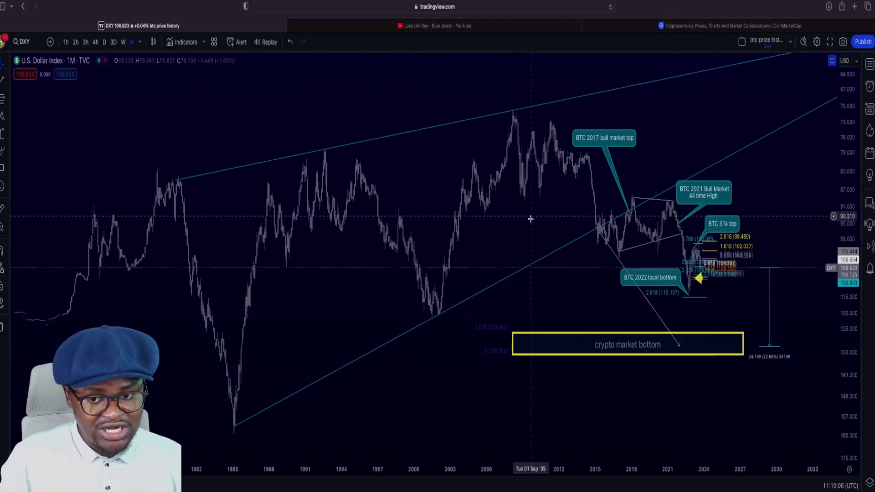
pyautogui.hscroll(-5, 475, 195)
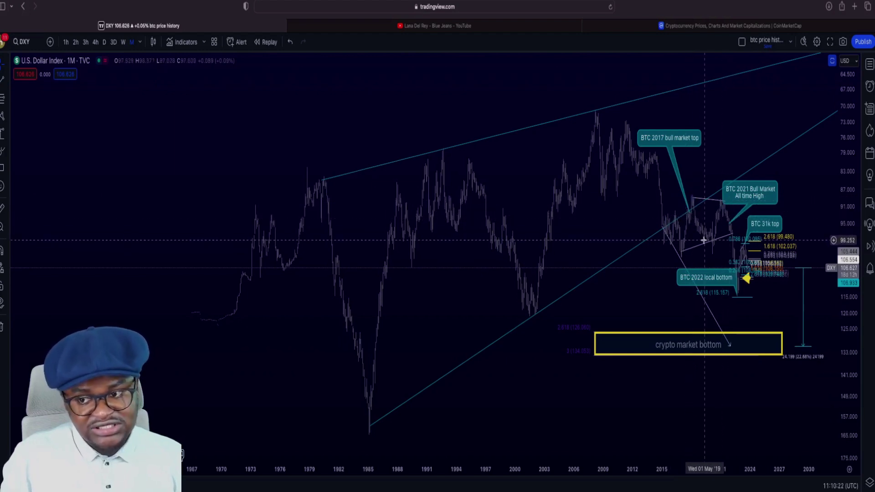
pyautogui.scroll(2, 704, 240)
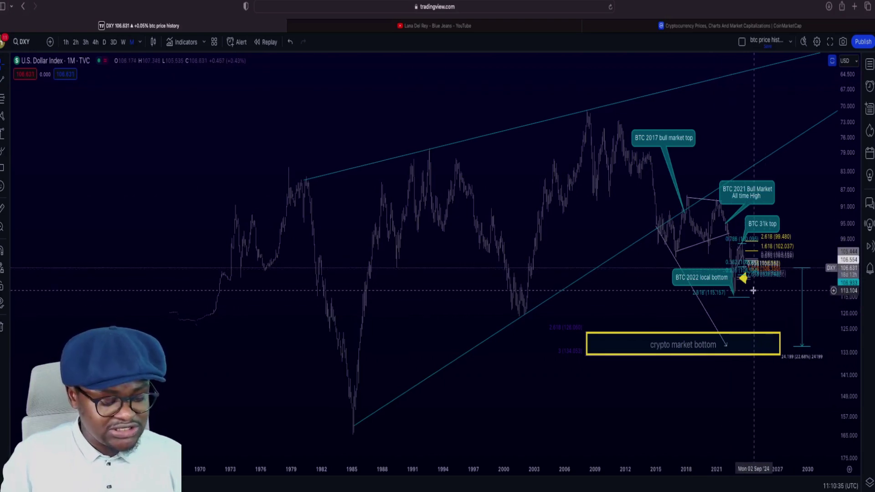
pyautogui.hotkey('alt', 'i')
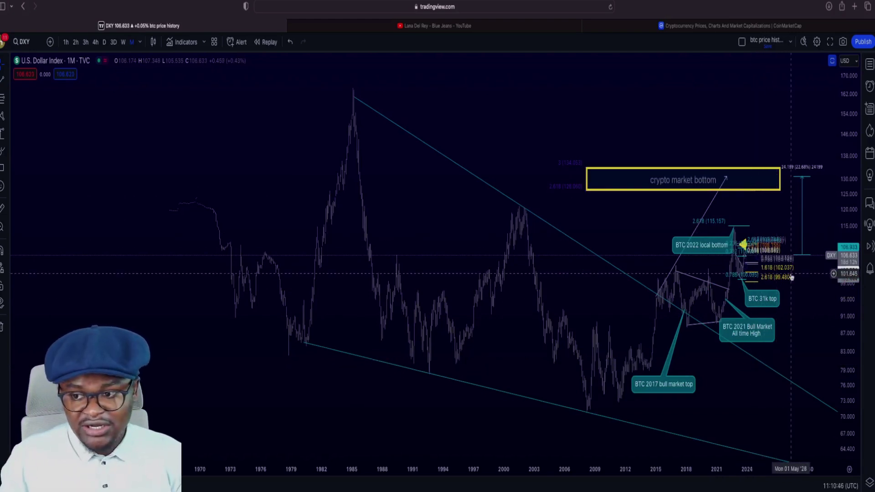
# Step: Circle the 0.382 (106.331) level with the yellow brush and sketch a path from the current candle down to about 104.5 and up to about 109
pyautogui.scroll(10, 621, 197)
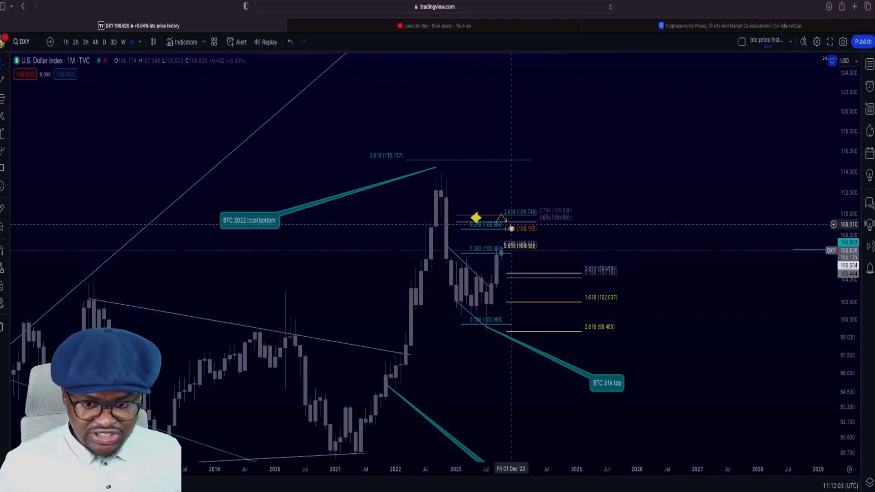
pyautogui.moveTo(848, 360); pyautogui.dragTo(847, 255)
pyautogui.scroll(3, 715, 198)
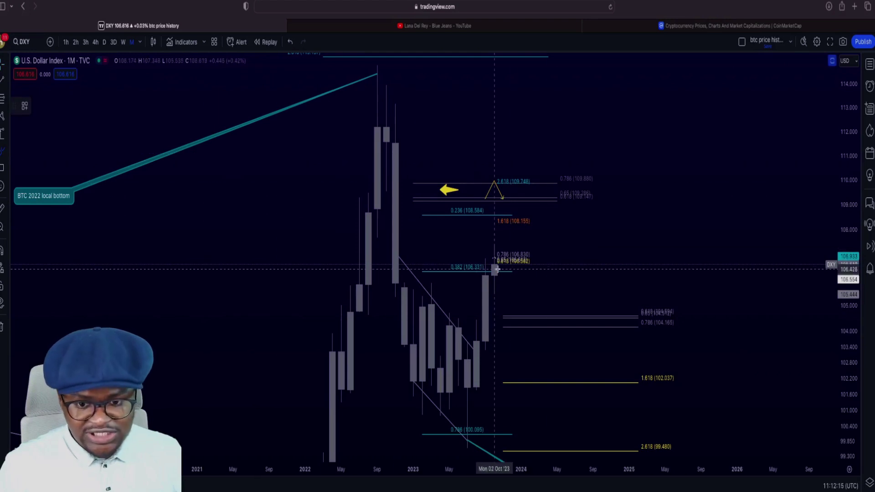
pyautogui.moveTo(484, 262)
pyautogui.mouseDown()
pyautogui.moveTo(449, 267)
pyautogui.moveTo(486, 274)
pyautogui.moveTo(538, 317)
pyautogui.moveTo(557, 202)
pyautogui.moveTo(520, 199)
pyautogui.moveTo(528, 205)
pyautogui.mouseUp()
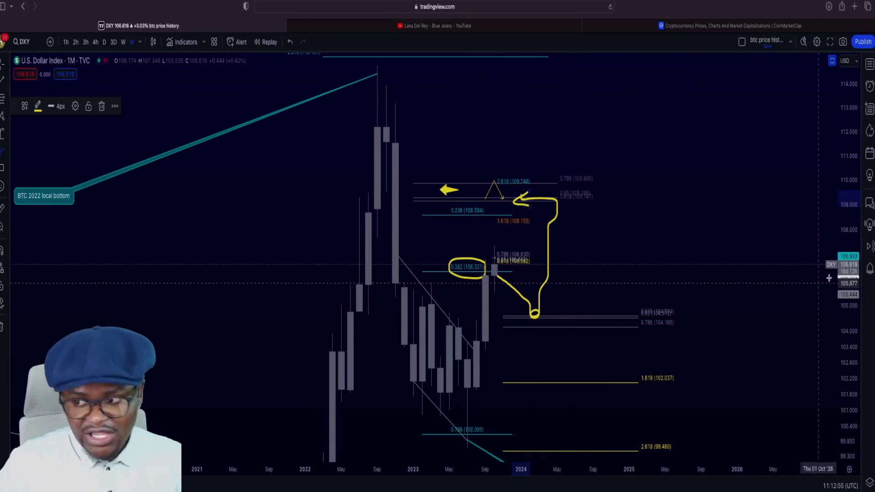
# Step: Switch the chart to the S&P 500 index by searching for SPX and choosing the SP source
pyautogui.hotkey('alt', 'r')
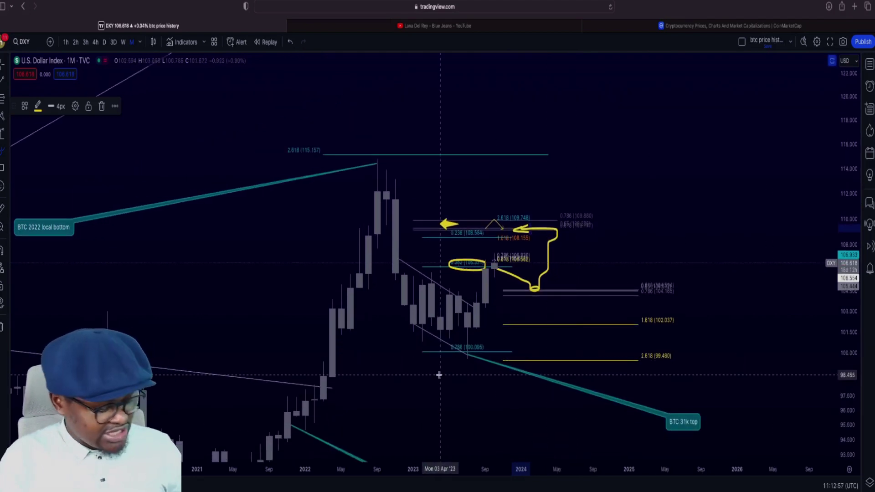
pyautogui.write('SPX')
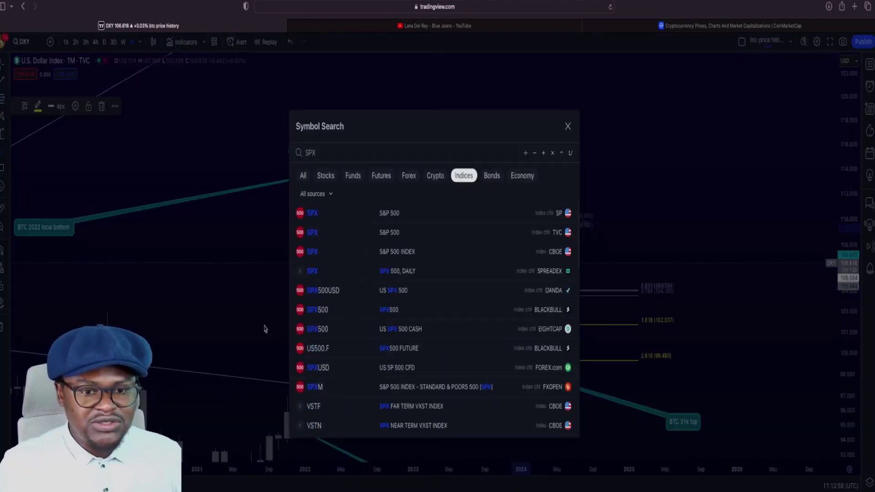
pyautogui.click(436, 215)
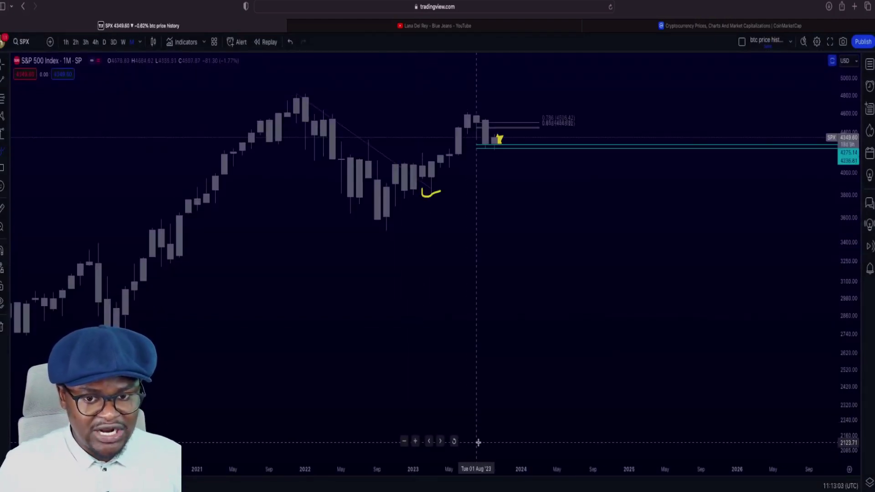
# Step: Sketch a short vertical yellow brush stroke above the Fibonacci levels beside the current S&P 500 candle and delete it
pyautogui.scroll(-5, 501, 291)
pyautogui.scroll(8, 501, 291)
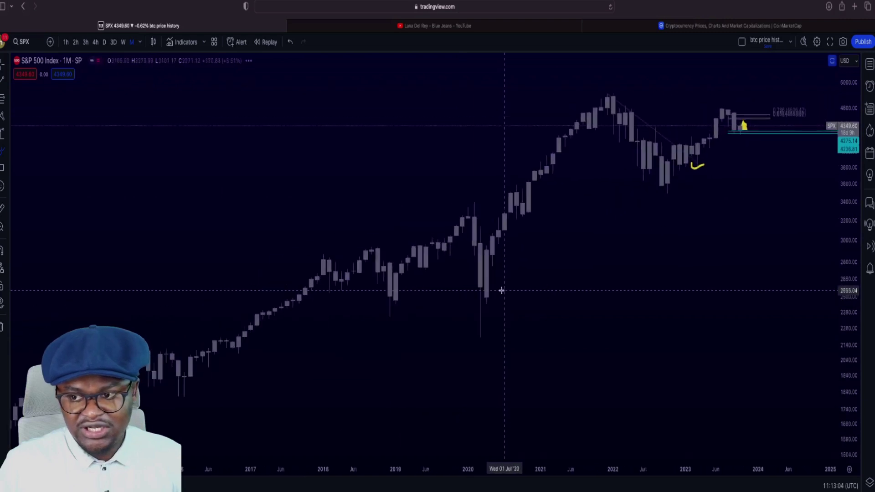
pyautogui.scroll(3, 501, 290)
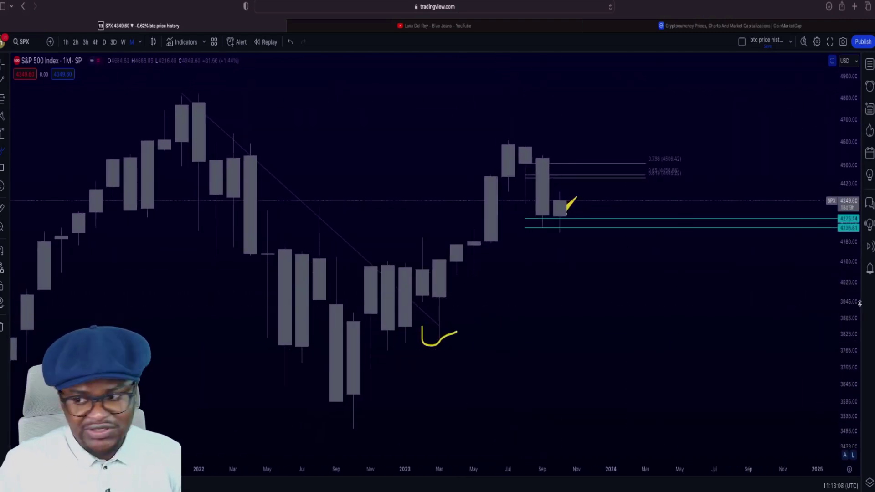
pyautogui.scroll(2, 803, 309)
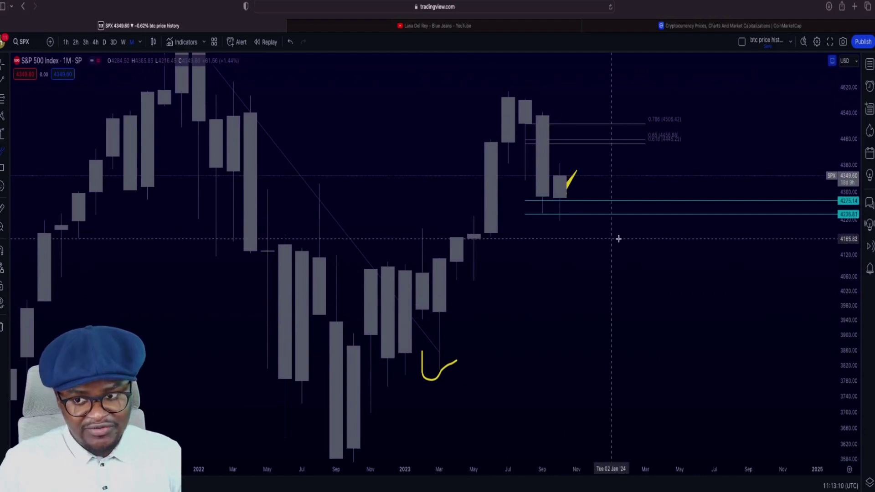
pyautogui.scroll(-2, 856, 193)
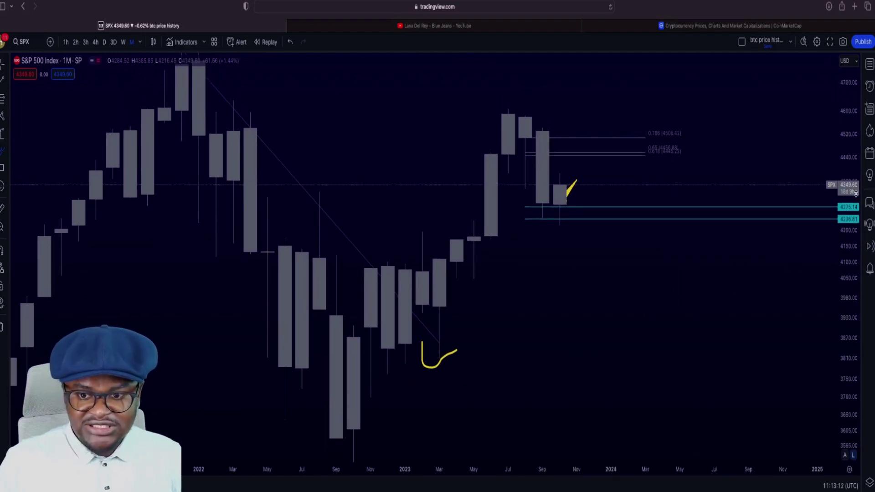
pyautogui.moveTo(593, 95); pyautogui.dragTo(593, 121)
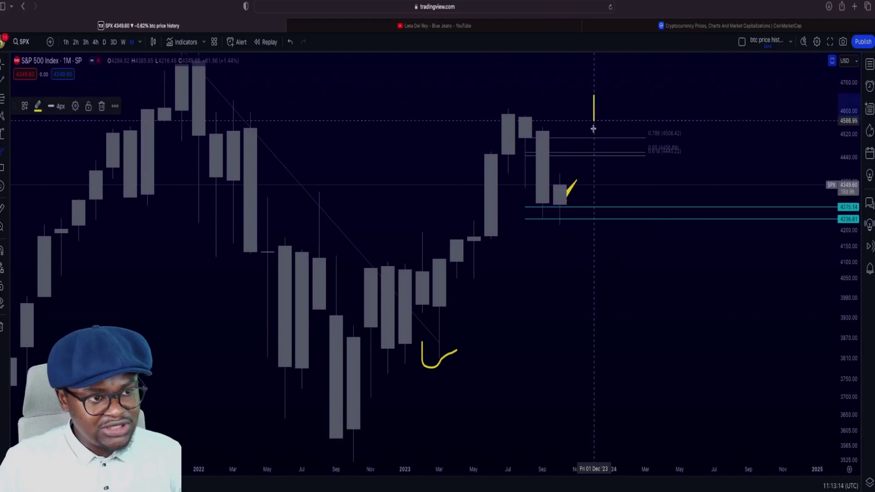
pyautogui.click(101, 107)
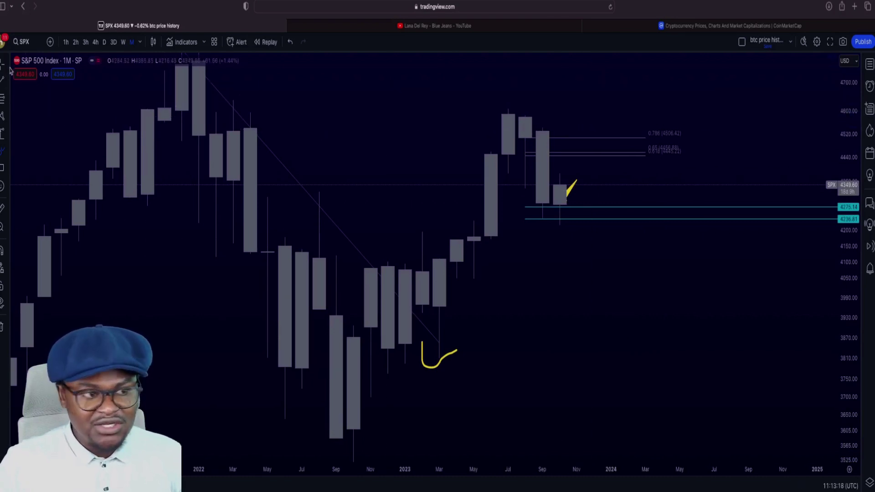
# Step: Nudge the thin descending trend line so its ends sit at about 4860.72 in December 2021 and 3866.66 in March 2023
pyautogui.moveTo(390, 165); pyautogui.dragTo(429, 160)
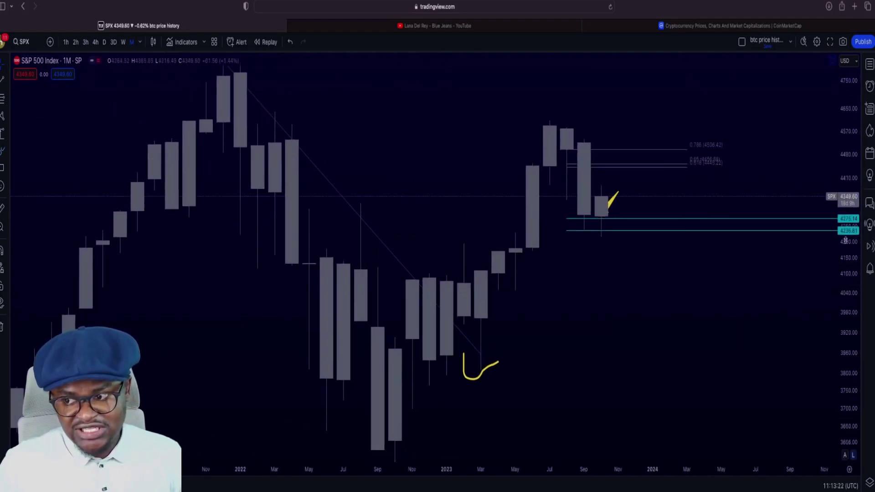
pyautogui.moveTo(848, 255); pyautogui.dragTo(849, 292)
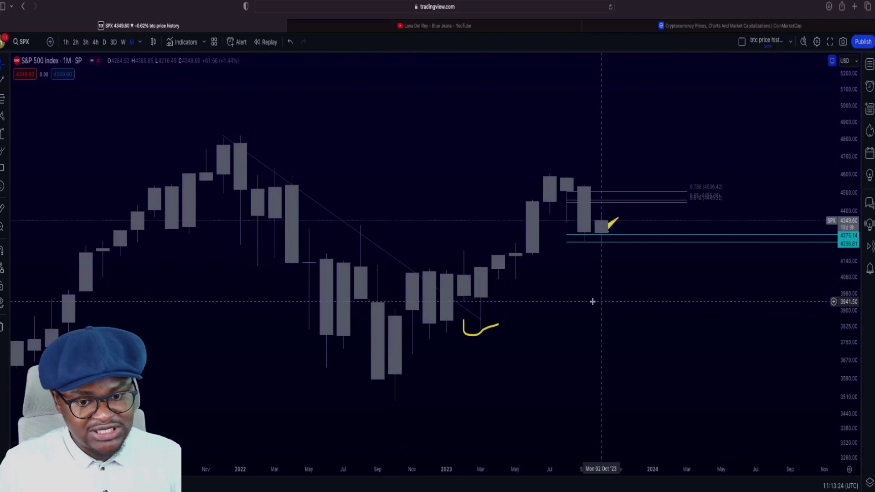
pyautogui.click(396, 254)
pyautogui.moveTo(396, 254); pyautogui.dragTo(396, 253)
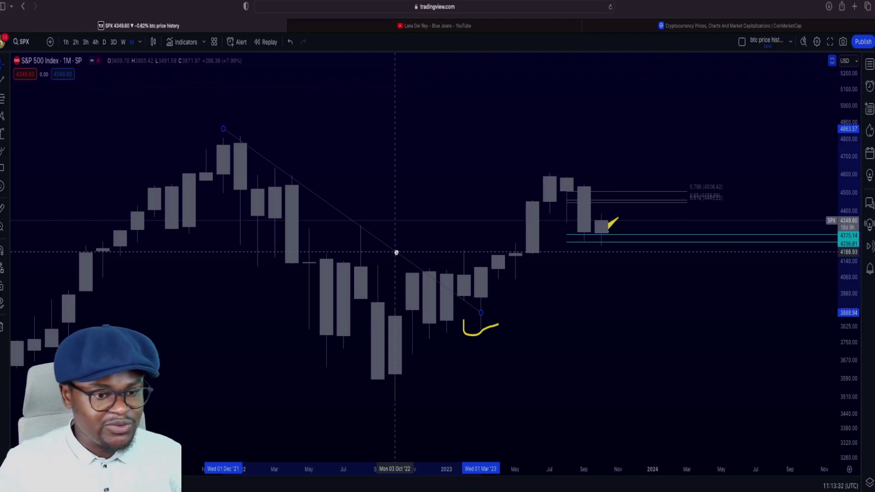
pyautogui.moveTo(396, 253); pyautogui.dragTo(396, 254)
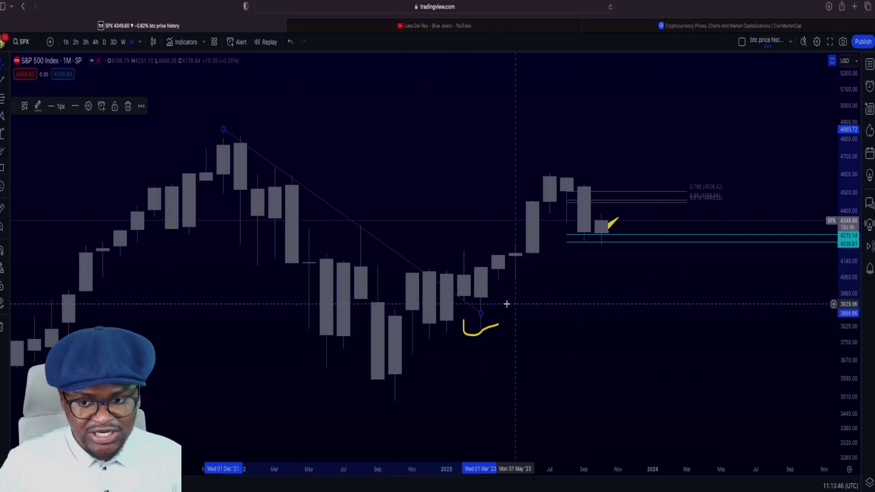
# Step: Fine-tune the Fibonacci retracement's anchors on the weekly chart to about 4778.11 at 24 January 2022 and 3582.08 at 19 August 2024
pyautogui.scroll(-1, 620, 324)
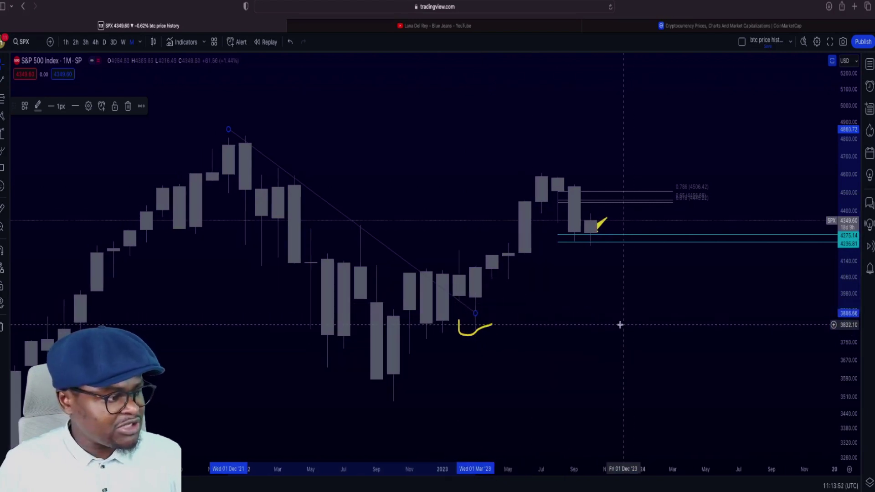
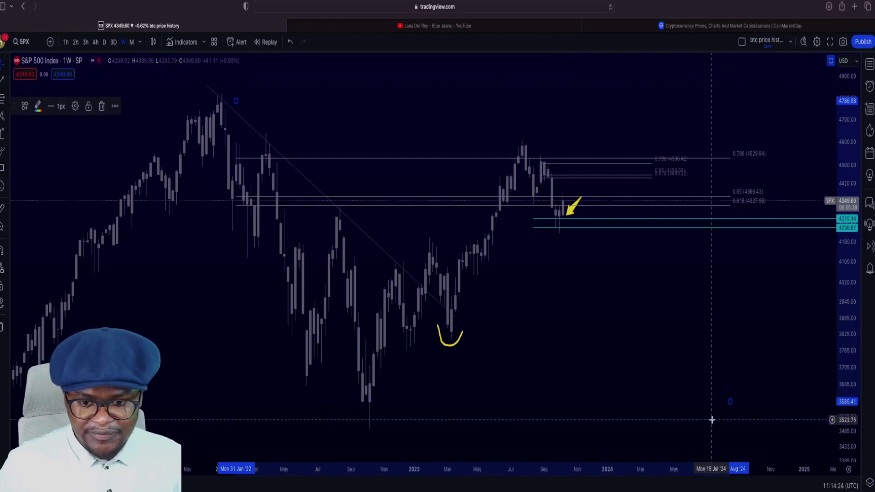
pyautogui.moveTo(730, 400); pyautogui.dragTo(729, 403)
pyautogui.moveTo(236, 101); pyautogui.dragTo(233, 103)
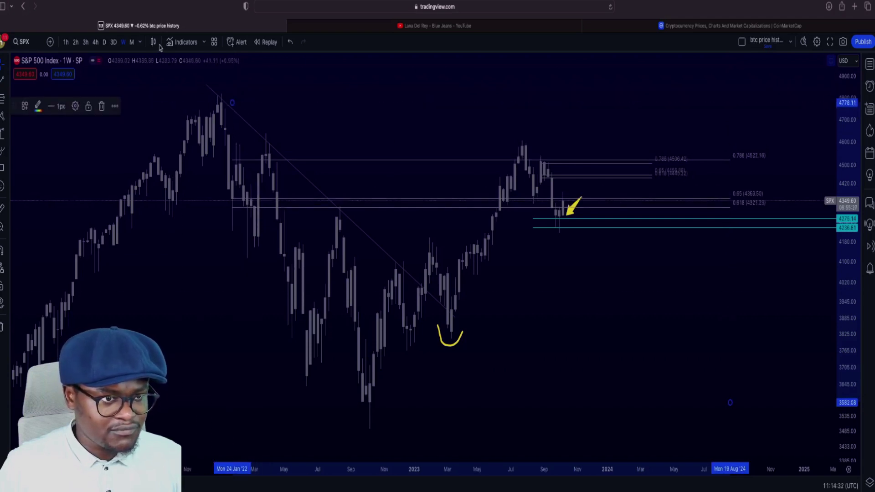
# Step: Change the S&P 500 weekly chart from candles to a line and invert its price scale
pyautogui.click(153, 42)
pyautogui.click(166, 127)
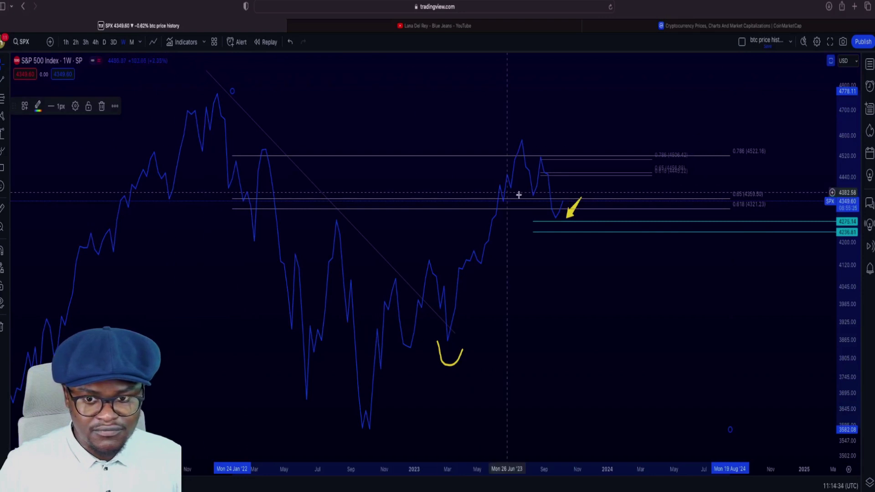
pyautogui.scroll(-2, 606, 283)
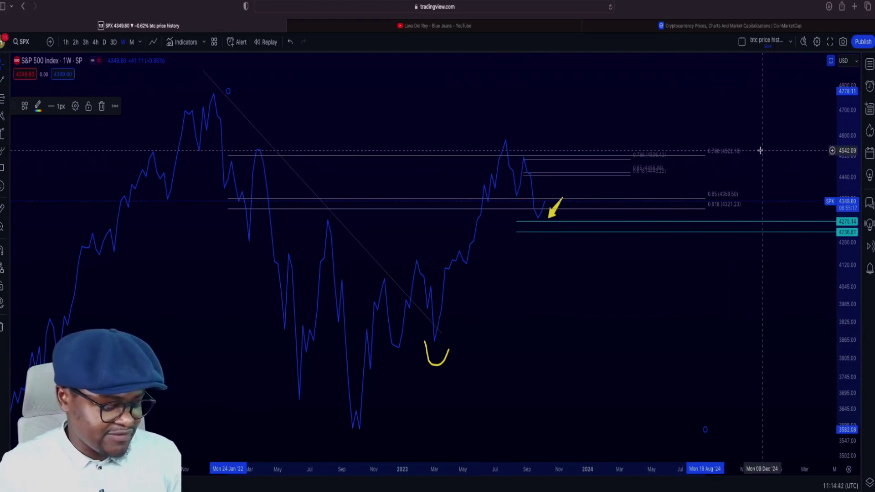
pyautogui.hotkey('alt', 'i')
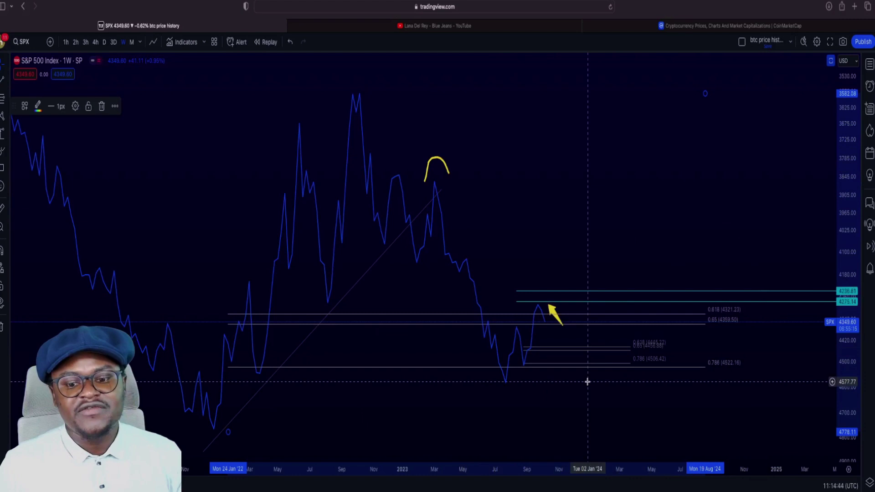
# Step: Examine the inverted S&P 500 line chart from 2021 onward, with its trend line, Fibonacci levels and the yellow arrow at the current price
pyautogui.scroll(-1, 588, 375)
pyautogui.scroll(3, 624, 348)
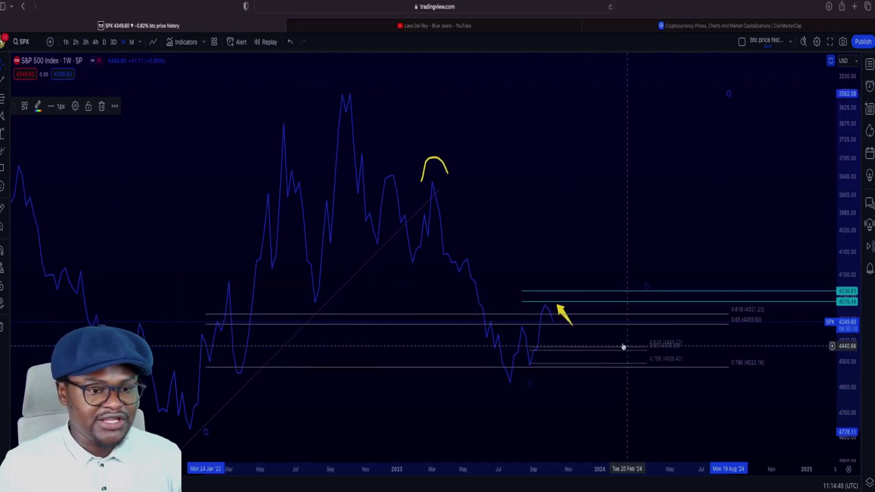
pyautogui.scroll(-2, 476, 254)
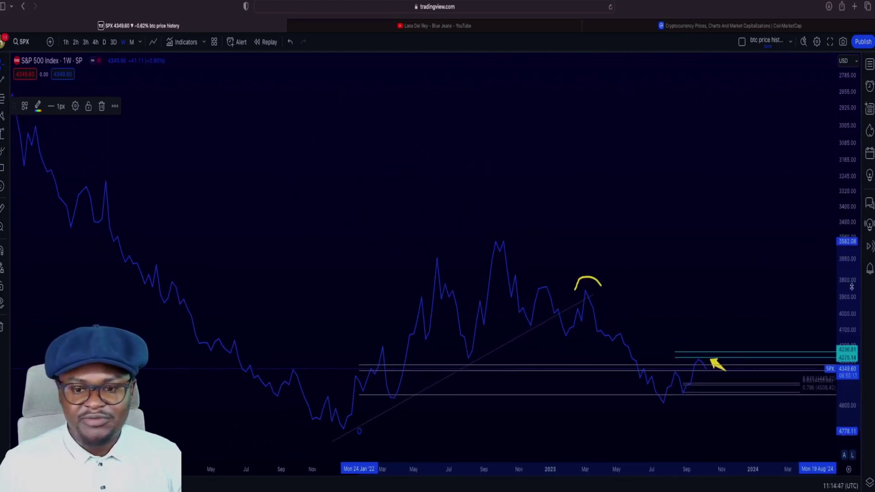
pyautogui.scroll(-1, 776, 191)
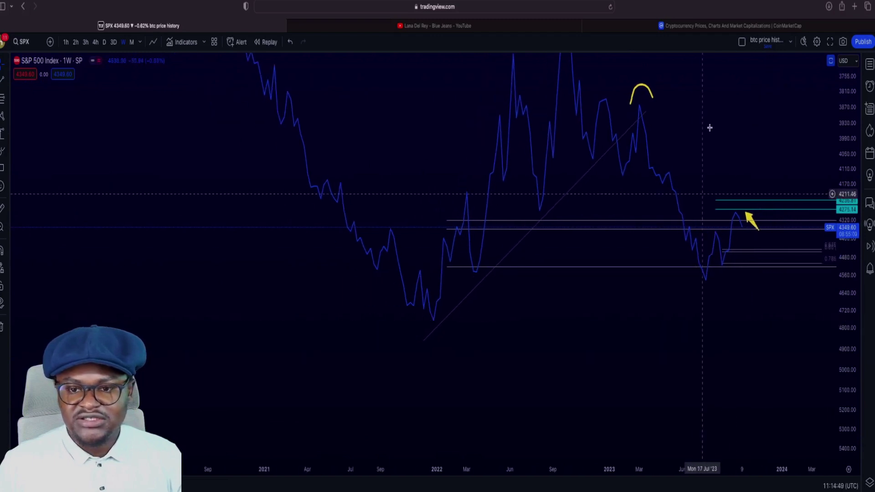
pyautogui.scroll(-2, 704, 151)
pyautogui.scroll(-1, 657, 245)
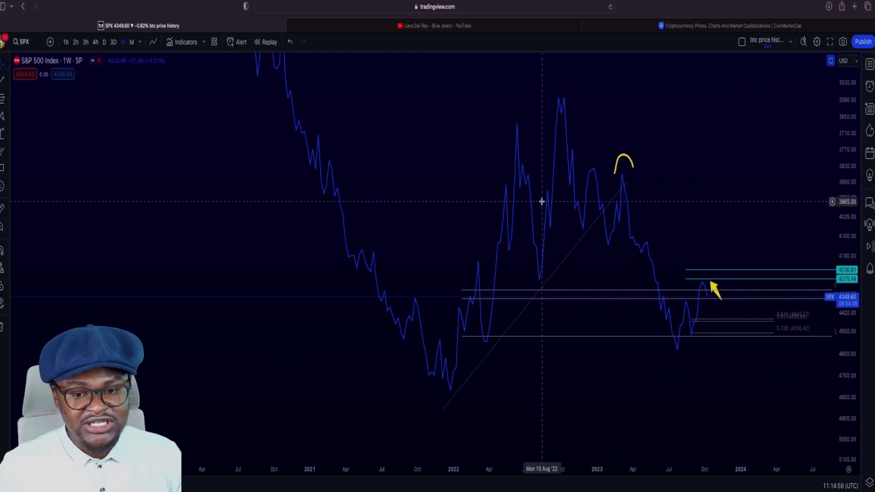
pyautogui.hscroll(1, 501, 235)
pyautogui.hscroll(5, 500, 235)
pyautogui.scroll(-3, 500, 235)
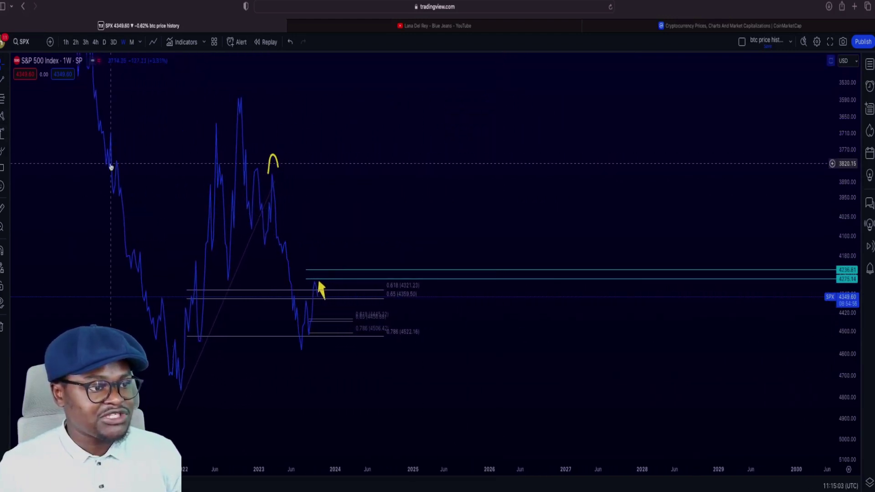
pyautogui.hscroll(-5, 111, 166)
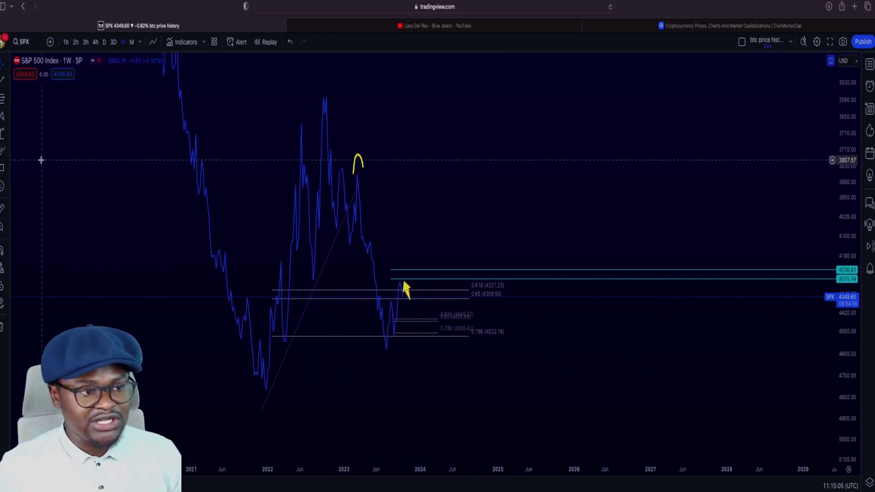
# Step: Sketch with the yellow brush, in the empty 2026–2027 area, a rise to a peak, a looping fall and a rebound crossed by two horizontal marks
pyautogui.click(1, 154)
pyautogui.moveTo(578, 255)
pyautogui.mouseDown()
pyautogui.moveTo(603, 148)
pyautogui.moveTo(635, 246)
pyautogui.mouseUp()
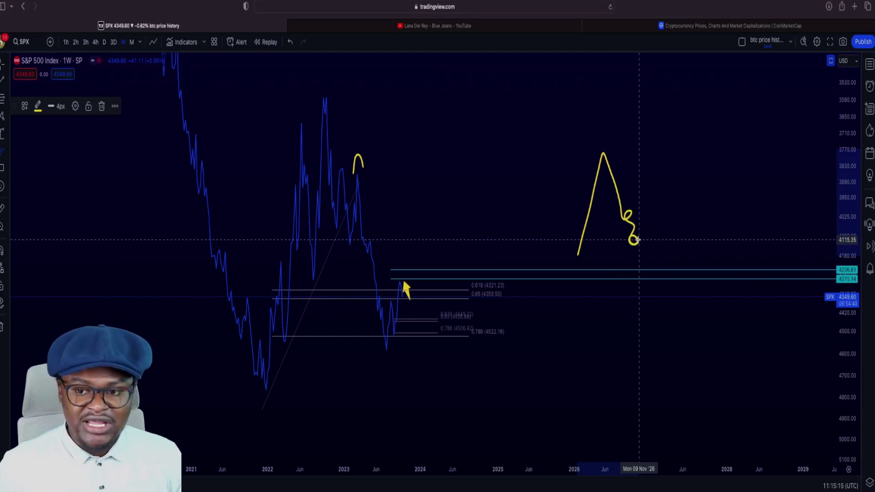
pyautogui.moveTo(639, 232)
pyautogui.mouseDown()
pyautogui.moveTo(641, 243)
pyautogui.moveTo(655, 186)
pyautogui.mouseUp()
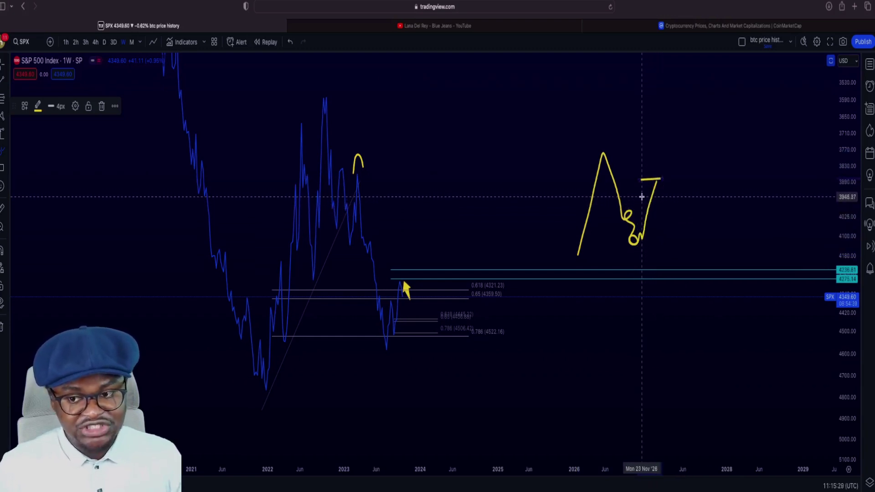
pyautogui.moveTo(644, 199); pyautogui.dragTo(665, 199)
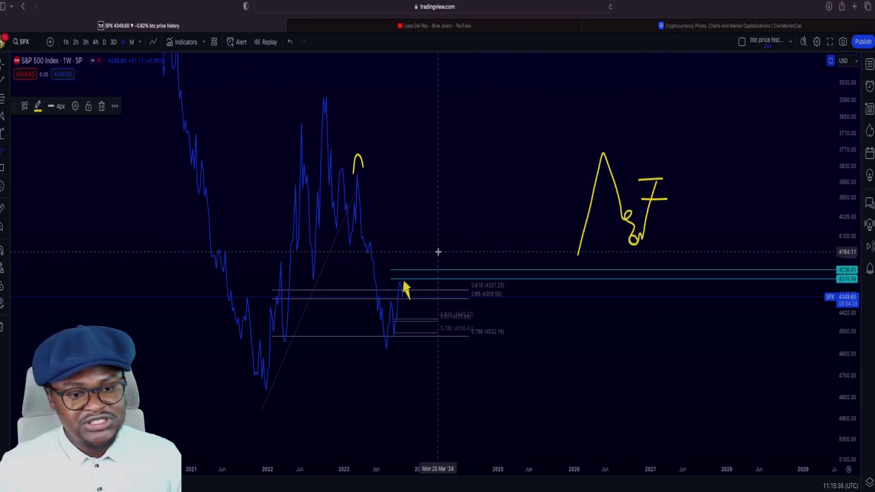
# Step: Brush a yellow stroke on the inverted weekly line chart from the current price to the 0.786 Fibonacci levels near 4522.16
pyautogui.scroll(2, 385, 293)
pyautogui.scroll(3, 412, 289)
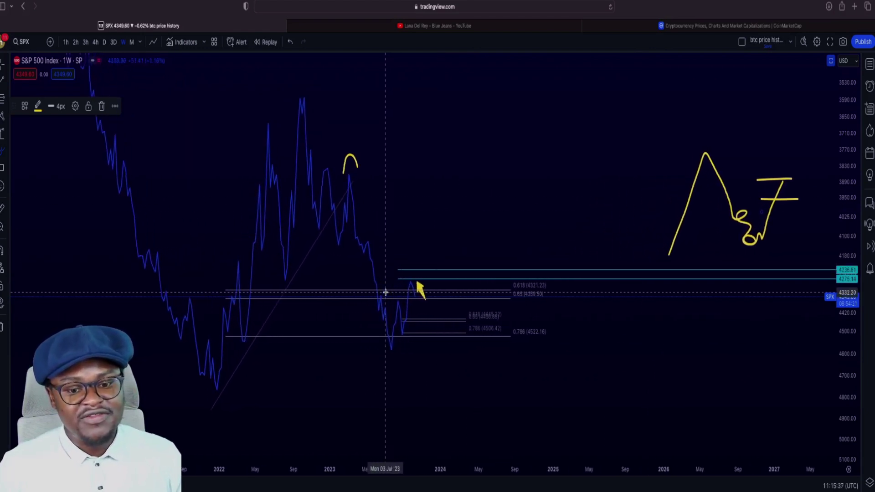
pyautogui.scroll(2, 431, 287)
pyautogui.moveTo(441, 288); pyautogui.dragTo(579, 289)
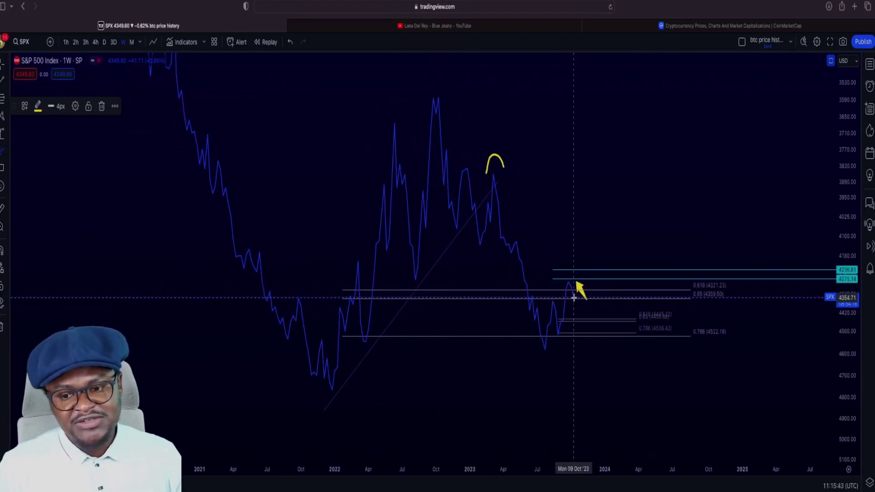
pyautogui.moveTo(574, 301); pyautogui.dragTo(578, 330)
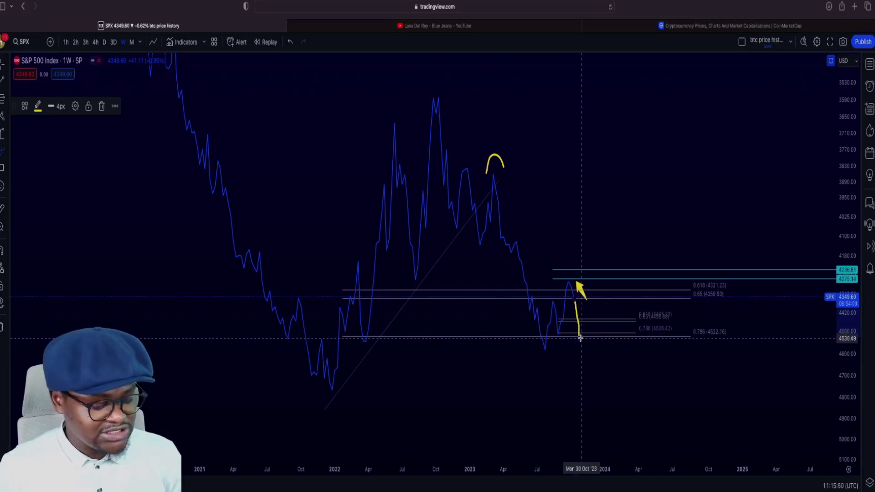
# Step: Return the weekly S&P 500 price scale to its normal orientation and show the chart as candles
pyautogui.hotkey('alt', 'i')
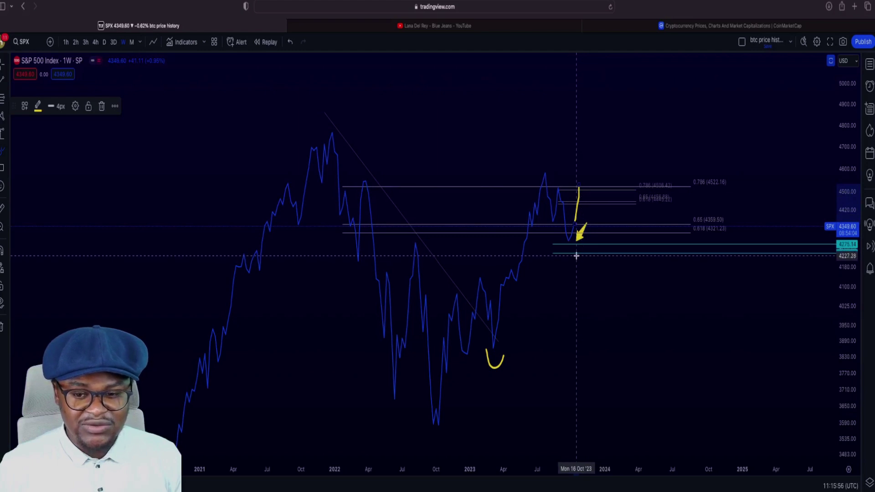
pyautogui.click(153, 42)
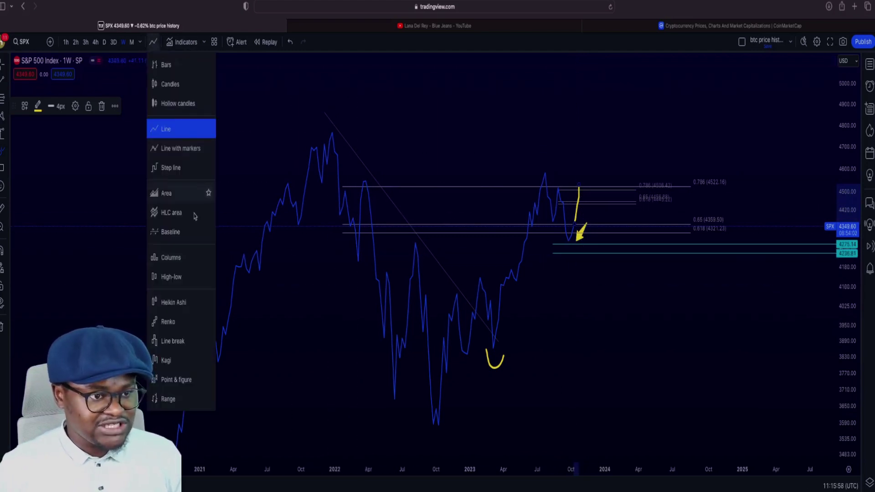
pyautogui.click(177, 89)
pyautogui.scroll(5, 570, 247)
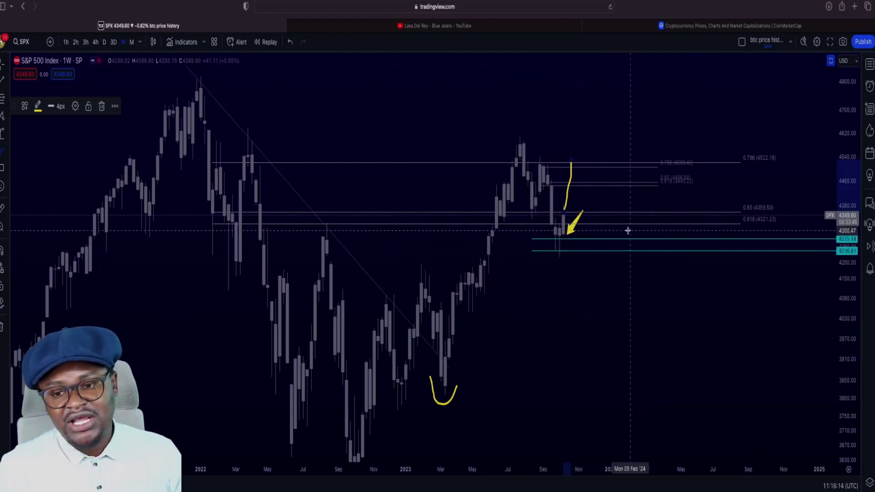
pyautogui.scroll(1, 627, 231)
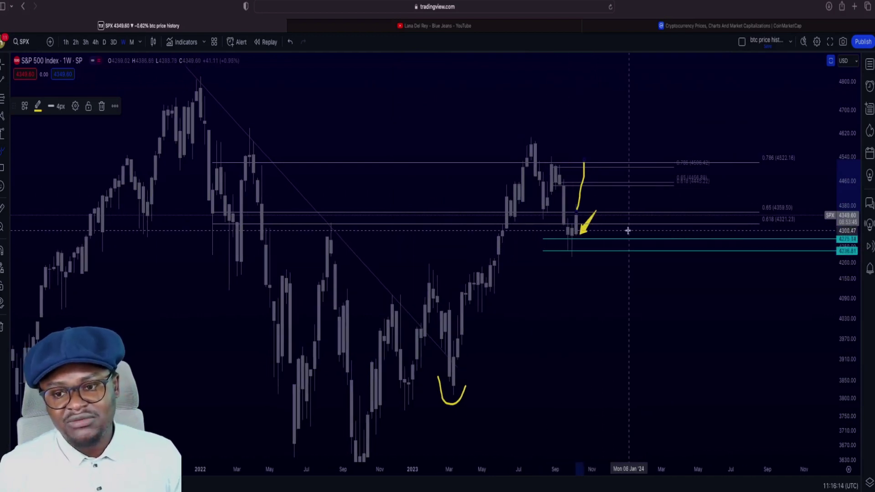
# Step: Delete the yellow stroke above the current price and inspect the daily chart with Stoch RSI around the two teal support levels
pyautogui.click(102, 108)
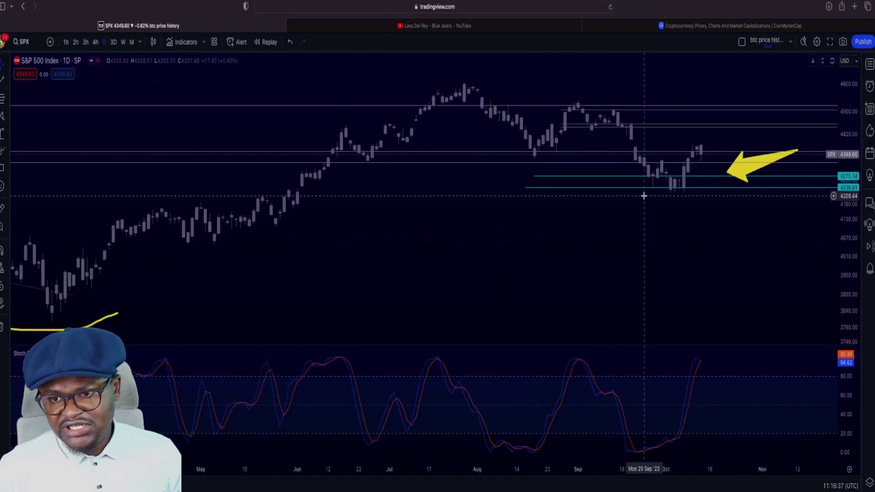
pyautogui.scroll(-1, 643, 196)
pyautogui.scroll(-2, 672, 314)
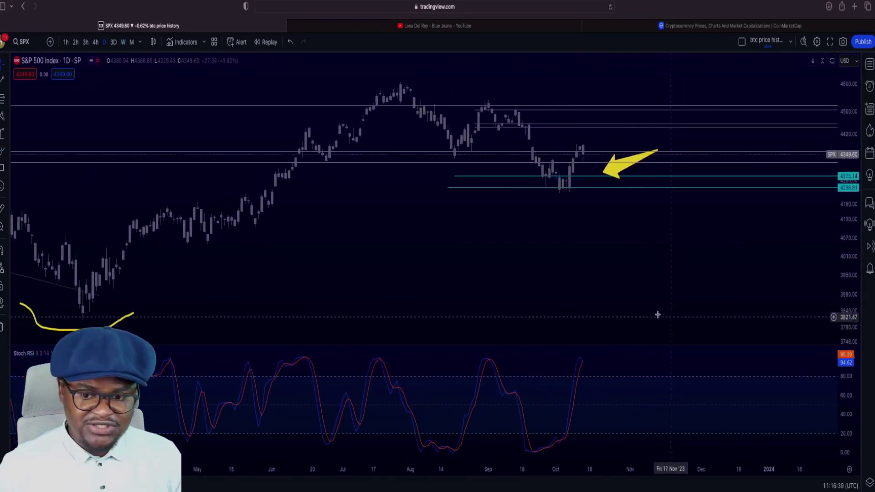
pyautogui.scroll(-1, 615, 341)
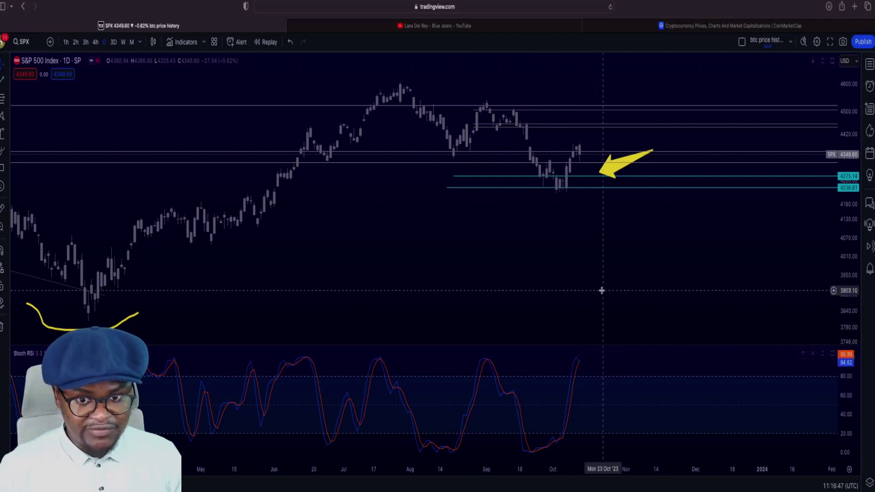
pyautogui.moveTo(847, 274); pyautogui.dragTo(848, 205)
pyautogui.moveTo(594, 187); pyautogui.dragTo(553, 286)
pyautogui.scroll(3, 553, 285)
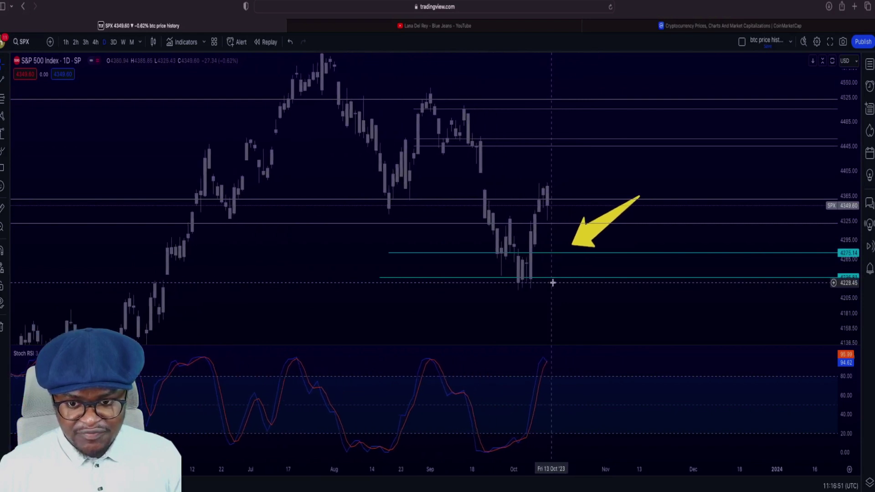
# Step: Draw a trend line from the 27 July 2023 peak to the August low and move its start to the 1 September high
pyautogui.scroll(-4, 581, 281)
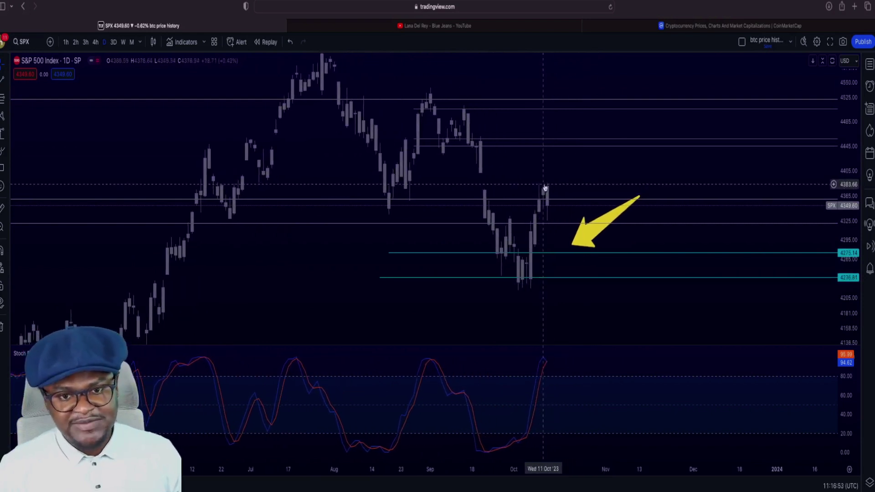
pyautogui.moveTo(524, 92); pyautogui.dragTo(520, 178)
pyautogui.scroll(-1, 520, 179)
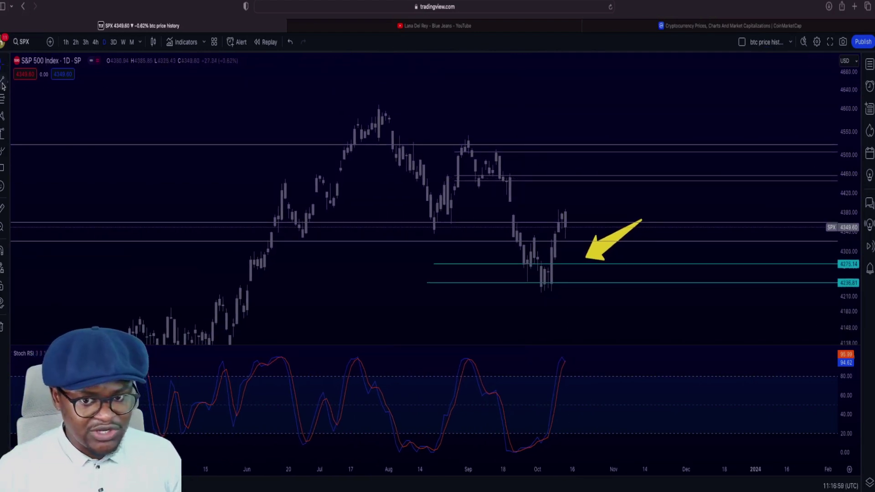
pyautogui.click(379, 105)
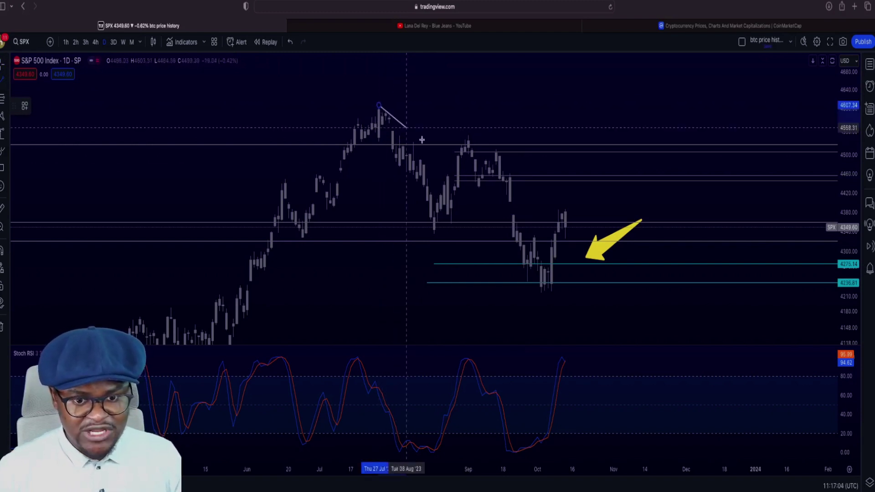
pyautogui.click(433, 234)
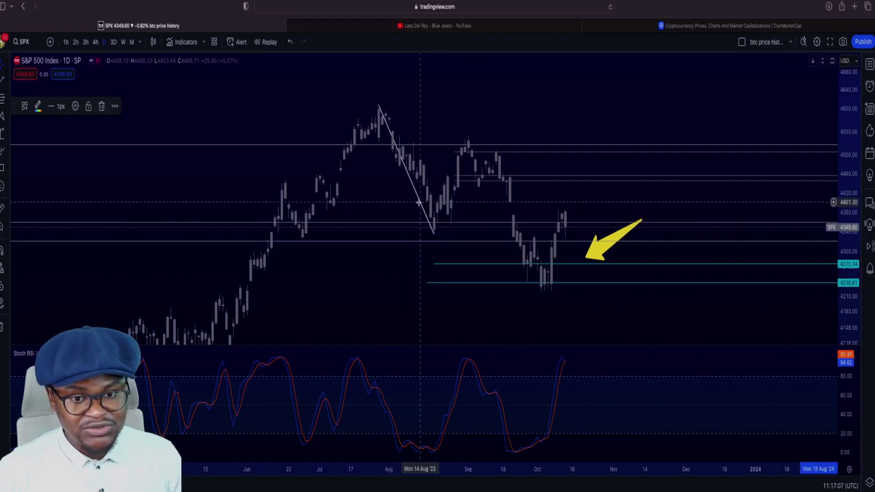
pyautogui.moveTo(419, 206); pyautogui.dragTo(510, 236)
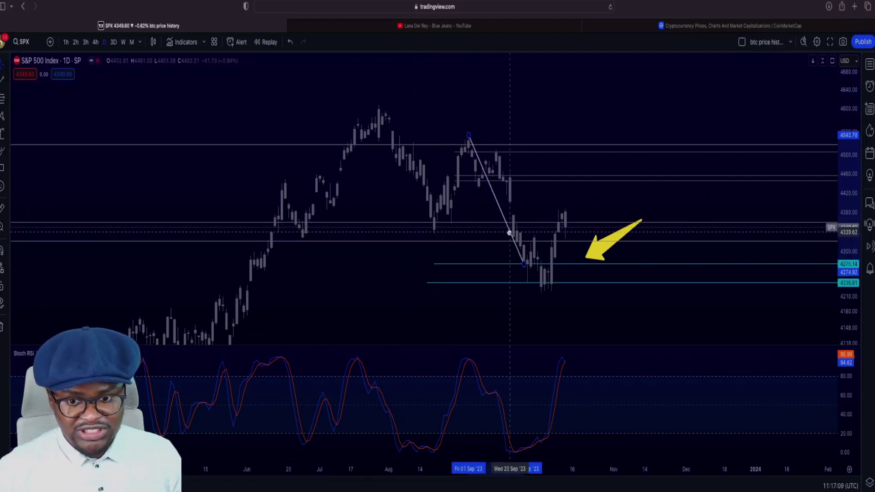
pyautogui.click(484, 250)
# Step: Mark the late July, early September and mid-October 2023 highs on the daily chart with yellow brush arcs
pyautogui.moveTo(580, 315); pyautogui.dragTo(575, 277)
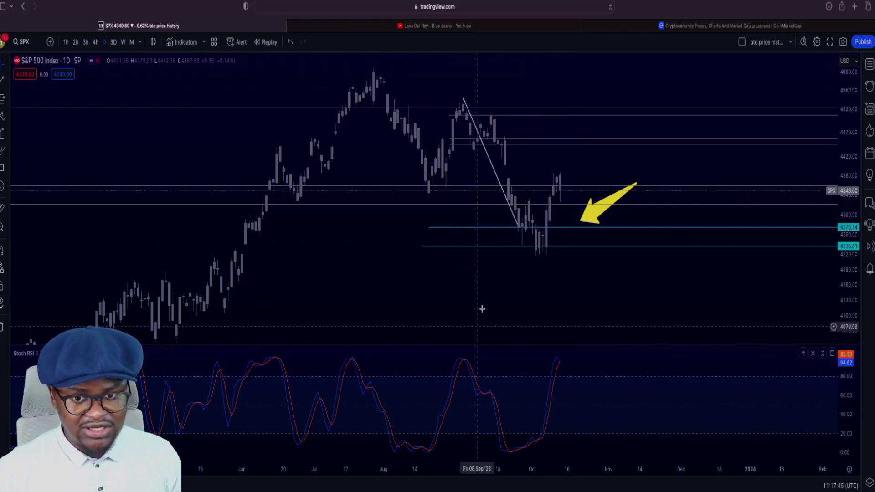
pyautogui.moveTo(542, 195); pyautogui.dragTo(547, 250)
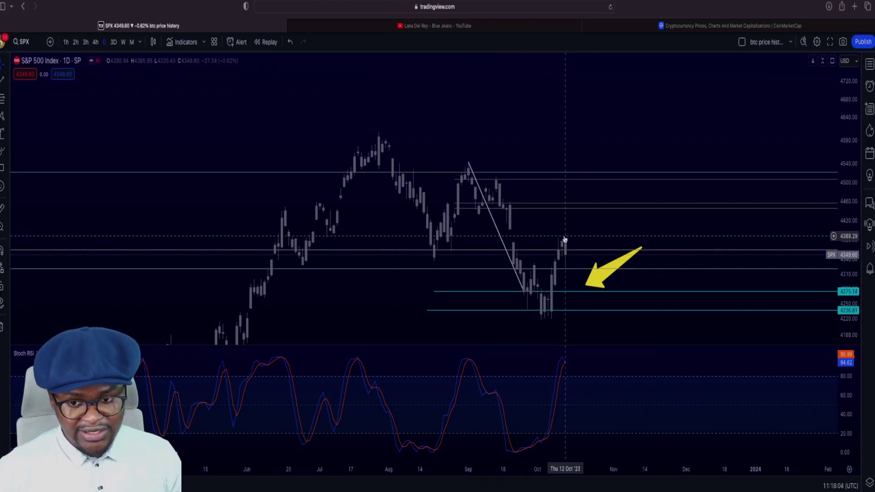
pyautogui.moveTo(375, 136); pyautogui.dragTo(396, 130)
pyautogui.moveTo(461, 171); pyautogui.dragTo(489, 165)
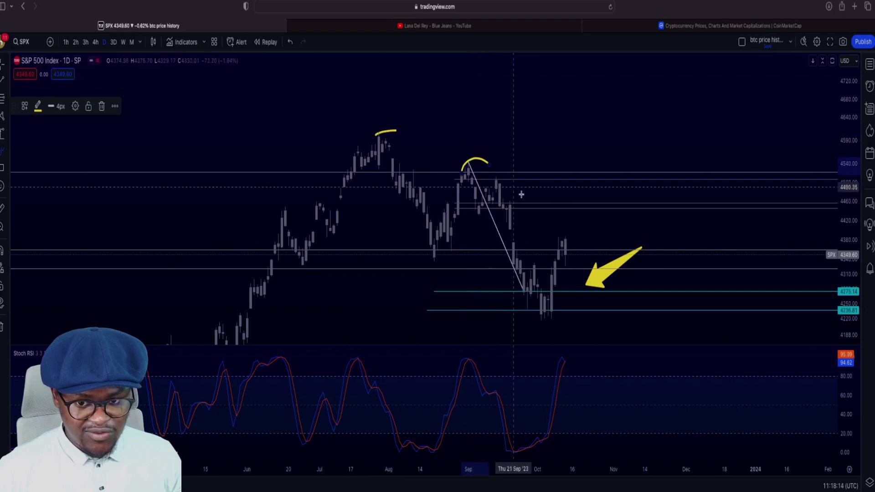
pyautogui.moveTo(559, 234); pyautogui.dragTo(588, 239)
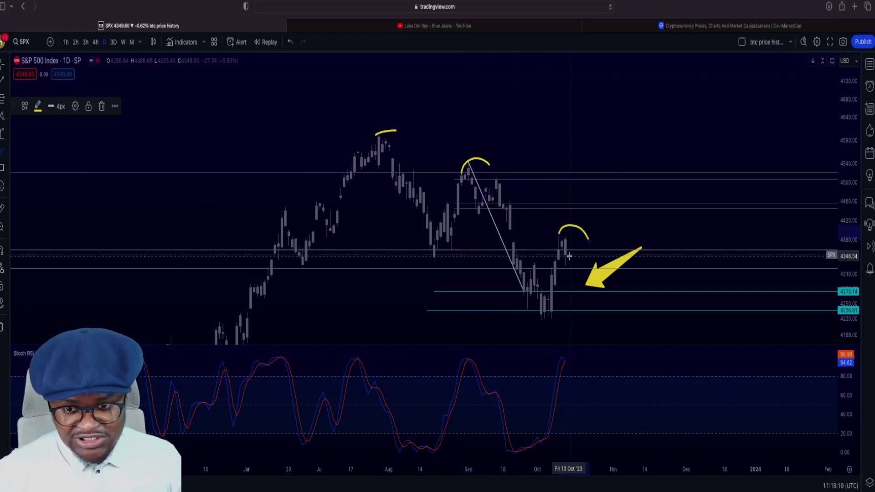
# Step: Brush a yellow loop at the September price gap near 4400 and raise the October arc to about the 4540 level
pyautogui.scroll(2, 524, 249)
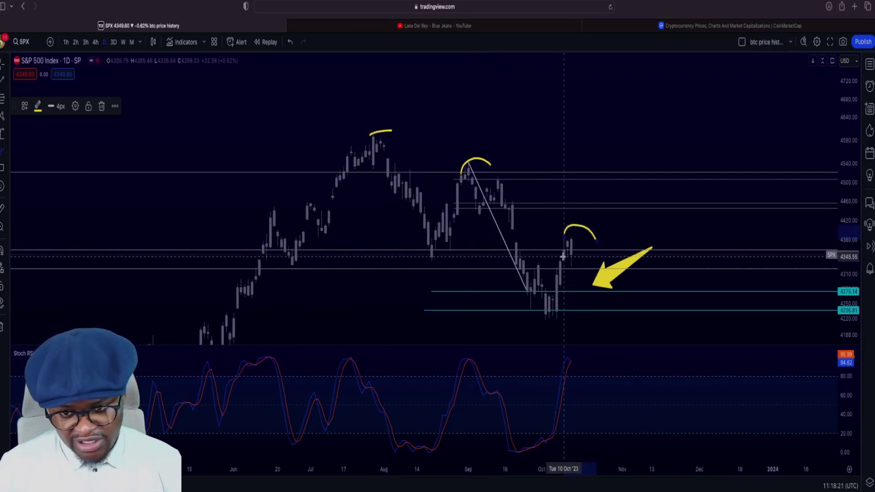
pyautogui.moveTo(521, 232); pyautogui.dragTo(540, 233)
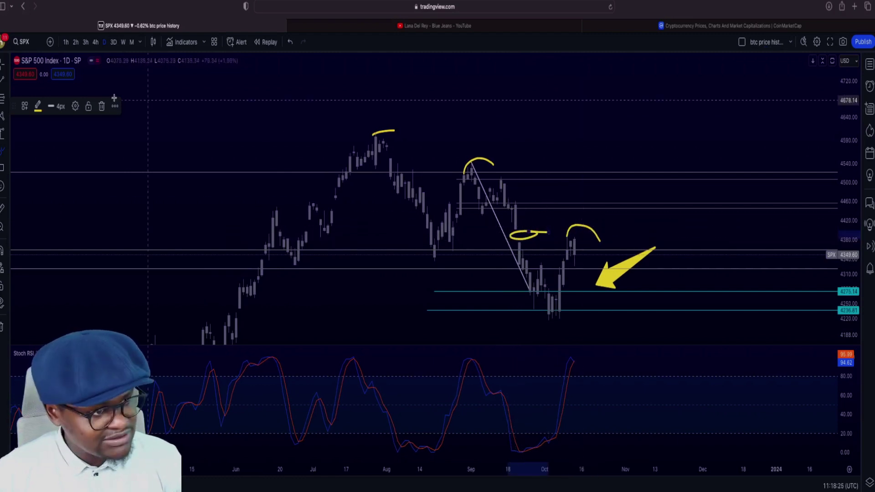
pyautogui.moveTo(584, 227); pyautogui.dragTo(577, 152)
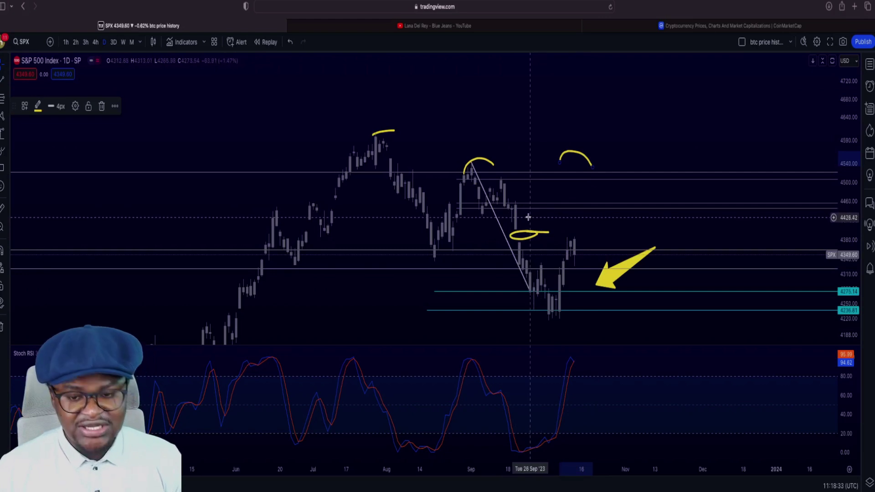
pyautogui.moveTo(835, 280); pyautogui.dragTo(836, 246)
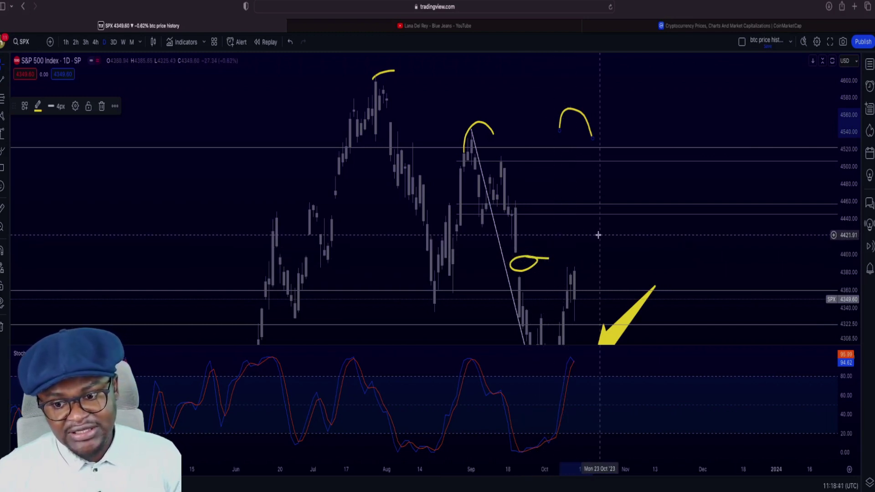
# Step: Switch the S&P 500 chart to the weekly timeframe, reset its view and frame the 2022–2023 candles
pyautogui.click(123, 44)
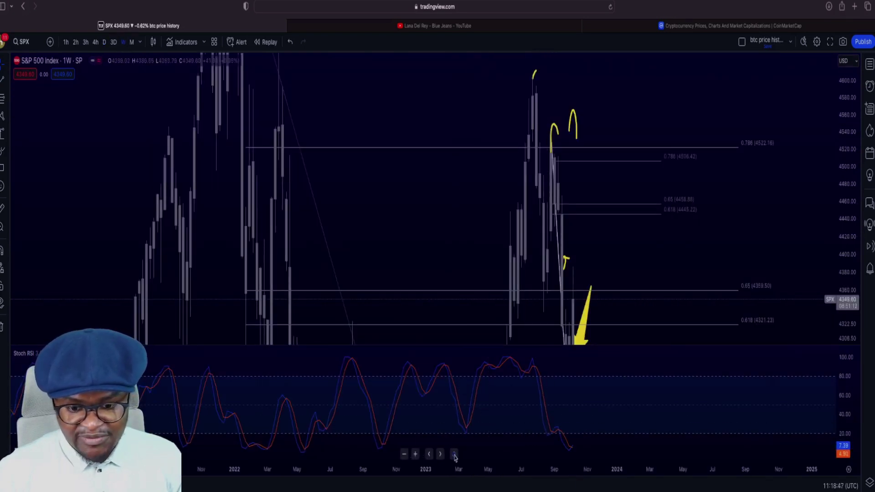
pyautogui.click(454, 454)
pyautogui.scroll(8, 524, 245)
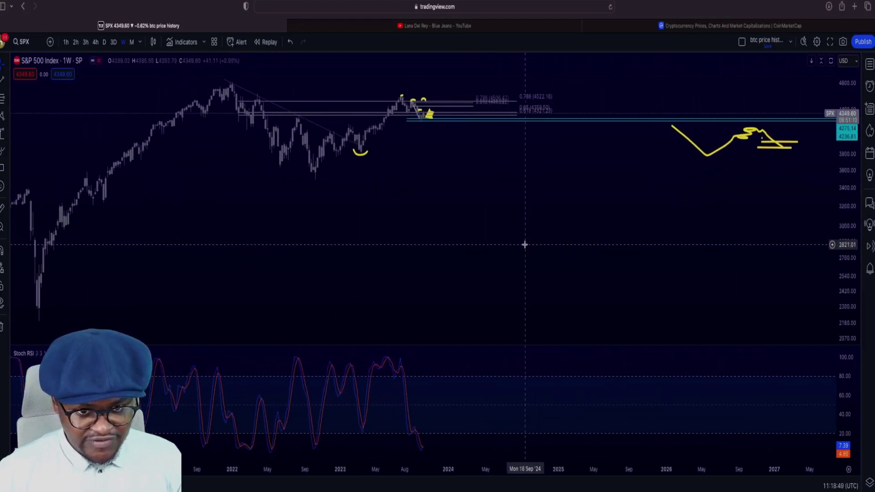
pyautogui.scroll(6, 524, 245)
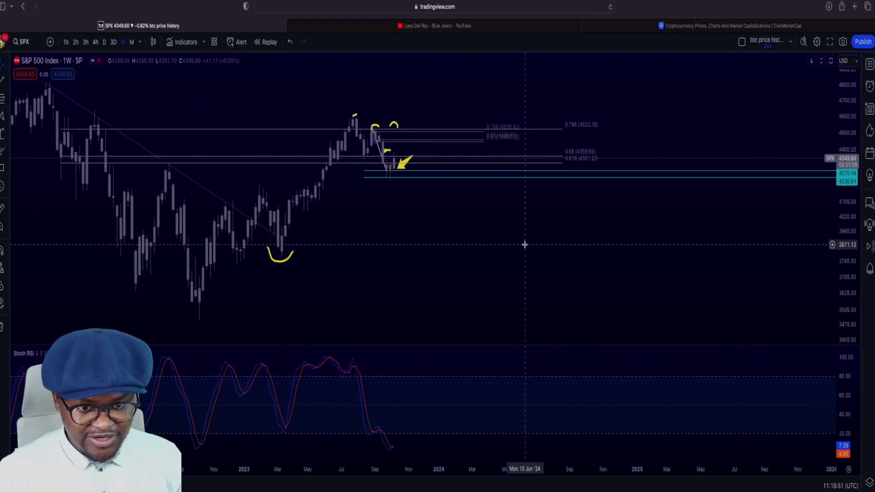
pyautogui.hscroll(-3, 524, 245)
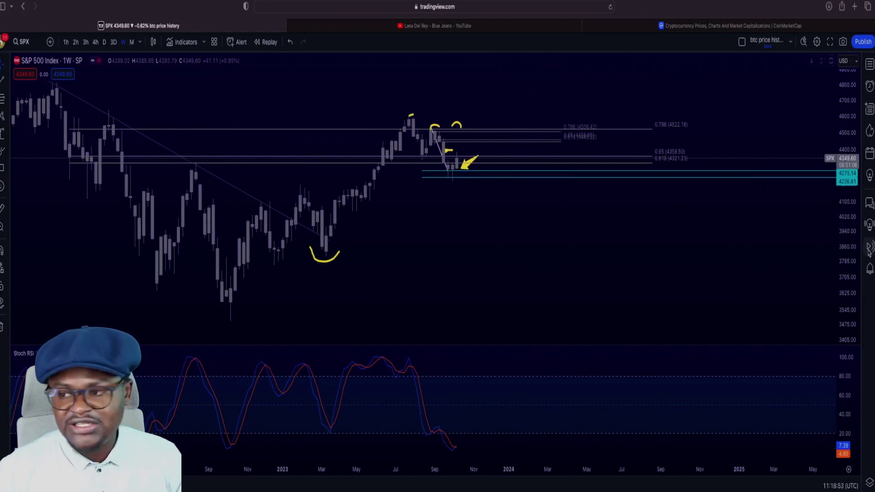
pyautogui.moveTo(858, 275); pyautogui.dragTo(857, 238)
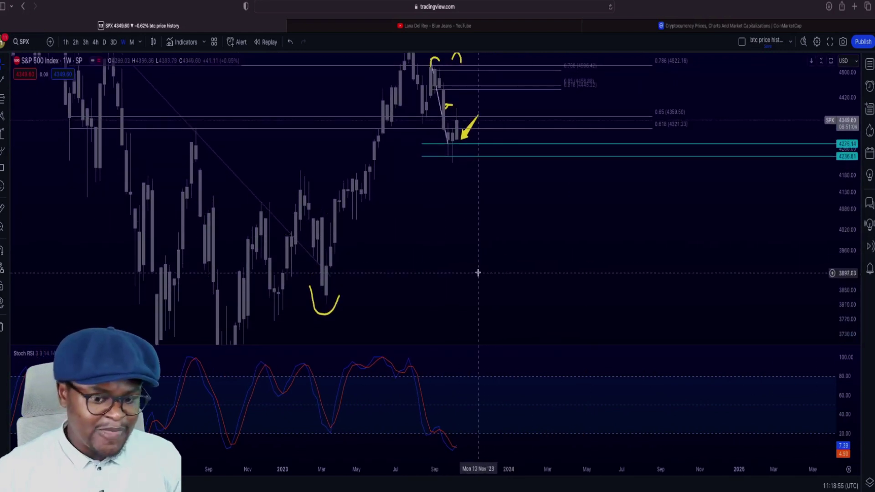
pyautogui.hscroll(-1, 482, 264)
pyautogui.moveTo(482, 264); pyautogui.dragTo(493, 307)
# Step: Brush a yellow projection from the current price up to about 4550 with a loop, and down to the 4275.14 level
pyautogui.click(2, 153)
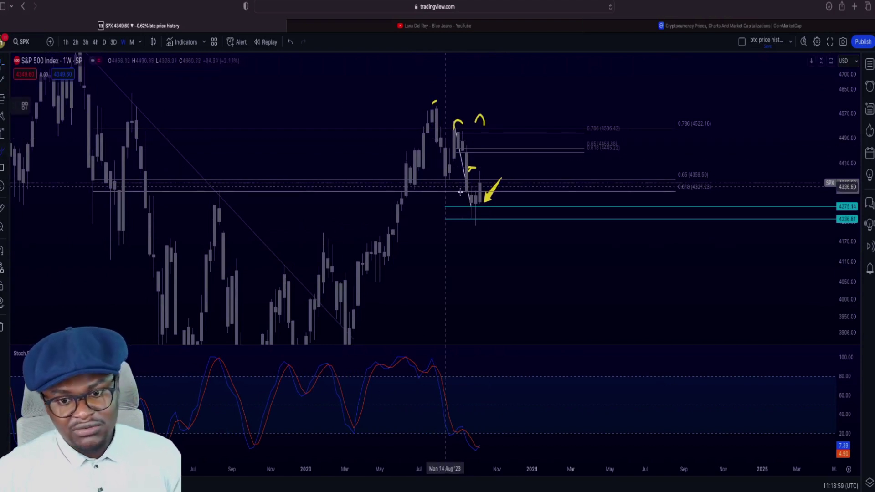
pyautogui.moveTo(481, 191)
pyautogui.mouseDown()
pyautogui.moveTo(501, 138)
pyautogui.moveTo(517, 127)
pyautogui.moveTo(509, 123)
pyautogui.mouseUp()
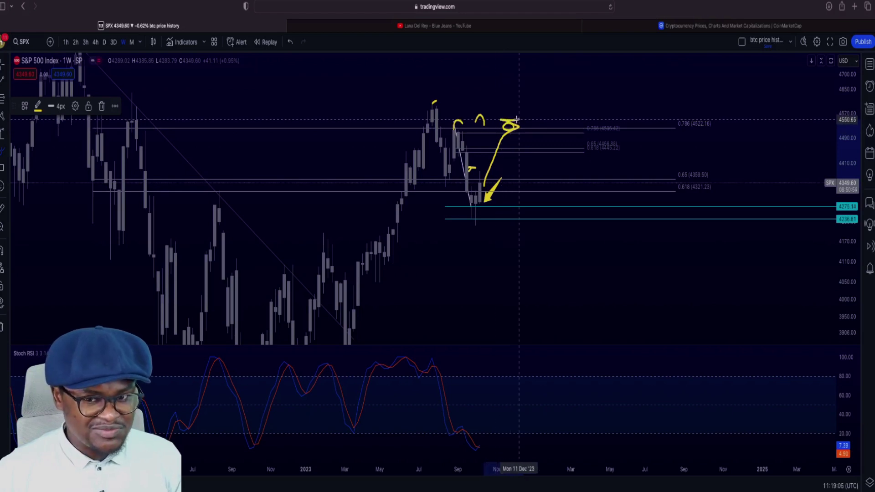
pyautogui.moveTo(526, 123); pyautogui.dragTo(556, 207)
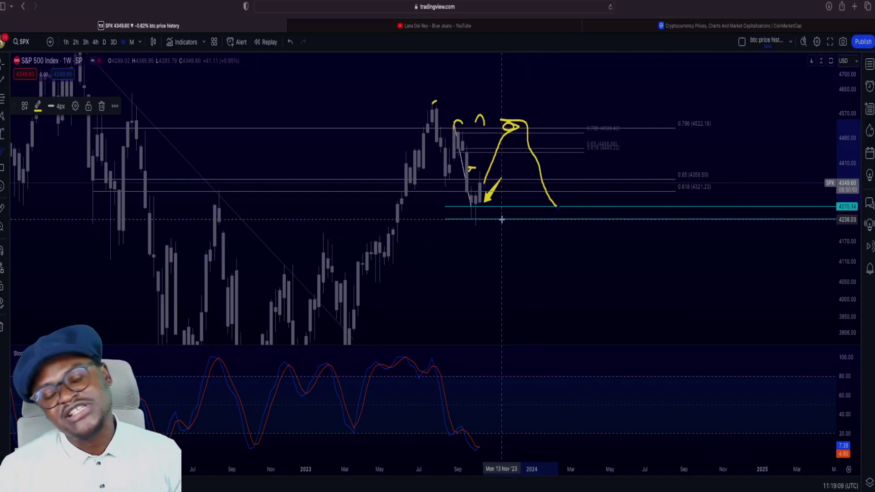
# Step: Invert the weekly candle chart's price scale and compress it to show the earlier peaks with the projected path
pyautogui.hscroll(-3, 501, 219)
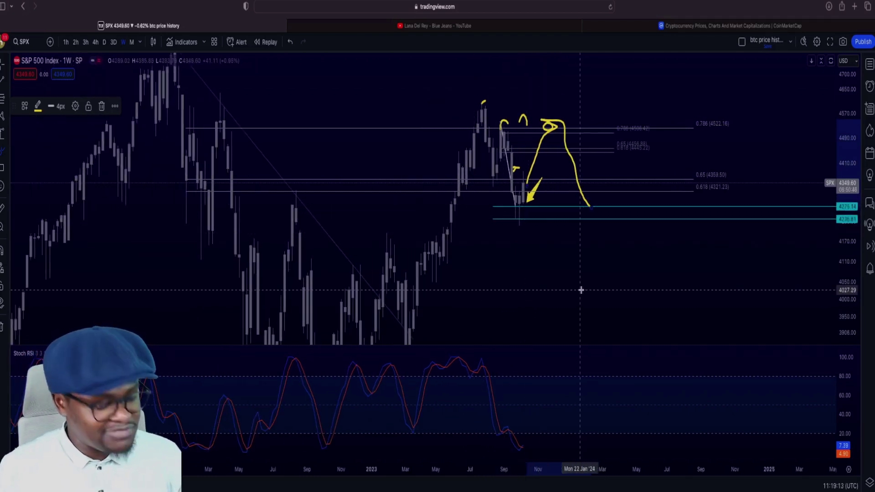
pyautogui.hotkey('alt', 'i')
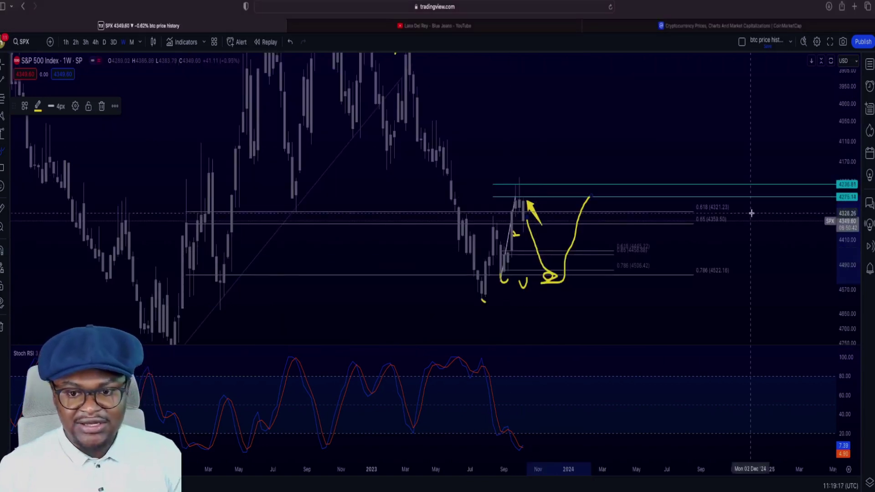
pyautogui.moveTo(861, 197); pyautogui.dragTo(861, 226)
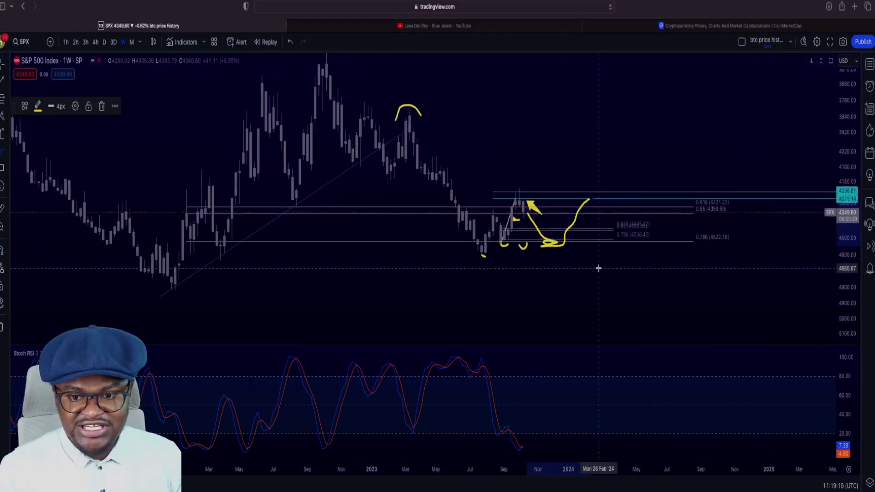
# Step: Brush yellow marks at the January and October 2022 turning points of the inverted chart, and a yellow path from October 2022 to about 4464
pyautogui.scroll(-3, 598, 268)
pyautogui.scroll(-3, 598, 268)
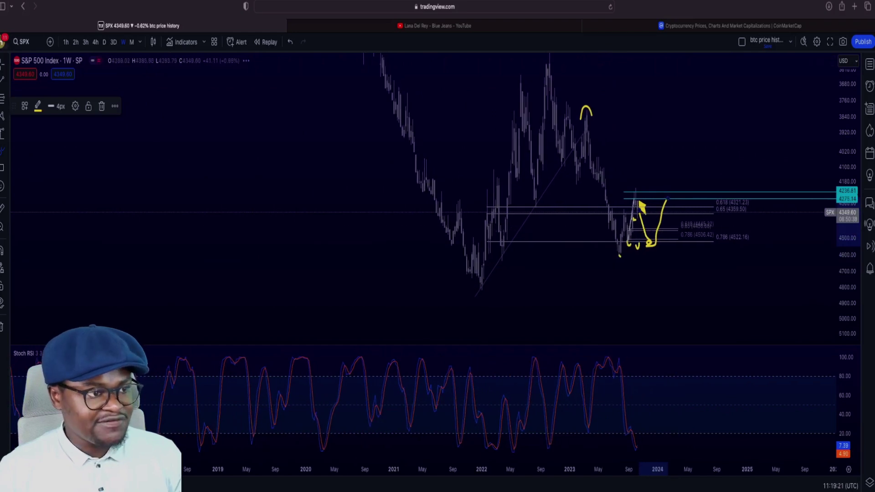
pyautogui.hscroll(2, 259, 187)
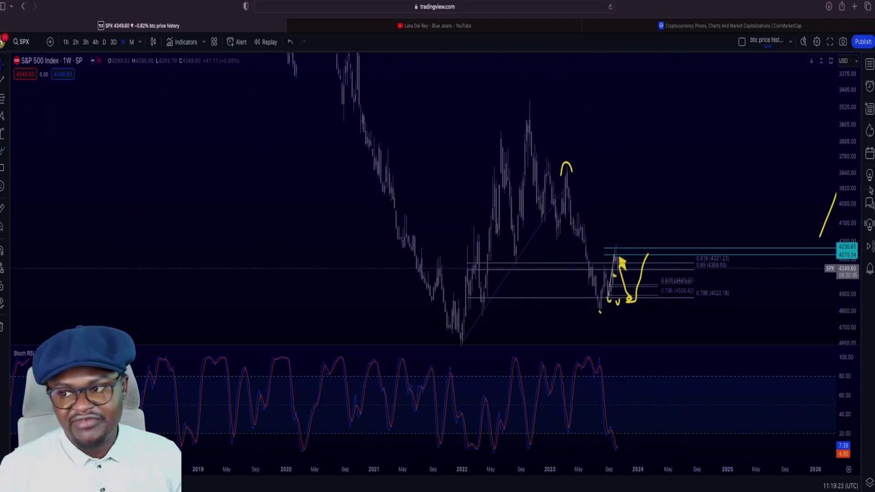
pyautogui.moveTo(851, 142); pyautogui.dragTo(852, 169)
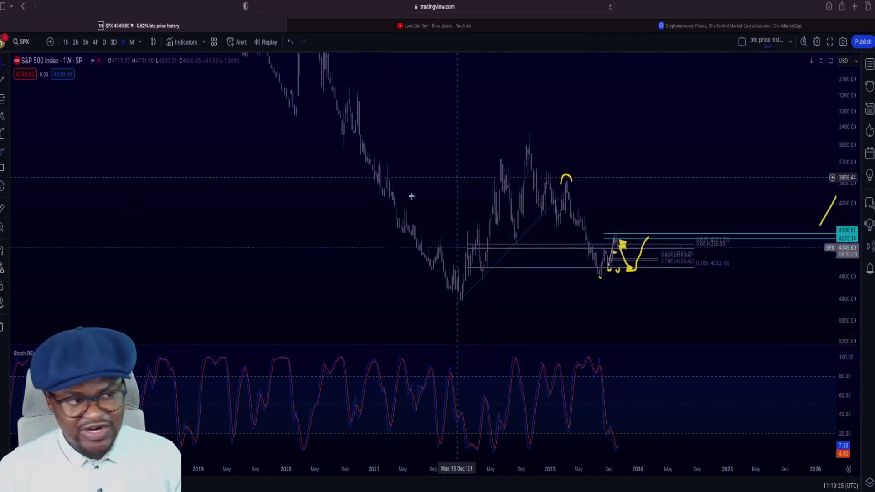
pyautogui.click(2, 155)
pyautogui.moveTo(466, 295); pyautogui.dragTo(467, 296)
pyautogui.moveTo(535, 136)
pyautogui.mouseDown()
pyautogui.moveTo(529, 140)
pyautogui.moveTo(602, 265)
pyautogui.moveTo(637, 263)
pyautogui.mouseUp()
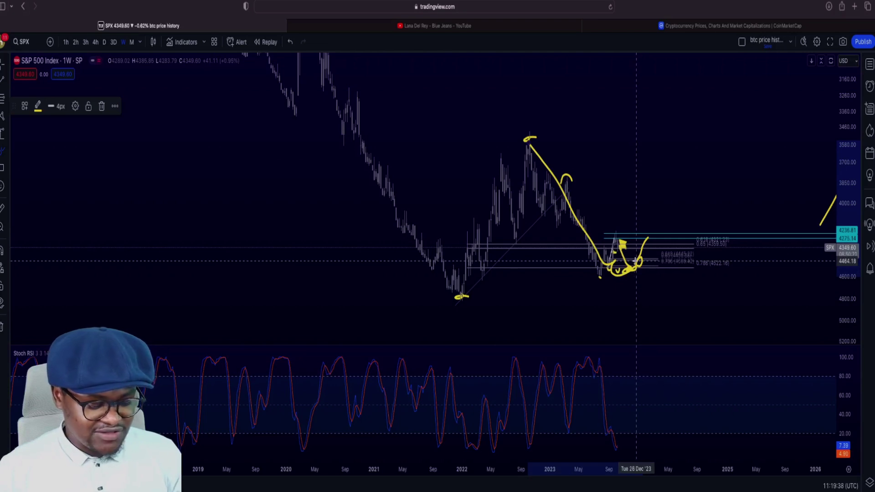
# Step: Turn off the price scale inversion and brush yellow arcs over the January 2022 and July 2023 highs
pyautogui.hotkey('alt', 'i')
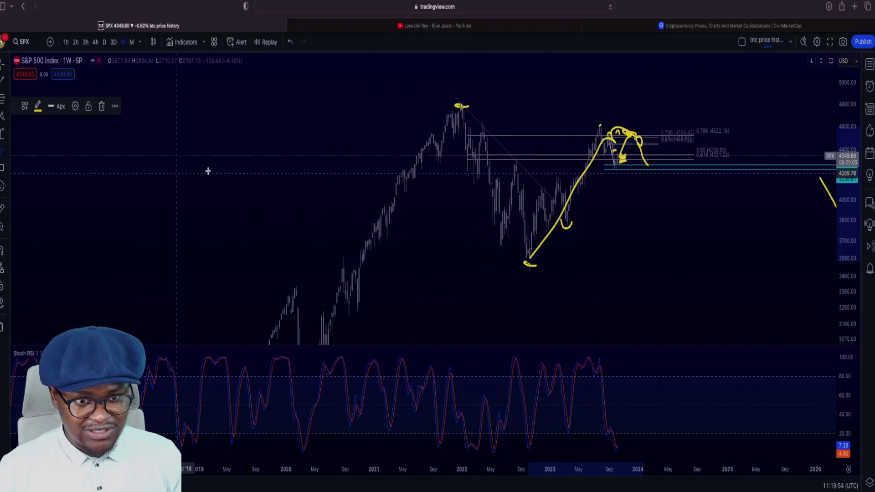
pyautogui.moveTo(441, 114); pyautogui.dragTo(490, 107)
pyautogui.moveTo(589, 126); pyautogui.dragTo(630, 122)
# Step: Maximize the price pane, hiding the Stoch RSI, and delete the yellow rising path drawn from the October 2022 low
pyautogui.scroll(-5, 419, 205)
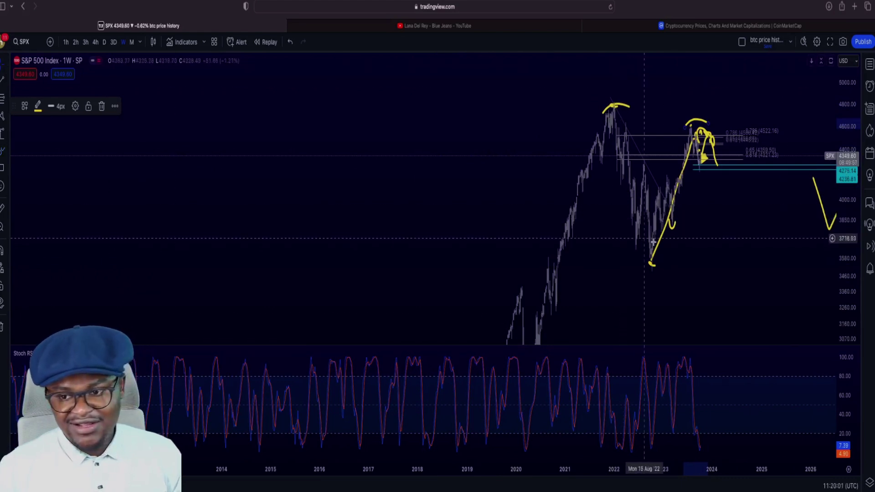
pyautogui.doubleClick(713, 250)
pyautogui.moveTo(849, 175); pyautogui.dragTo(850, 214)
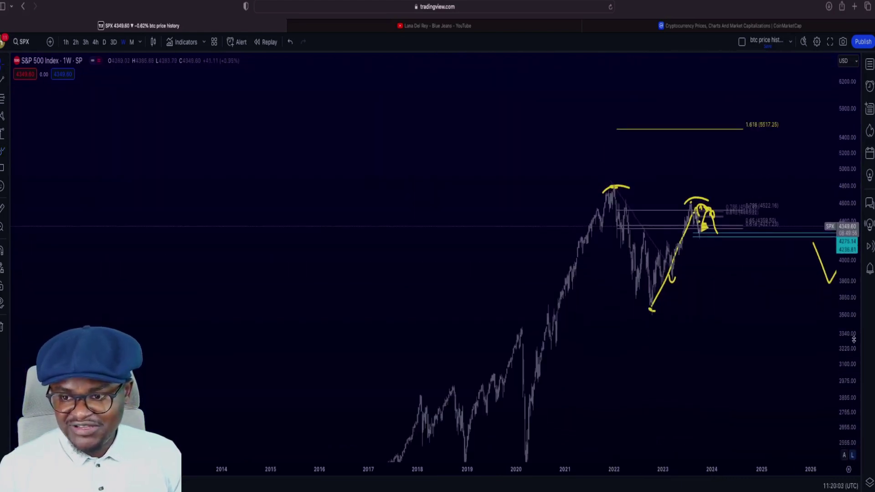
pyautogui.scroll(4, 765, 342)
pyautogui.scroll(1, 763, 344)
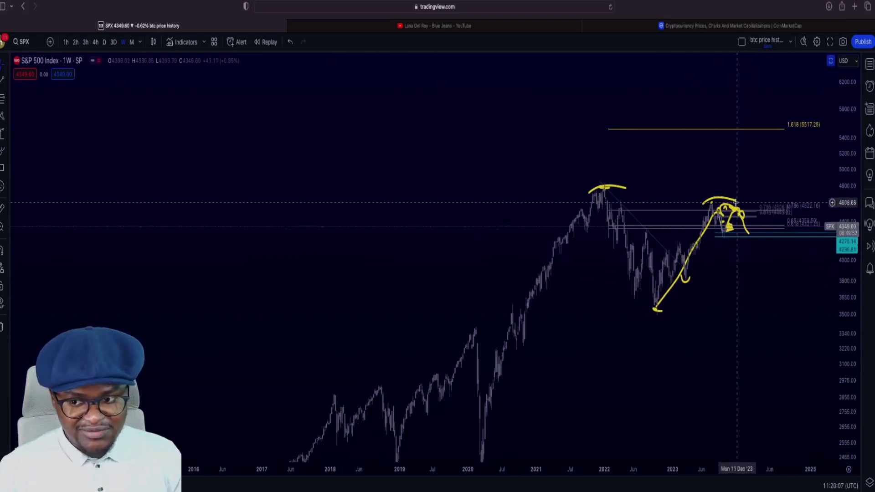
pyautogui.scroll(1, 715, 228)
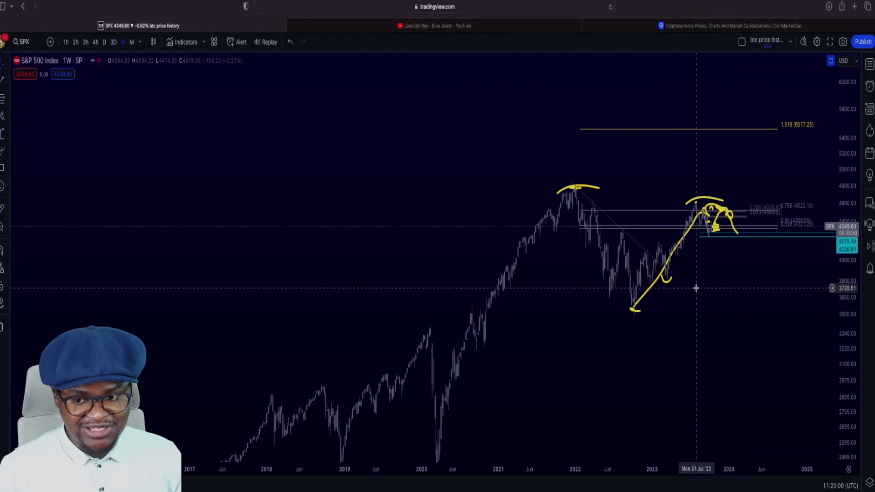
pyautogui.scroll(1, 696, 288)
pyautogui.scroll(2, 696, 288)
pyautogui.click(102, 107)
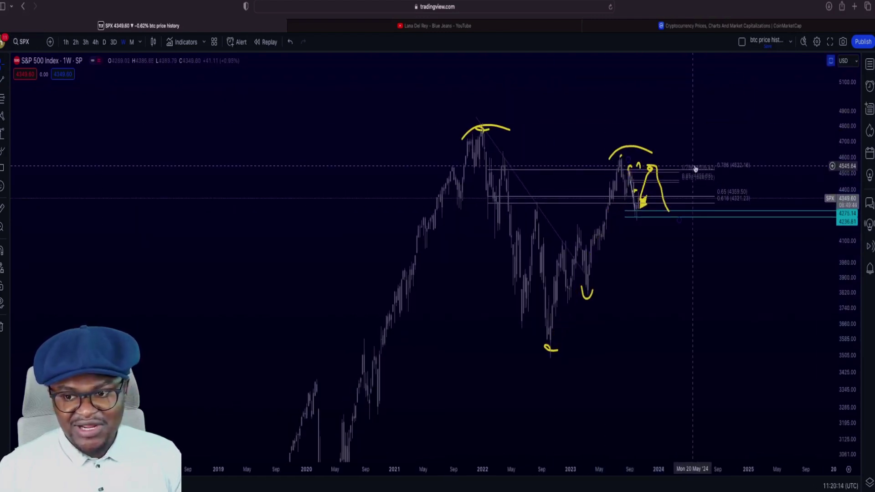
# Step: Examine the weekly structure from the 2022 high and the current projected path back to the March 2023 low
pyautogui.click(637, 187)
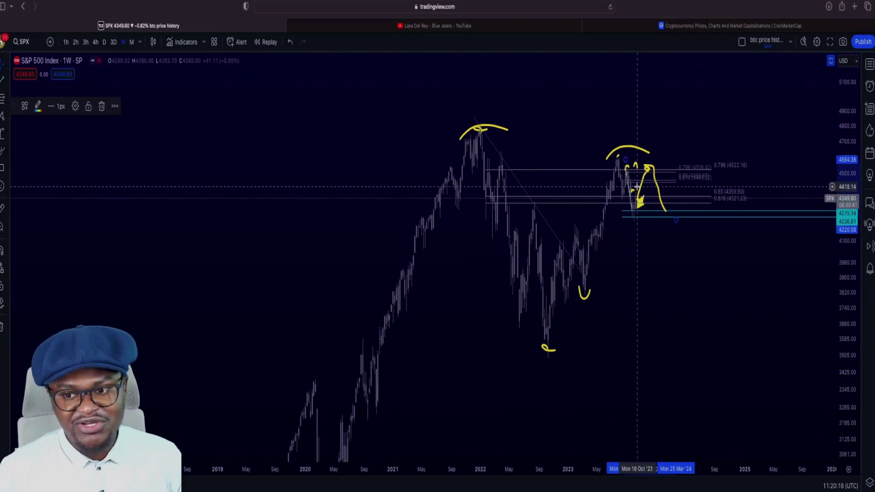
pyautogui.hscroll(-2, 636, 186)
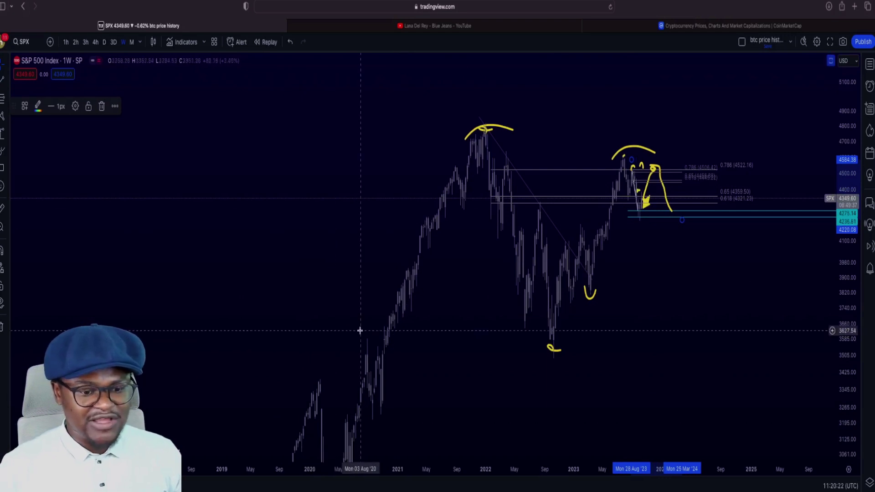
pyautogui.hscroll(2, 462, 301)
pyautogui.hscroll(5, 461, 301)
pyautogui.hscroll(-5, 461, 301)
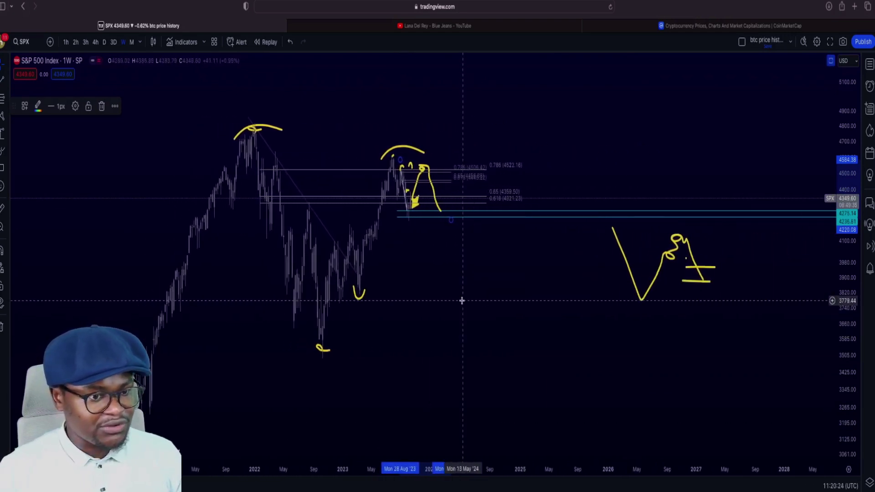
pyautogui.hscroll(15, 462, 301)
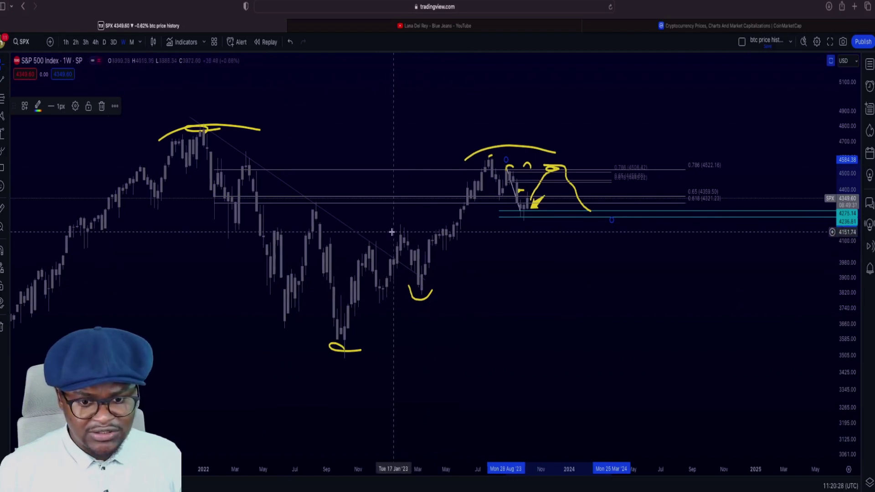
pyautogui.scroll(5, 391, 232)
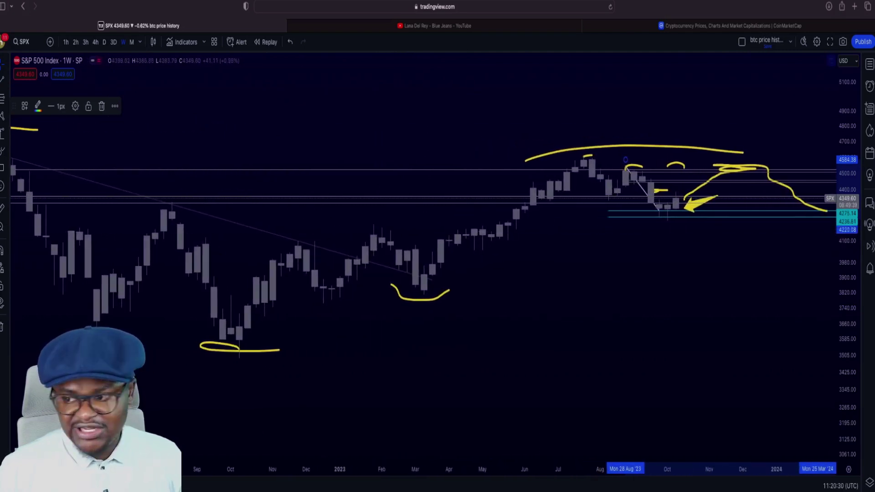
pyautogui.moveTo(847, 292); pyautogui.dragTo(846, 237)
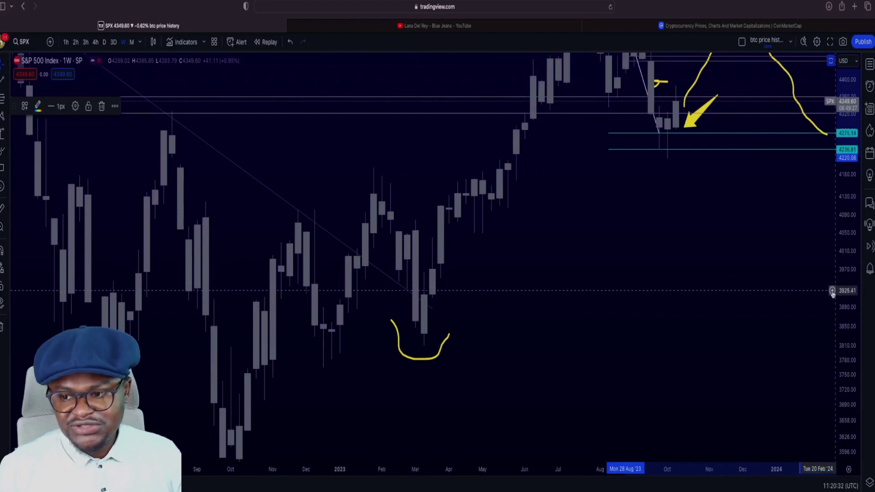
pyautogui.moveTo(846, 318); pyautogui.dragTo(847, 346)
pyautogui.scroll(4, 521, 201)
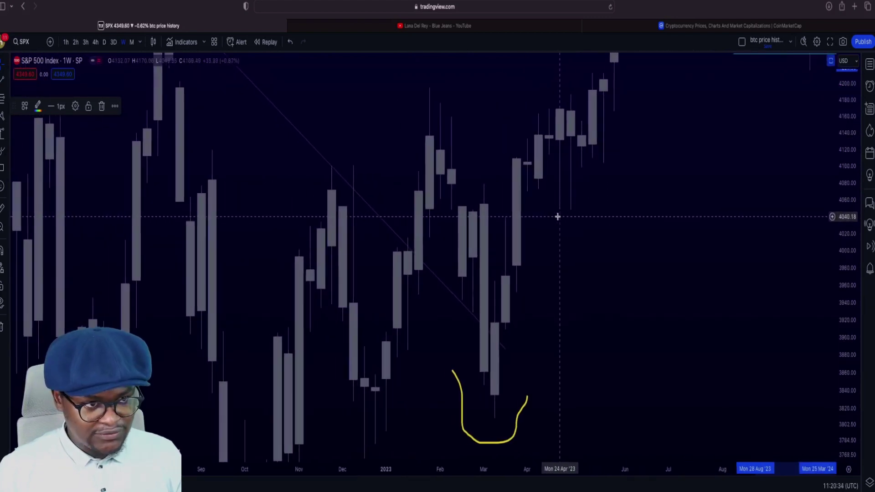
pyautogui.scroll(2, 557, 217)
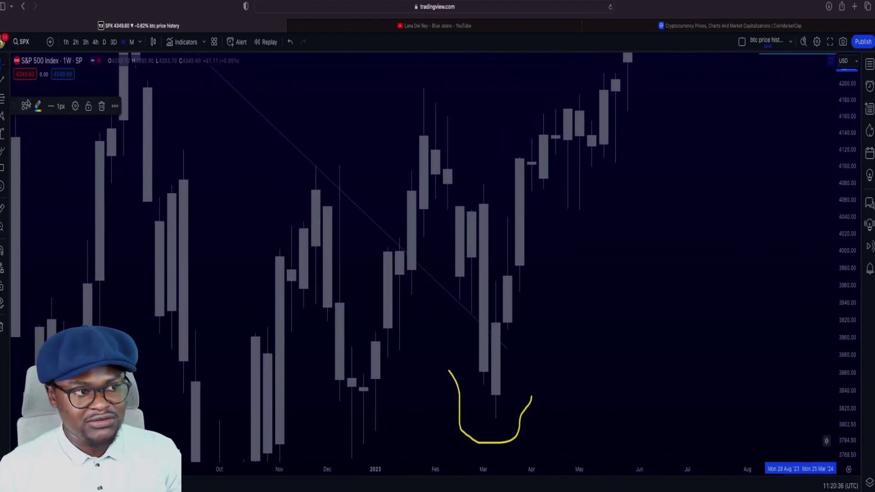
# Step: Draw a Fibonacci retracement over the body of the 6 March 2023 weekly candle, from about 4055.66 down to 3861.27
pyautogui.moveTo(371, 150); pyautogui.dragTo(420, 89)
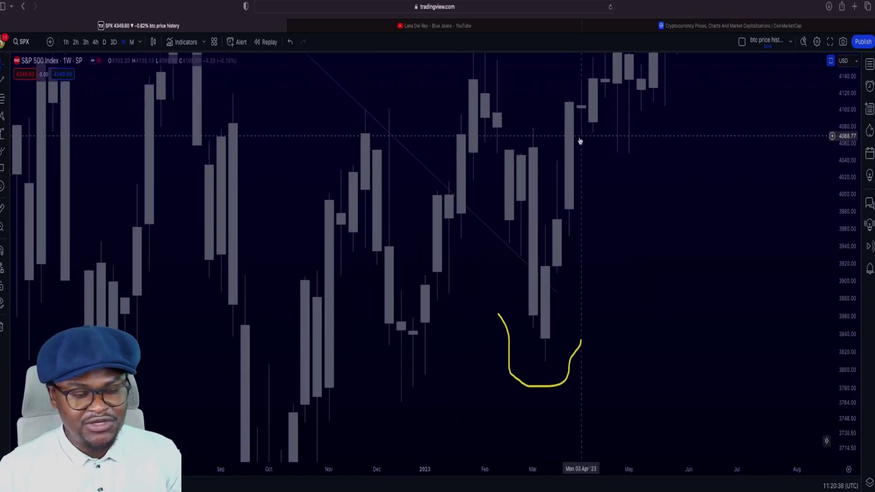
pyautogui.scroll(4, 579, 141)
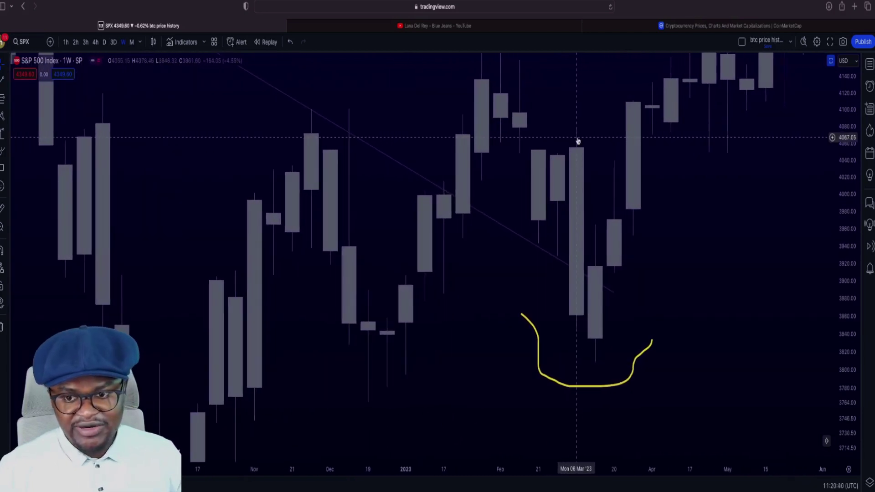
pyautogui.scroll(2, 579, 143)
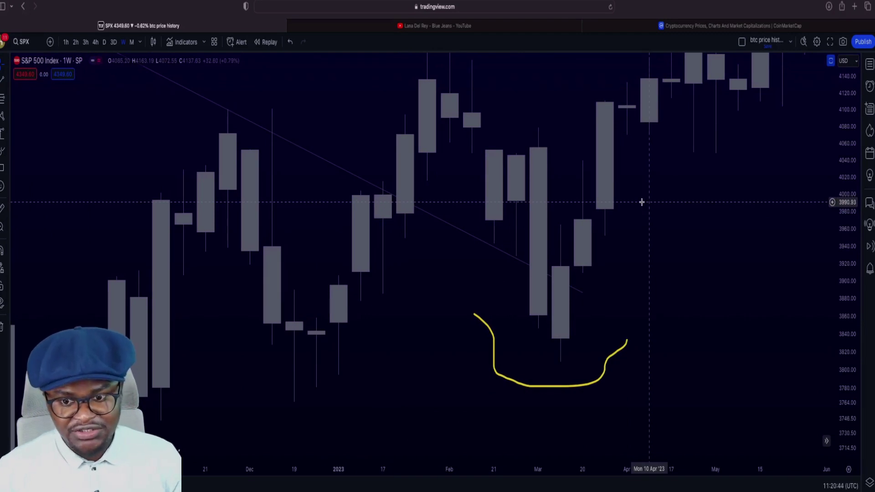
pyautogui.scroll(2, 687, 234)
pyautogui.moveTo(846, 239); pyautogui.dragTo(846, 218)
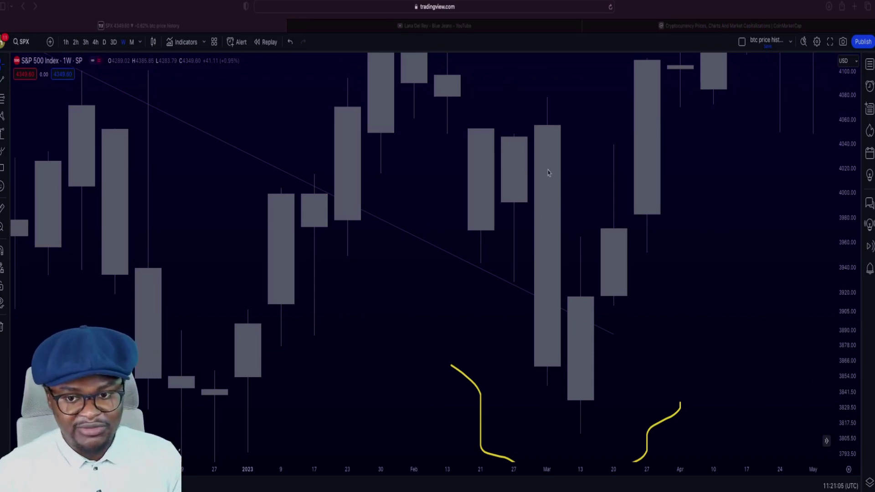
pyautogui.click(2, 98)
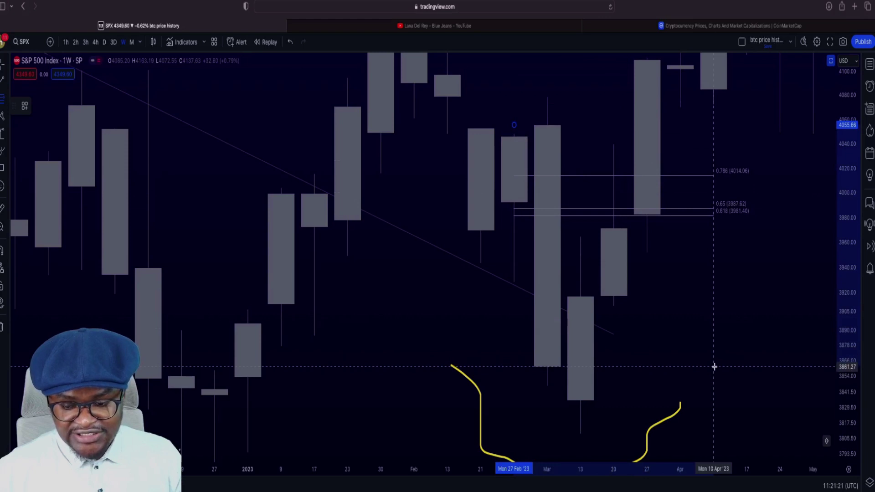
pyautogui.click(714, 367)
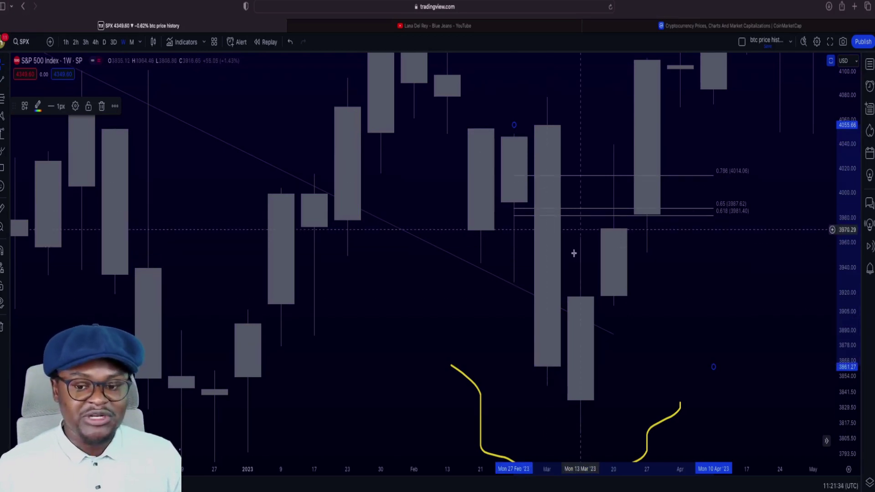
pyautogui.hscroll(3, 520, 237)
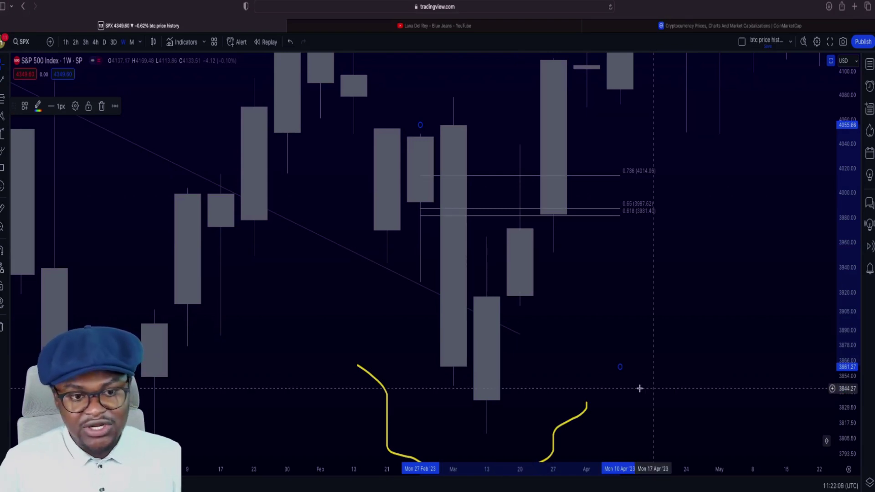
pyautogui.hscroll(-5, 594, 340)
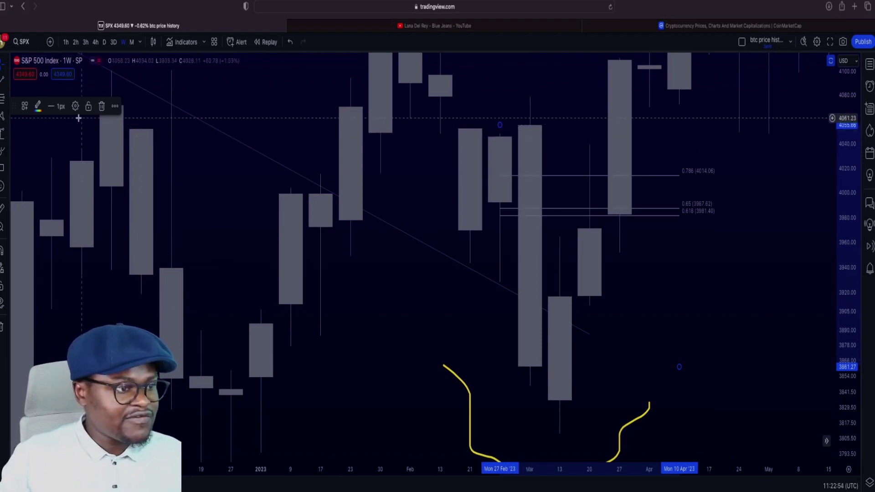
# Step: Place a short position on the 6 March 2023 candle with its entry near the 0.786 level, about 4012, and its target at about 3814
pyautogui.click(7, 135)
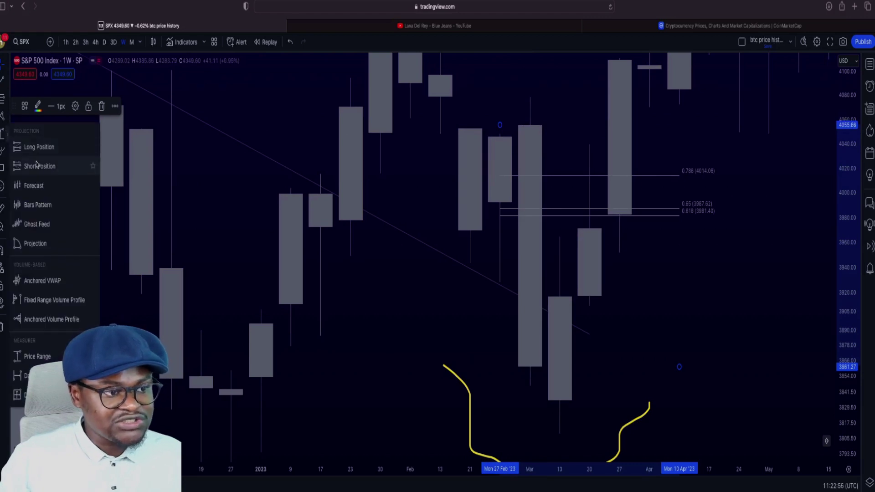
pyautogui.click(37, 165)
pyautogui.click(559, 178)
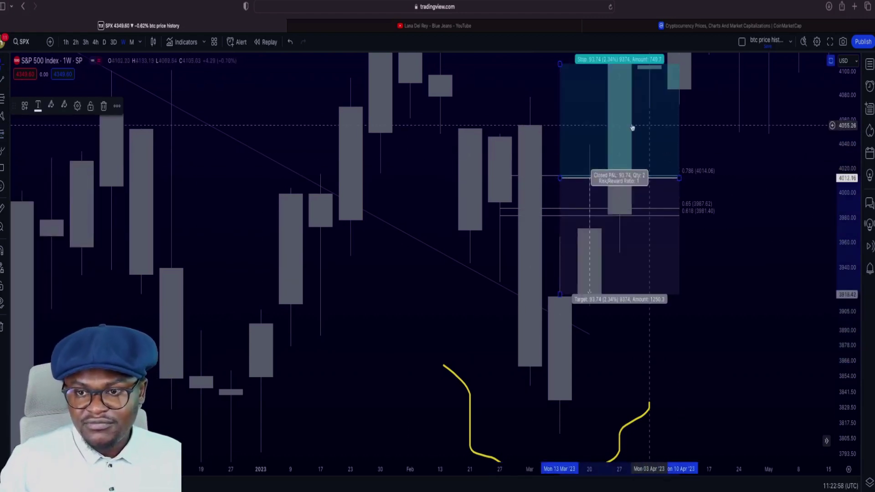
pyautogui.moveTo(582, 125); pyautogui.dragTo(565, 122)
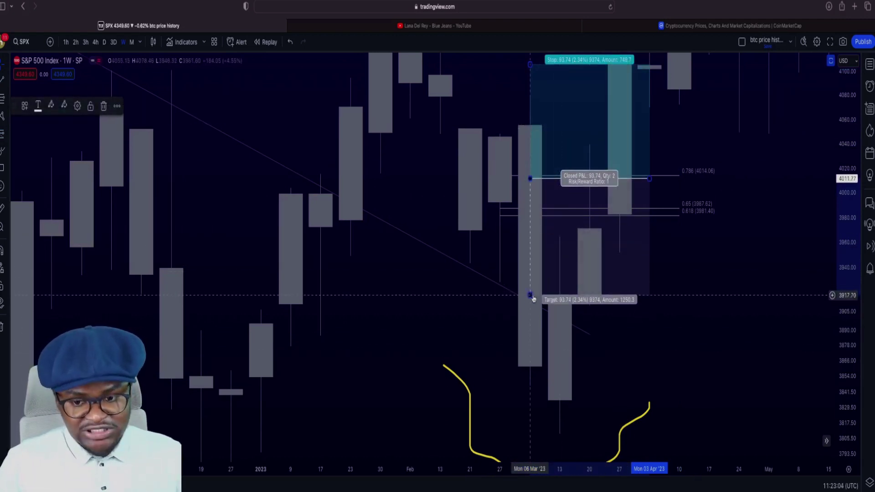
pyautogui.moveTo(530, 294); pyautogui.dragTo(529, 427)
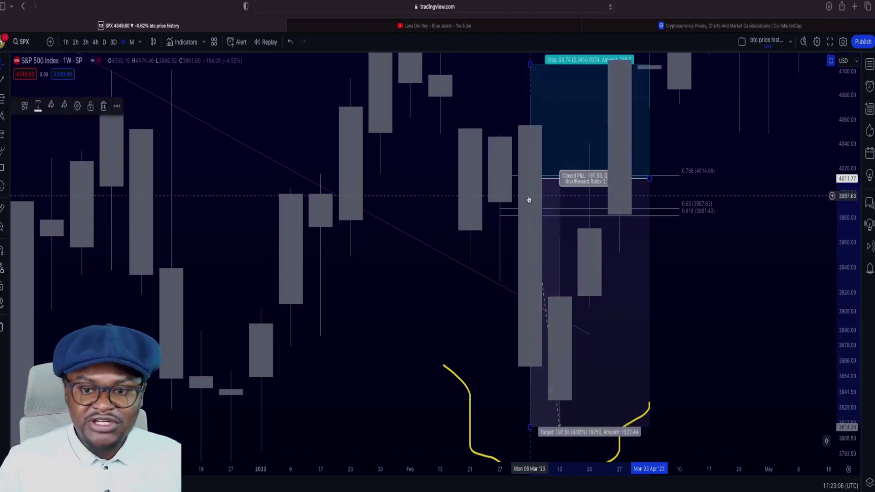
# Step: Try the short position's entry at the 0.618 retracement level, about 3981
pyautogui.moveTo(553, 183)
pyautogui.mouseDown()
pyautogui.moveTo(559, 228)
pyautogui.moveTo(570, 190)
pyautogui.moveTo(542, 189)
pyautogui.moveTo(557, 188)
pyautogui.moveTo(562, 231)
pyautogui.mouseUp()
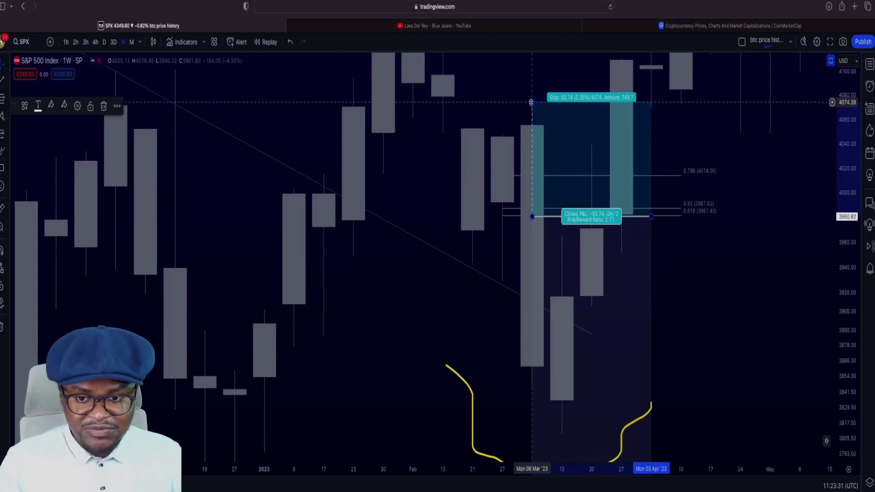
pyautogui.click(713, 312)
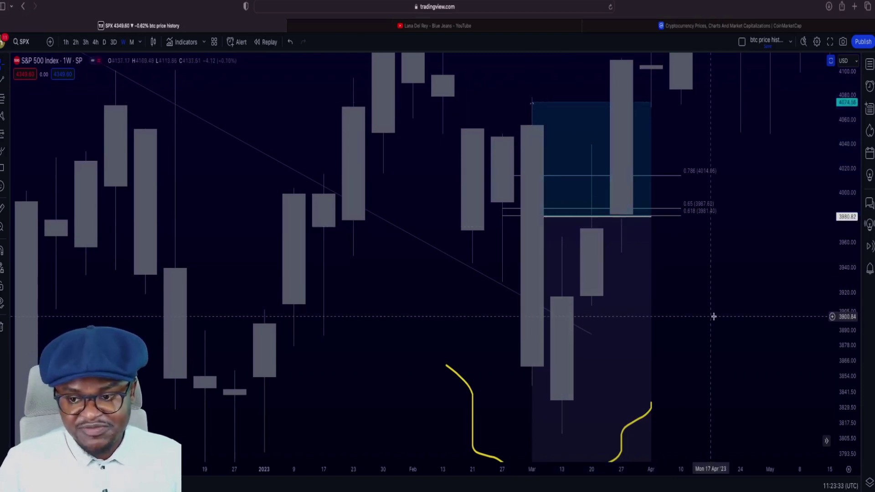
pyautogui.click(556, 221)
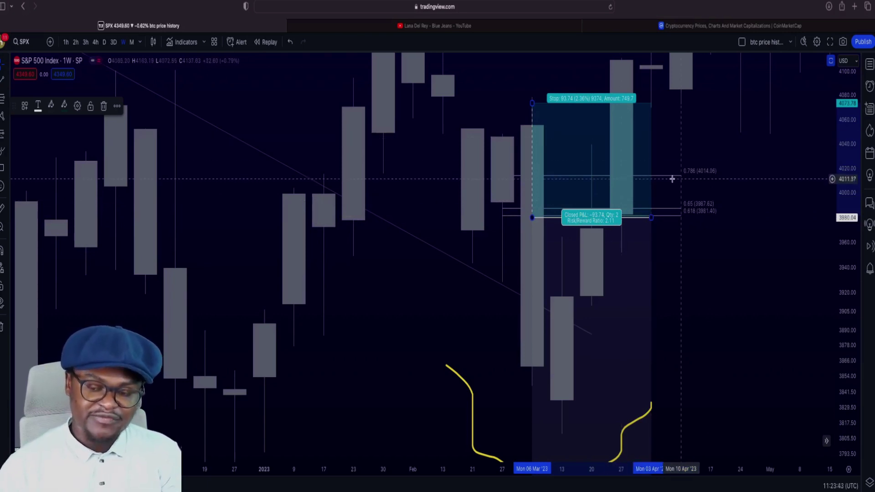
# Step: Return the short position's entry to about 4012 near the 0.786 level and tighten its stop to about 4061
pyautogui.moveTo(619, 343); pyautogui.dragTo(621, 298)
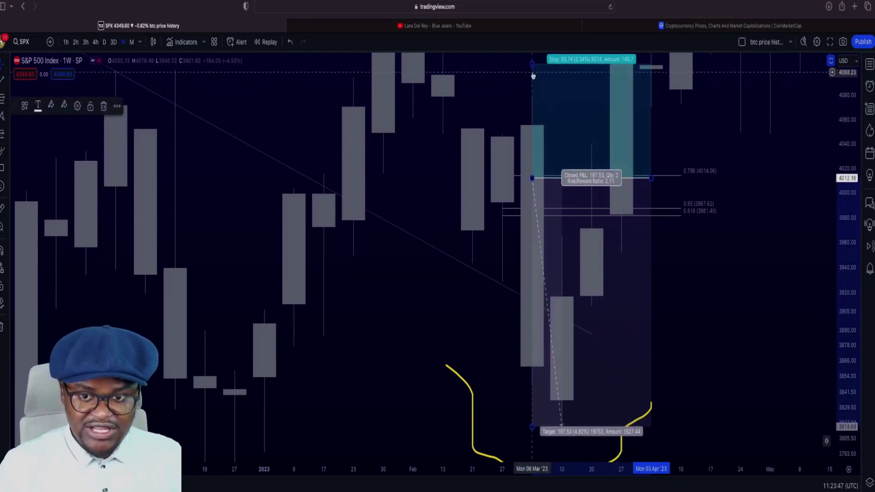
pyautogui.moveTo(532, 61); pyautogui.dragTo(533, 119)
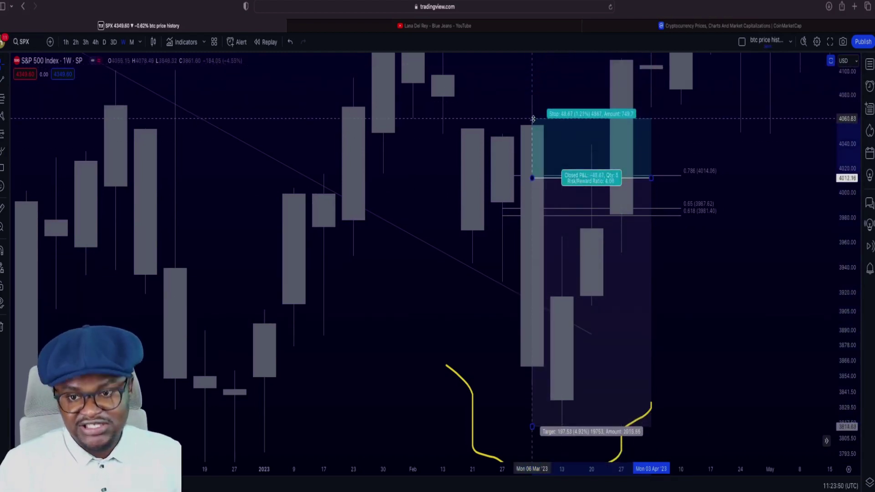
# Step: Try the short position's entry at about 3980 near the 0.618 level and at about 3903, with its stop near 4060
pyautogui.moveTo(562, 162); pyautogui.dragTo(562, 195)
pyautogui.moveTo(531, 156); pyautogui.dragTo(531, 120)
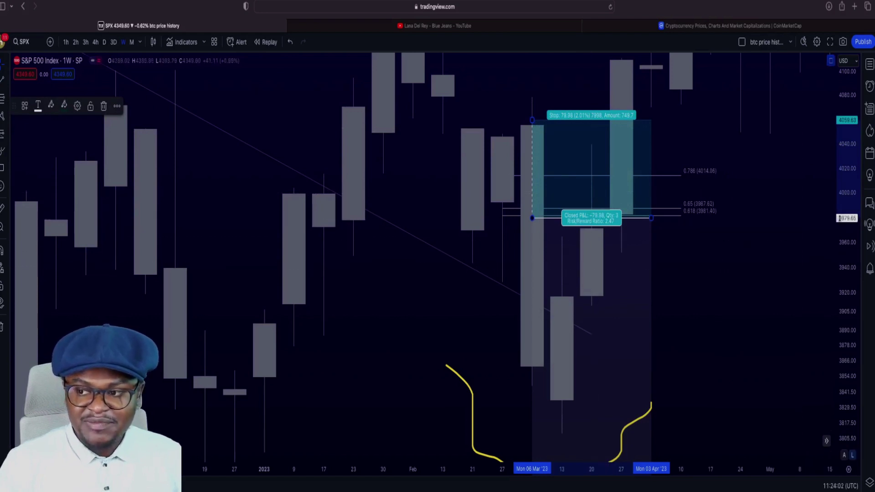
pyautogui.scroll(-2, 816, 260)
pyautogui.moveTo(537, 175)
pyautogui.mouseDown()
pyautogui.moveTo(547, 273)
pyautogui.moveTo(554, 257)
pyautogui.mouseUp()
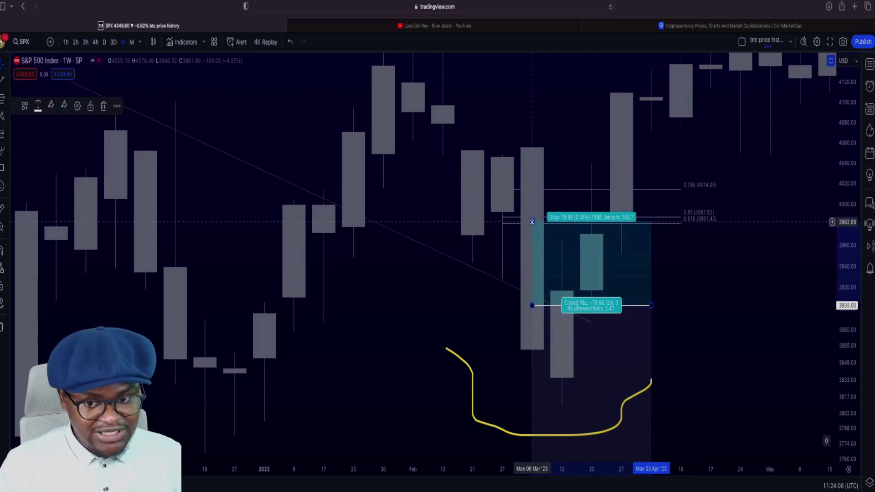
pyautogui.moveTo(532, 222); pyautogui.dragTo(531, 142)
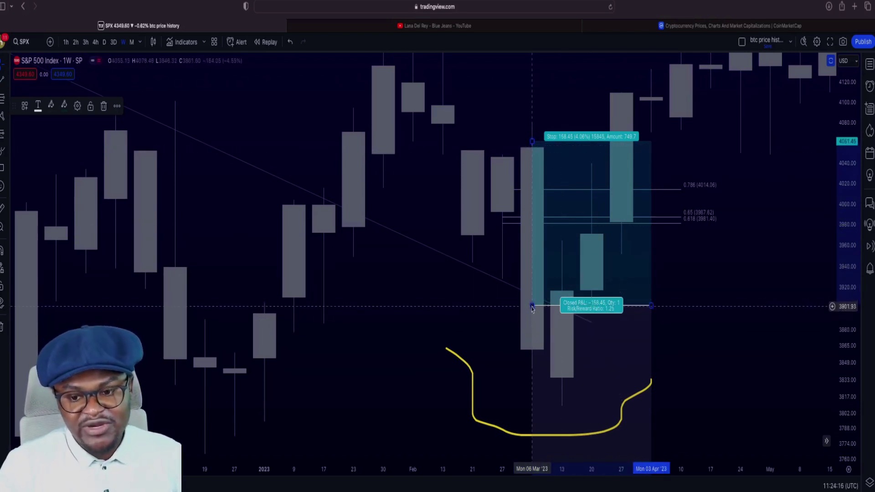
pyautogui.moveTo(531, 306); pyautogui.dragTo(532, 229)
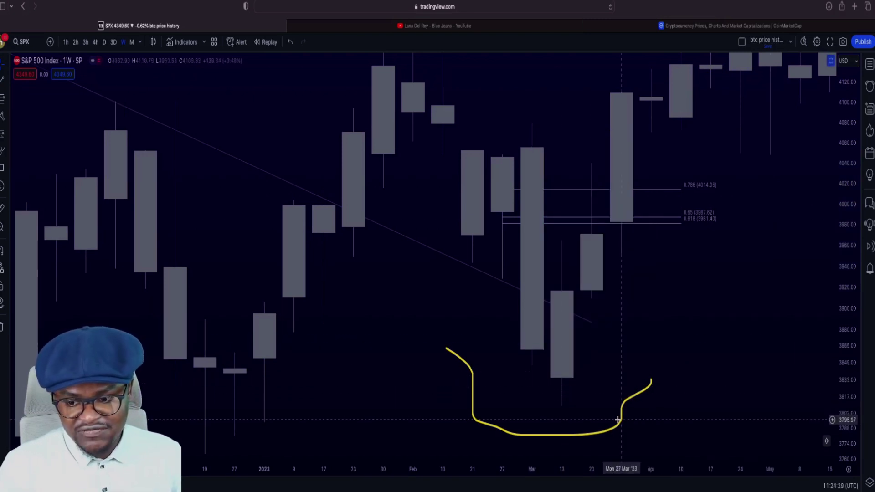
# Step: Delete the yellow brush curve drawn beneath the March 2023 candles
pyautogui.click(622, 425)
pyautogui.press('Delete')
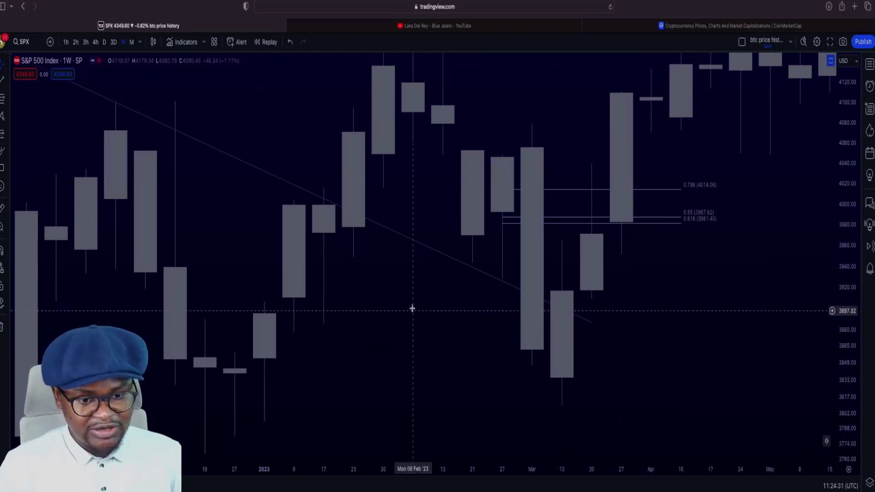
# Step: Examine the weekly S&P 500 from the 2022 high through the October 2022 low to the projected path
pyautogui.scroll(-2, 529, 363)
pyautogui.scroll(-5, 471, 363)
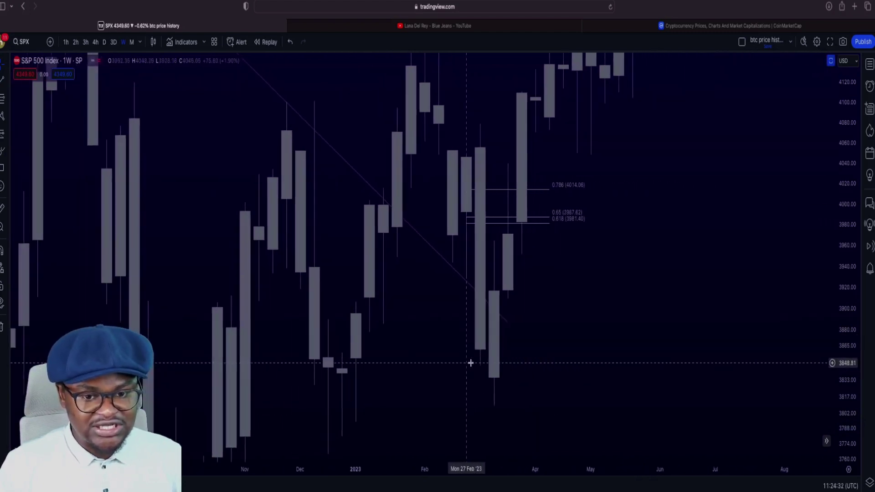
pyautogui.moveTo(844, 124); pyautogui.dragTo(843, 154)
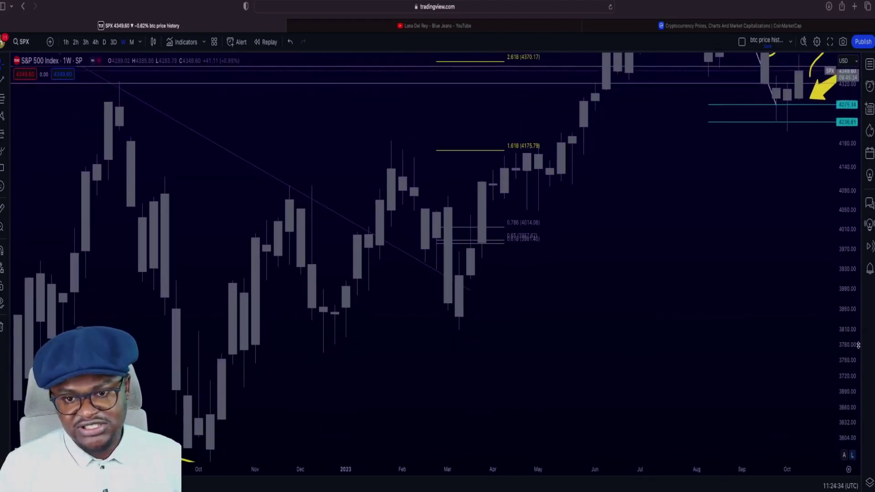
pyautogui.scroll(-2, 609, 178)
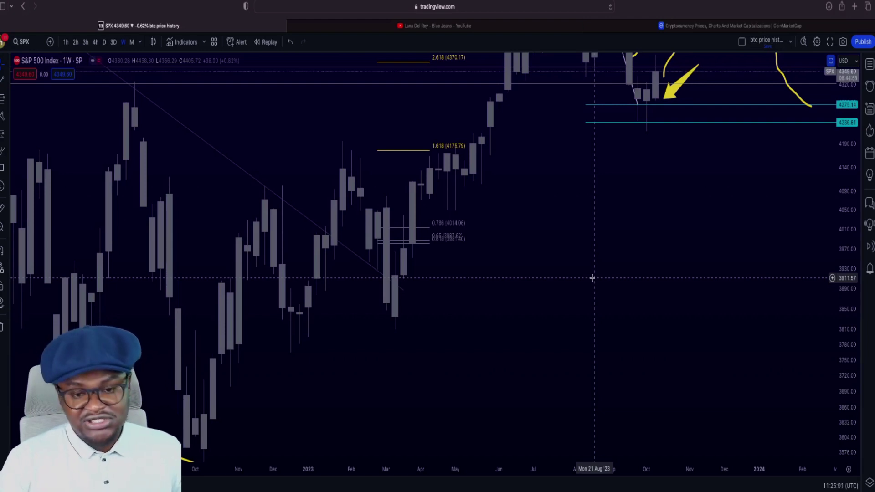
pyautogui.scroll(-3, 592, 277)
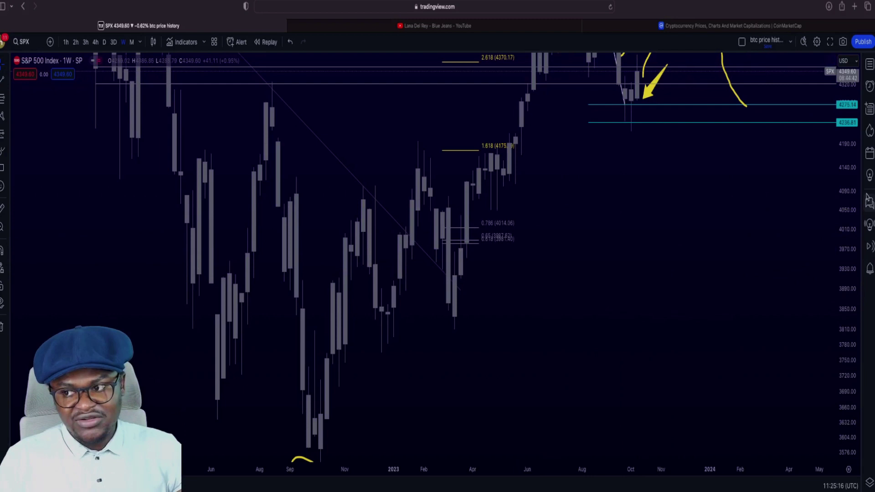
pyautogui.scroll(-2, 850, 181)
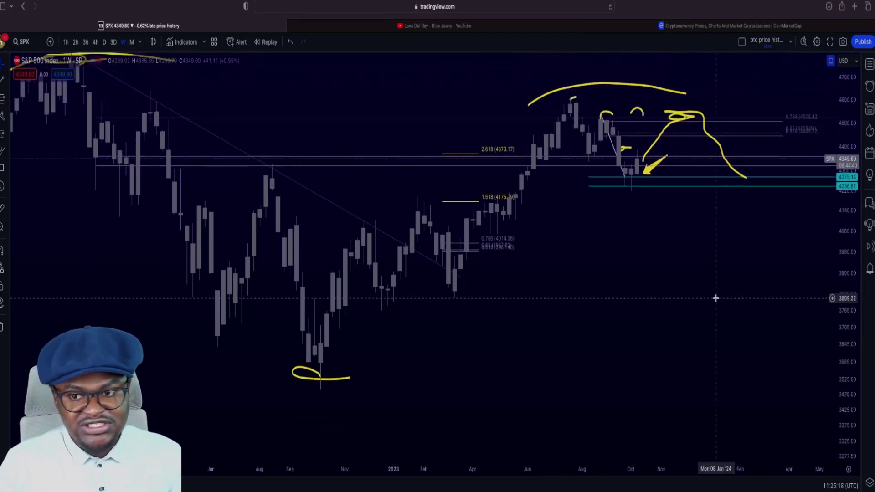
pyautogui.scroll(-3, 715, 298)
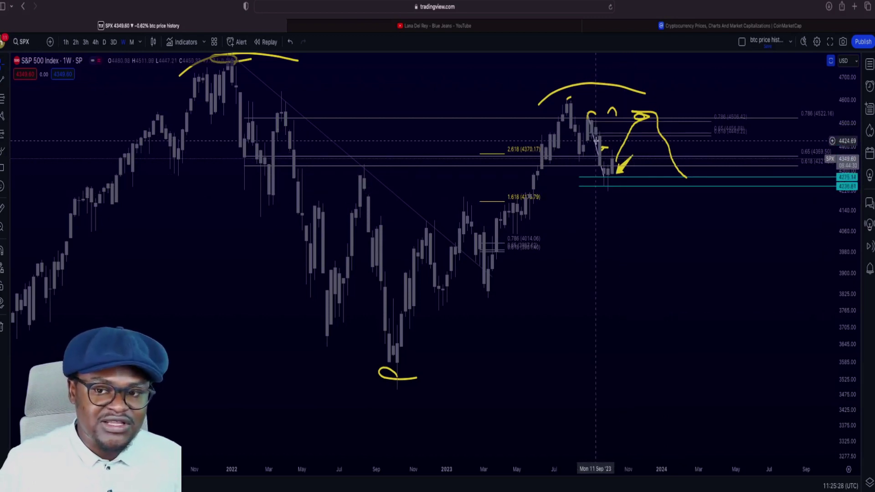
# Step: Delete the small yellow brush stroke beside the 25 September 2023 candle
pyautogui.scroll(4, 596, 141)
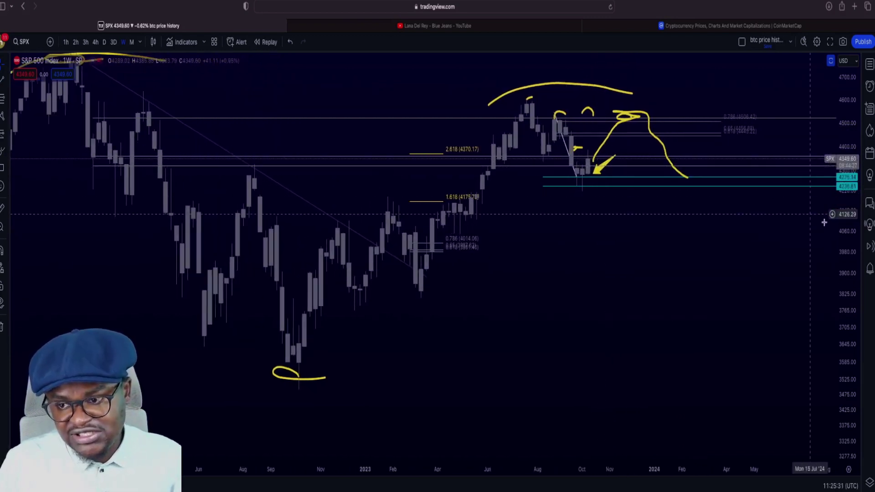
pyautogui.moveTo(847, 214); pyautogui.dragTo(846, 137)
pyautogui.moveTo(635, 125); pyautogui.dragTo(575, 351)
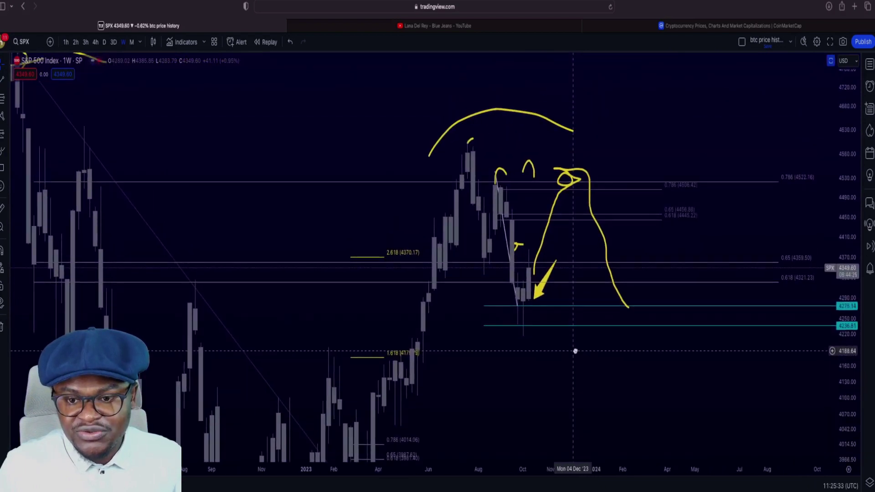
pyautogui.scroll(5, 531, 319)
pyautogui.moveTo(516, 242); pyautogui.dragTo(513, 250)
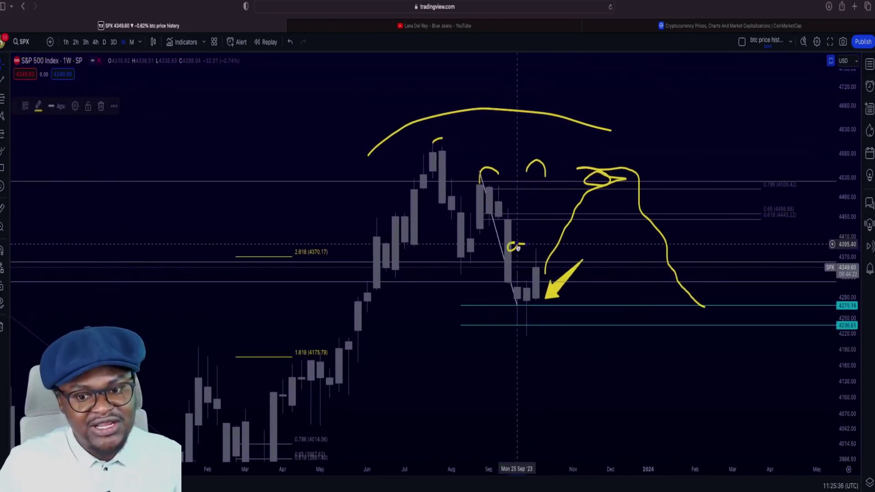
pyautogui.click(101, 106)
# Step: Examine the September and October 2023 weekly candles against the retracement levels and the Stoch RSI
pyautogui.scroll(4, 646, 211)
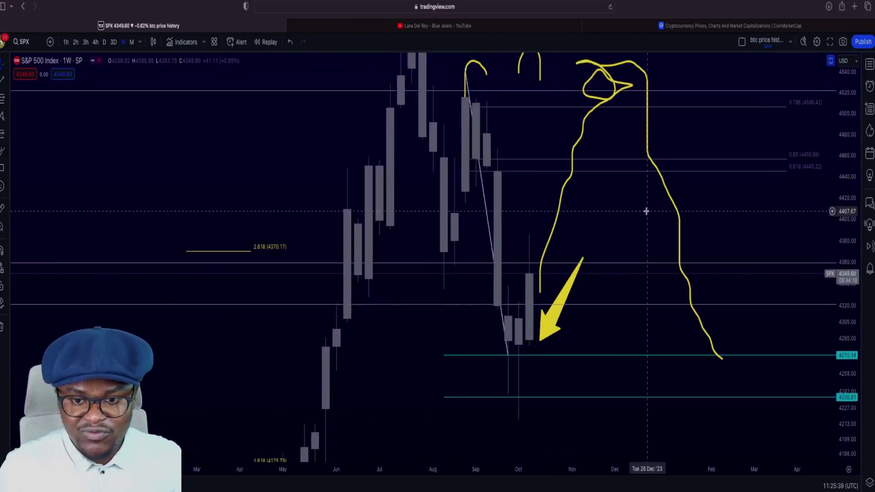
pyautogui.scroll(3, 646, 211)
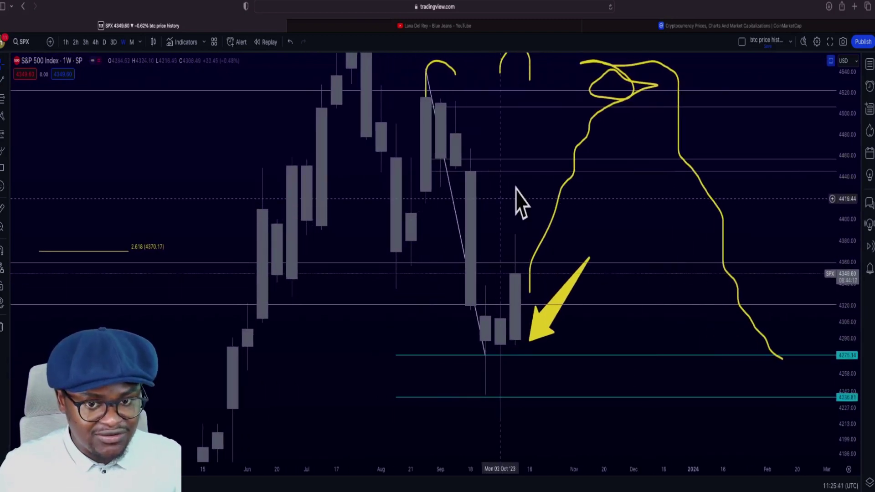
pyautogui.scroll(4, 538, 210)
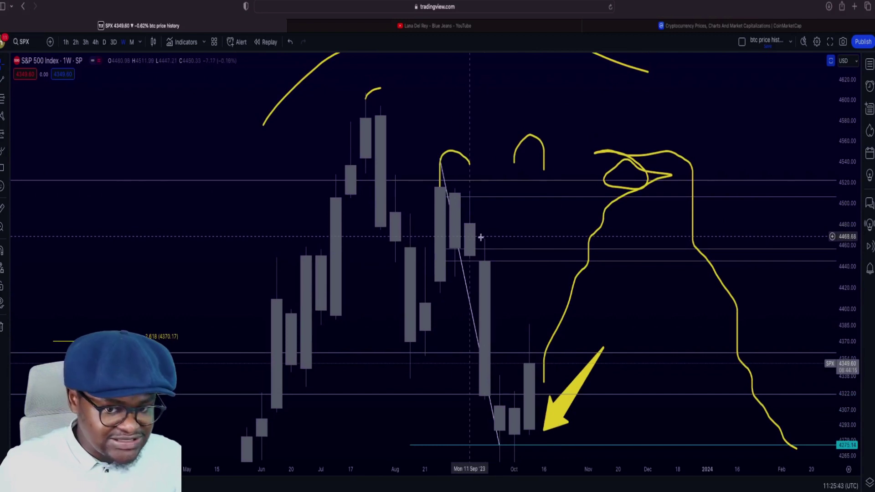
pyautogui.scroll(3, 492, 246)
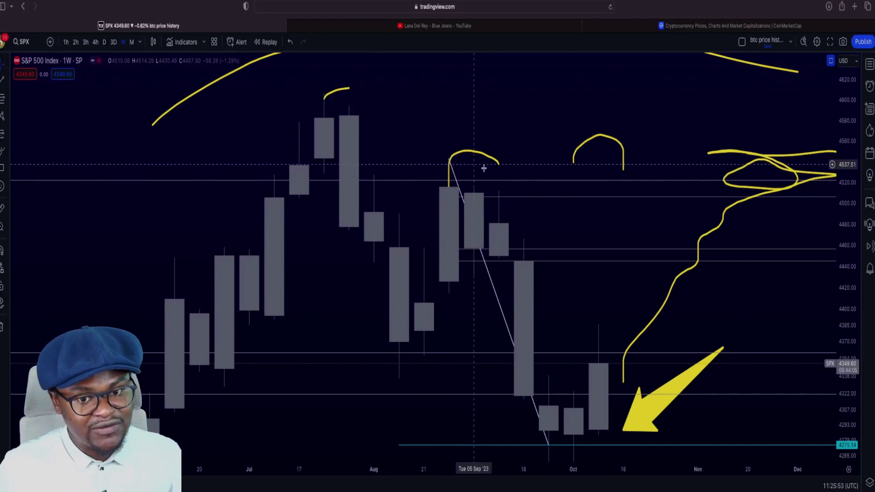
pyautogui.scroll(-5, 593, 219)
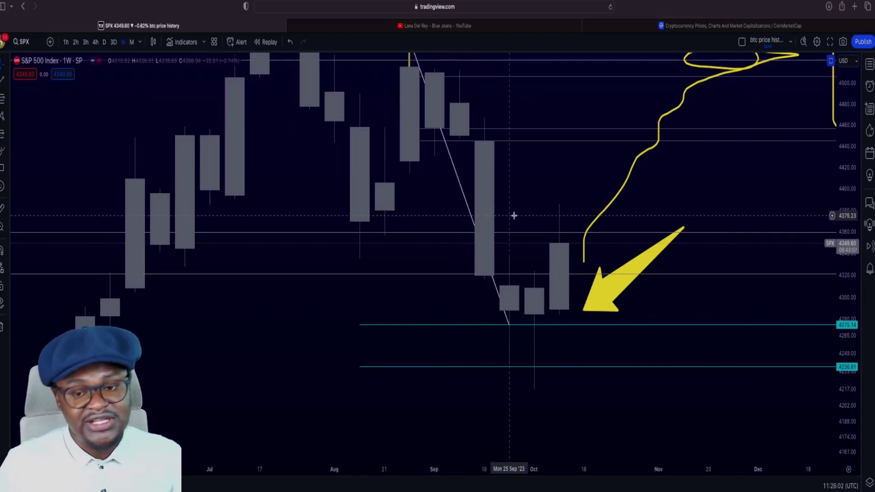
pyautogui.scroll(-3, 582, 174)
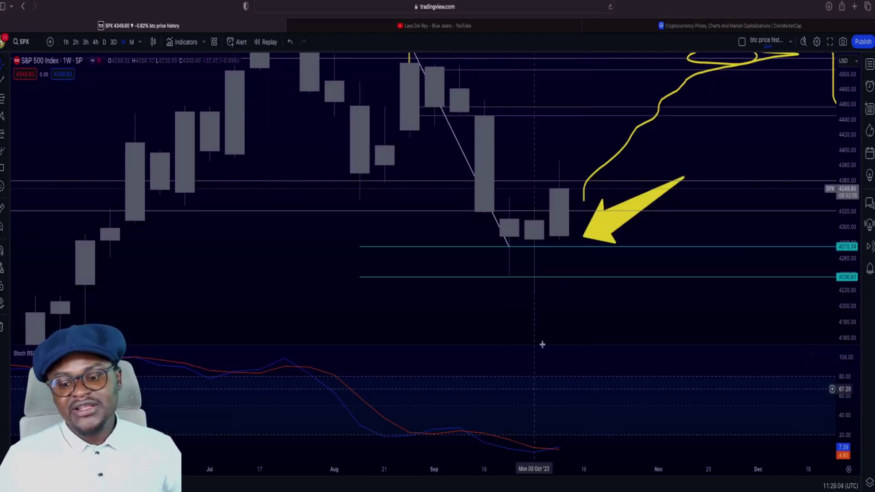
pyautogui.scroll(-4, 547, 273)
pyautogui.scroll(5, 550, 270)
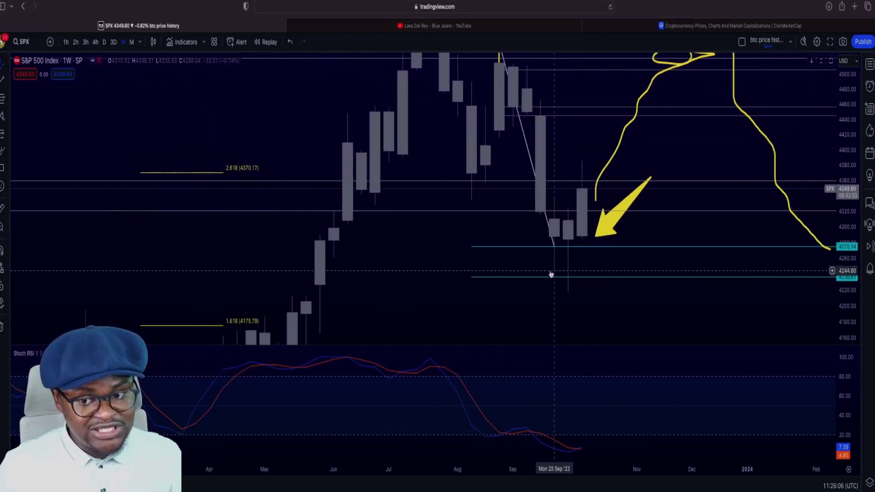
pyautogui.scroll(2, 550, 270)
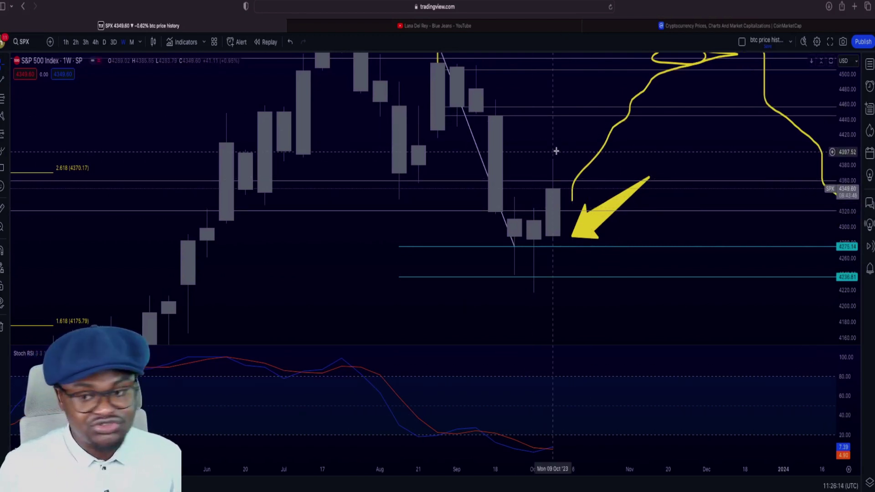
# Step: Draw a Fibonacci retracement over the body of the 18 September 2023 weekly candle, from about 4445.22 down to 4320.24
pyautogui.moveTo(574, 156); pyautogui.dragTo(571, 203)
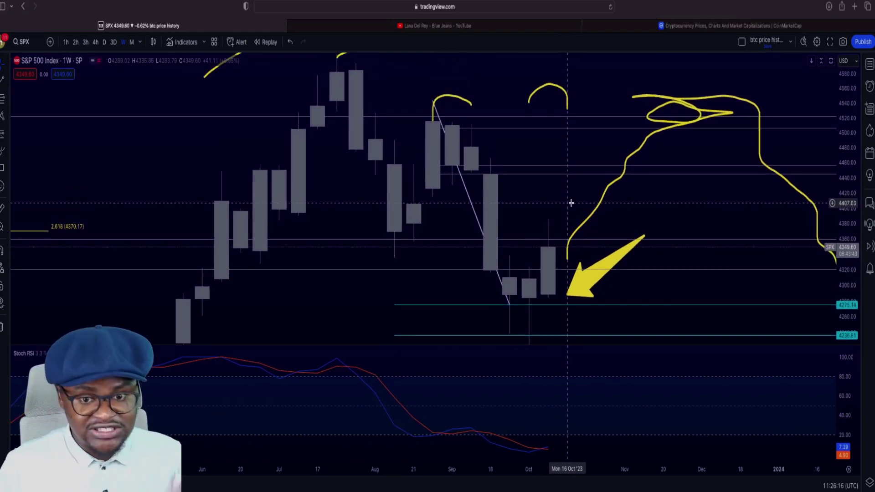
pyautogui.scroll(5, 569, 214)
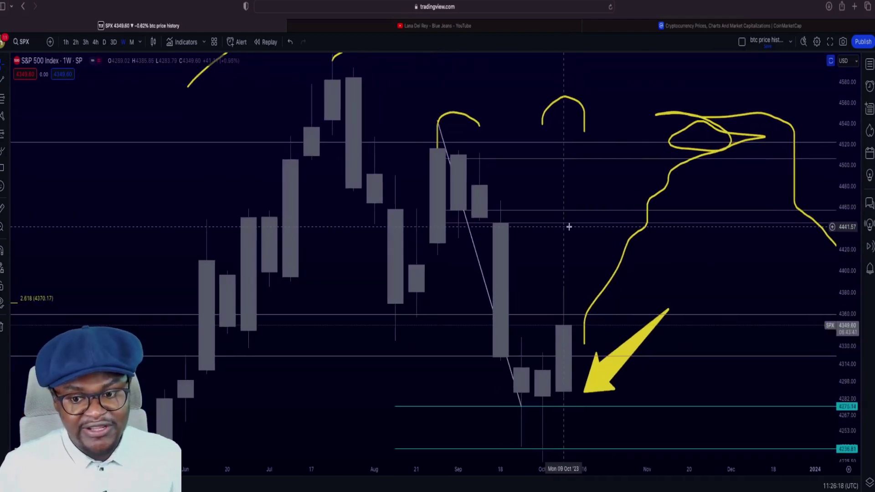
pyautogui.scroll(1, 568, 227)
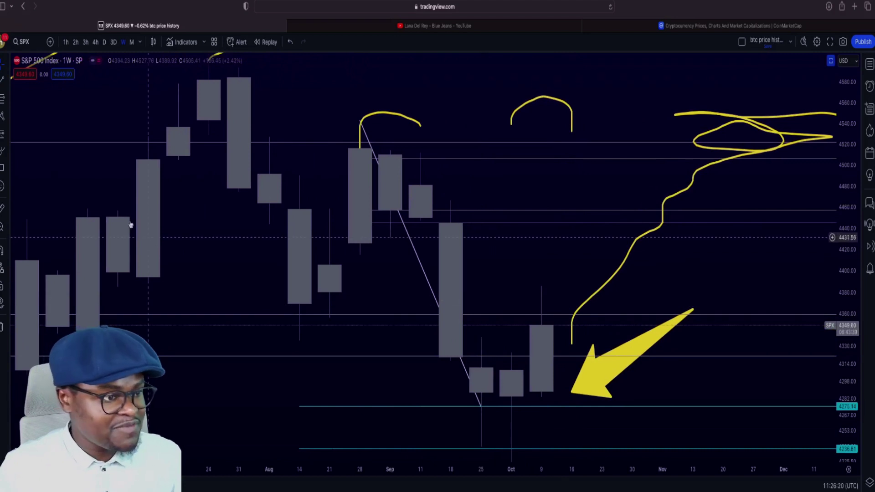
pyautogui.click(442, 223)
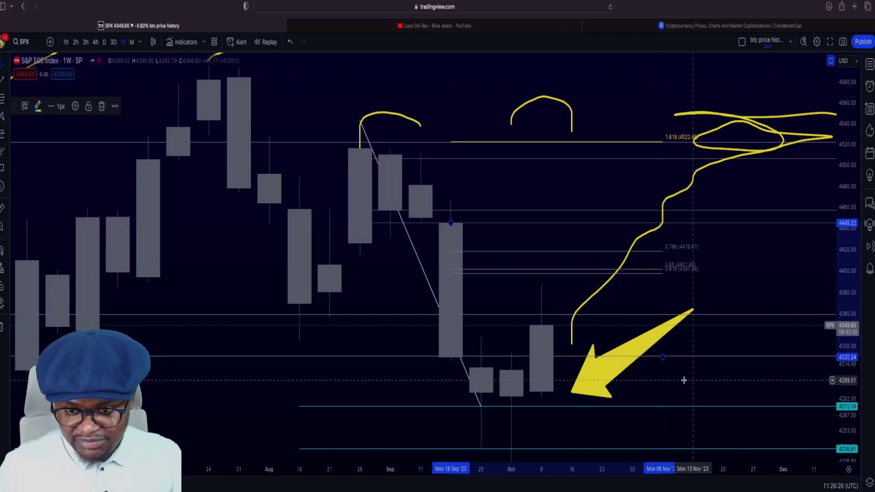
# Step: Enable the 0.5 level on the 18 September candle's Fibonacci retracement and colour it yellow
pyautogui.click(76, 107)
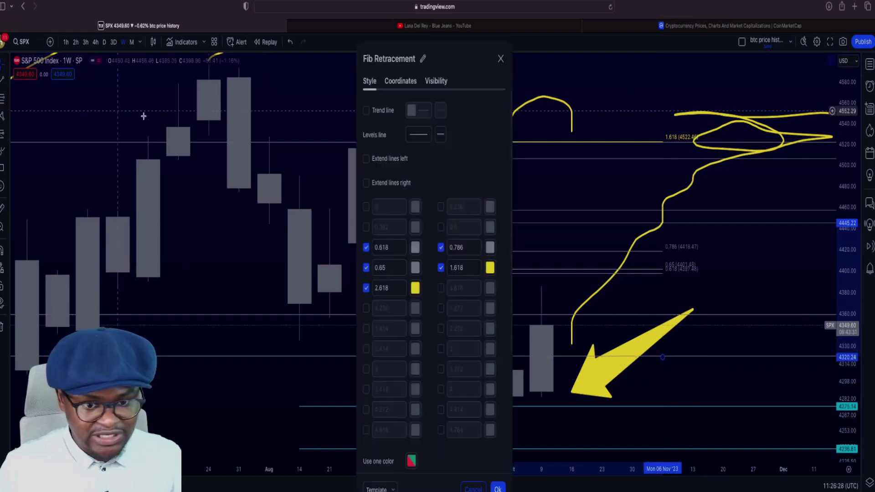
pyautogui.click(440, 227)
pyautogui.moveTo(487, 57); pyautogui.dragTo(287, 62)
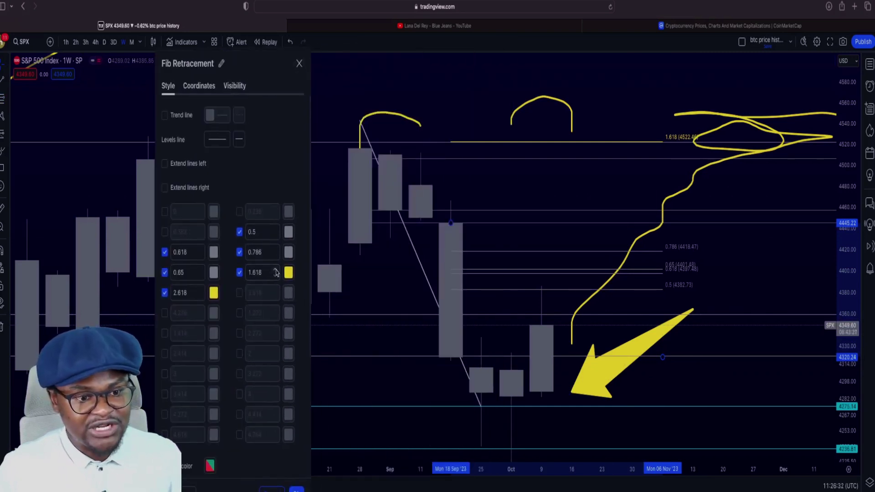
pyautogui.click(289, 232)
pyautogui.click(305, 263)
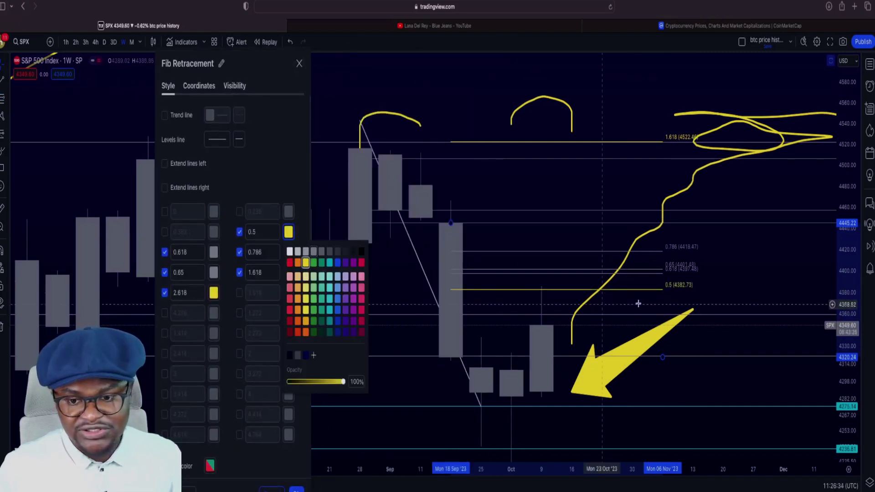
pyautogui.click(559, 305)
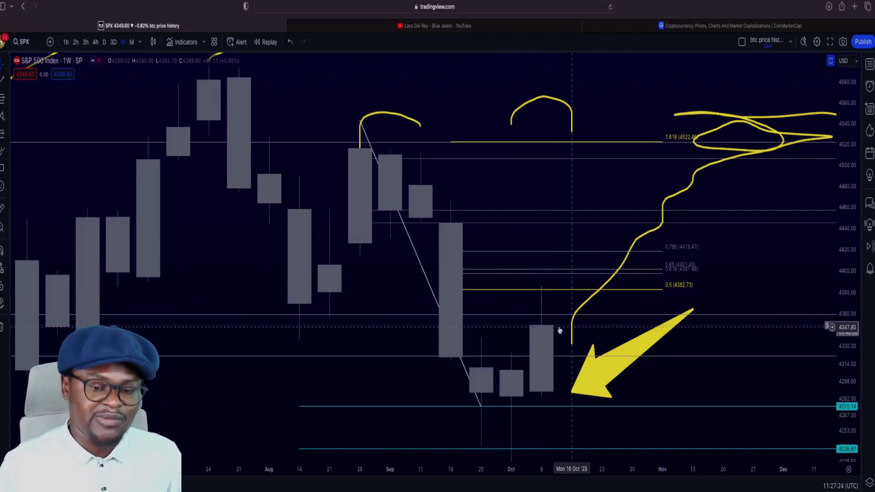
# Step: Restore the Stoch RSI pane beneath the price chart and remove all drawings from the chart
pyautogui.scroll(-3, 559, 330)
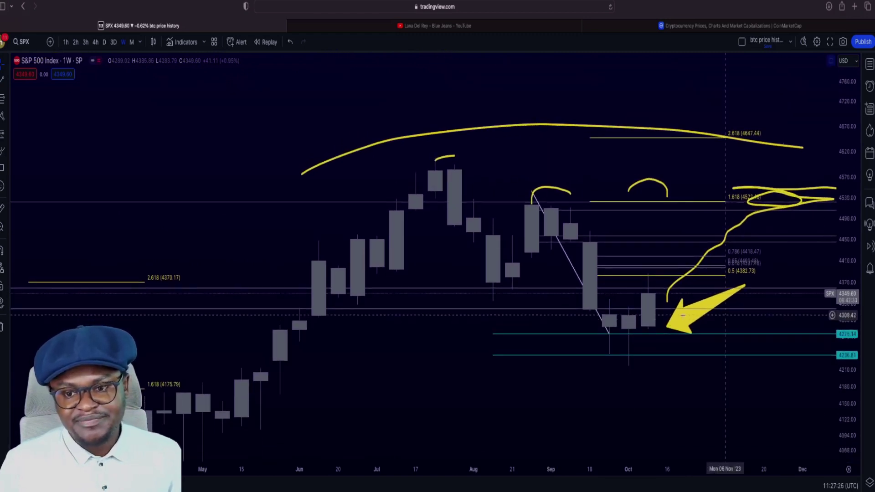
pyautogui.doubleClick(725, 315)
pyautogui.scroll(-2, 563, 266)
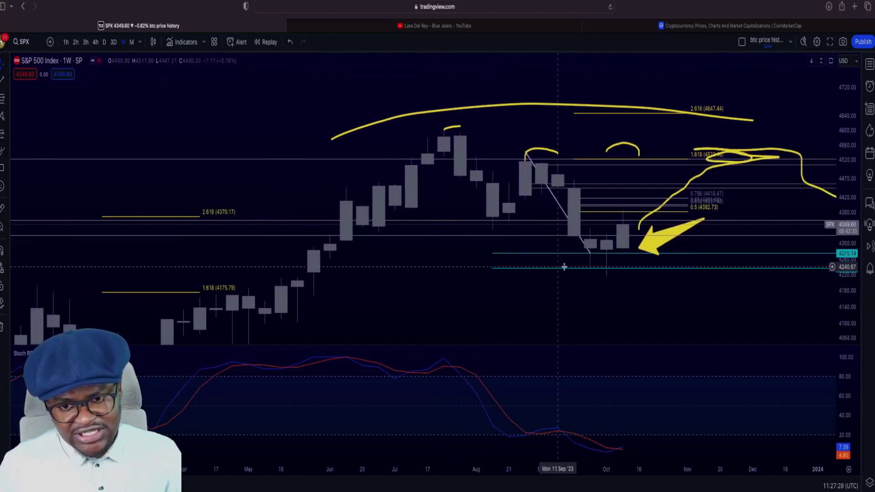
pyautogui.scroll(-3, 565, 267)
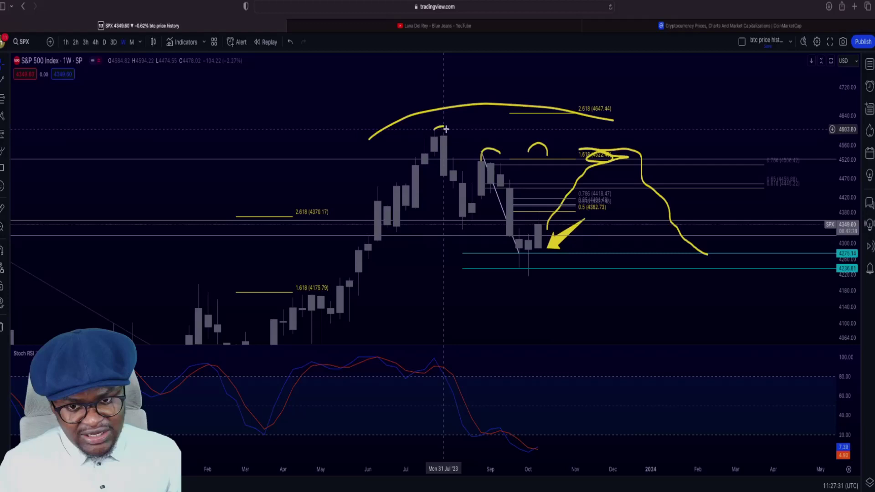
pyautogui.scroll(4, 534, 205)
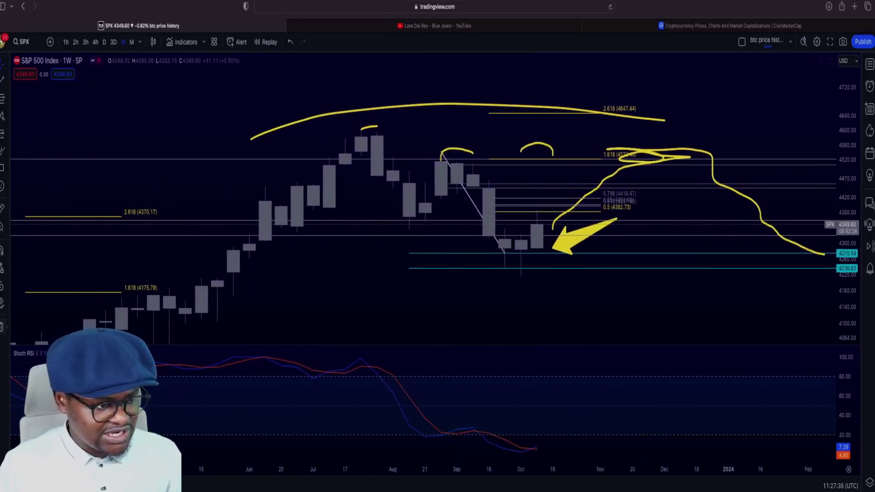
pyautogui.click(31, 325)
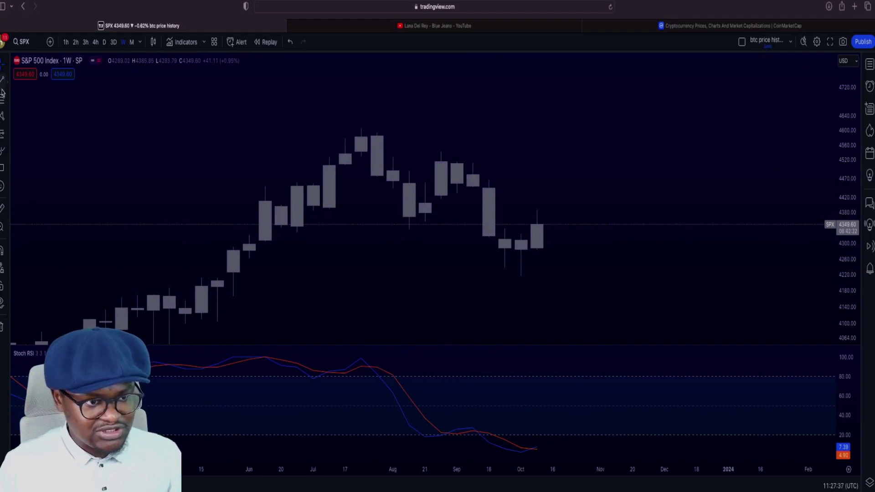
# Step: Switch the S&P 500 chart to the daily timeframe and draw an extended line across the late-July and September 2023 highs
pyautogui.click(104, 42)
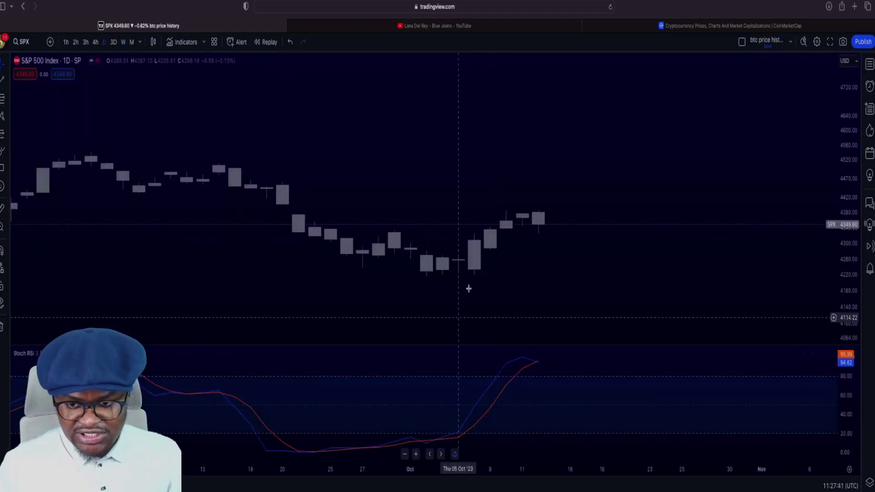
pyautogui.hscroll(9, 466, 287)
pyautogui.click(454, 454)
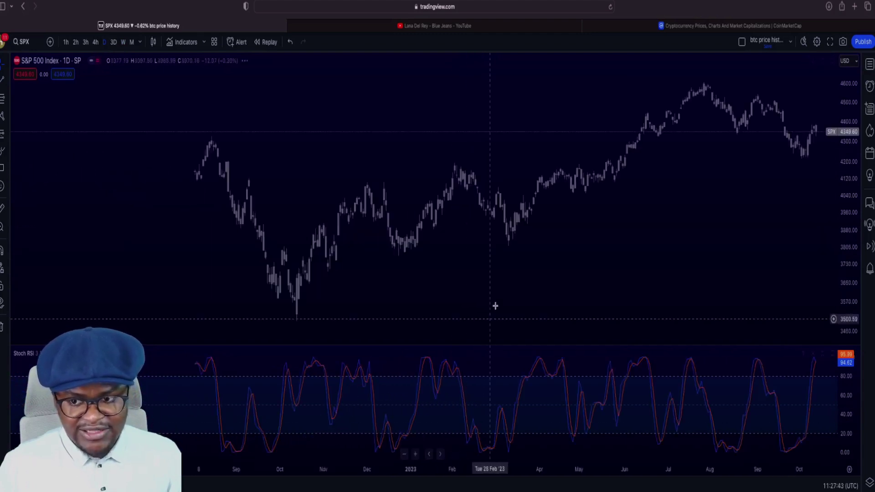
pyautogui.scroll(5, 523, 278)
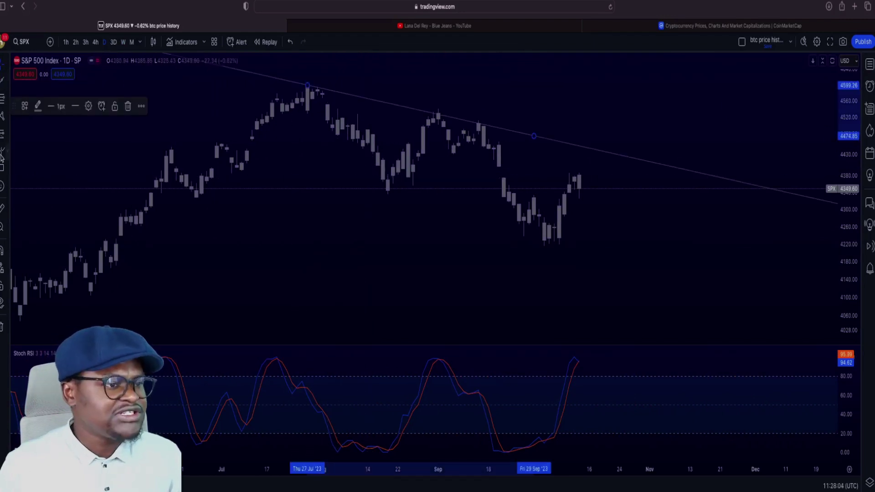
pyautogui.click(308, 220)
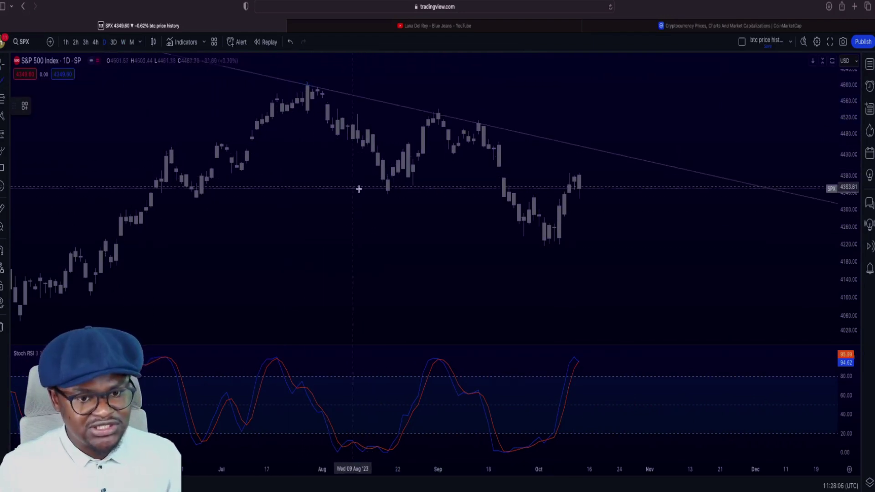
# Step: Draw a lower extended line through the 18 August 2023 low and the early October low
pyautogui.click(388, 192)
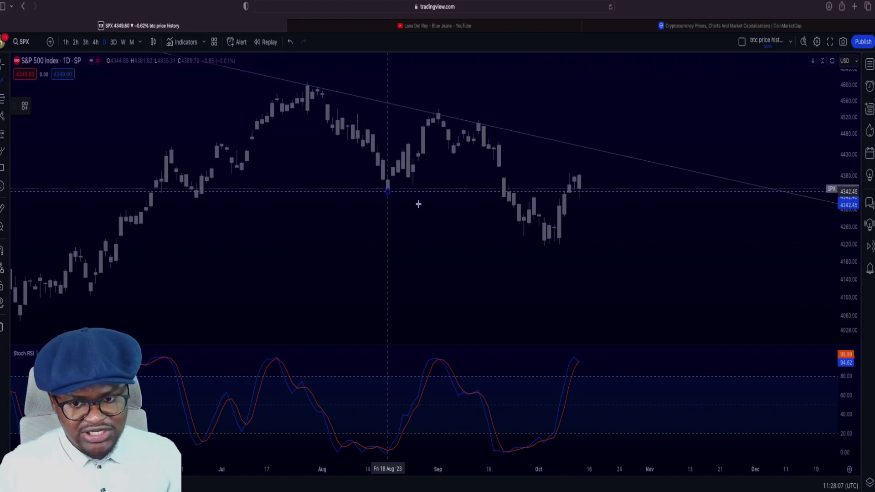
pyautogui.click(561, 246)
pyautogui.click(622, 315)
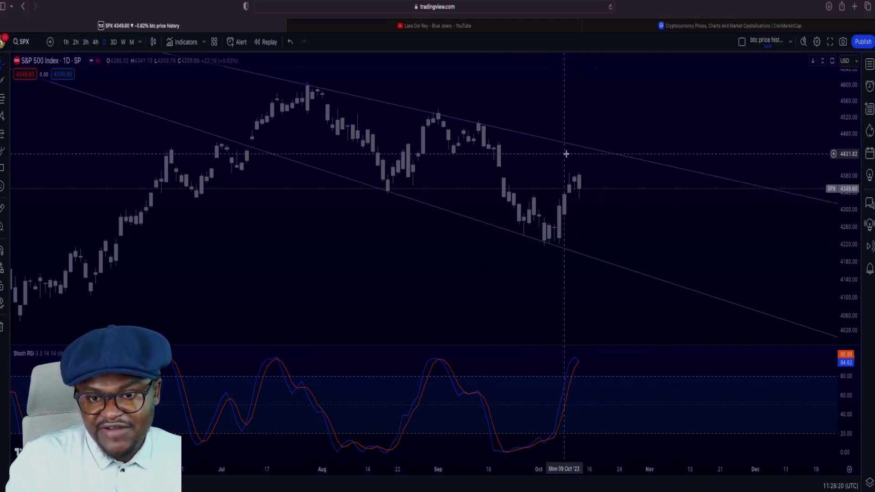
# Step: Brush a yellow path from the latest candle up to the upper line, down to about 4298 in late October, and circle its peak
pyautogui.scroll(2, 465, 203)
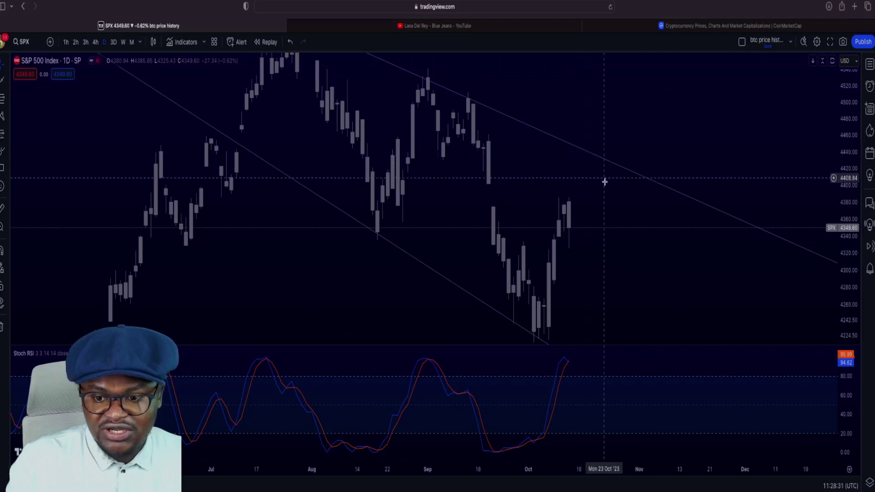
pyautogui.moveTo(848, 203); pyautogui.dragTo(848, 222)
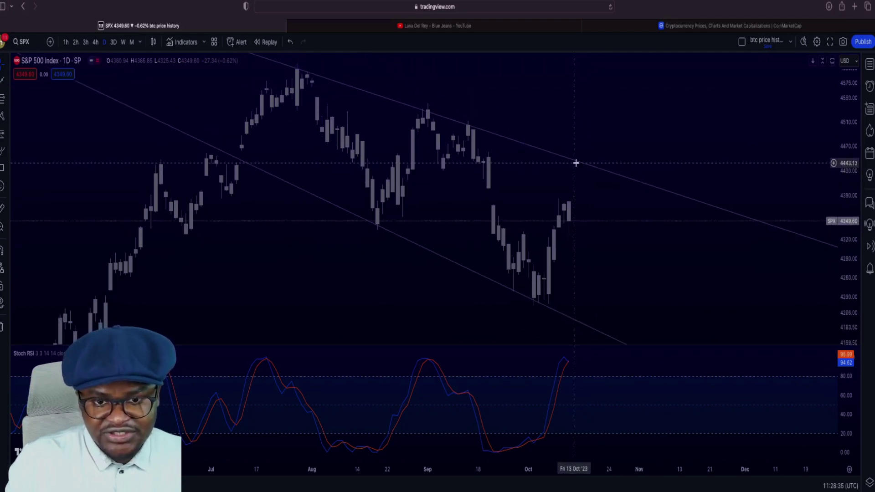
pyautogui.click(2, 155)
pyautogui.moveTo(568, 201)
pyautogui.mouseDown()
pyautogui.moveTo(584, 163)
pyautogui.moveTo(620, 239)
pyautogui.mouseUp()
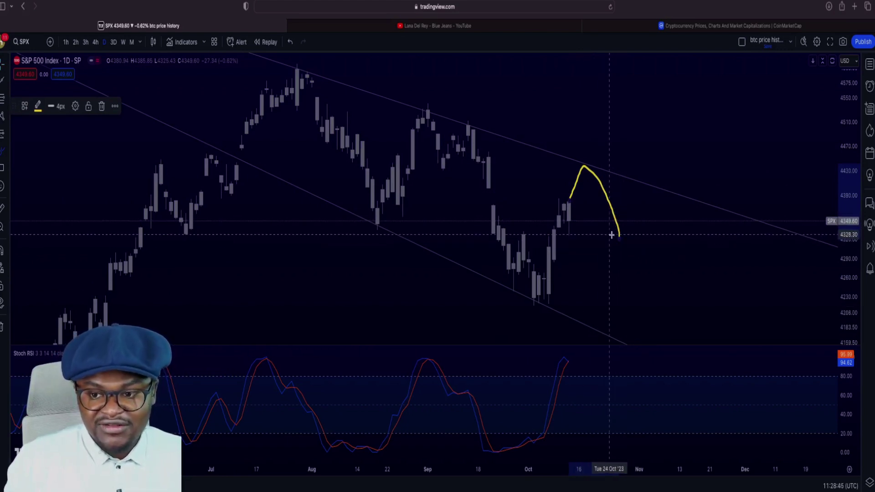
pyautogui.moveTo(580, 158); pyautogui.dragTo(579, 158)
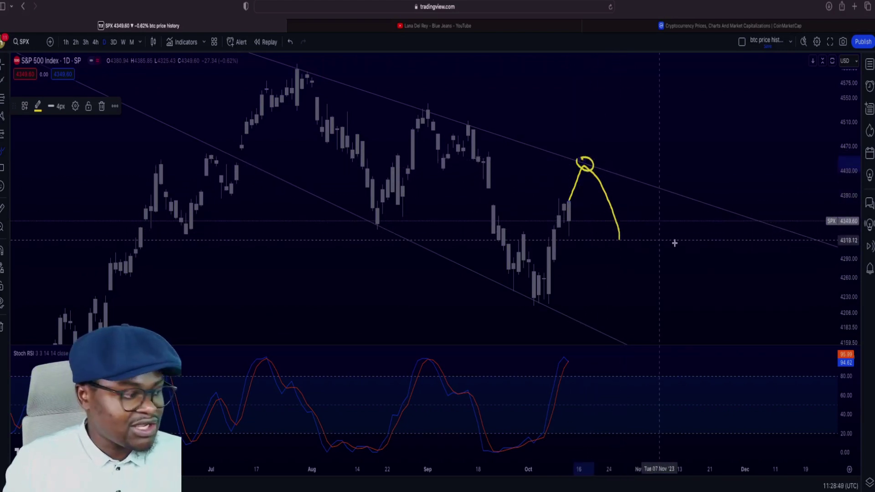
pyautogui.moveTo(618, 237); pyautogui.dragTo(619, 255)
# Step: Circle the early October low and the projected trough in yellow, and brush a rebound from the trough past the upper line to about 4550
pyautogui.moveTo(558, 301)
pyautogui.mouseDown()
pyautogui.moveTo(525, 302)
pyautogui.moveTo(562, 301)
pyautogui.mouseUp()
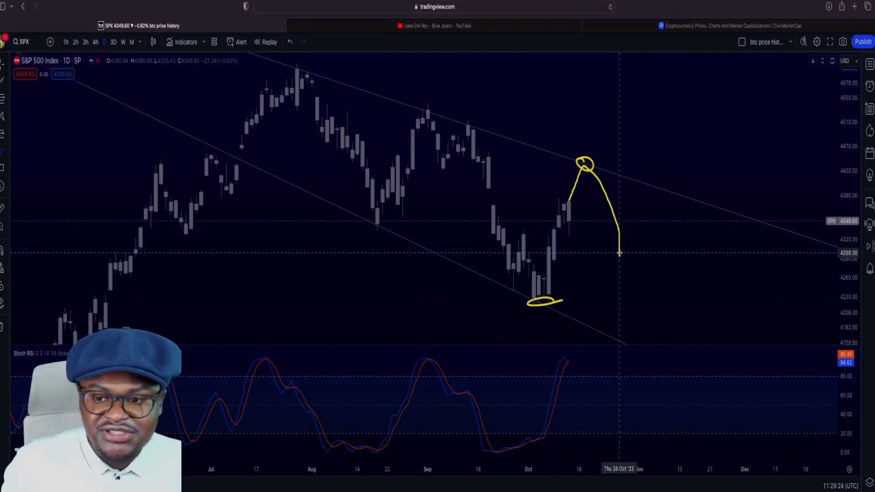
pyautogui.moveTo(619, 254)
pyautogui.mouseDown()
pyautogui.moveTo(621, 264)
pyautogui.moveTo(642, 230)
pyautogui.moveTo(656, 182)
pyautogui.mouseUp()
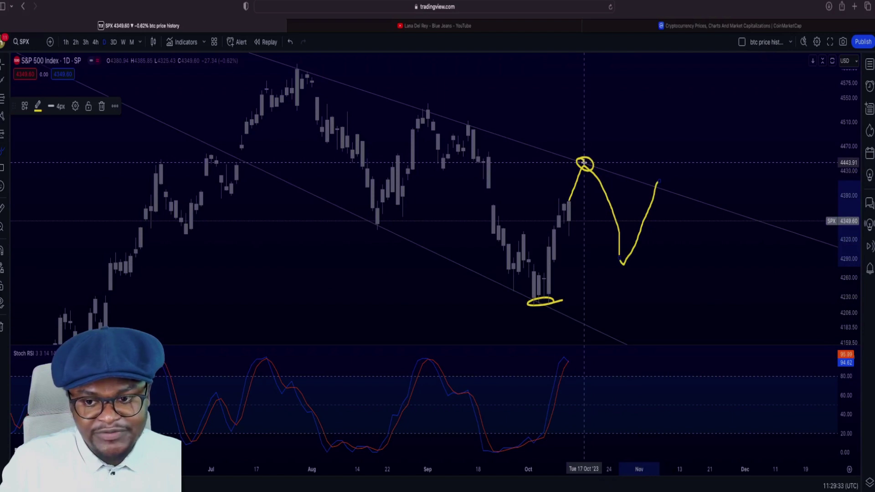
pyautogui.moveTo(632, 261)
pyautogui.mouseDown()
pyautogui.moveTo(598, 267)
pyautogui.moveTo(646, 268)
pyautogui.moveTo(609, 264)
pyautogui.mouseUp()
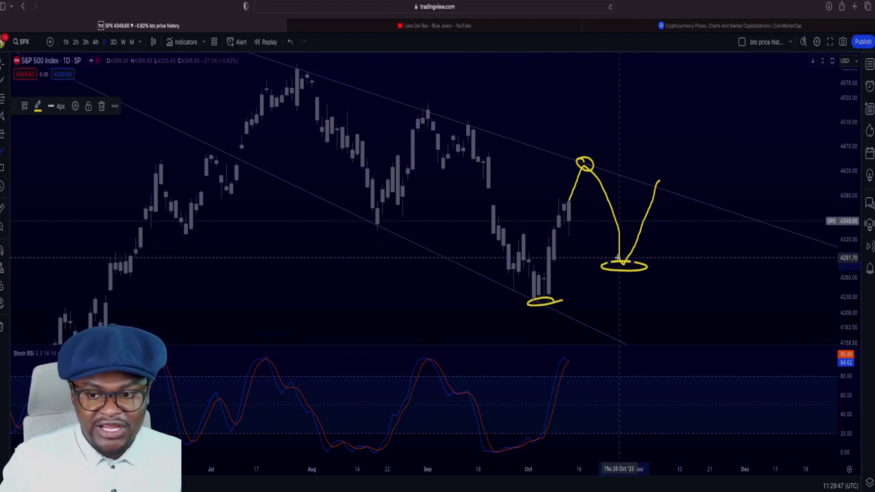
pyautogui.moveTo(658, 182); pyautogui.dragTo(673, 99)
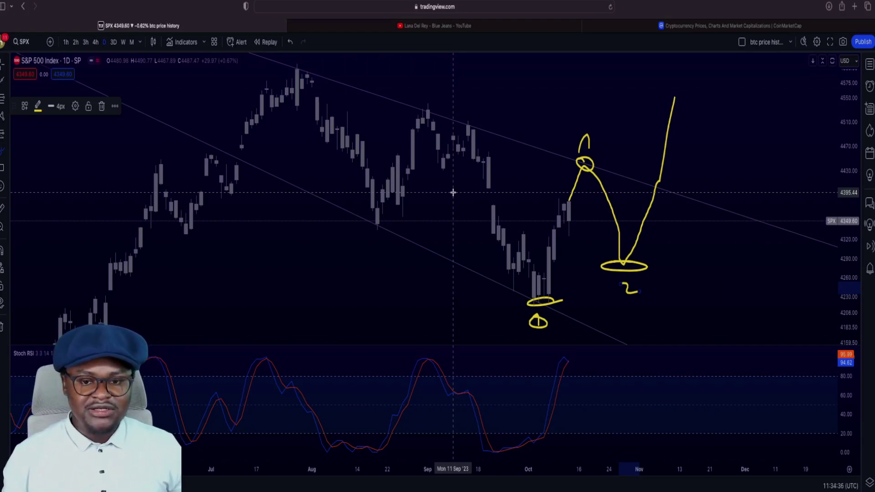
# Step: Maximise the price pane so the Stoch RSI is hidden, and compress the price scale
pyautogui.scroll(-5, 454, 193)
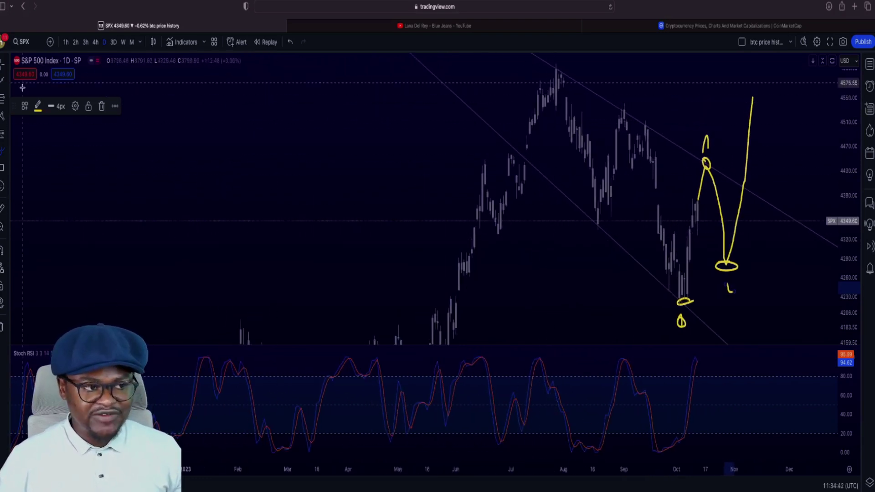
pyautogui.doubleClick(342, 200)
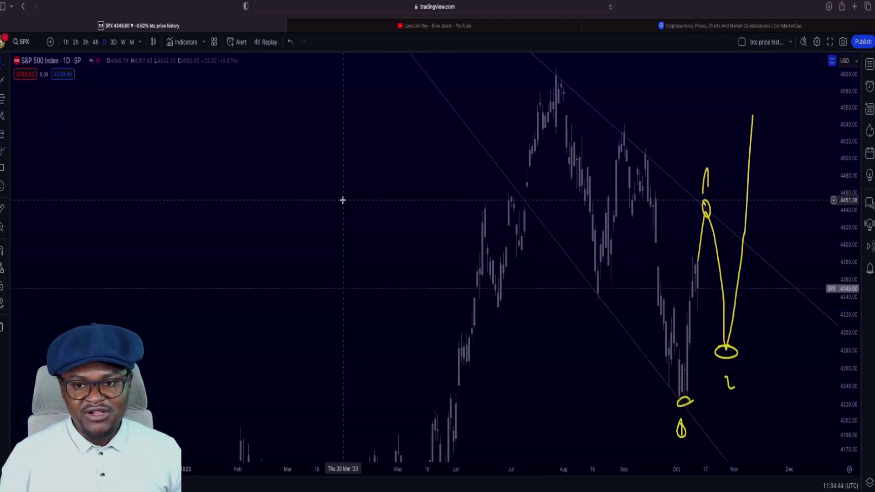
pyautogui.moveTo(856, 114); pyautogui.dragTo(855, 164)
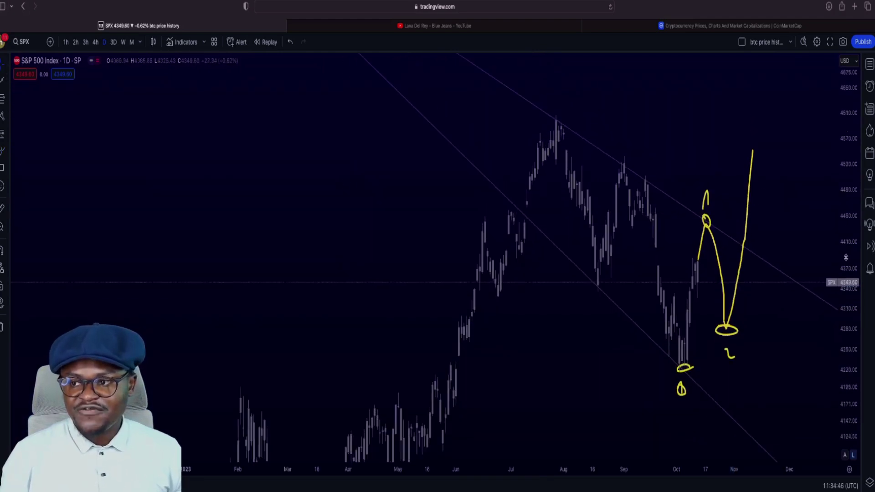
# Step: Examine the projected yellow path and the falling channel against the S&P 500's price history since late 2021
pyautogui.scroll(-5, 630, 283)
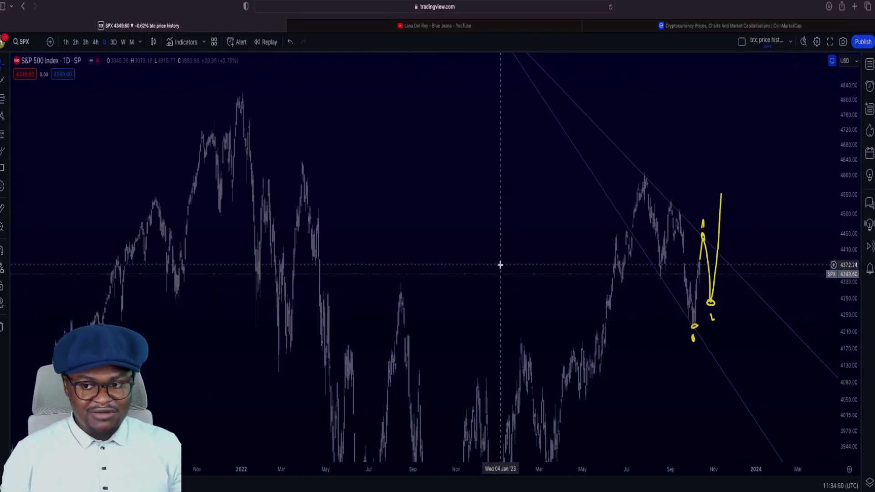
pyautogui.moveTo(847, 169); pyautogui.dragTo(846, 200)
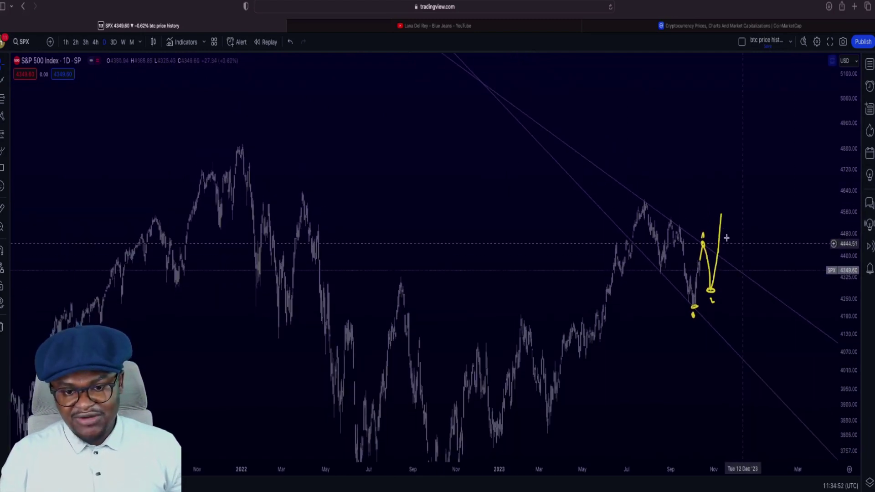
pyautogui.scroll(6, 496, 189)
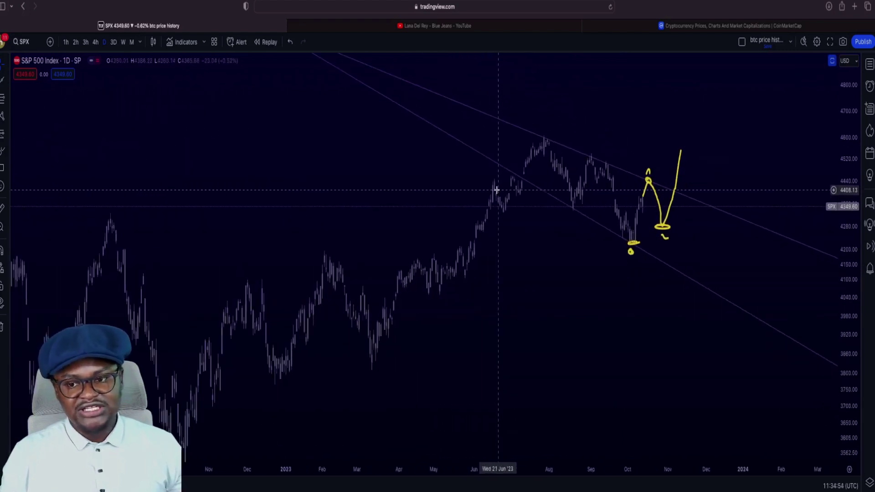
pyautogui.scroll(5, 550, 217)
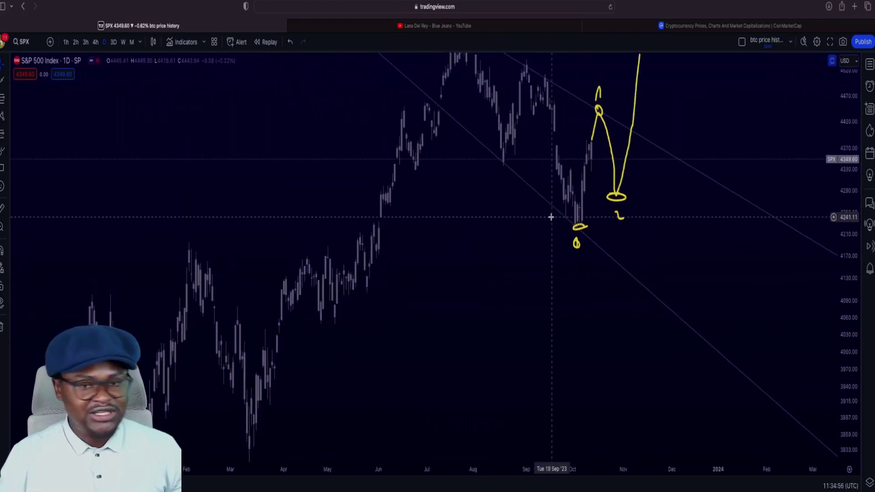
pyautogui.moveTo(513, 102); pyautogui.dragTo(555, 246)
pyautogui.scroll(3, 638, 278)
pyautogui.scroll(1, 721, 311)
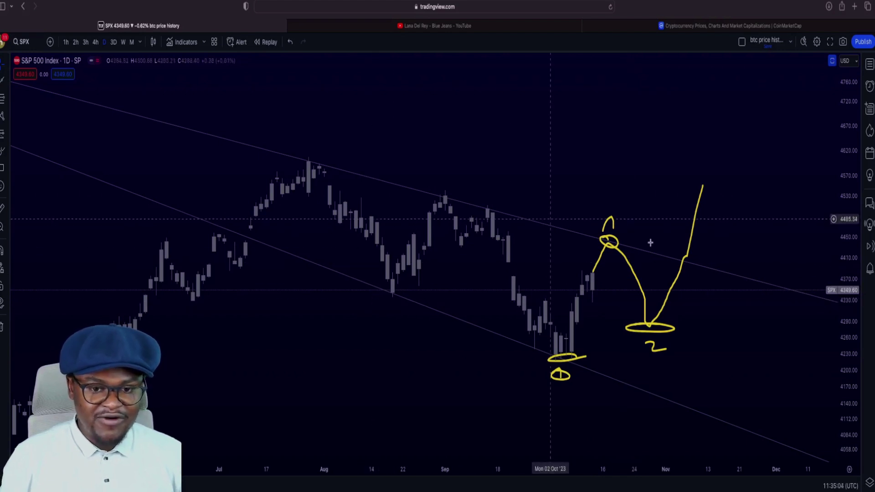
pyautogui.scroll(3, 445, 255)
pyautogui.scroll(3, 858, 384)
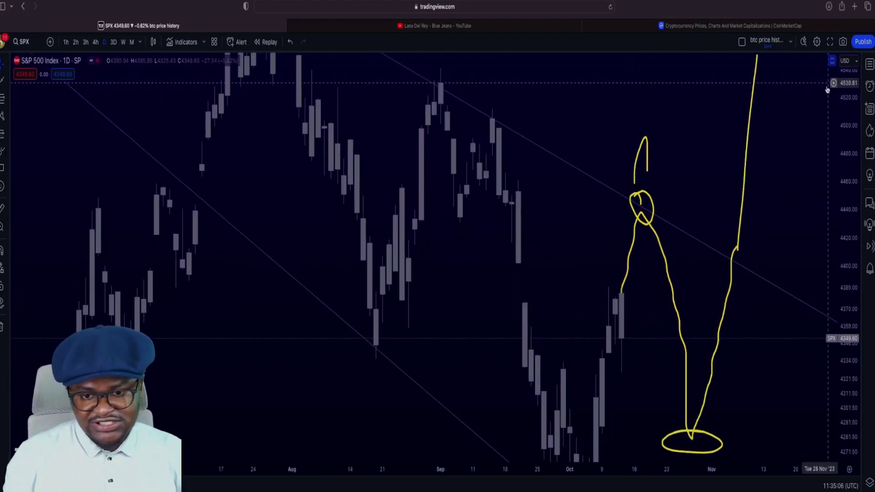
pyautogui.scroll(5, 609, 141)
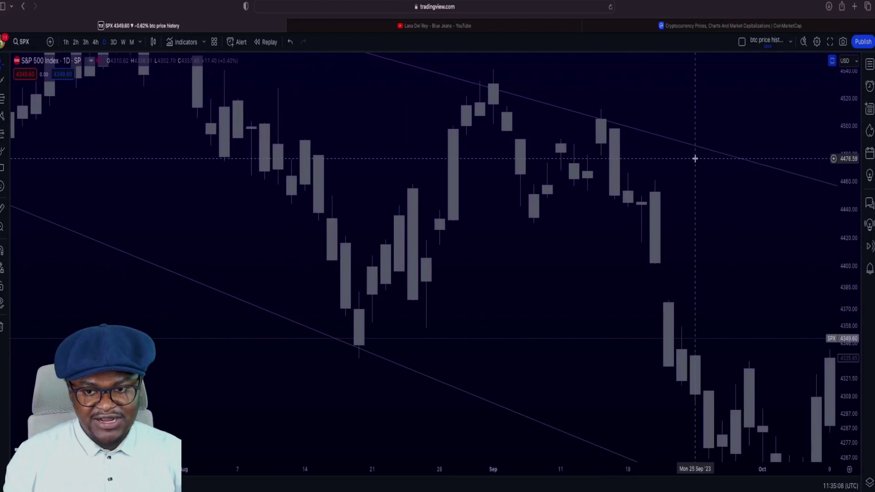
# Step: Draw two rising trend lines, one from 17 August to above the 1 September high, one from the 18 August low to about 4483 on 26 September
pyautogui.moveTo(695, 155); pyautogui.dragTo(631, 180)
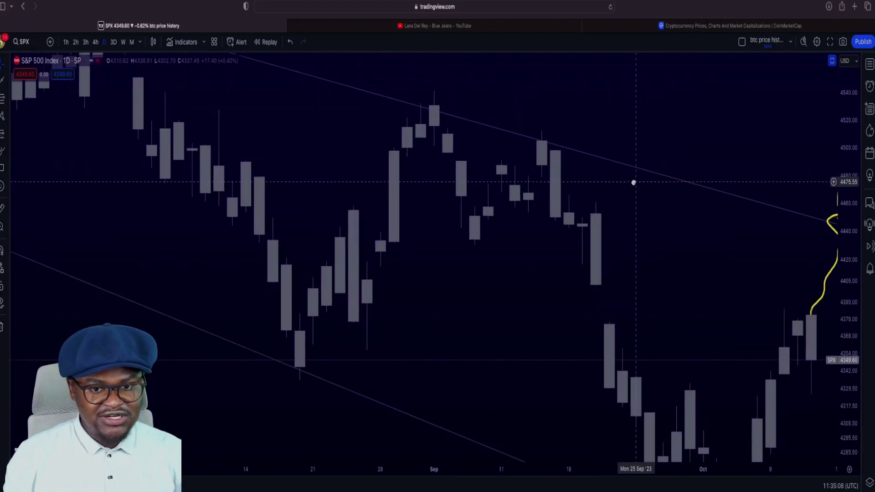
pyautogui.click(6, 87)
pyautogui.click(46, 93)
pyautogui.click(299, 366)
pyautogui.click(649, 171)
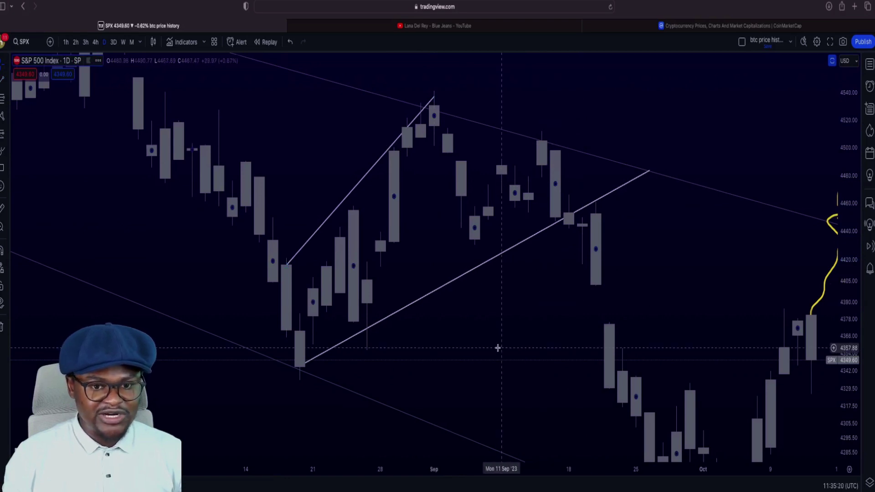
# Step: Display the price as a line chart and move the start points of both rising trend lines to 17 August, at about 4382 and 4352
pyautogui.click(153, 41)
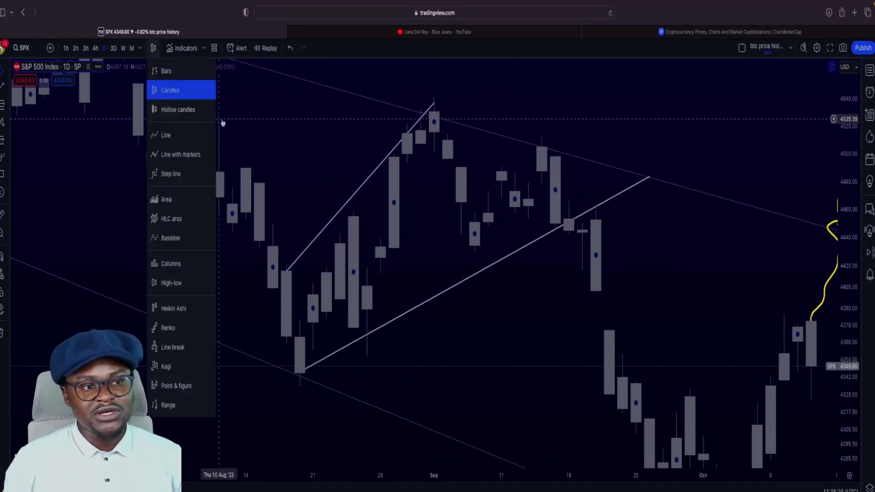
pyautogui.click(166, 134)
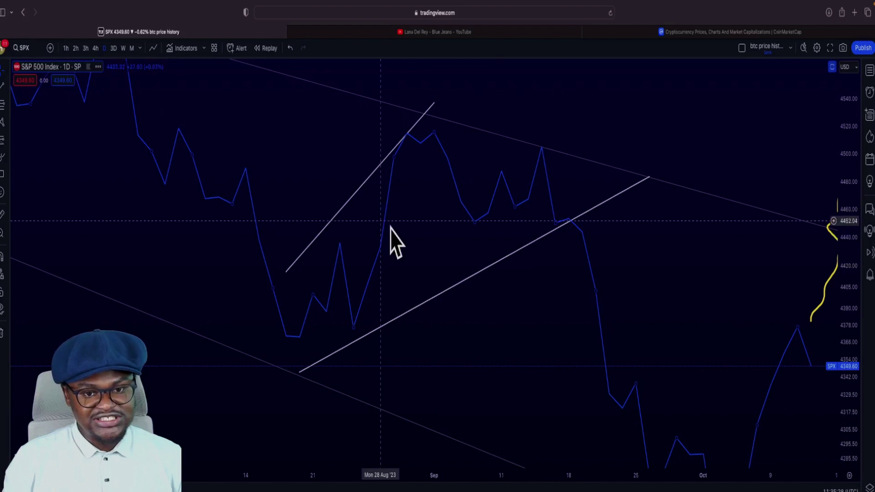
pyautogui.moveTo(283, 271); pyautogui.dragTo(286, 319)
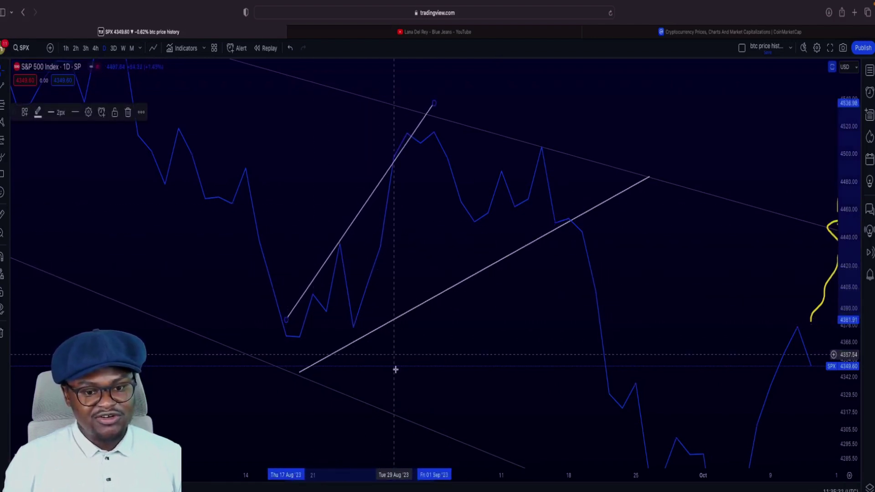
pyautogui.moveTo(303, 370); pyautogui.dragTo(283, 365)
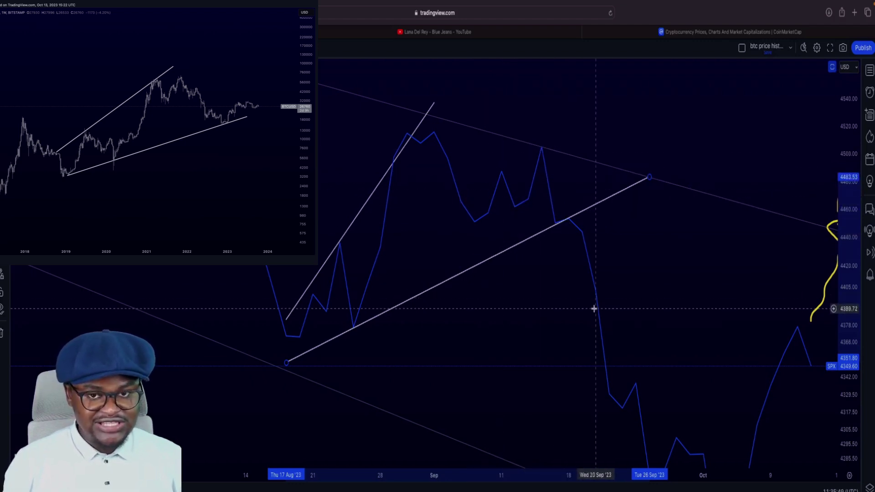
# Step: Examine the October low and the projected yellow path on the line chart
pyautogui.scroll(-3, 597, 303)
pyautogui.moveTo(596, 303); pyautogui.dragTo(568, 175)
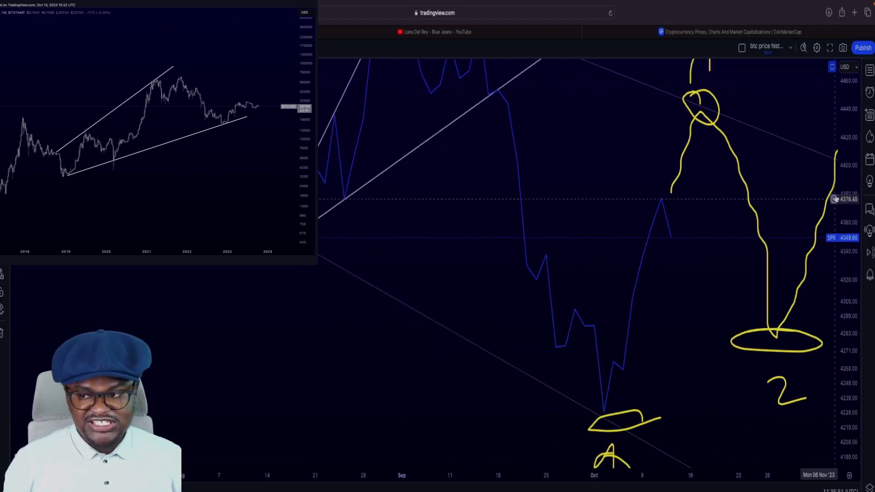
# Step: Examine the S&P 500 daily chart's descending channel and the yellow hand-drawn projection with its marked turning points, finishing on the reset chart view
pyautogui.moveTo(857, 206); pyautogui.dragTo(857, 228)
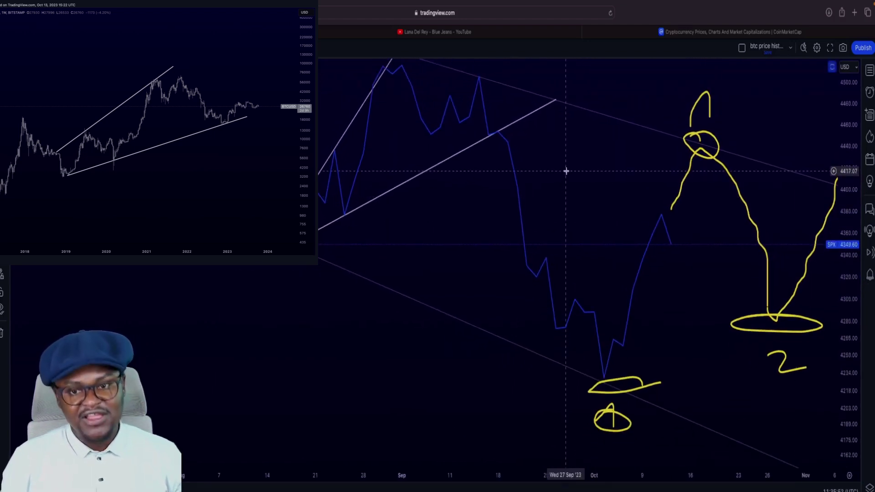
pyautogui.moveTo(566, 170); pyautogui.dragTo(578, 198)
pyautogui.moveTo(858, 214); pyautogui.dragTo(858, 246)
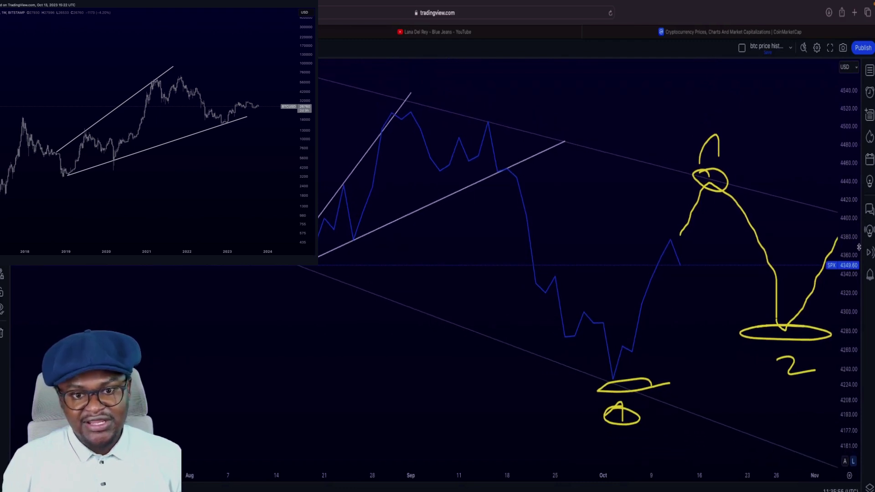
pyautogui.scroll(-2, 628, 222)
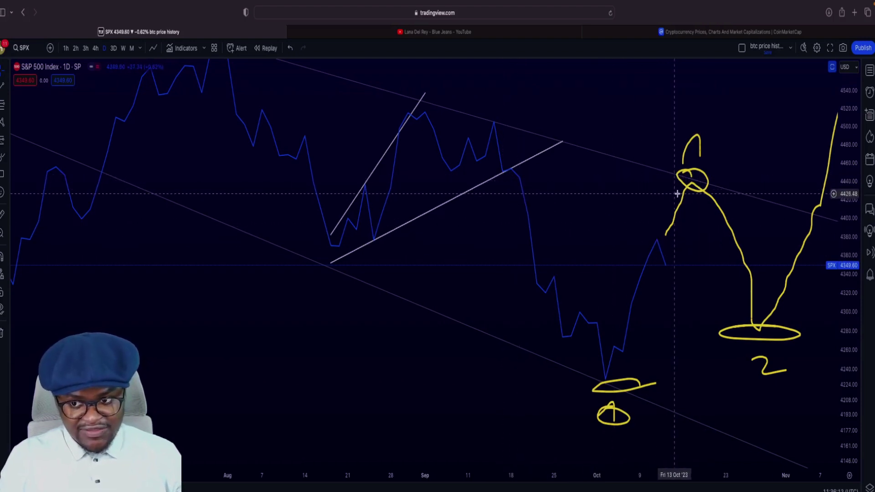
pyautogui.hscroll(10, 674, 193)
pyautogui.scroll(-5, 673, 193)
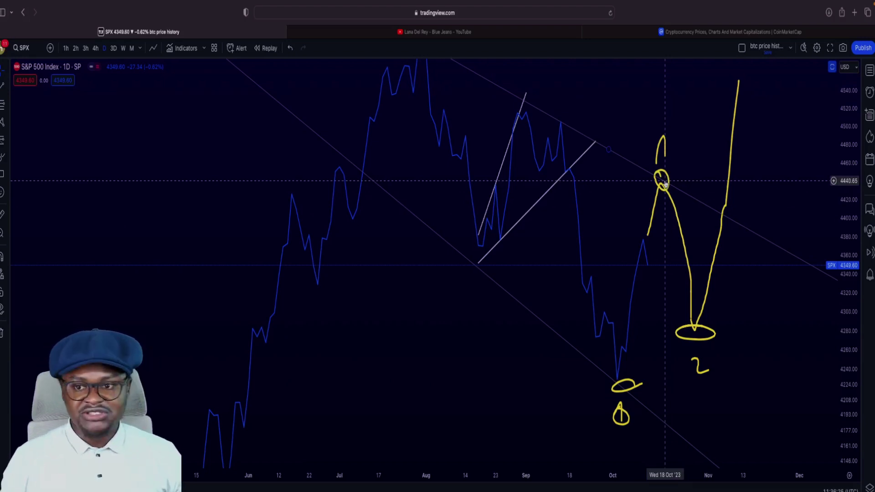
pyautogui.hotkey('alt', 'r')
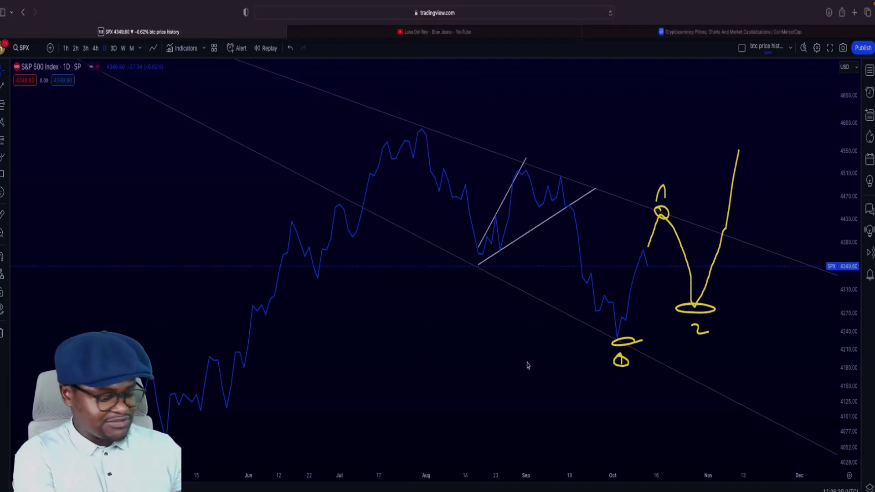
# Step: Load the TOTAL crypto market cap symbol and show its full history on the weekly timeframe
pyautogui.write('TOTAL')
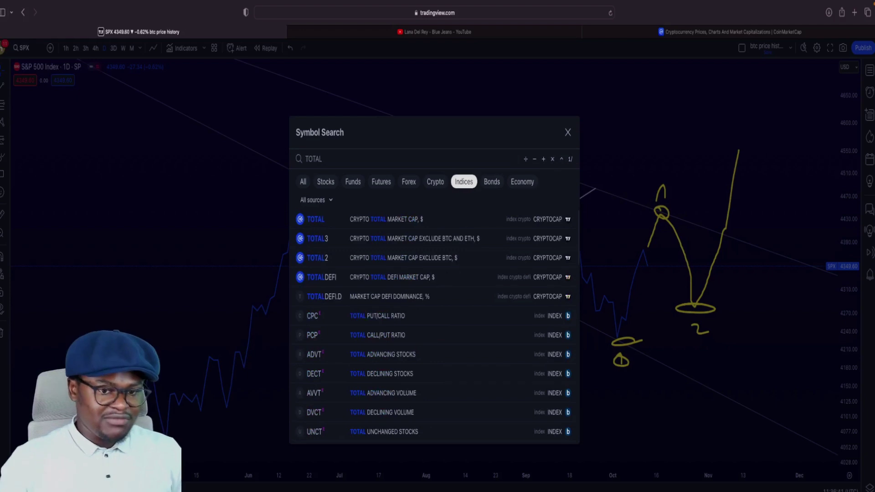
pyautogui.click(459, 219)
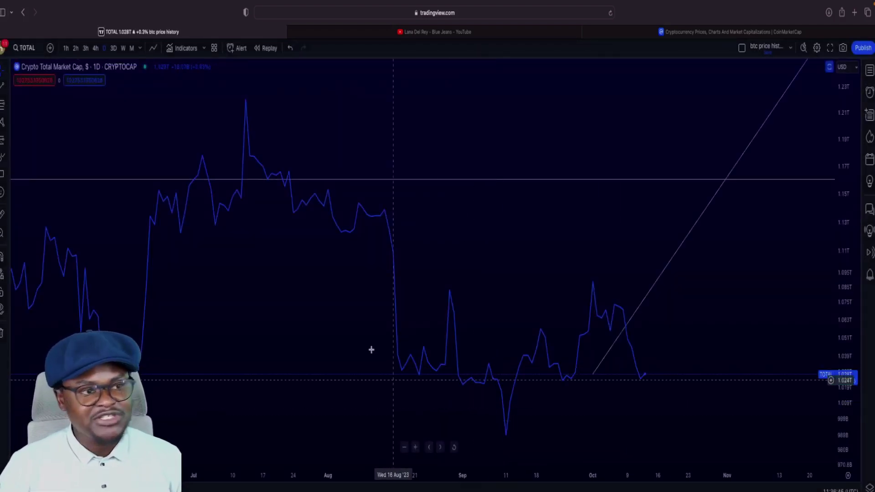
pyautogui.click(124, 49)
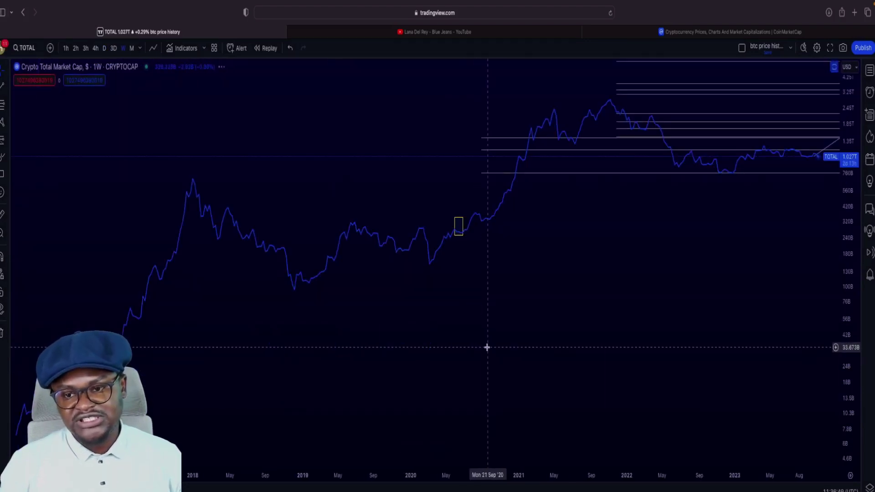
pyautogui.scroll(-4, 617, 199)
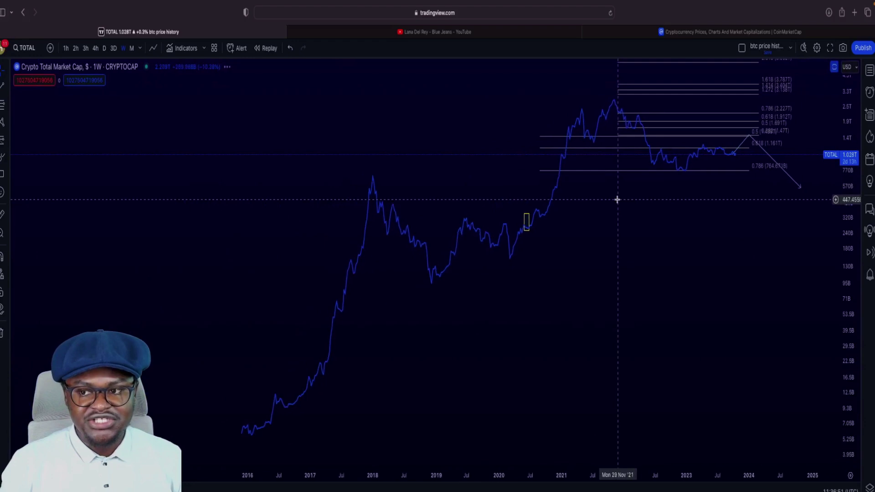
pyautogui.scroll(-1, 617, 200)
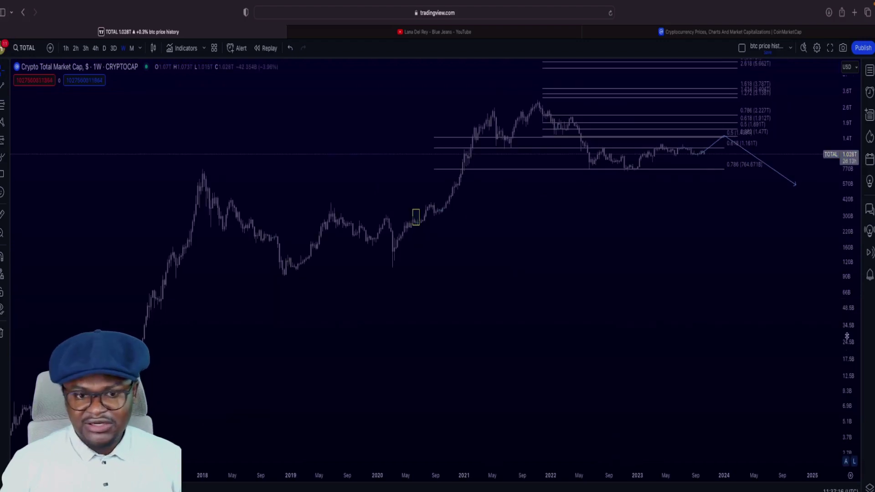
# Step: Draw a Trend-Based Fib Extension from the December 2018 low to the December 2017 high, with its third point in 2023 near the low's level
pyautogui.moveTo(847, 336); pyautogui.dragTo(588, 336)
pyautogui.scroll(1, 587, 334)
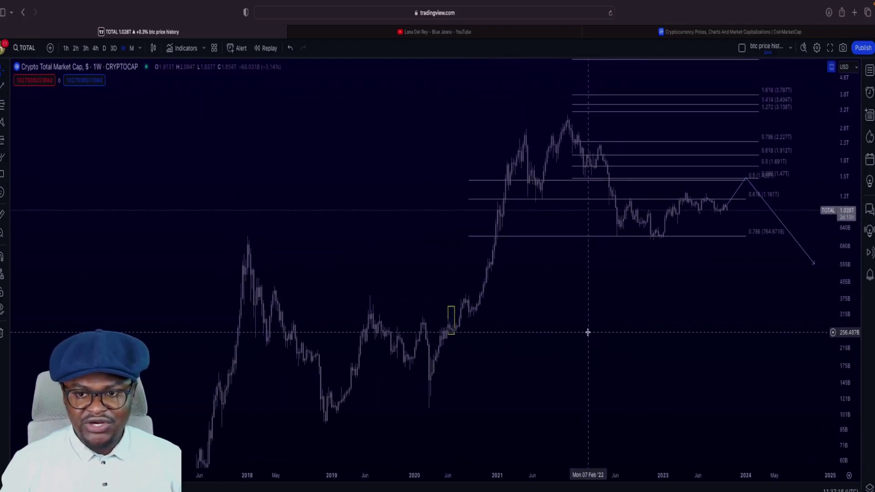
pyautogui.scroll(-1, 588, 332)
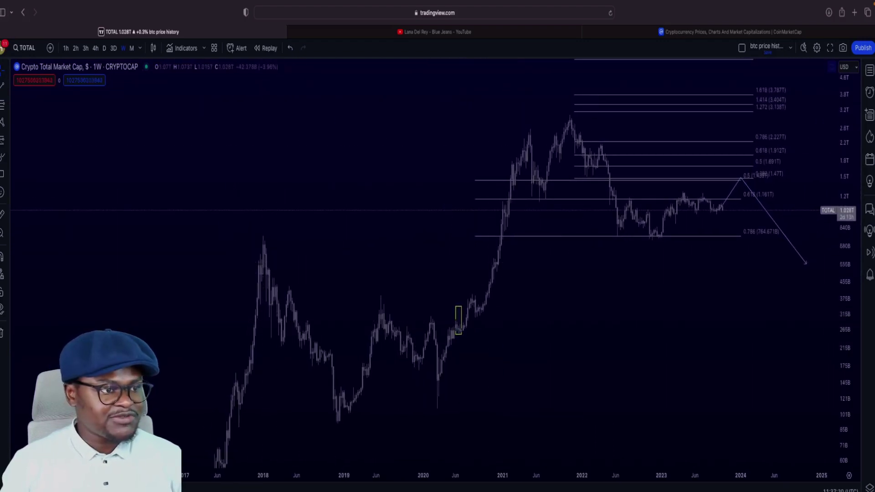
pyautogui.click(6, 110)
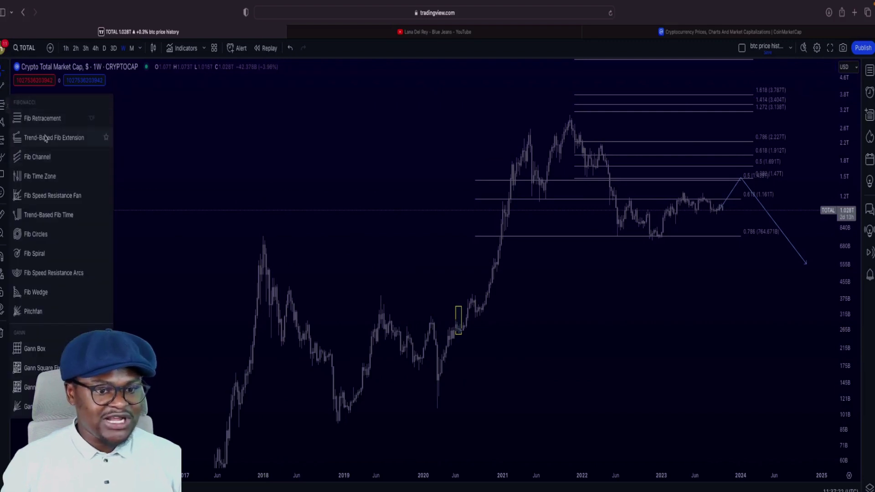
pyautogui.click(35, 156)
pyautogui.click(337, 422)
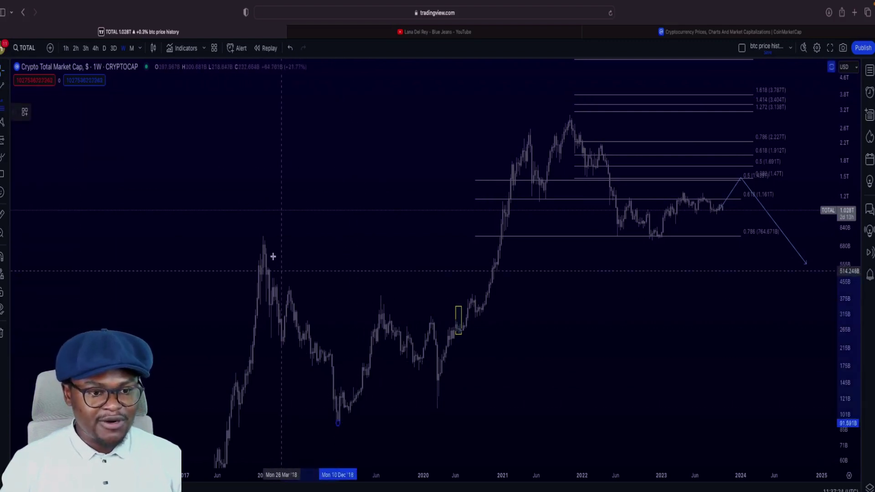
pyautogui.click(261, 237)
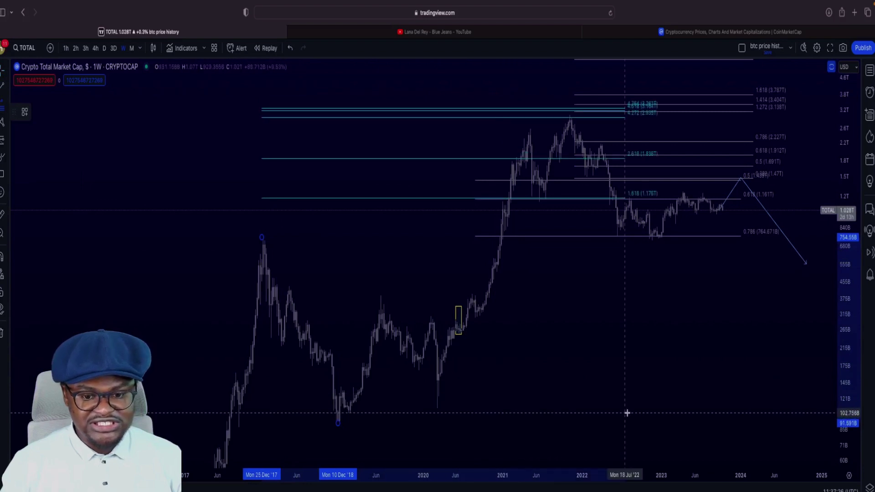
pyautogui.click(701, 408)
# Step: Examine how the market cap's 2021 peaks, pullbacks and 2023 highs line up with the teal extension levels from 1.618 to 4.764
pyautogui.moveTo(473, 211); pyautogui.dragTo(509, 188)
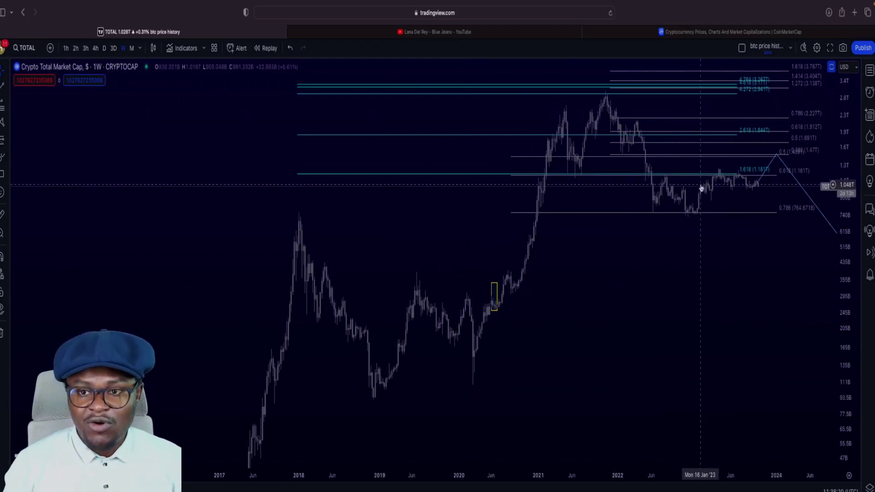
pyautogui.moveTo(855, 267); pyautogui.dragTo(851, 228)
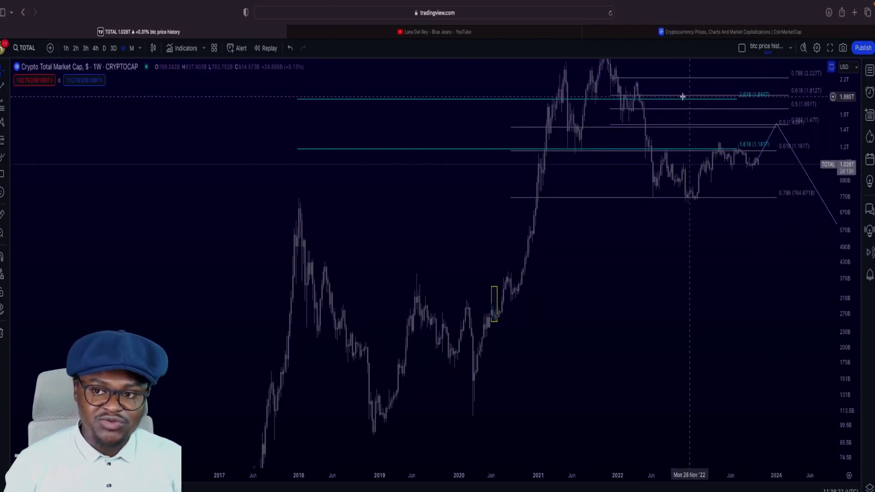
pyautogui.moveTo(688, 85); pyautogui.dragTo(633, 298)
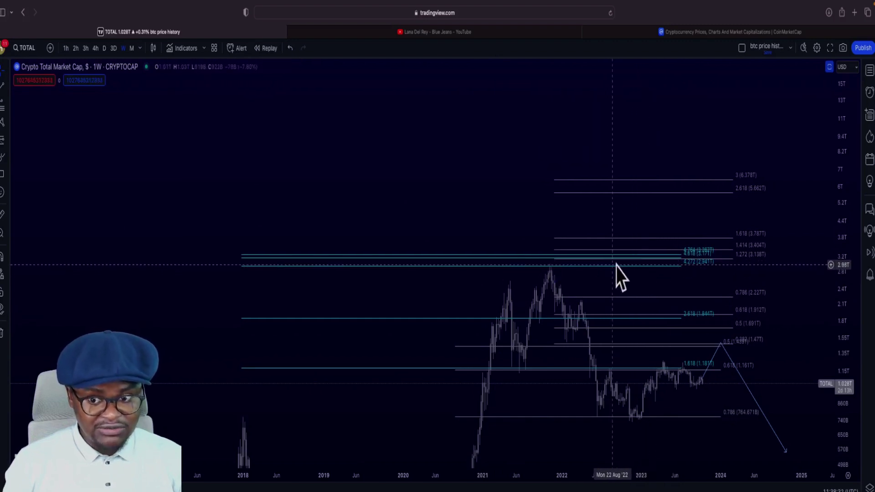
pyautogui.moveTo(617, 279); pyautogui.dragTo(638, 142)
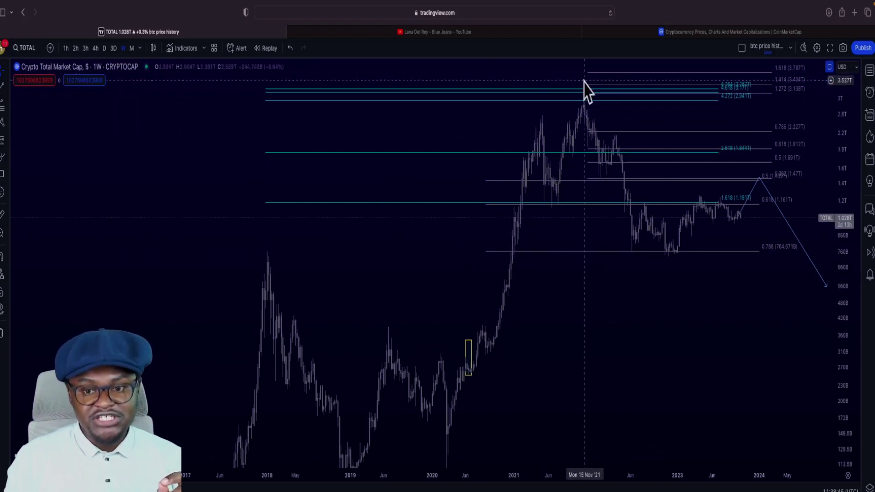
pyautogui.scroll(5, 549, 206)
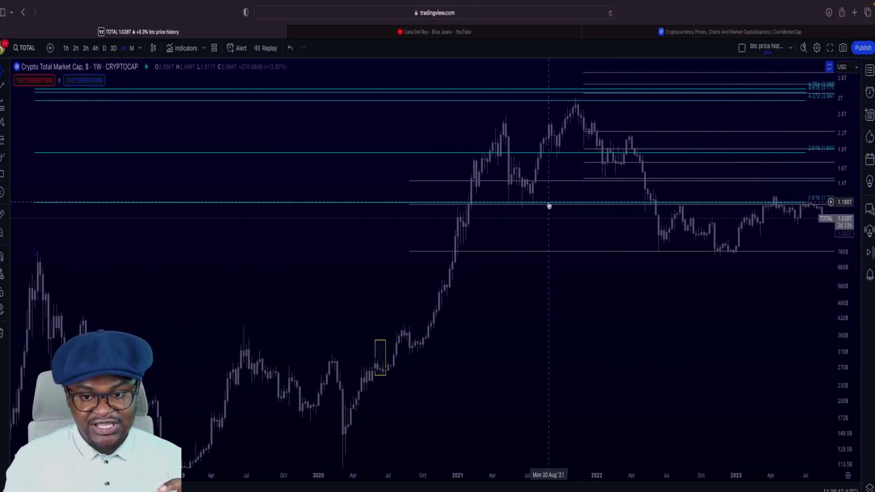
pyautogui.scroll(-2, 587, 208)
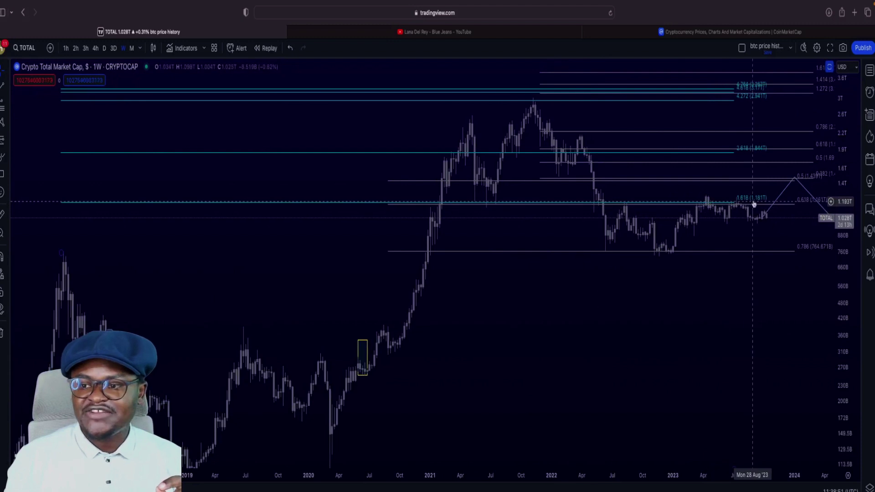
pyautogui.scroll(3, 741, 207)
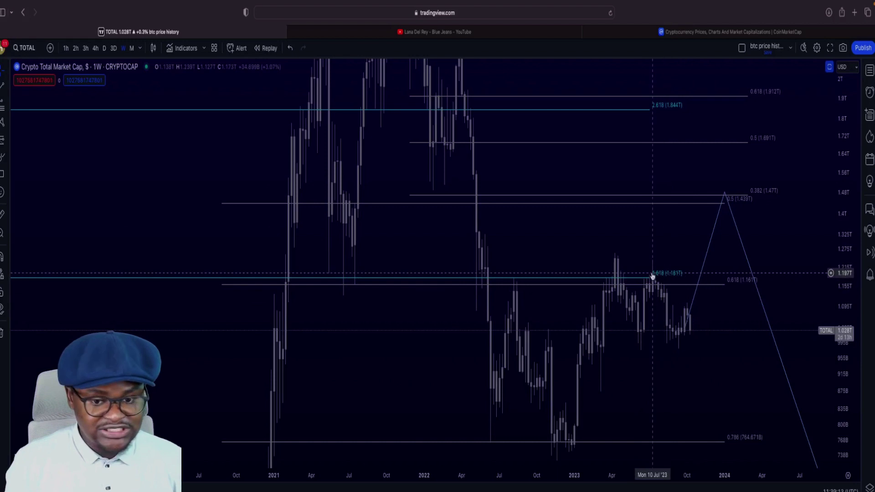
pyautogui.scroll(-5, 435, 326)
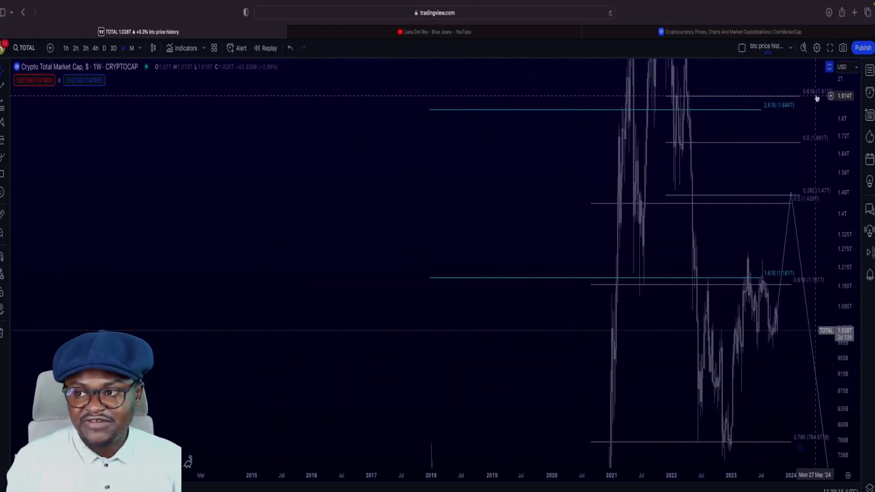
pyautogui.scroll(-2, 820, 394)
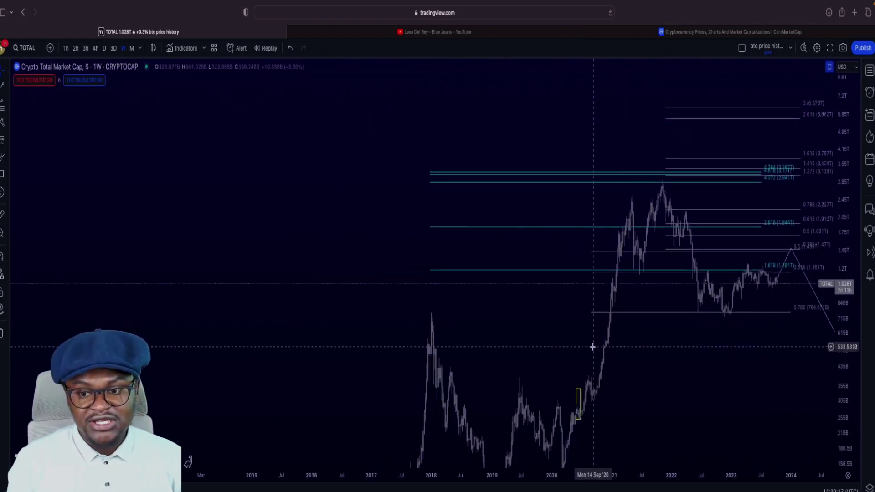
pyautogui.moveTo(566, 335); pyautogui.dragTo(523, 238)
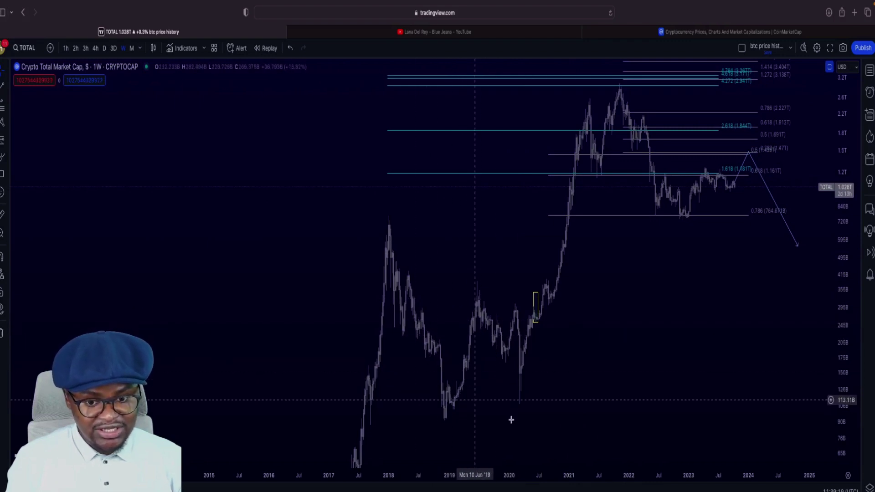
# Step: Brush a yellow W-shaped price pattern in the empty chart area around 2029 to 2031 and underline both of its lows
pyautogui.hscroll(10, 463, 337)
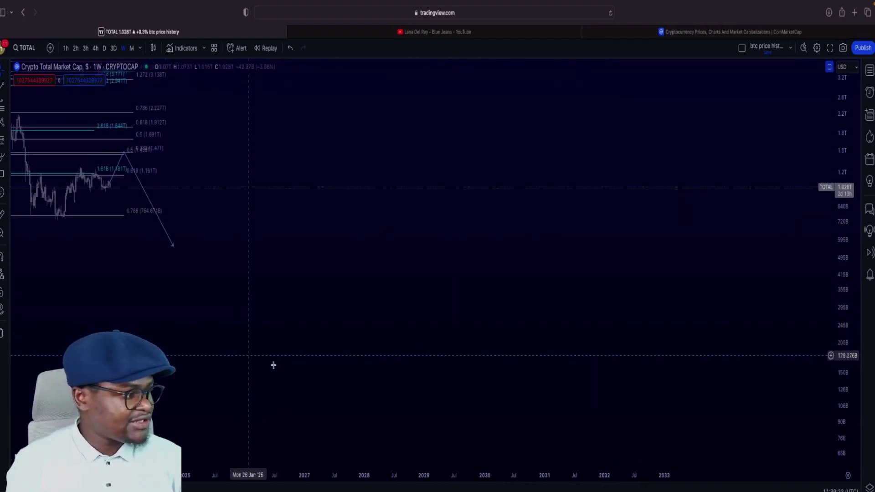
pyautogui.click(3, 158)
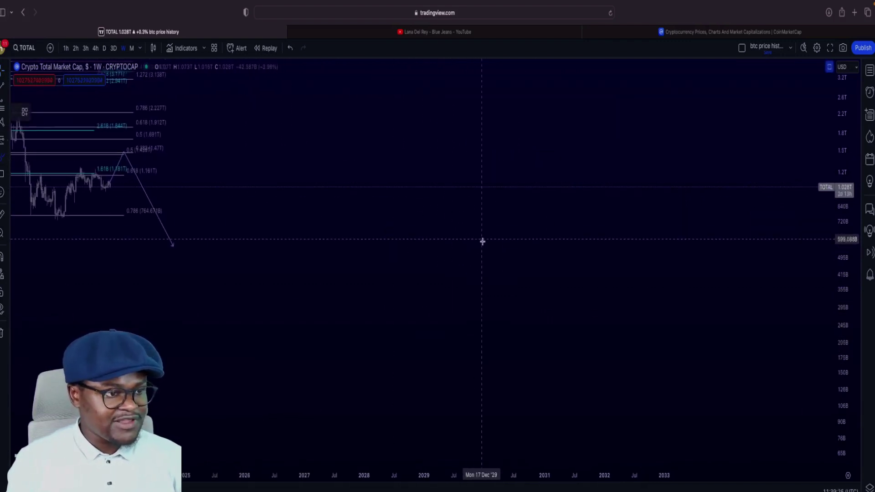
pyautogui.moveTo(443, 203)
pyautogui.mouseDown()
pyautogui.moveTo(463, 313)
pyautogui.moveTo(559, 212)
pyautogui.mouseUp()
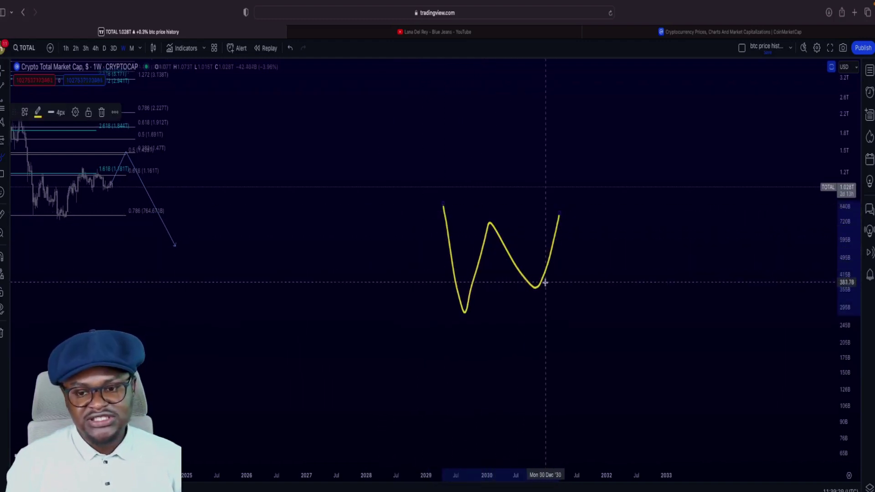
pyautogui.moveTo(519, 286); pyautogui.dragTo(539, 288)
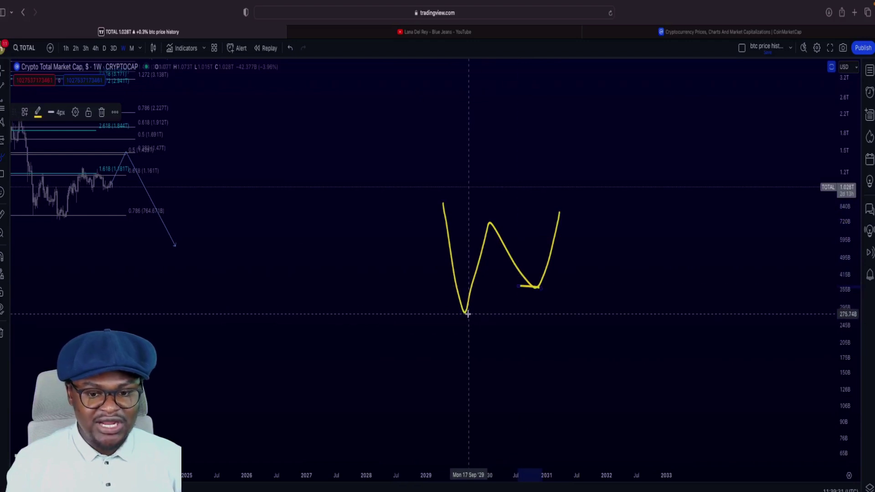
pyautogui.moveTo(467, 315); pyautogui.dragTo(451, 315)
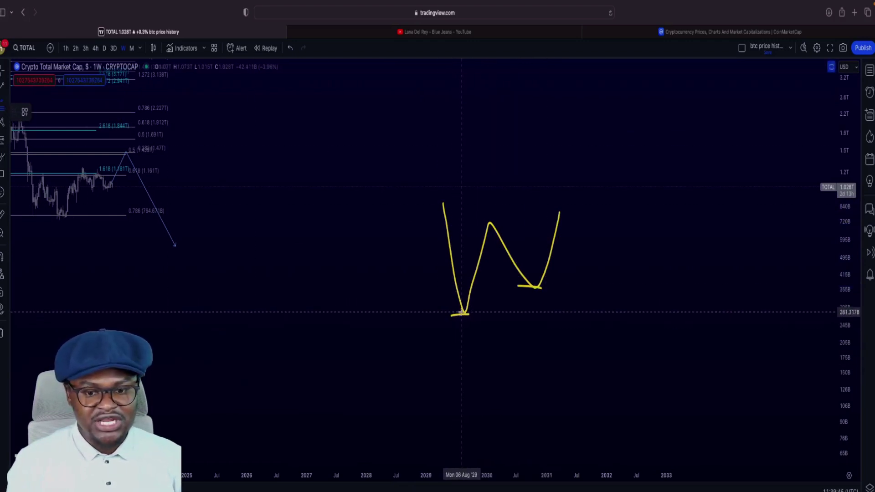
# Step: Place a Trend-Based Fib Extension from the W's first low to its starting high and out level with the second low, and enable its 3 level
pyautogui.click(464, 314)
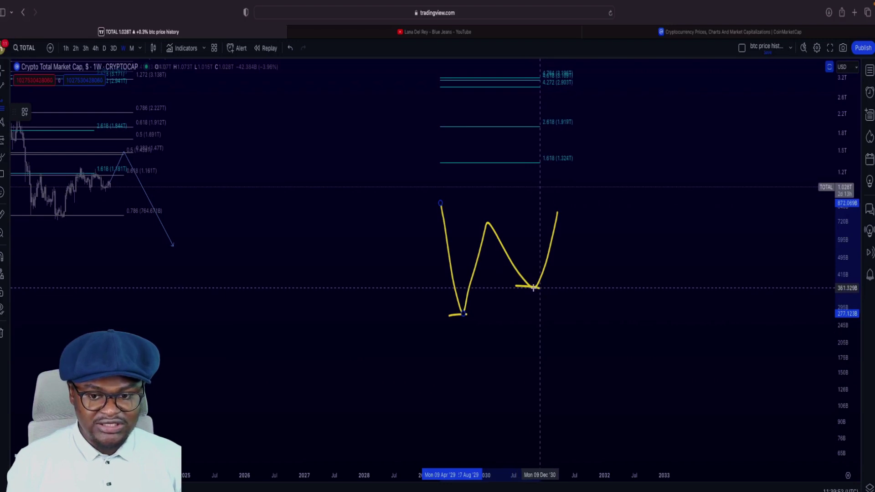
pyautogui.click(648, 289)
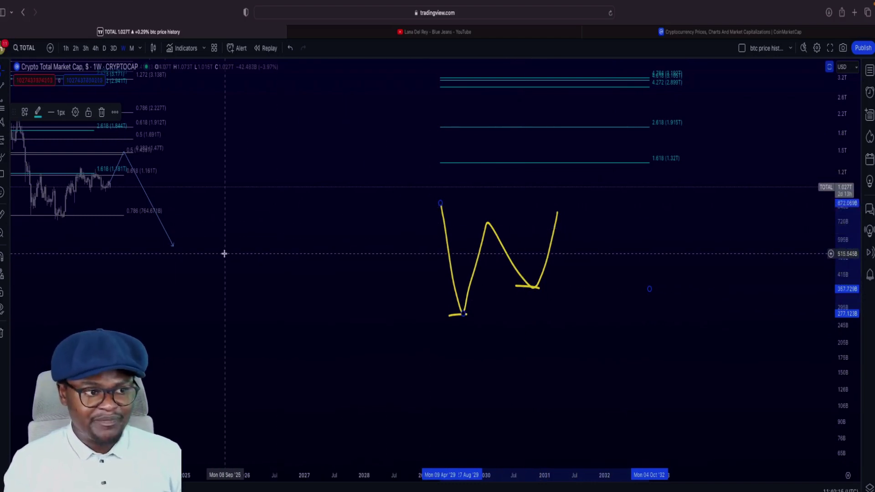
pyautogui.doubleClick(437, 257)
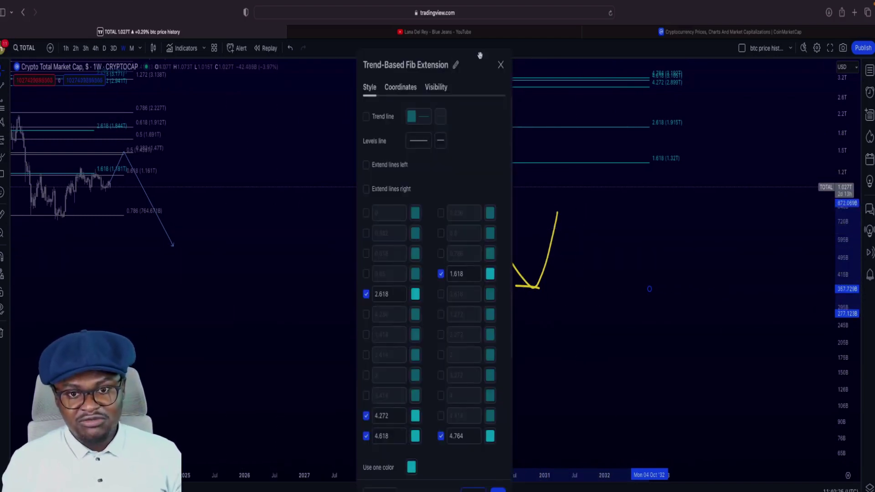
pyautogui.moveTo(480, 55); pyautogui.dragTo(369, 64)
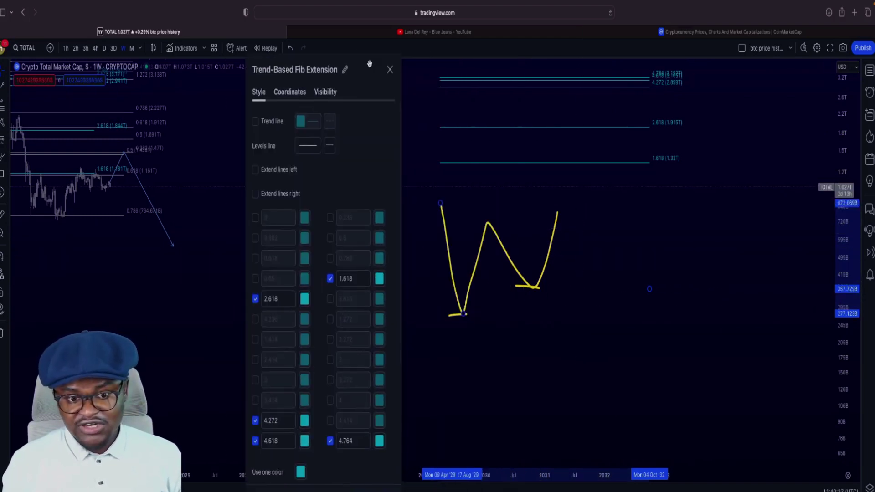
pyautogui.click(255, 380)
pyautogui.press('Escape')
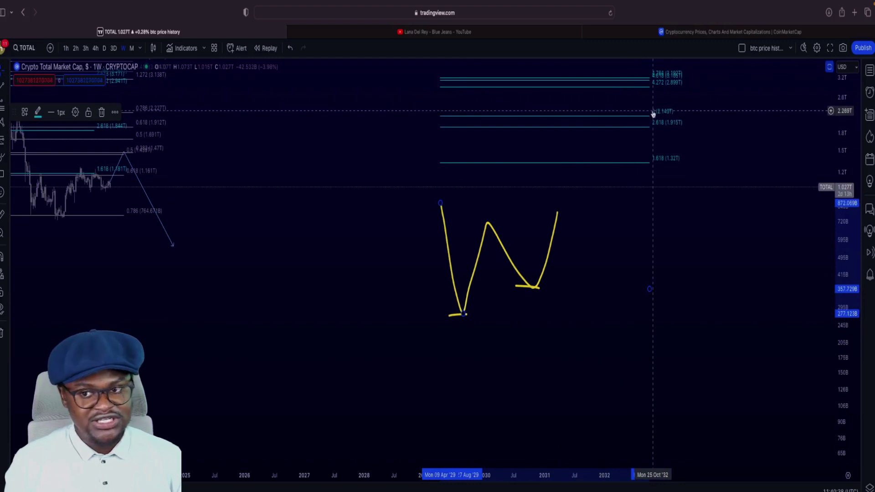
# Step: Switch the crypto total market cap chart to the 1-month timeframe and frame the candles from 2017 to 2024
pyautogui.hscroll(-15, 296, 243)
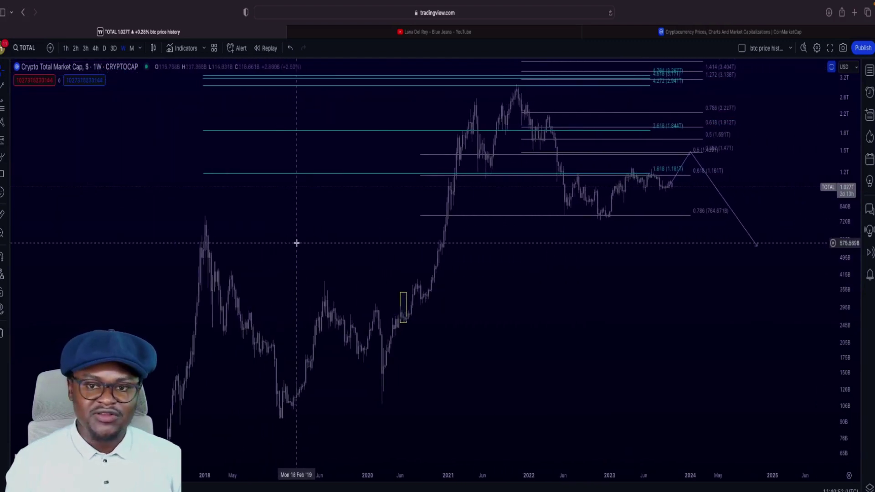
pyautogui.hscroll(3, 296, 243)
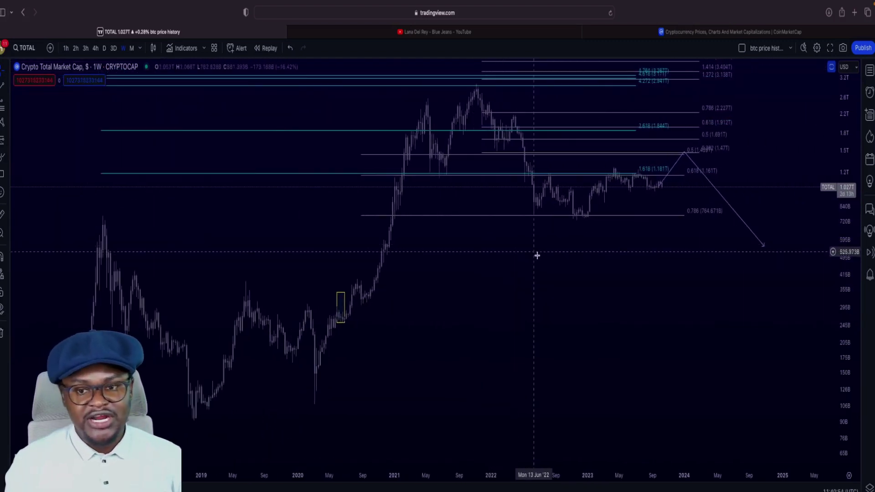
pyautogui.write('1M')
pyautogui.press('Return')
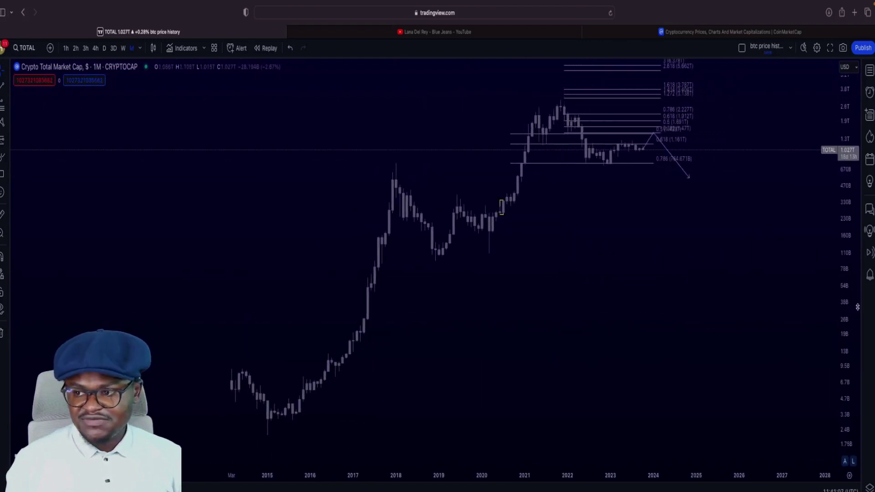
pyautogui.moveTo(671, 191); pyautogui.dragTo(616, 322)
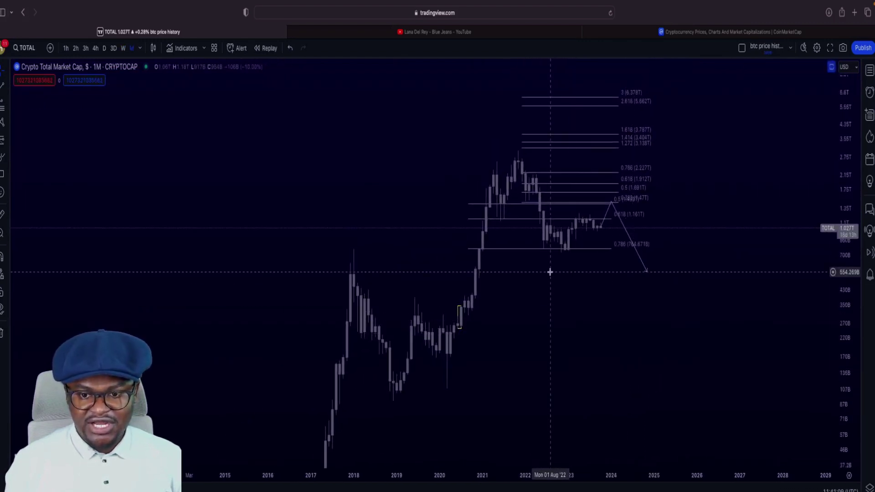
pyautogui.scroll(2, 542, 256)
pyautogui.click(545, 250)
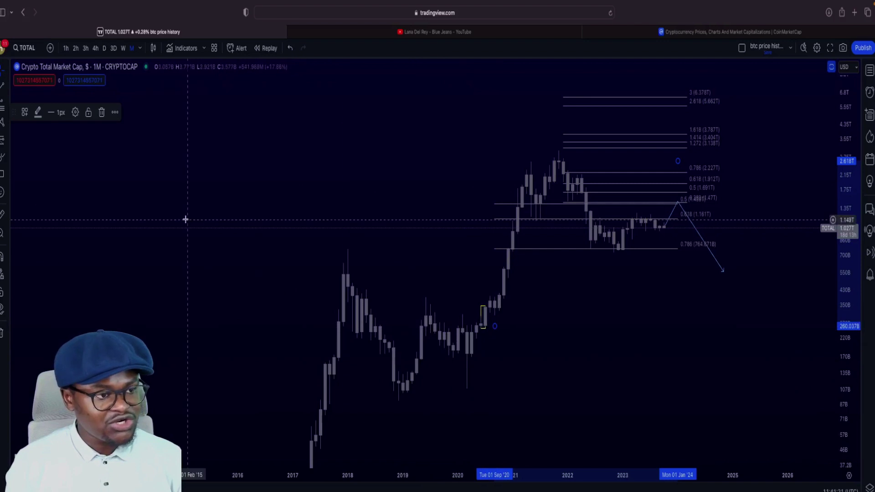
# Step: Brush a yellow bull-flag pattern with a breakout line in the empty area around 2016 to 2018, and remove it again
pyautogui.click(3, 159)
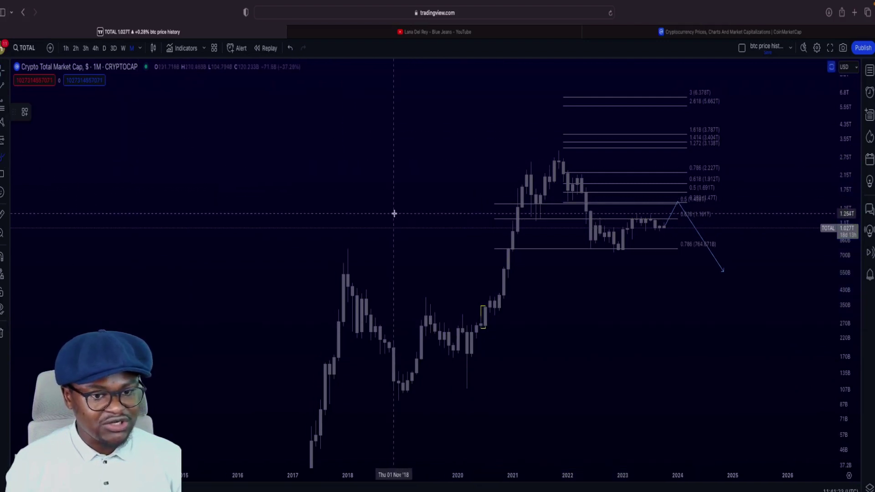
pyautogui.moveTo(256, 285)
pyautogui.mouseDown()
pyautogui.moveTo(275, 196)
pyautogui.moveTo(308, 237)
pyautogui.moveTo(273, 220)
pyautogui.moveTo(321, 214)
pyautogui.moveTo(384, 121)
pyautogui.mouseUp()
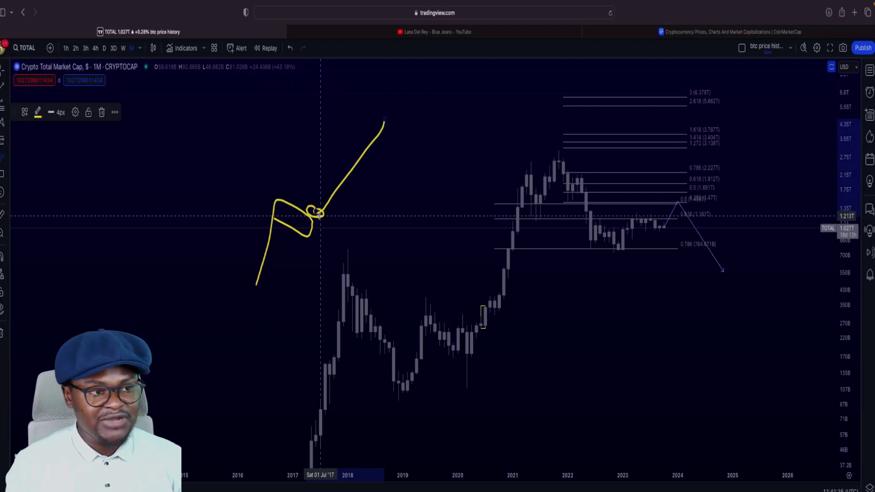
pyautogui.press('super+z')
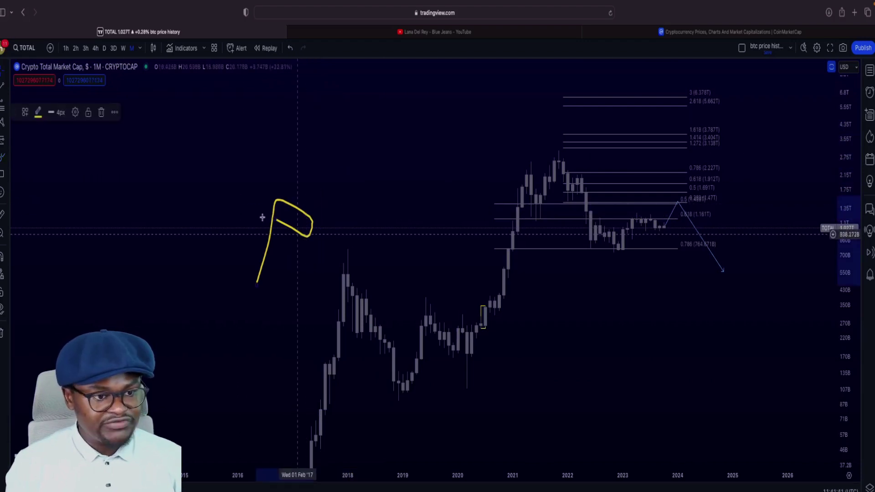
pyautogui.click(102, 112)
# Step: Change the monthly market cap chart from candles to the Line type
pyautogui.click(5, 109)
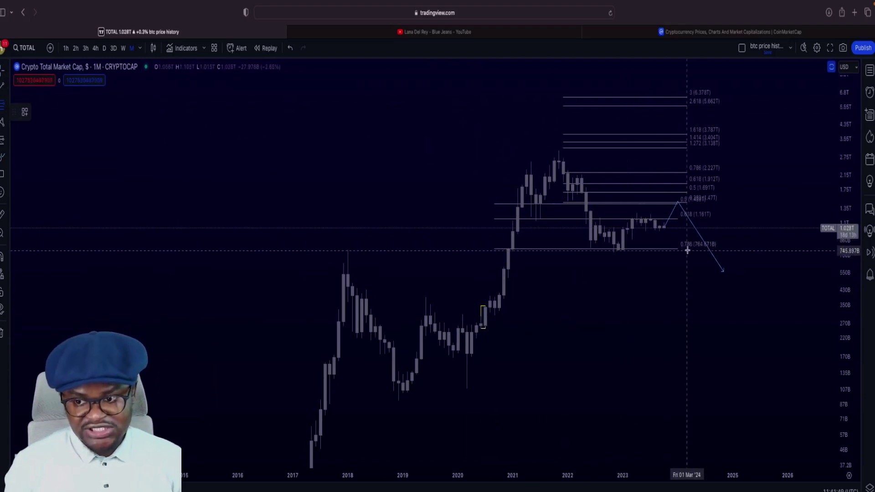
pyautogui.click(153, 47)
pyautogui.click(173, 135)
pyautogui.hscroll(3, 664, 346)
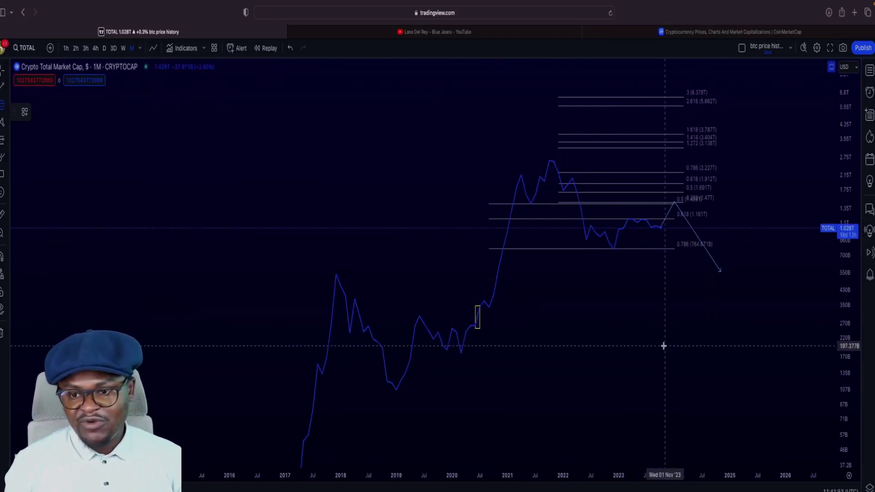
pyautogui.scroll(3, 625, 228)
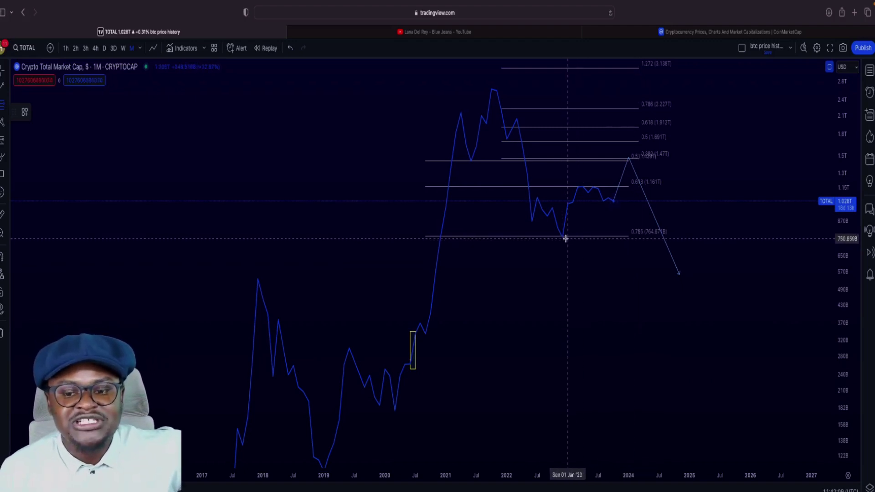
pyautogui.scroll(3, 640, 287)
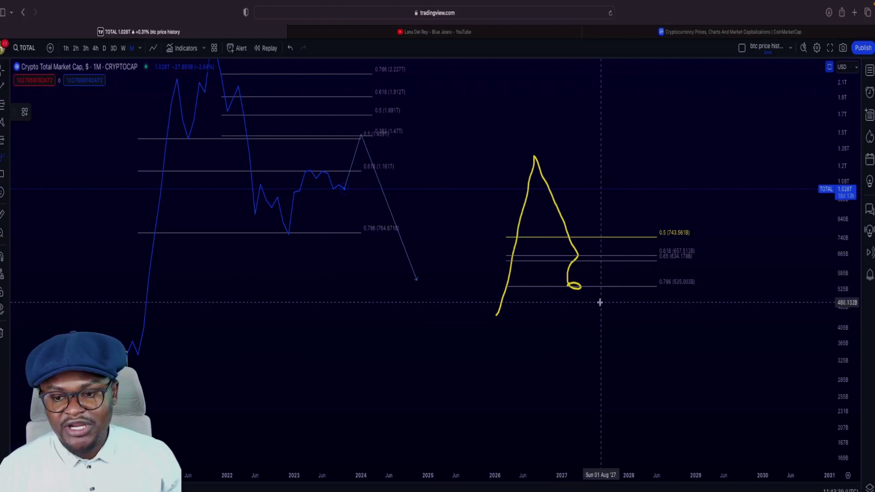
# Step: Brush short yellow marks beside the example pattern's circled 0.786 low and at about 970B above it
pyautogui.click(583, 286)
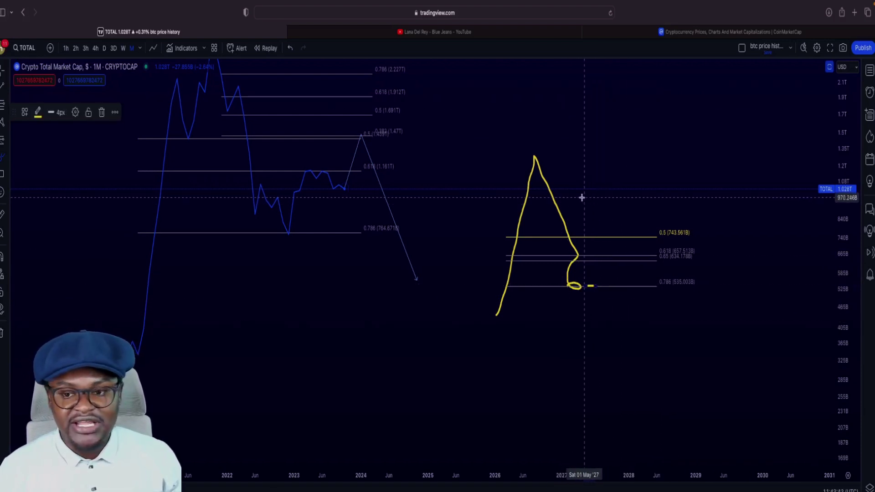
pyautogui.moveTo(587, 197); pyautogui.dragTo(610, 197)
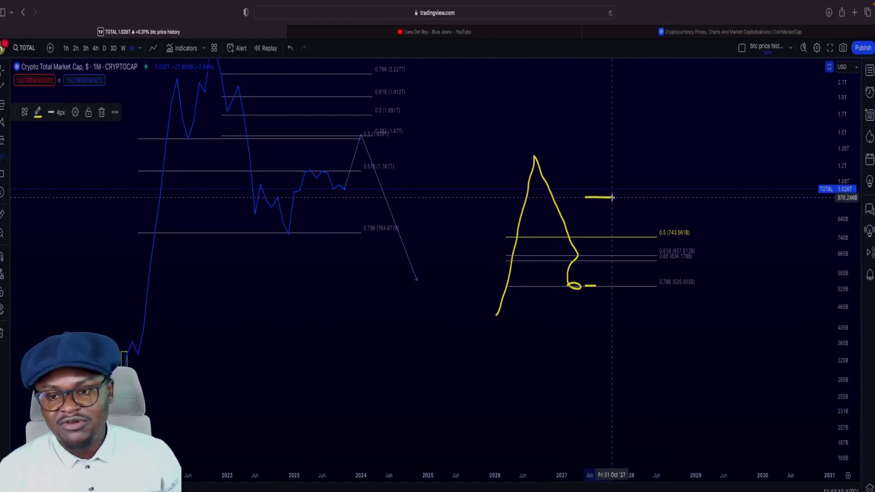
pyautogui.click(76, 112)
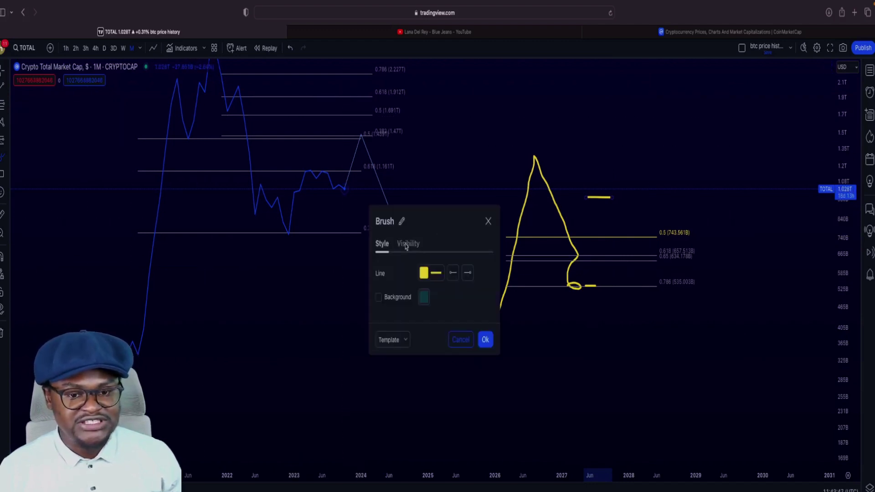
pyautogui.click(408, 245)
pyautogui.click(515, 222)
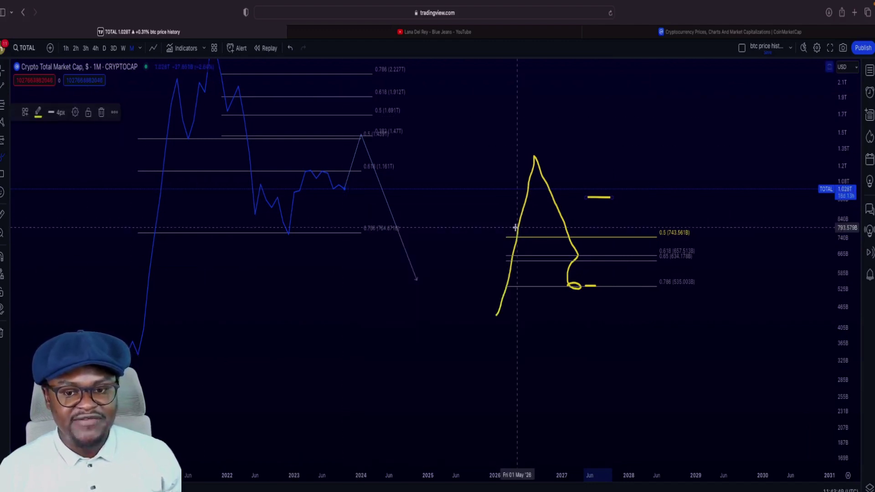
# Step: Enable the 0.236 and 0.382 levels on the Fib Retracement drawn over the yellow example pattern
pyautogui.click(618, 286)
pyautogui.click(75, 113)
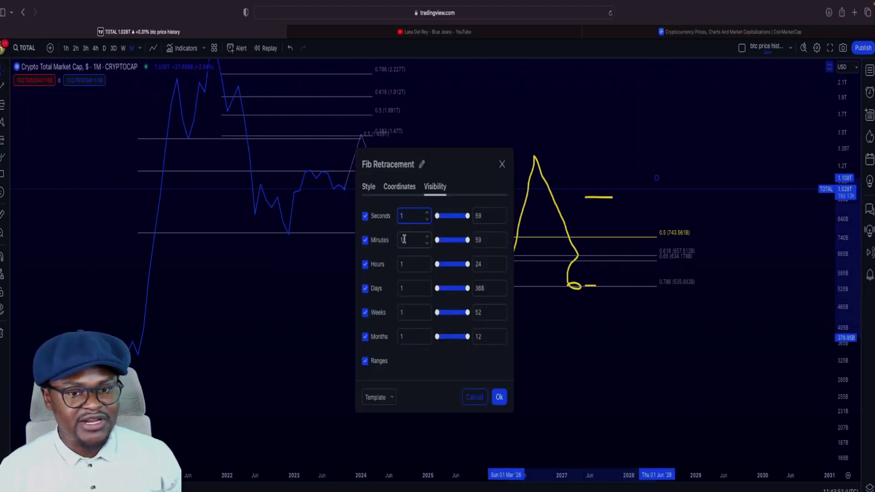
pyautogui.click(367, 188)
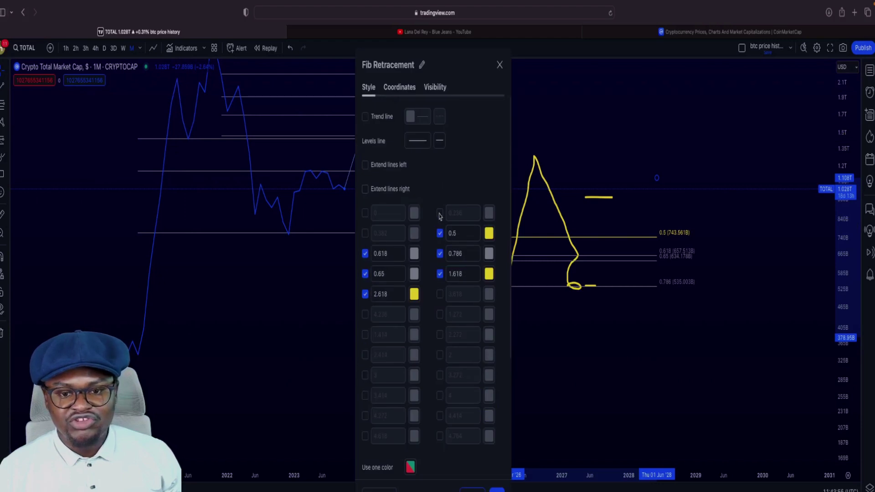
pyautogui.press('Escape')
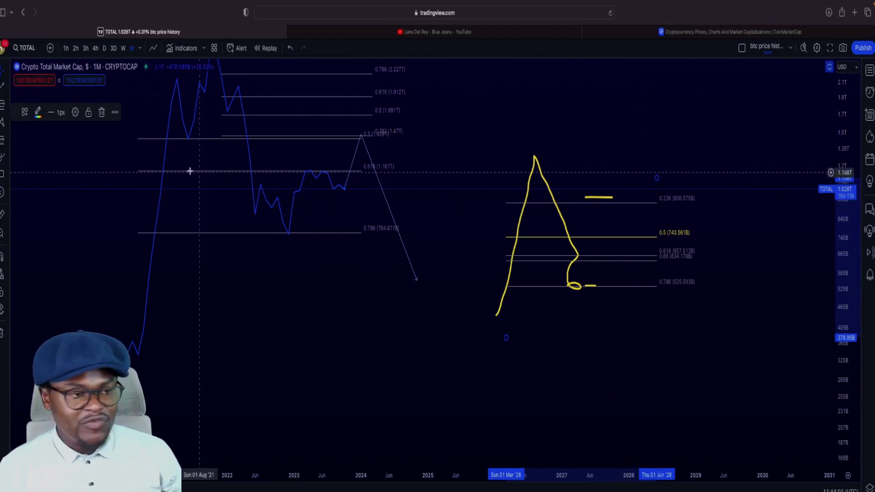
pyautogui.click(75, 112)
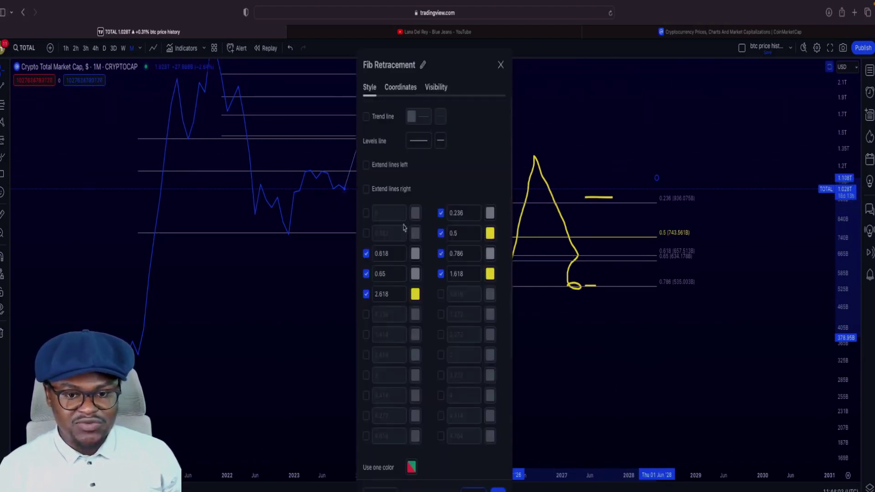
pyautogui.click(366, 233)
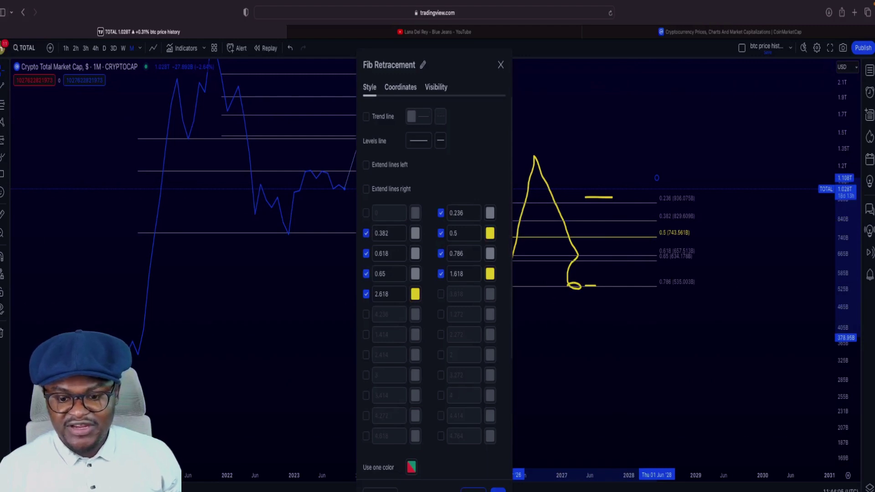
pyautogui.press('Escape')
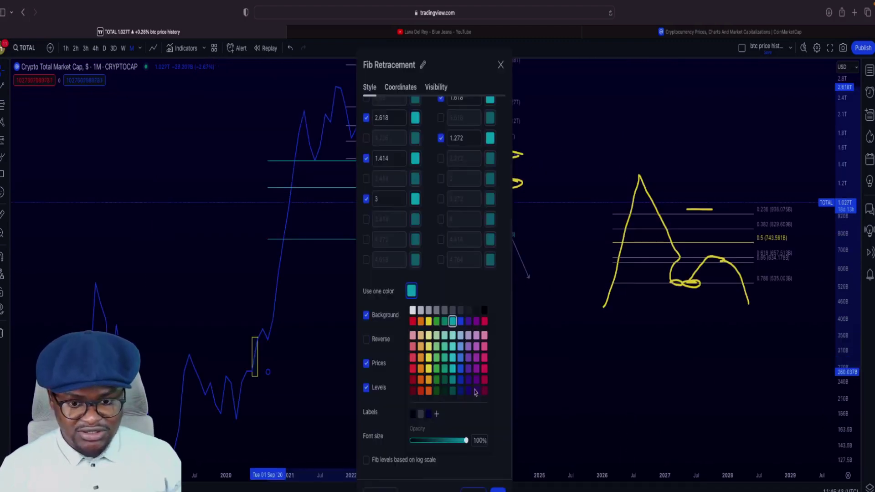
# Step: Colour all levels of the September 2020 to January 2024 Fib Retracement yellow and enable its 0.236 level
pyautogui.click(429, 321)
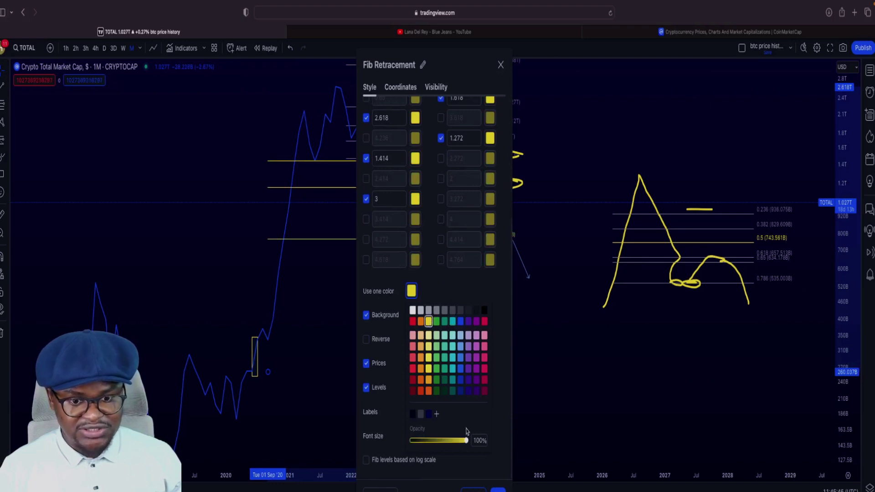
pyautogui.scroll(5, 453, 180)
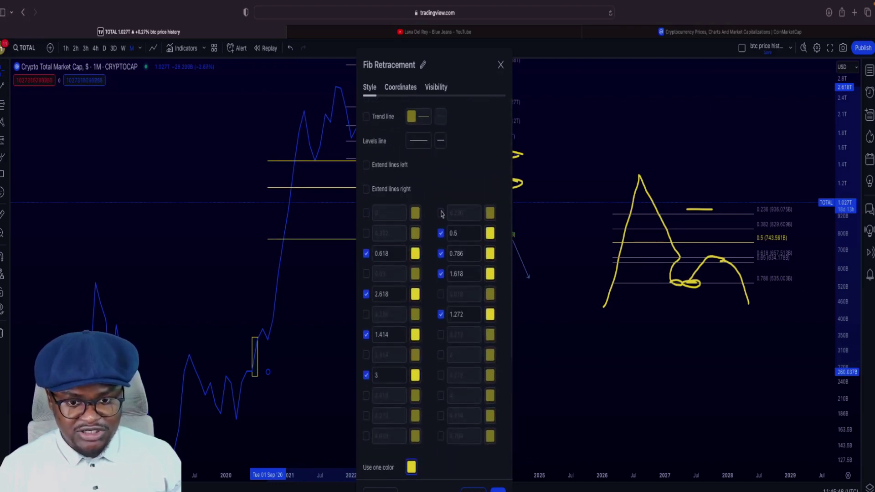
pyautogui.click(497, 489)
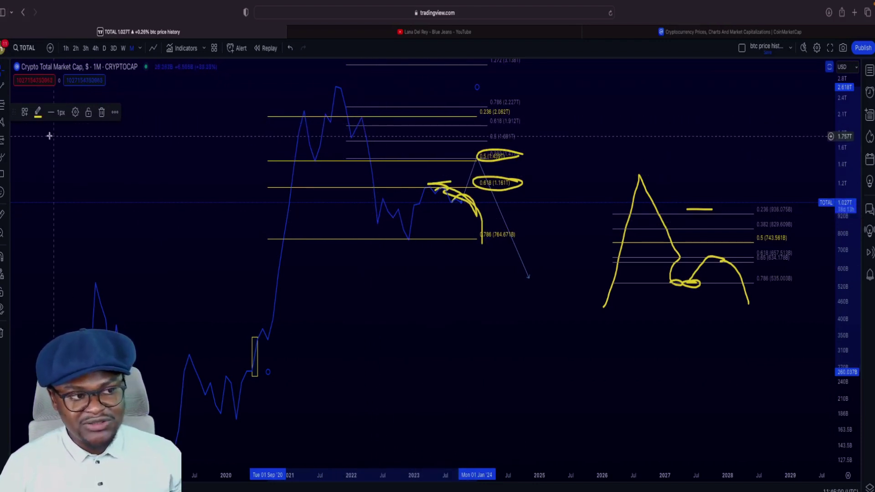
# Step: Move the floating drawing toolbar aside and change the market cap chart back to the Candles type
pyautogui.moveTo(15, 118); pyautogui.dragTo(89, 113)
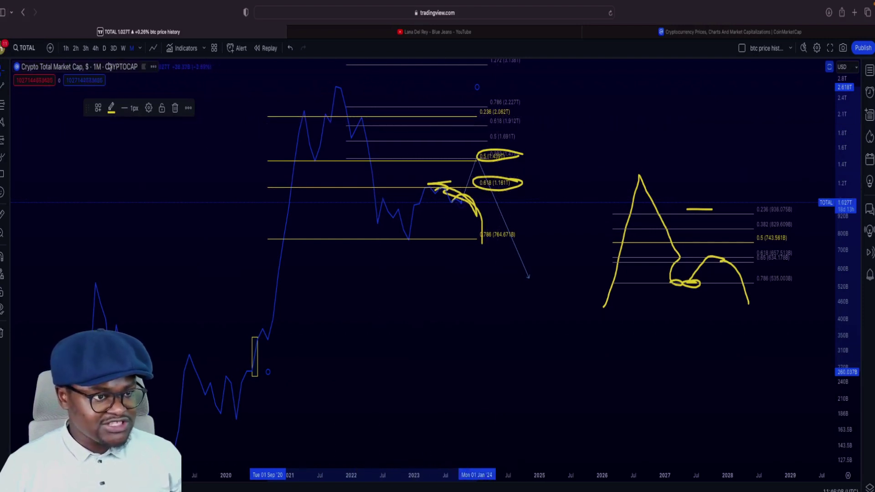
pyautogui.click(153, 49)
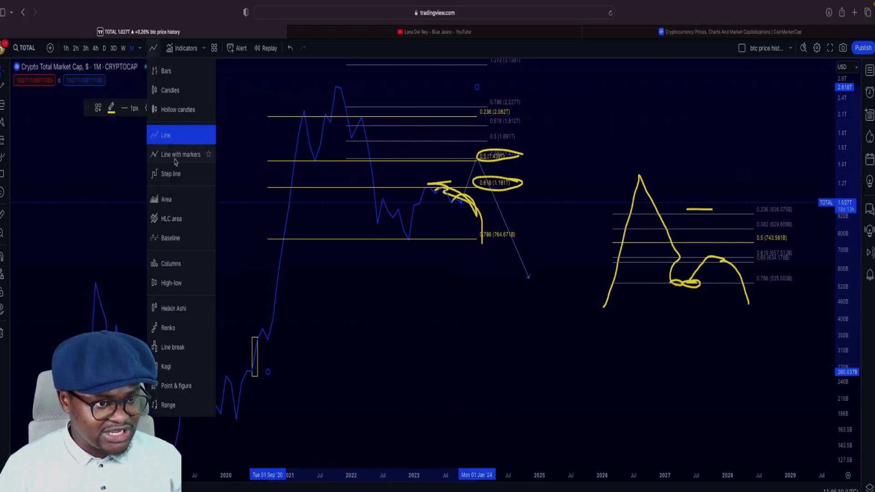
pyautogui.click(167, 90)
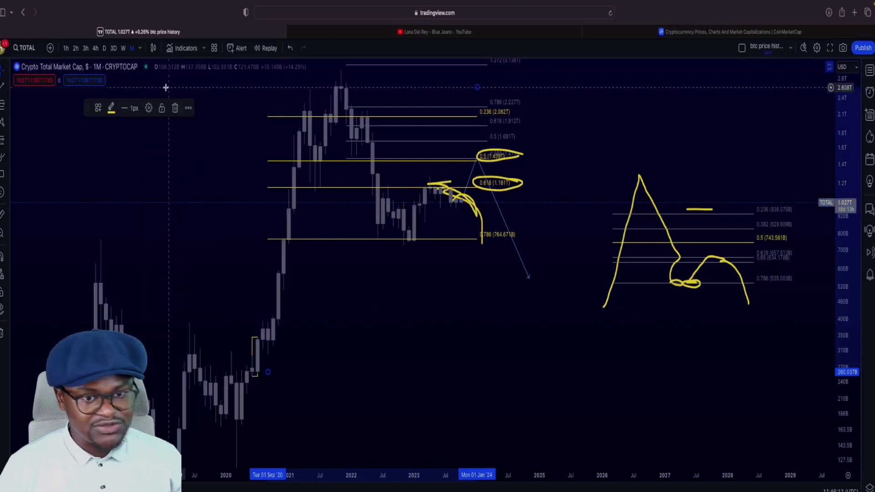
# Step: Draw a Fib Retracement from the November 2021 candle at about 2.585T down to about 2.185T at October 2022
pyautogui.scroll(3, 492, 283)
pyautogui.hscroll(-5, 492, 283)
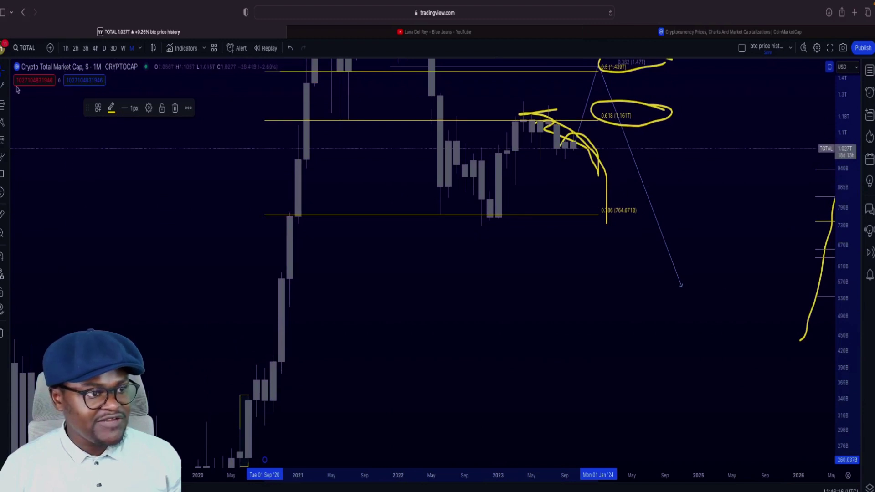
pyautogui.moveTo(485, 112); pyautogui.dragTo(498, 238)
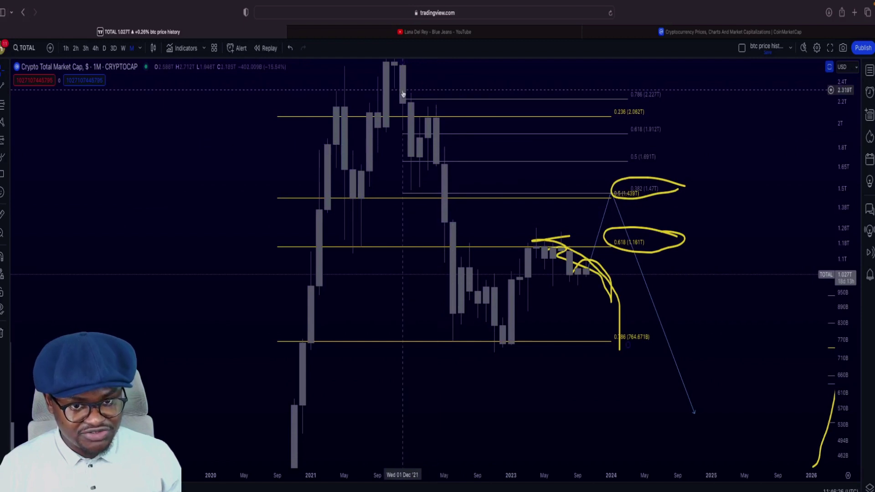
pyautogui.moveTo(406, 105); pyautogui.dragTo(435, 140)
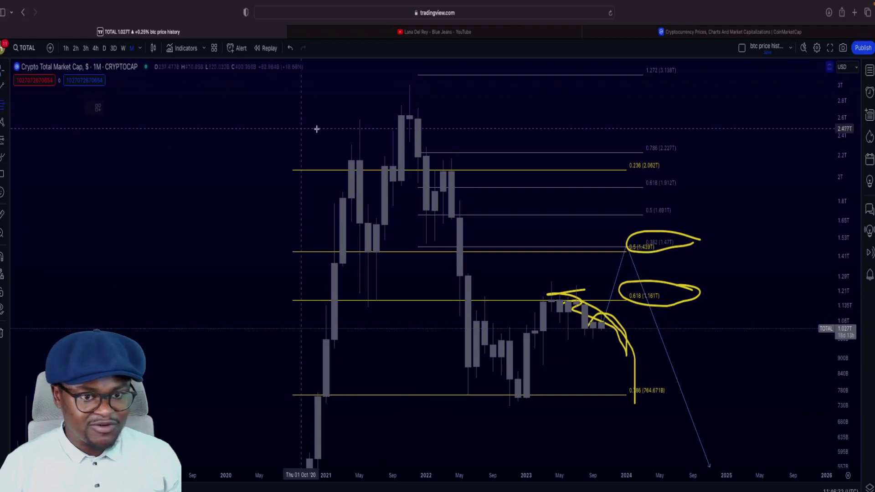
pyautogui.click(500, 156)
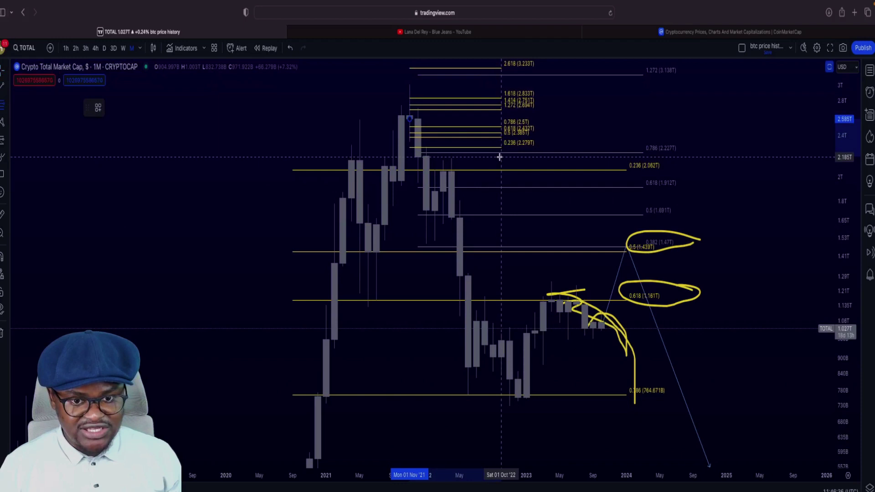
# Step: Draw a Fib Retracement from the April 2022 candle at about 2.049T down to about 1.671T at October 2022
pyautogui.scroll(3, 546, 287)
pyautogui.scroll(5, 546, 287)
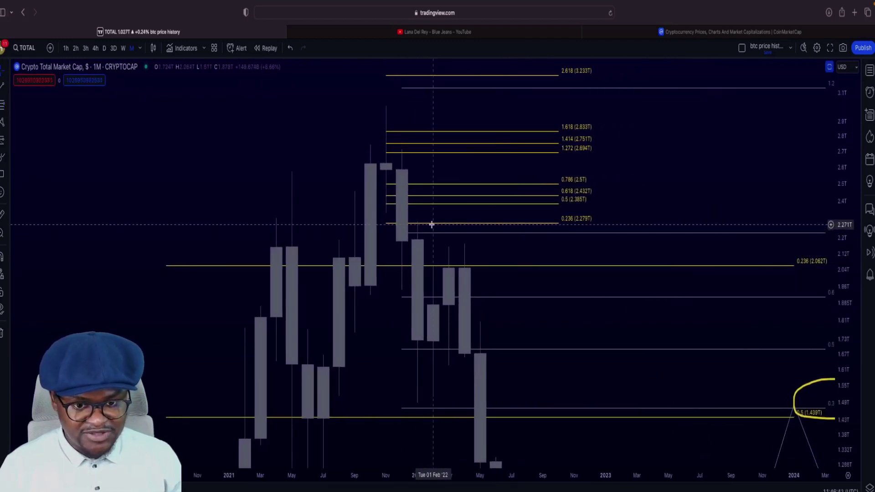
pyautogui.moveTo(537, 336); pyautogui.dragTo(474, 225)
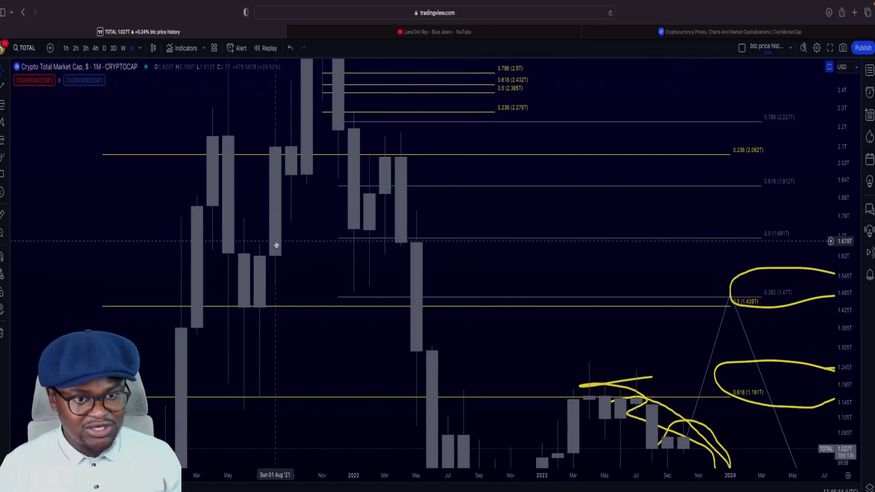
pyautogui.click(3, 105)
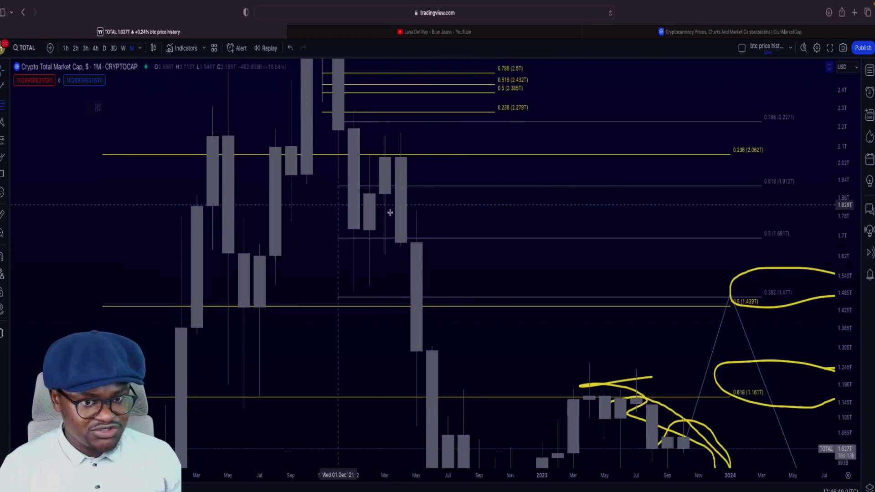
pyautogui.click(395, 157)
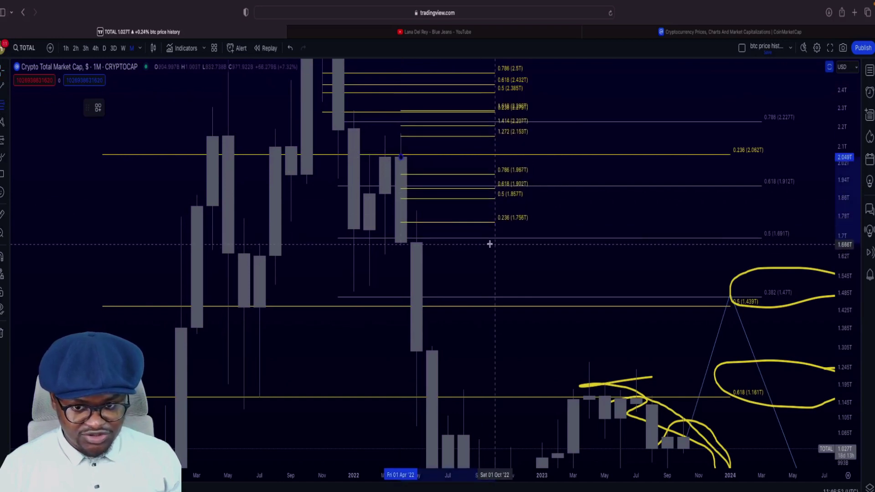
pyautogui.click(490, 244)
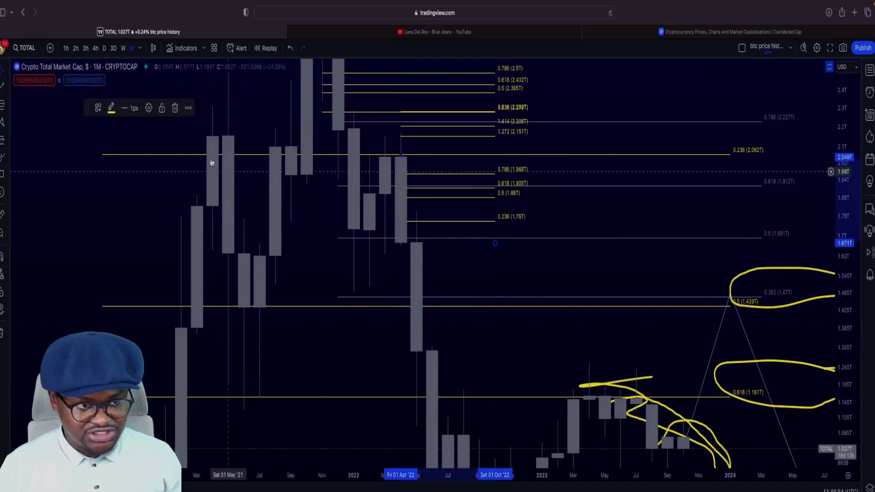
# Step: Enable the 0.382 level on the Fib Retracement drawn from the April 2022 candle
pyautogui.click(148, 107)
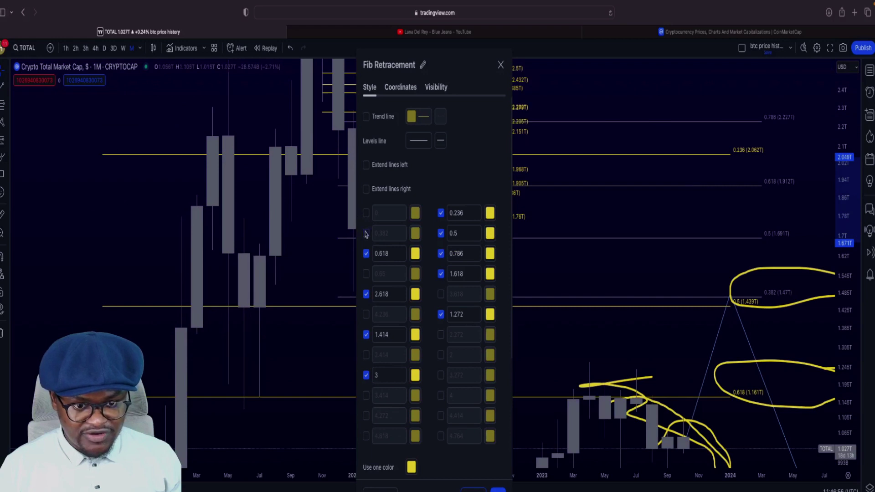
pyautogui.moveTo(457, 61); pyautogui.dragTo(277, 102)
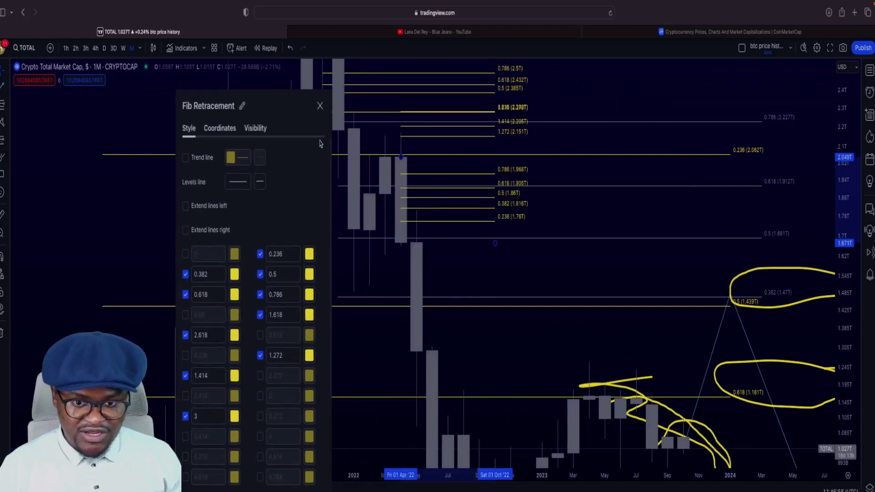
pyautogui.click(319, 106)
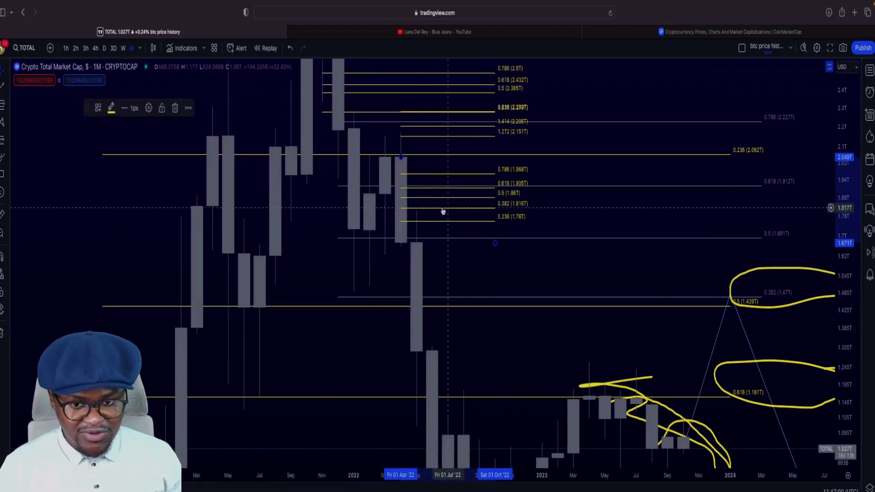
# Step: Delete the yellow brush curves falling from the mid-2023 candles near the 0.618 level
pyautogui.hscroll(5, 463, 254)
pyautogui.scroll(-5, 463, 254)
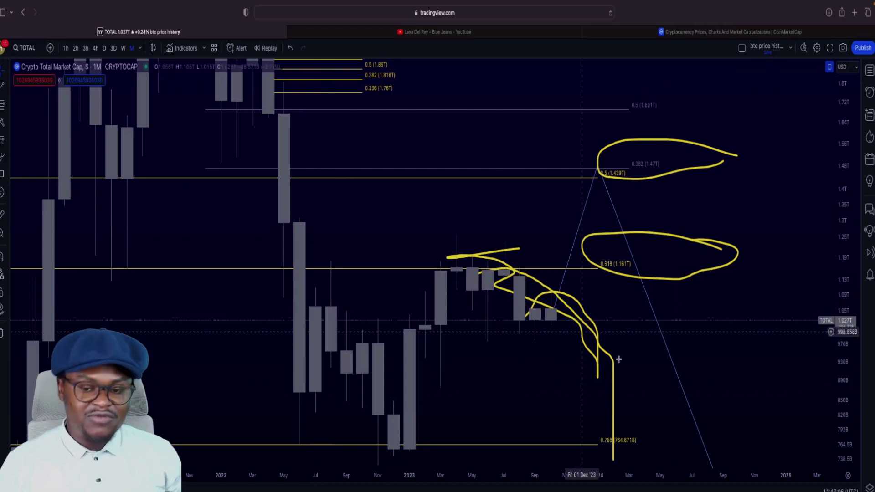
pyautogui.click(558, 314)
pyautogui.click(175, 108)
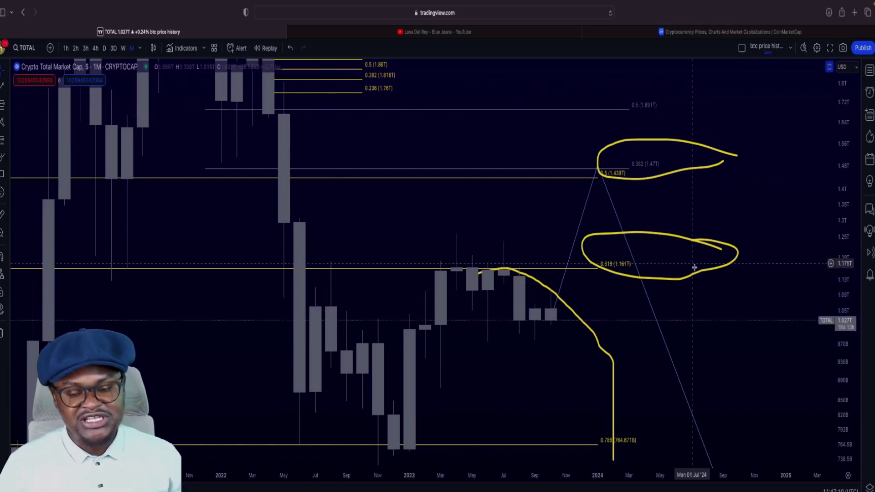
pyautogui.click(570, 310)
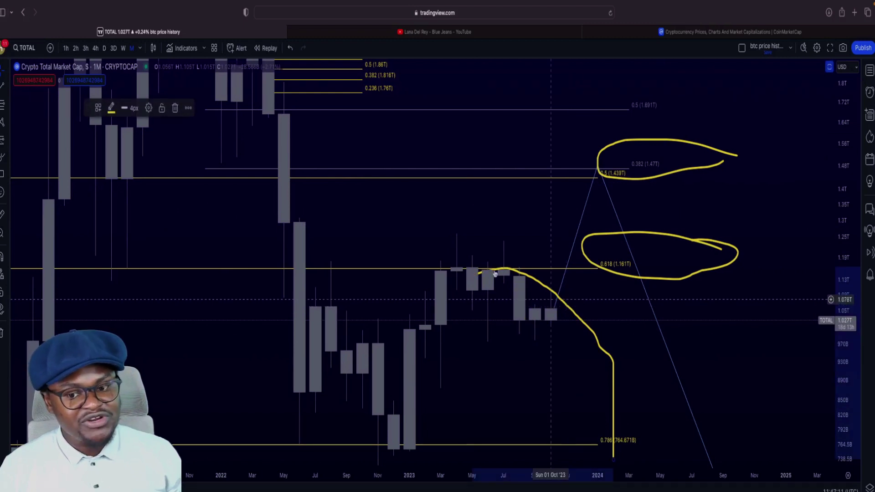
pyautogui.click(175, 108)
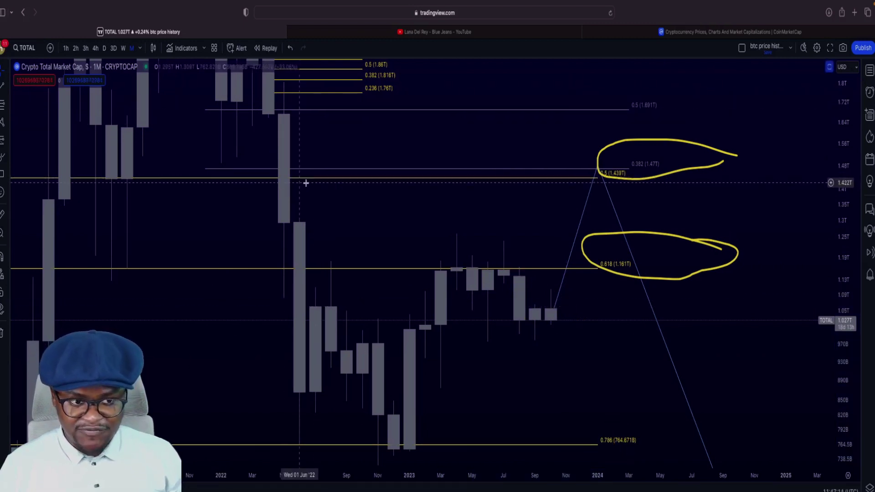
# Step: Examine the projected rise-and-fall path and the Fib Retracement levels against the wider market cap history
pyautogui.scroll(-3, 685, 171)
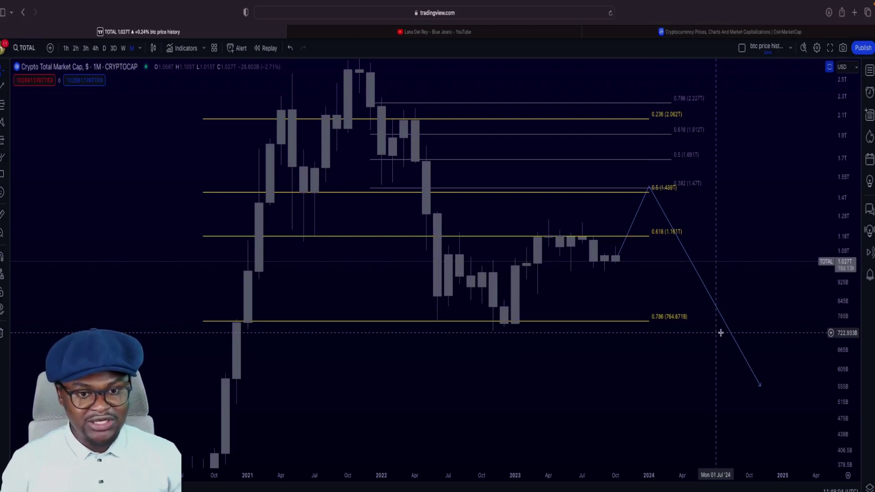
pyautogui.hscroll(2, 683, 319)
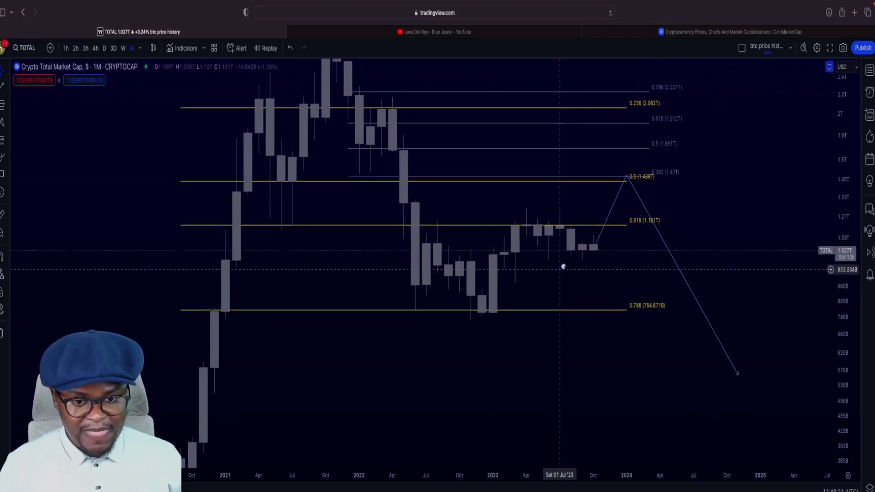
pyautogui.scroll(-2, 558, 271)
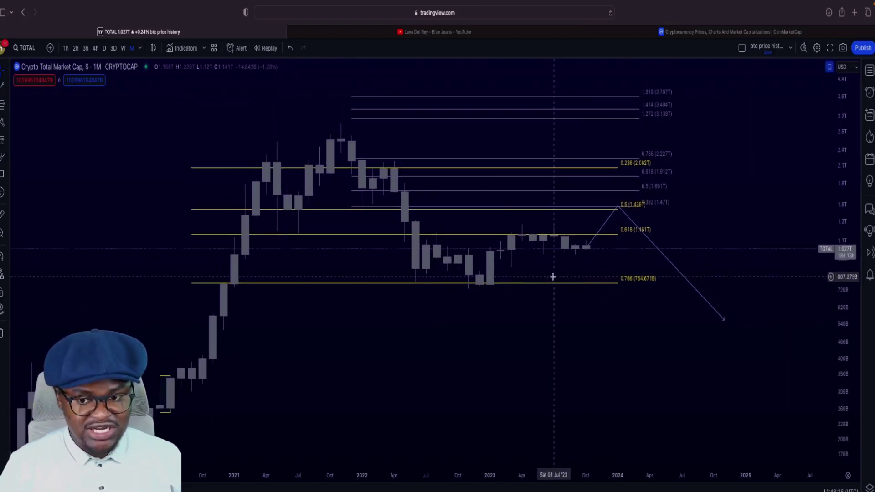
pyautogui.scroll(-3, 552, 277)
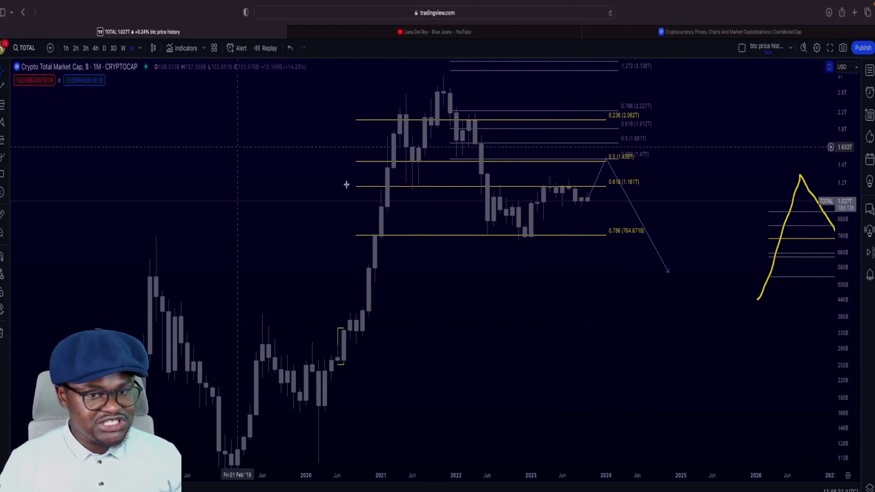
pyautogui.click(599, 159)
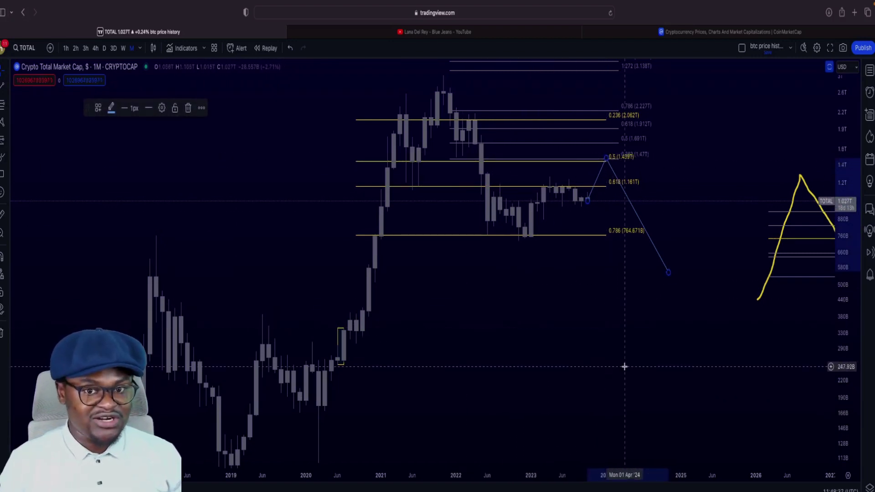
# Step: Draw a trend line along the 2021 highs from March 2021 at about 2.117T to December 2021 at about 2.84T
pyautogui.scroll(3, 471, 264)
pyautogui.scroll(5, 485, 78)
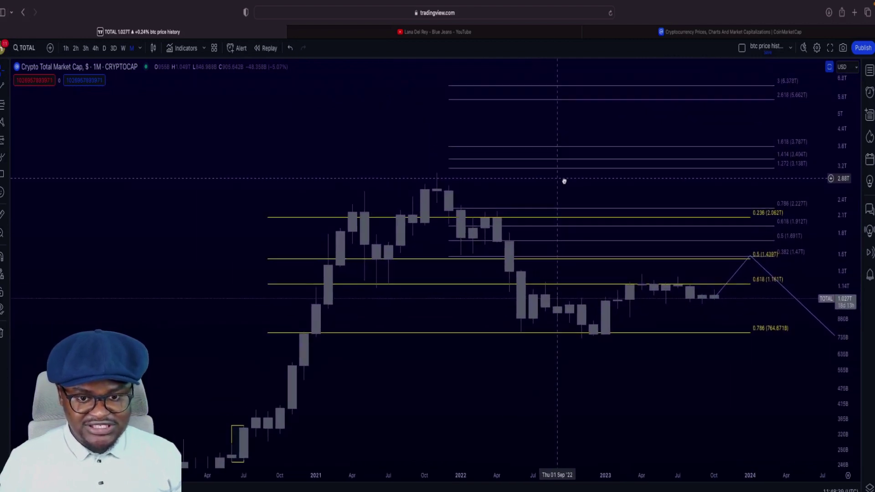
pyautogui.scroll(5, 606, 193)
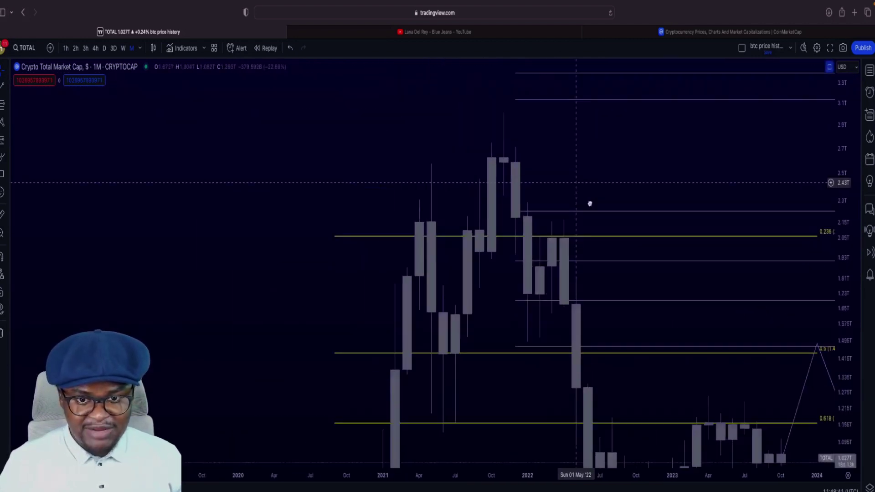
pyautogui.scroll(4, 621, 187)
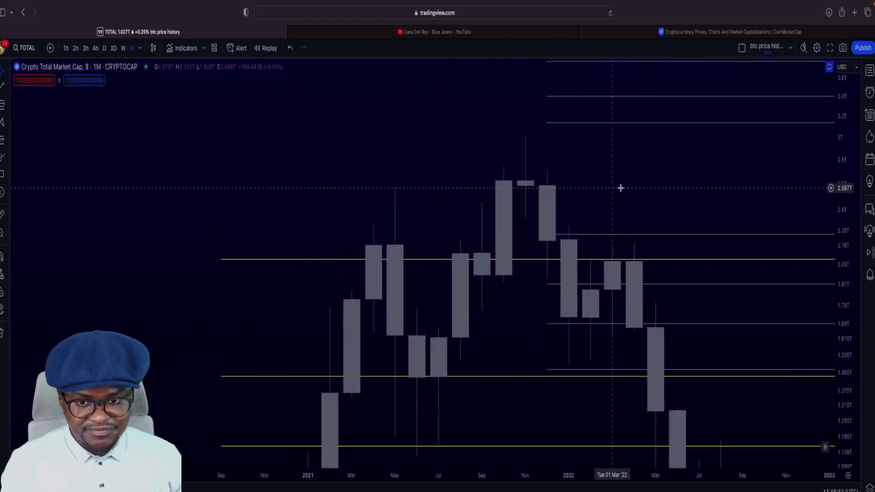
pyautogui.moveTo(630, 169); pyautogui.dragTo(620, 132)
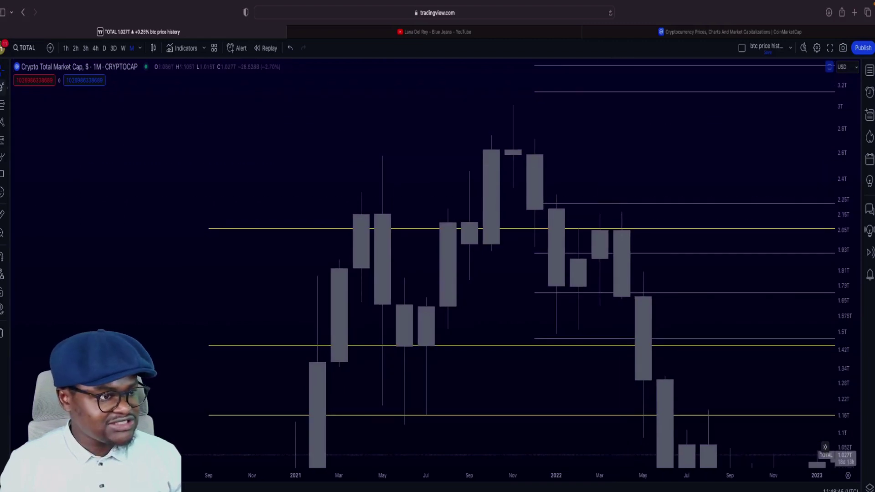
pyautogui.click(5, 88)
pyautogui.click(341, 219)
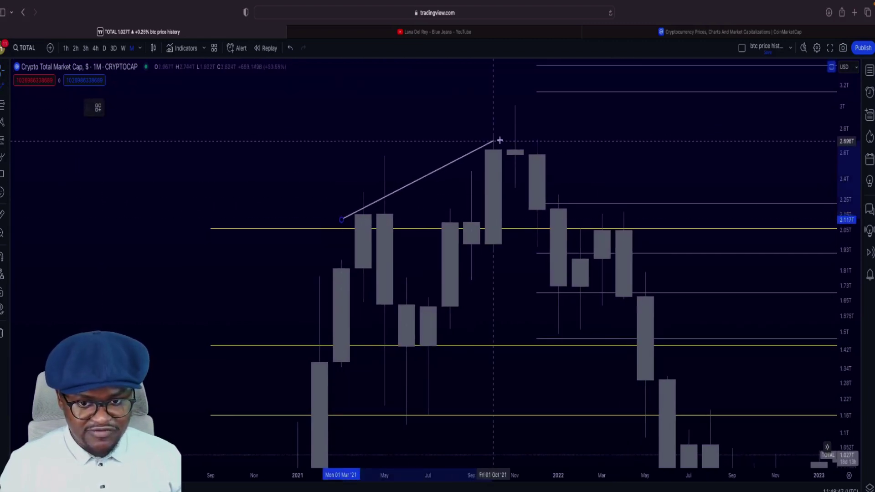
pyautogui.click(537, 124)
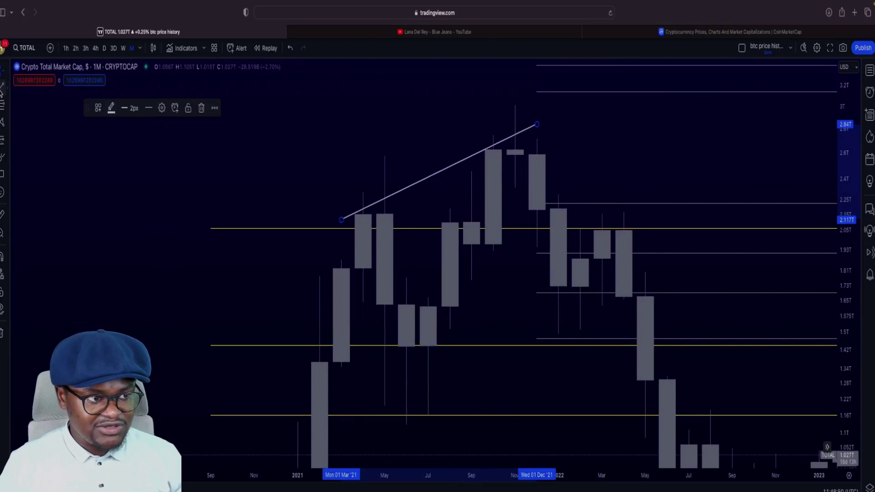
# Step: Draw a trend line under the lows and adjust its ends to February 2021 at about 1.34T and July 2022 at about 1.725T
pyautogui.click(392, 277)
pyautogui.click(341, 368)
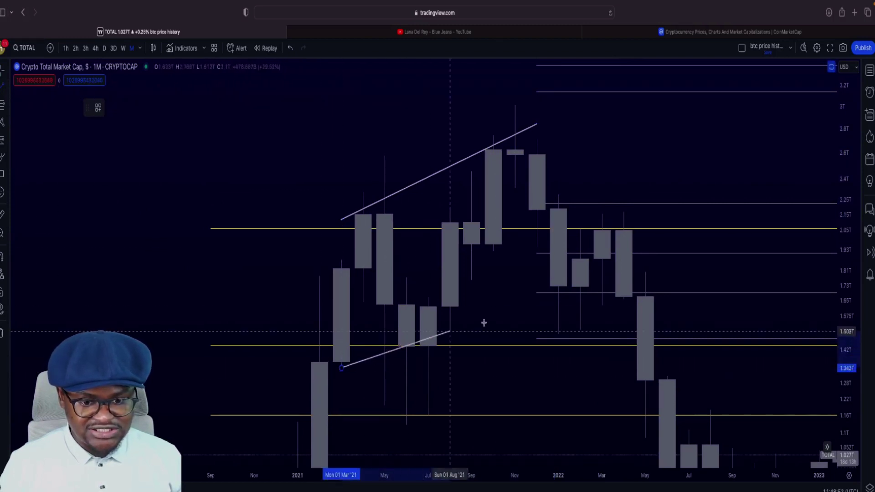
pyautogui.click(669, 261)
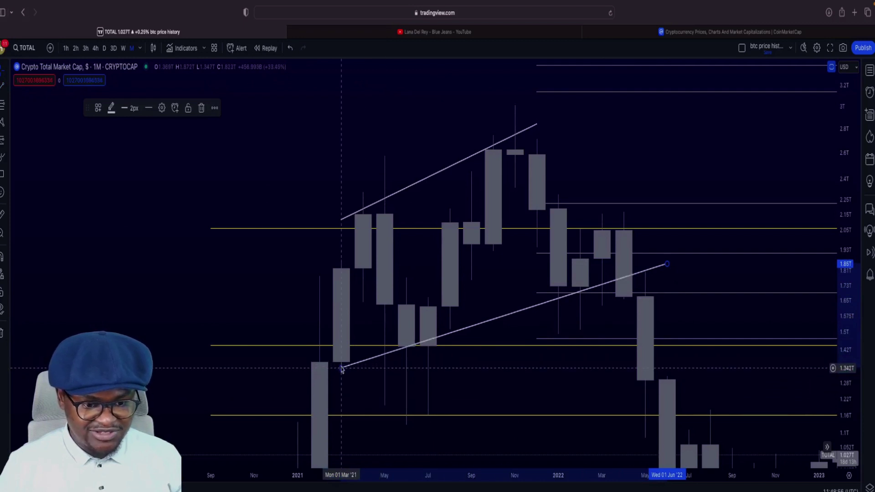
pyautogui.moveTo(341, 368); pyautogui.dragTo(319, 368)
pyautogui.moveTo(667, 264); pyautogui.dragTo(688, 287)
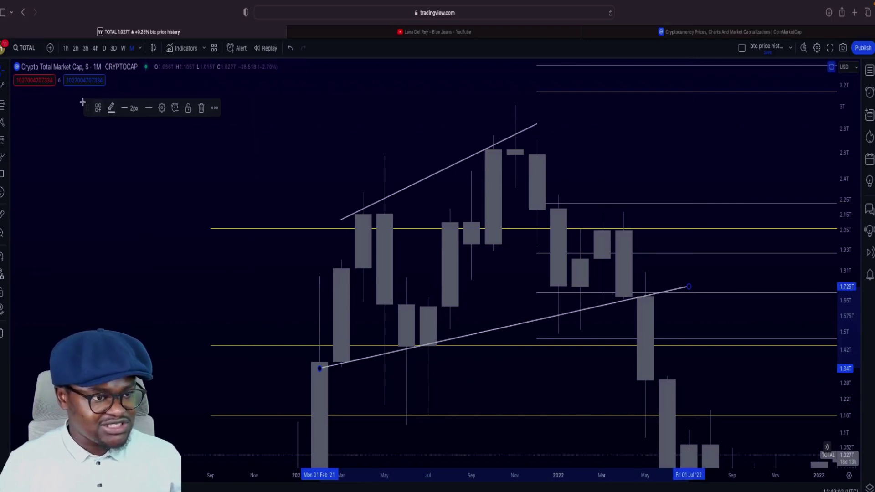
# Step: Draw a Fib Retracement from the October 2021 candle at about 2.625T down to about 1.727T at August 2022
pyautogui.click(3, 104)
pyautogui.click(495, 150)
pyautogui.click(710, 286)
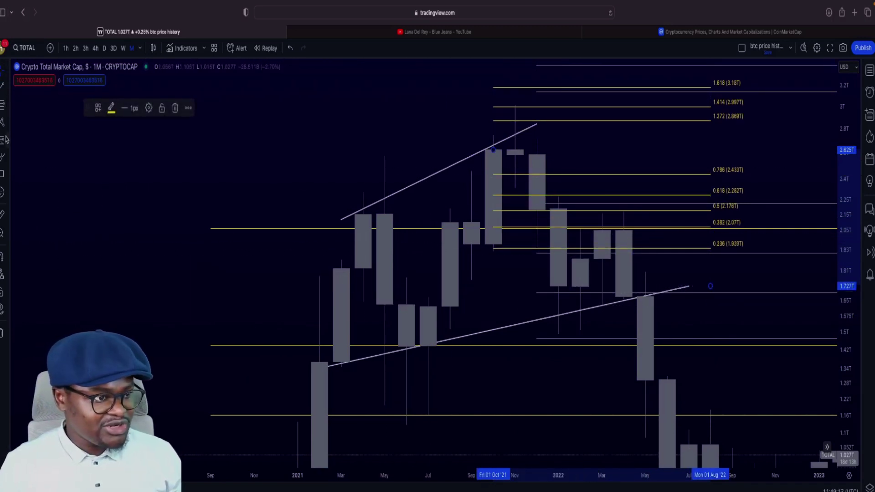
# Step: Brush the price path from the November 2021 peak through the early 2022 bounce down to about 1.117T in July 2022
pyautogui.click(3, 157)
pyautogui.moveTo(514, 129)
pyautogui.mouseDown()
pyautogui.moveTo(580, 291)
pyautogui.moveTo(624, 205)
pyautogui.mouseUp()
pyautogui.moveTo(623, 237); pyautogui.dragTo(683, 414)
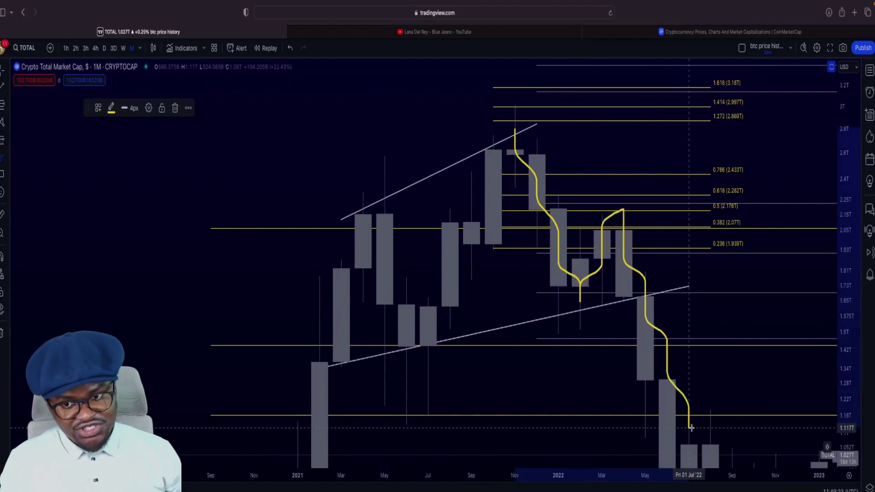
# Step: Brush an upward zigzag and a separate downward zigzag as example patterns in the empty chart area from mid-2025 to October 2026
pyautogui.scroll(2, 645, 268)
pyautogui.scroll(-5, 645, 268)
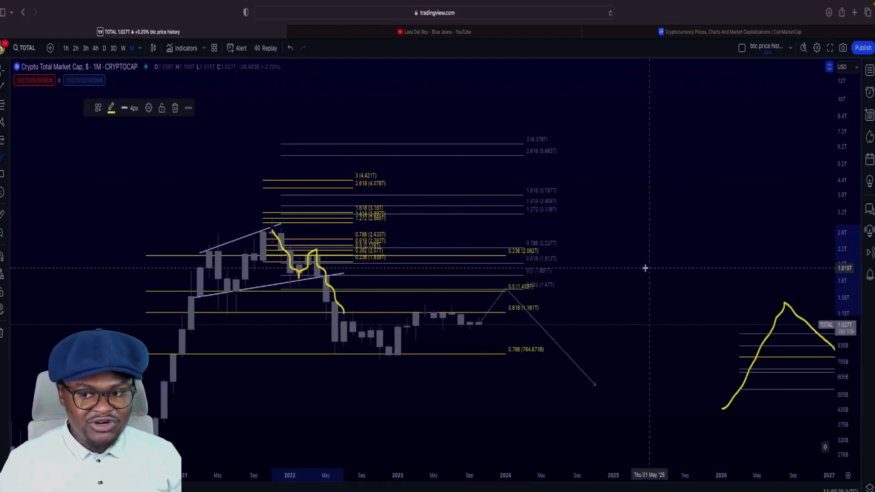
pyautogui.moveTo(538, 273); pyautogui.dragTo(568, 146)
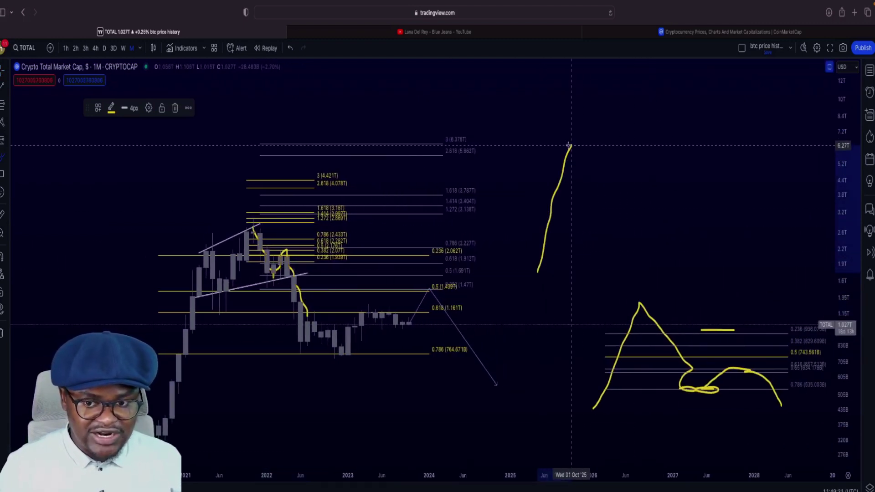
pyautogui.moveTo(577, 227); pyautogui.dragTo(612, 115)
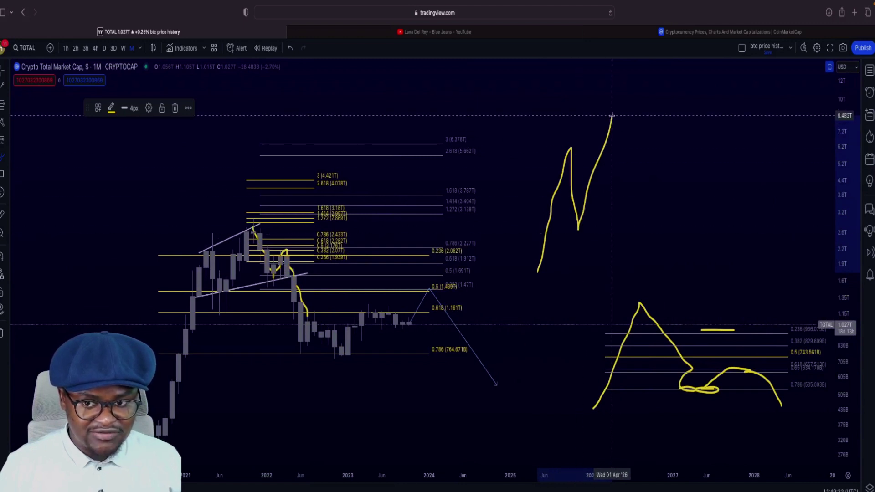
pyautogui.moveTo(618, 165)
pyautogui.mouseDown()
pyautogui.moveTo(629, 247)
pyautogui.moveTo(636, 204)
pyautogui.moveTo(653, 272)
pyautogui.mouseUp()
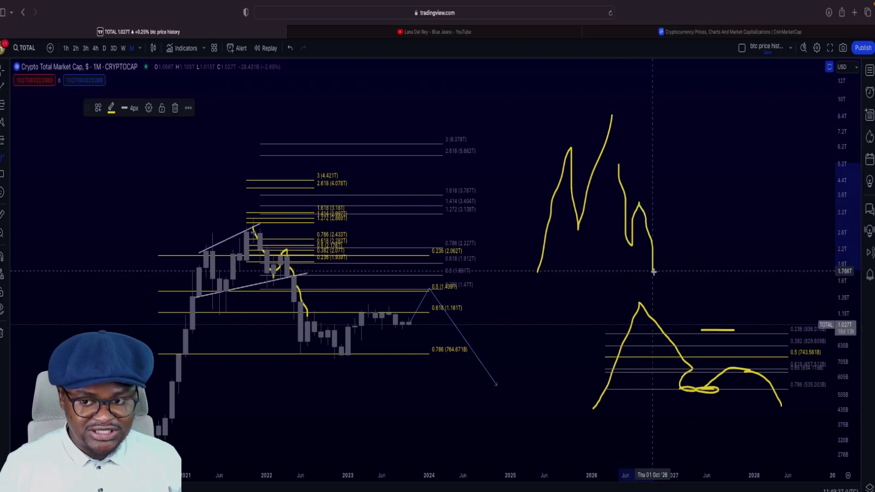
# Step: Brush a steep decline through 2027 with a branch that rebounds midway and falls again
pyautogui.hscroll(5, 654, 274)
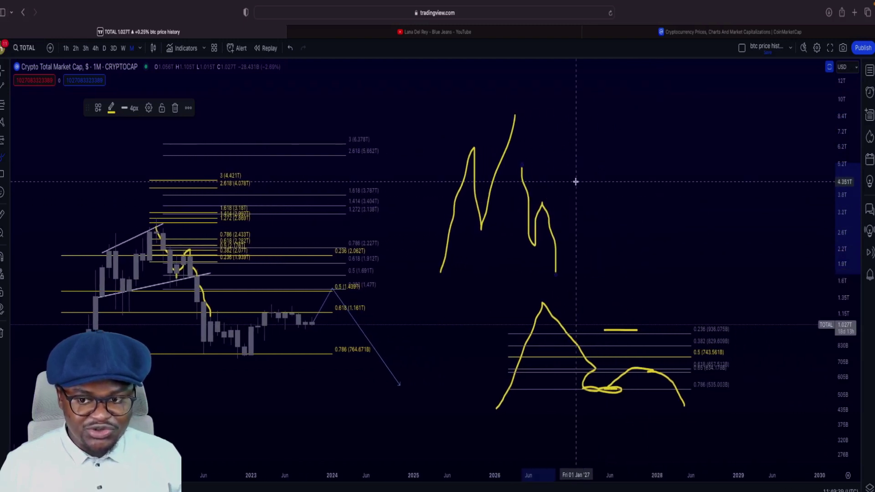
pyautogui.moveTo(592, 147); pyautogui.dragTo(649, 331)
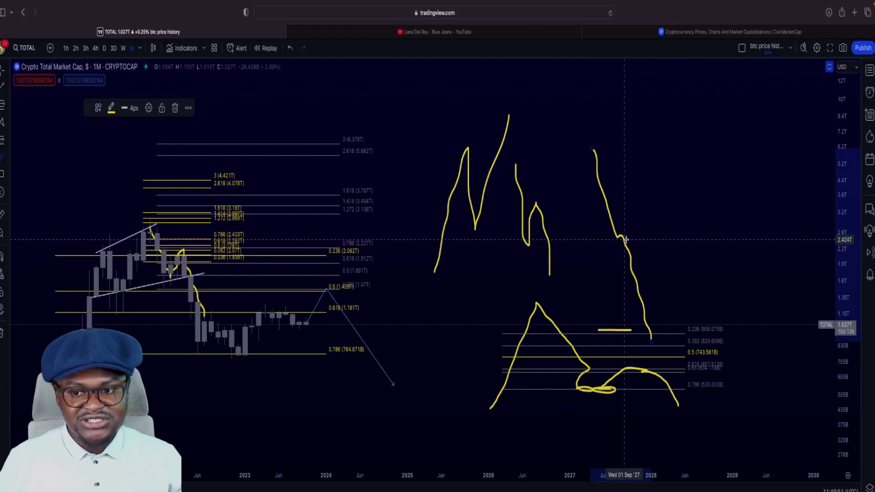
pyautogui.moveTo(617, 238)
pyautogui.mouseDown()
pyautogui.moveTo(626, 209)
pyautogui.moveTo(640, 226)
pyautogui.moveTo(658, 295)
pyautogui.mouseUp()
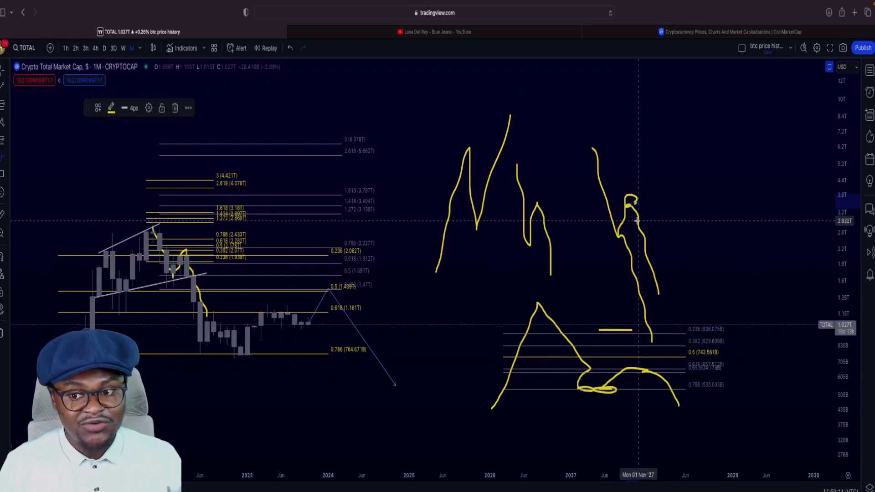
# Step: Brush circles at the branch's low end near 1.35T and at its 2.6T rebound start in the 2027 pattern
pyautogui.moveTo(656, 305); pyautogui.dragTo(663, 294)
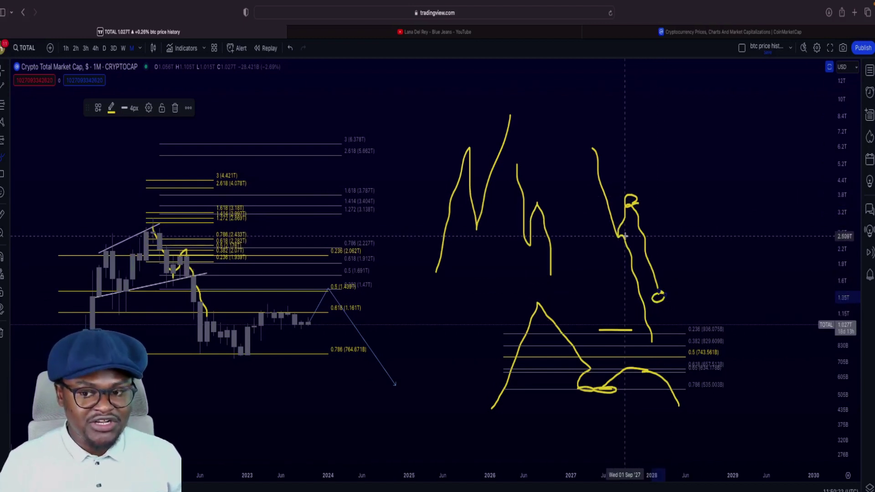
pyautogui.moveTo(612, 231); pyautogui.dragTo(618, 228)
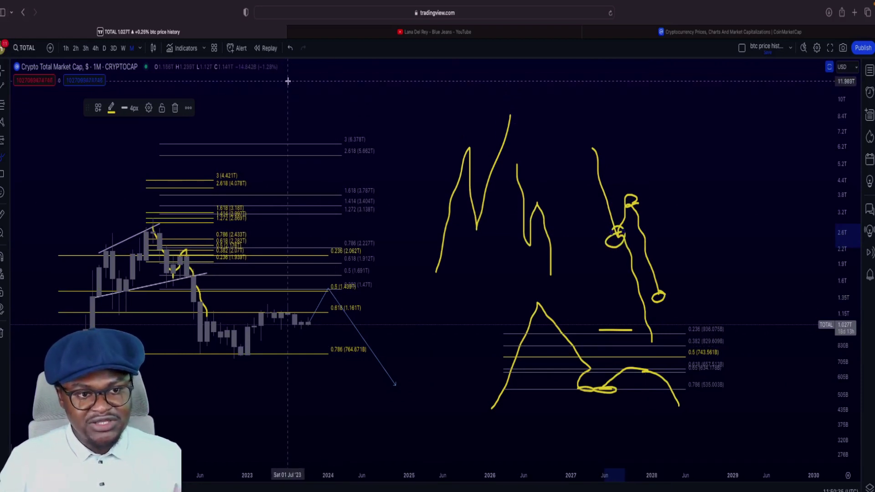
# Step: Undo the example zigzag and branching decline sketches in the empty chart area
pyautogui.click(290, 49)
pyautogui.click(289, 49)
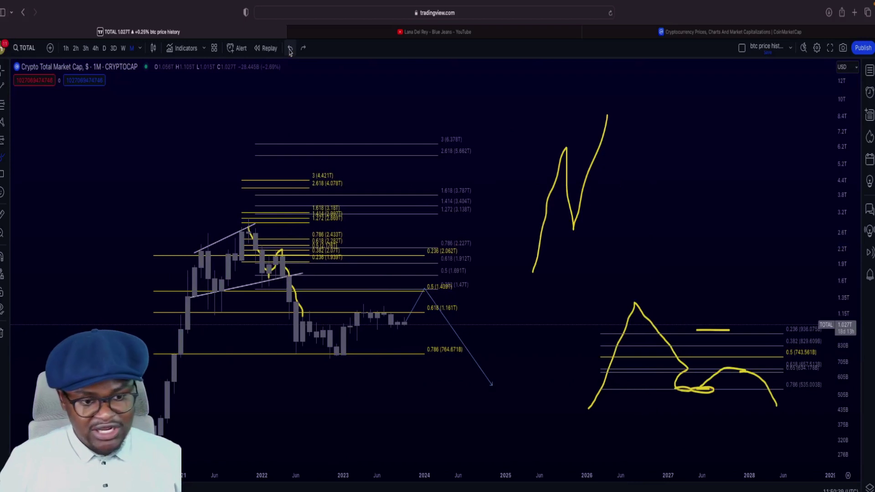
pyautogui.click(290, 50)
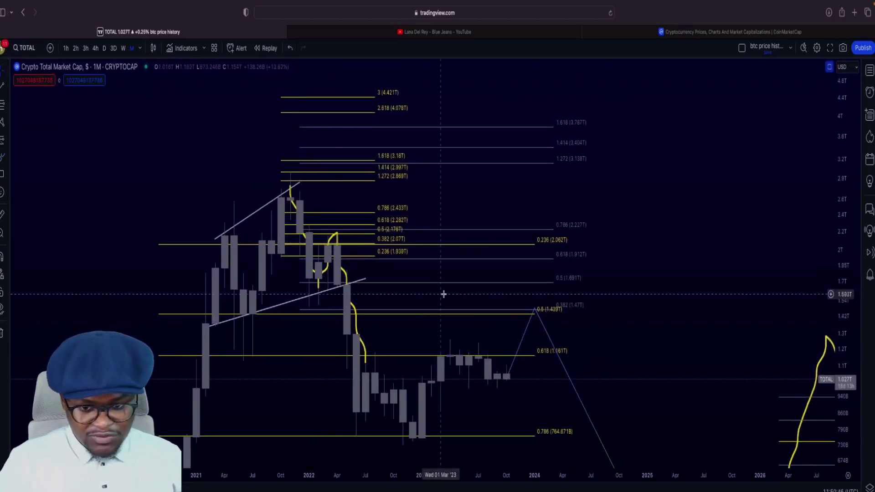
# Step: Delete the brushed price path and the Fib Retracement anchored between October 2021 and August 2022
pyautogui.moveTo(497, 319); pyautogui.dragTo(570, 237)
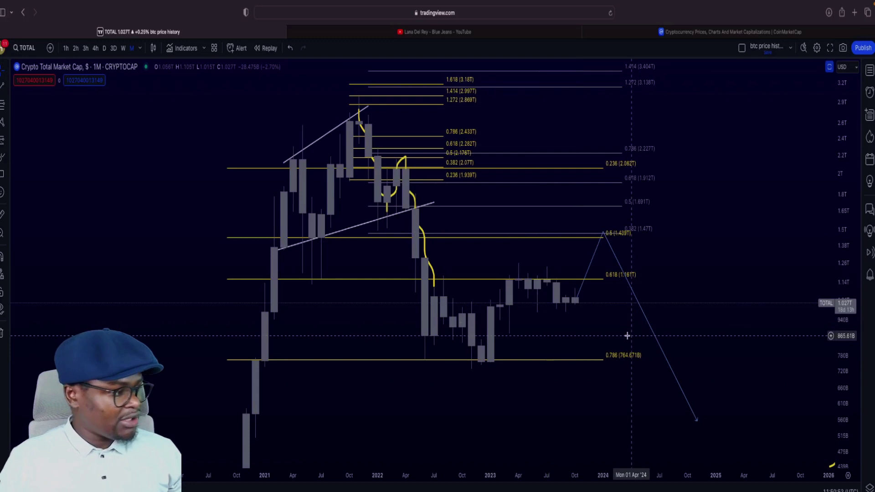
pyautogui.click(425, 250)
pyautogui.press('Delete')
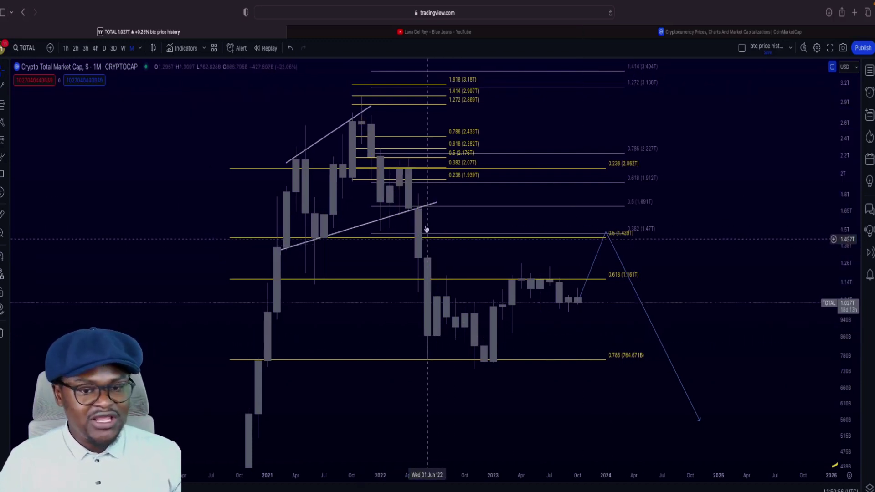
pyautogui.click(432, 171)
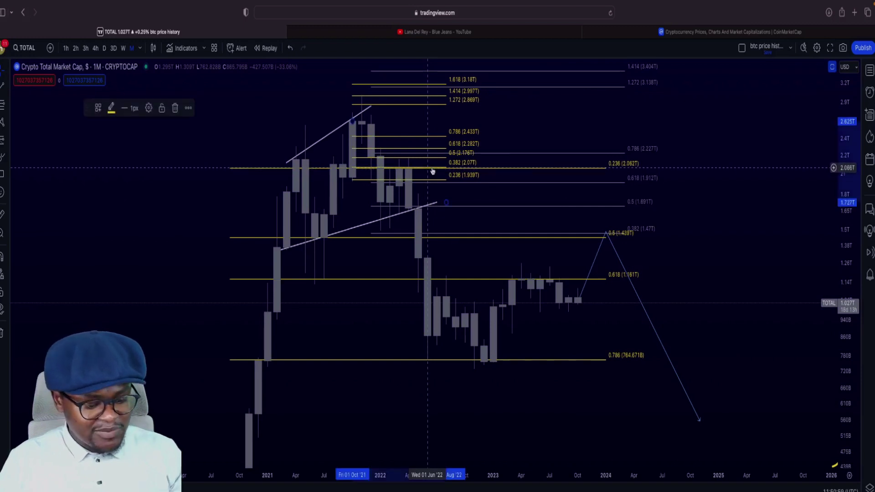
pyautogui.press('Delete')
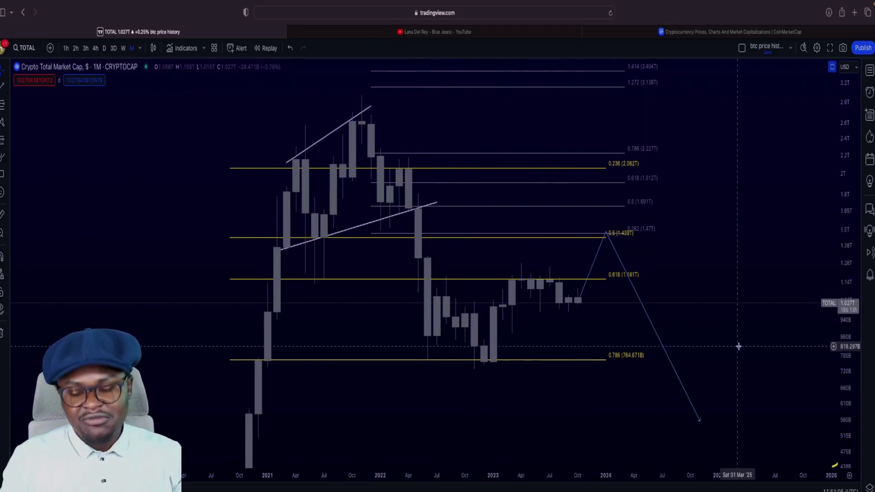
# Step: Brush short horizontal marks under the June, March and January 2023 candle lows
pyautogui.scroll(3, 738, 345)
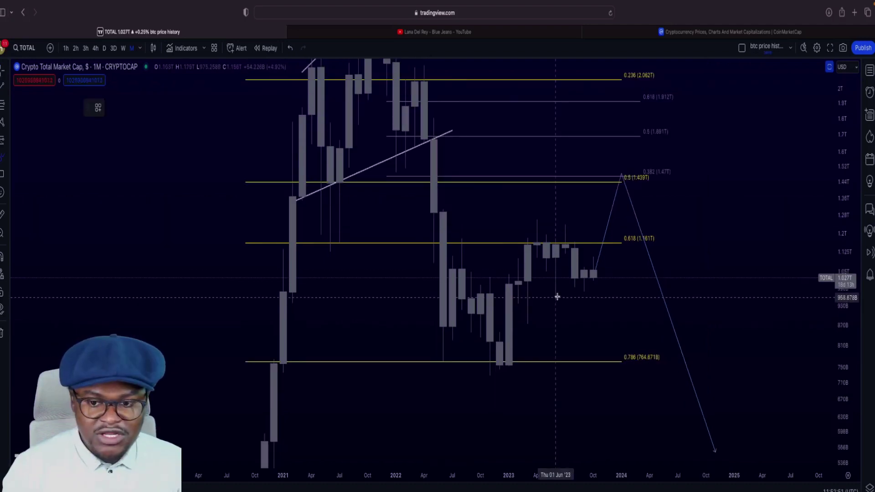
pyautogui.click(561, 293)
pyautogui.moveTo(561, 292); pyautogui.dragTo(549, 292)
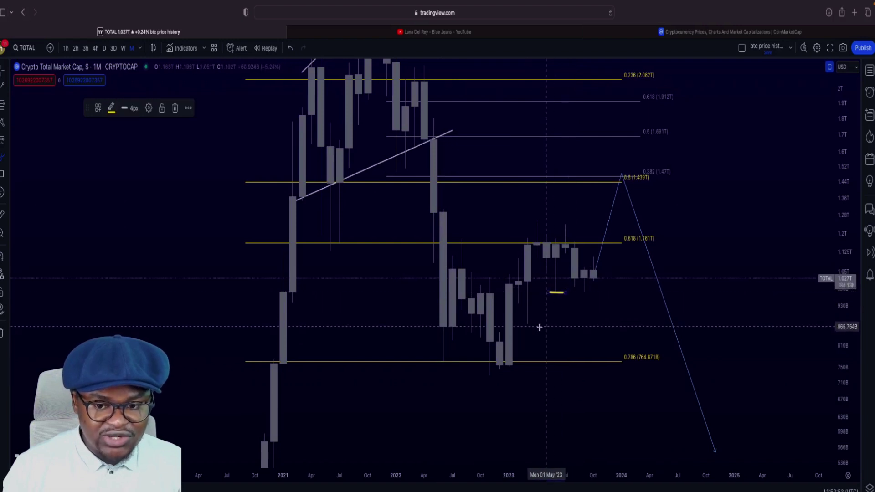
pyautogui.moveTo(530, 325); pyautogui.dragTo(544, 326)
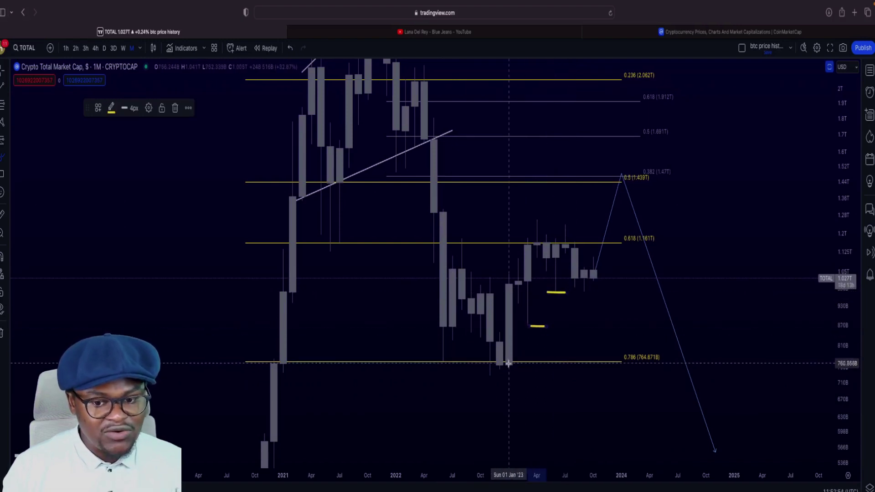
pyautogui.moveTo(501, 368); pyautogui.dragTo(517, 368)
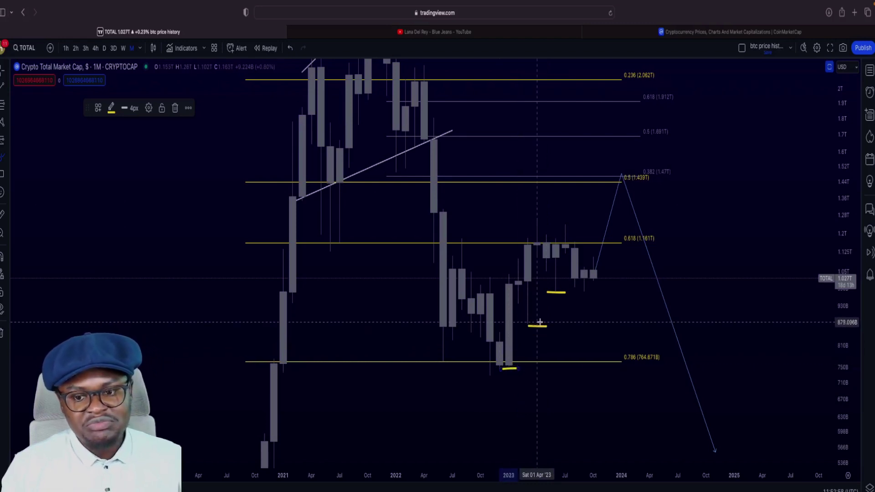
# Step: Brush an arrow from October 2023 down to the 0.786 level at 764.671B, and short marks above the April and July 2023 highs
pyautogui.moveTo(593, 289)
pyautogui.mouseDown()
pyautogui.moveTo(612, 360)
pyautogui.moveTo(595, 345)
pyautogui.mouseUp()
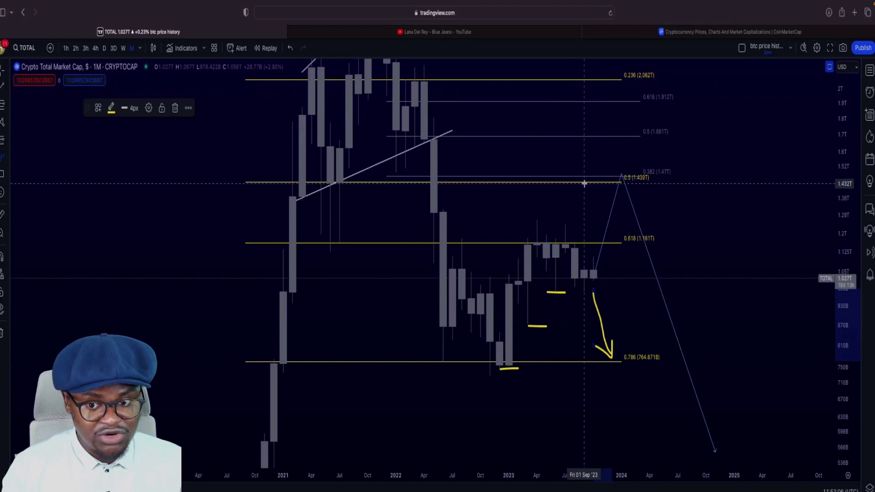
pyautogui.moveTo(557, 224)
pyautogui.mouseDown()
pyautogui.moveTo(584, 221)
pyautogui.moveTo(545, 218)
pyautogui.mouseUp()
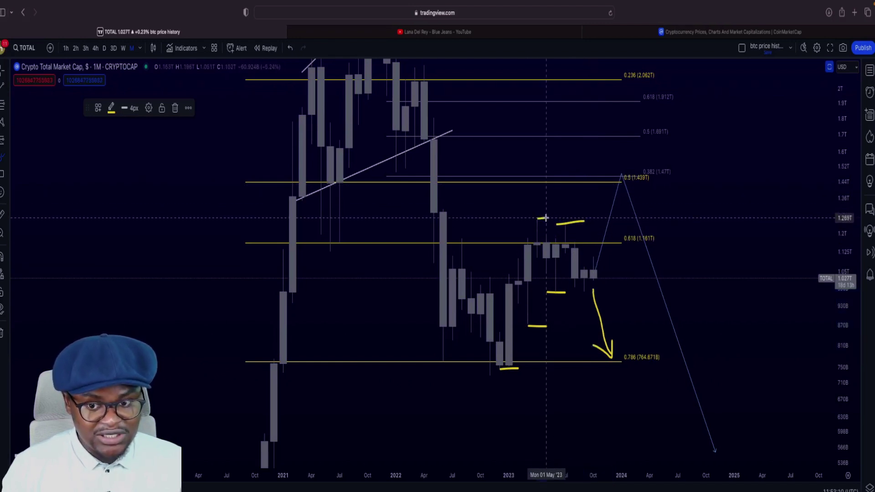
# Step: Brush boxes around the 2023 consolidation and from May 2022 to January 2023, plus a path up to 1.439T and back down
pyautogui.moveTo(602, 237)
pyautogui.mouseDown()
pyautogui.moveTo(606, 289)
pyautogui.moveTo(517, 295)
pyautogui.moveTo(510, 277)
pyautogui.moveTo(560, 223)
pyautogui.moveTo(606, 221)
pyautogui.moveTo(604, 279)
pyautogui.mouseUp()
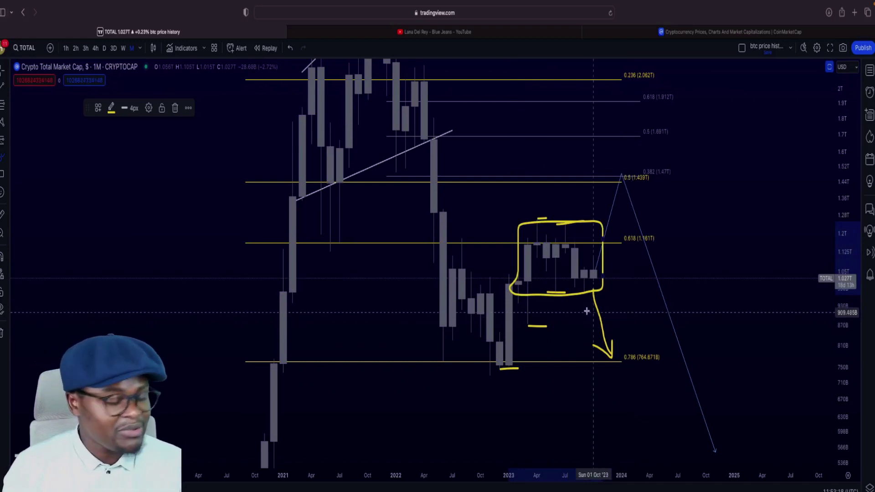
pyautogui.moveTo(602, 286)
pyautogui.mouseDown()
pyautogui.moveTo(609, 182)
pyautogui.moveTo(623, 332)
pyautogui.mouseUp()
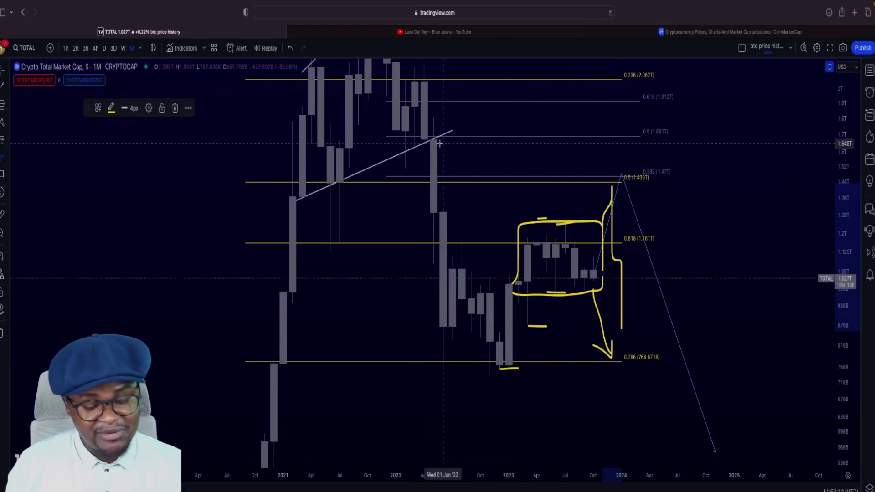
pyautogui.moveTo(490, 154)
pyautogui.mouseDown()
pyautogui.moveTo(454, 139)
pyautogui.moveTo(433, 195)
pyautogui.moveTo(462, 213)
pyautogui.moveTo(508, 200)
pyautogui.moveTo(489, 147)
pyautogui.mouseUp()
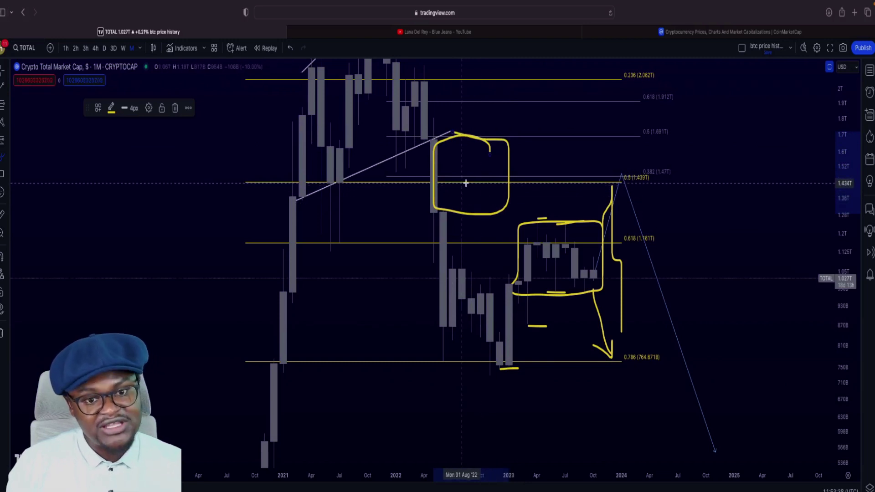
# Step: Brush a circle around the January 2022 candle lows and a decline path from May 2022 to January 2023, deleting each sketch
pyautogui.hotkey('alt', 'r')
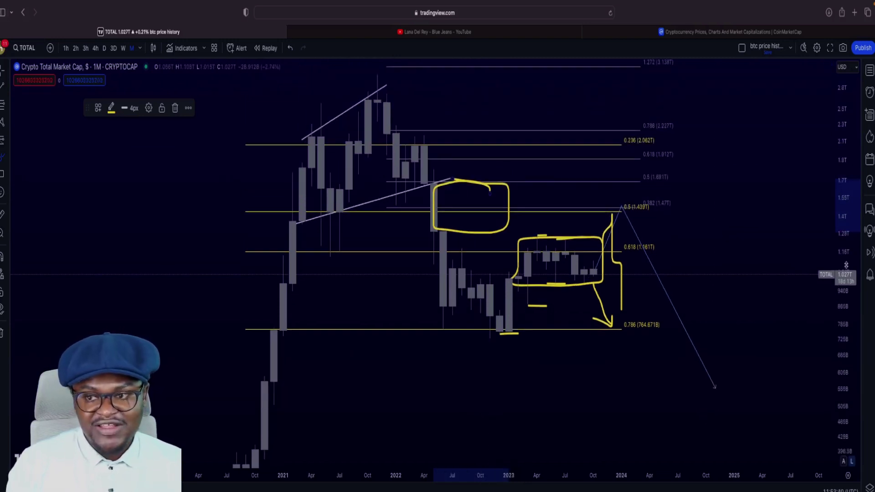
pyautogui.moveTo(396, 177)
pyautogui.mouseDown()
pyautogui.moveTo(409, 182)
pyautogui.moveTo(408, 195)
pyautogui.moveTo(400, 181)
pyautogui.moveTo(401, 199)
pyautogui.mouseUp()
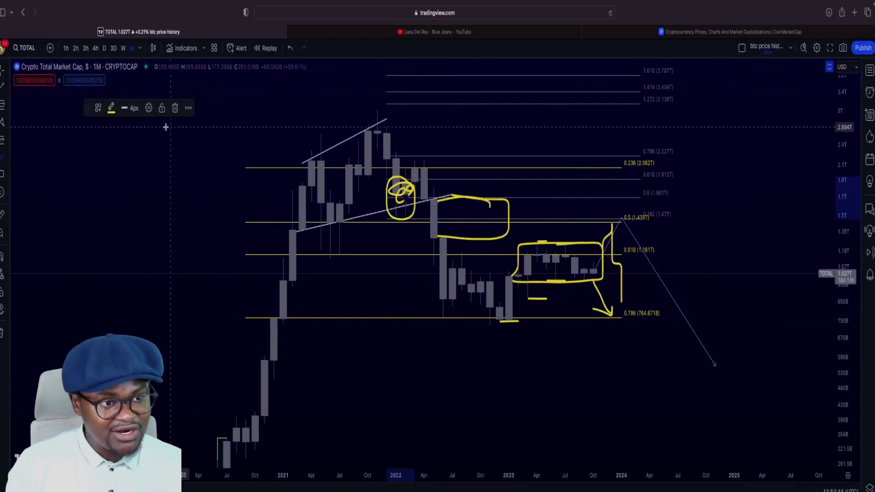
pyautogui.click(174, 110)
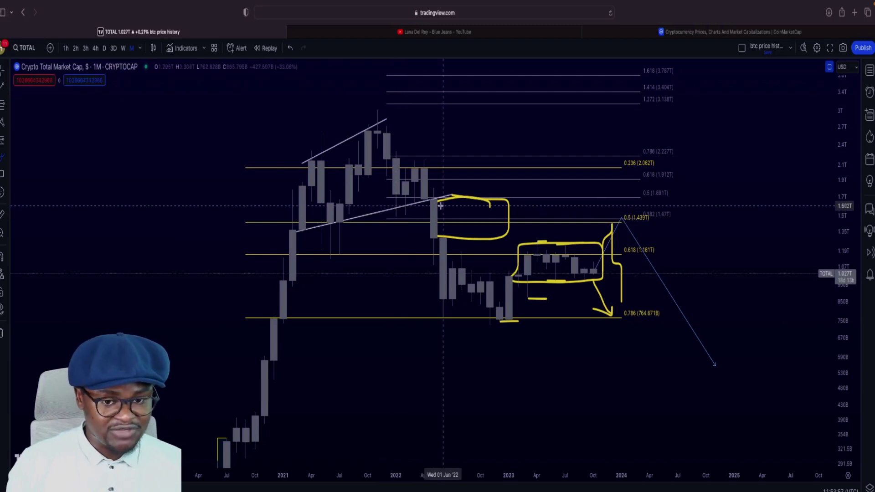
pyautogui.moveTo(432, 200)
pyautogui.mouseDown()
pyautogui.moveTo(440, 292)
pyautogui.moveTo(508, 293)
pyautogui.moveTo(491, 312)
pyautogui.mouseUp()
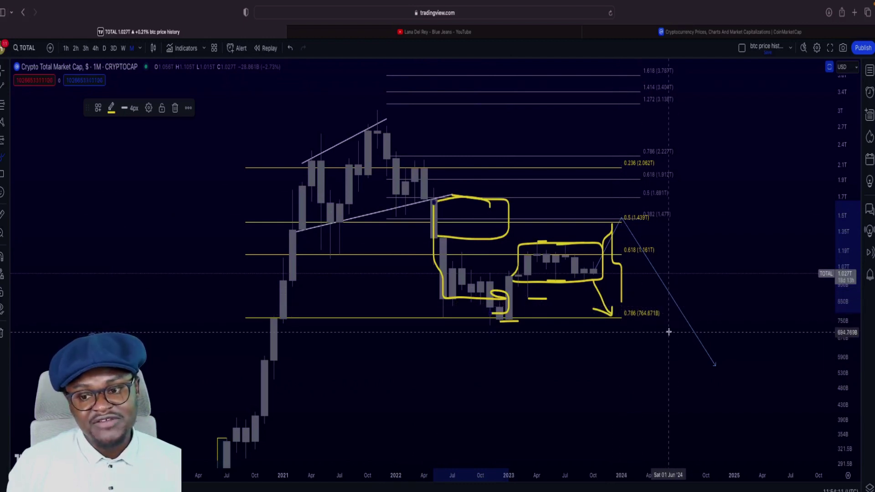
pyautogui.click(174, 109)
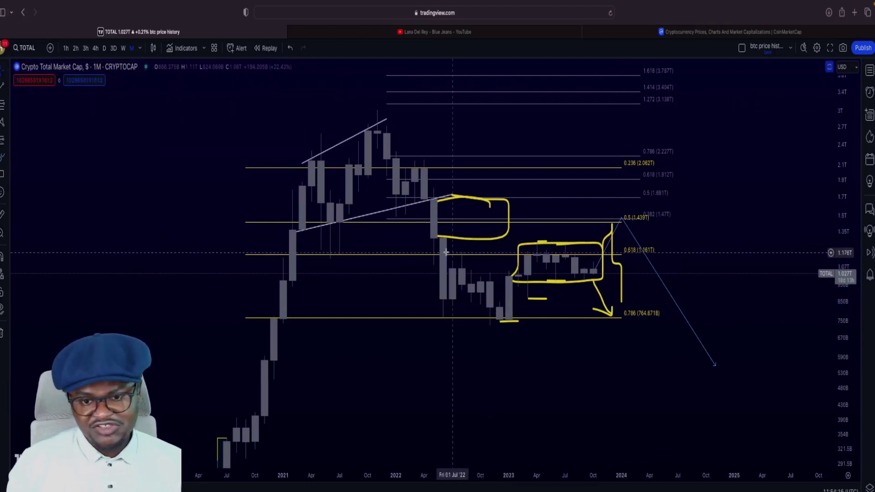
# Step: Delete the mid-2022 box, the path to 1.439T and the box around the 2023 consolidation
pyautogui.click(482, 238)
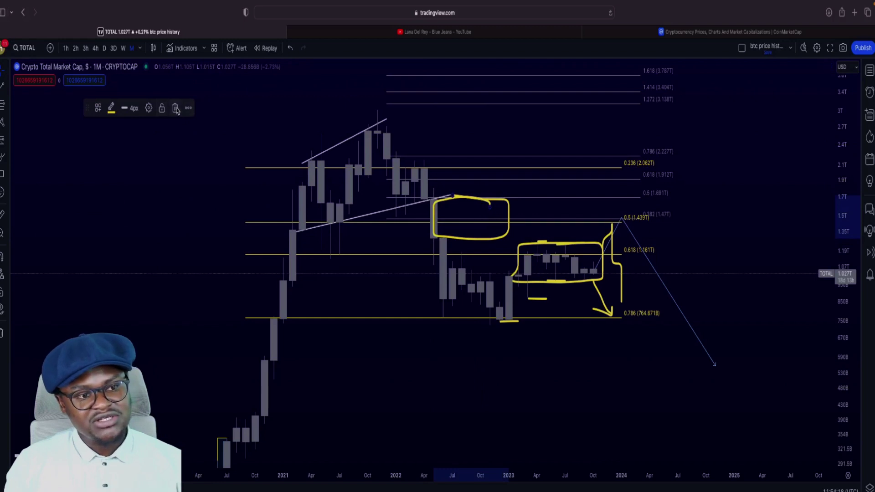
pyautogui.press('Delete')
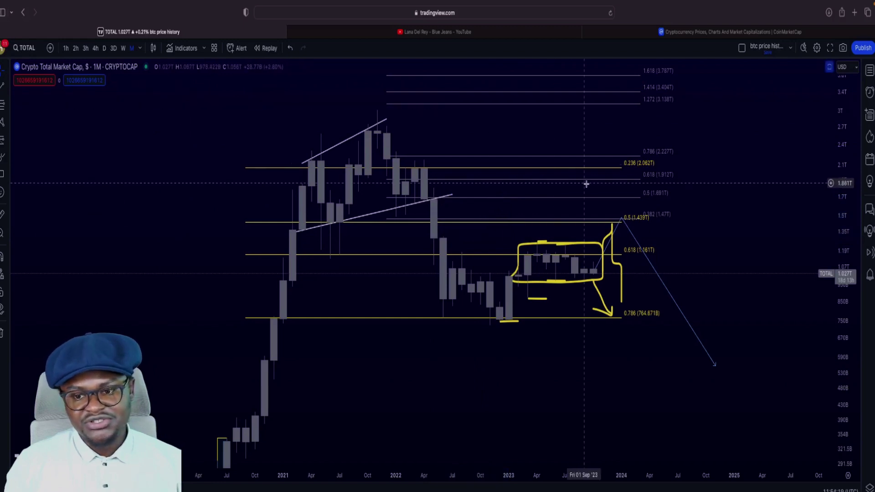
pyautogui.click(621, 294)
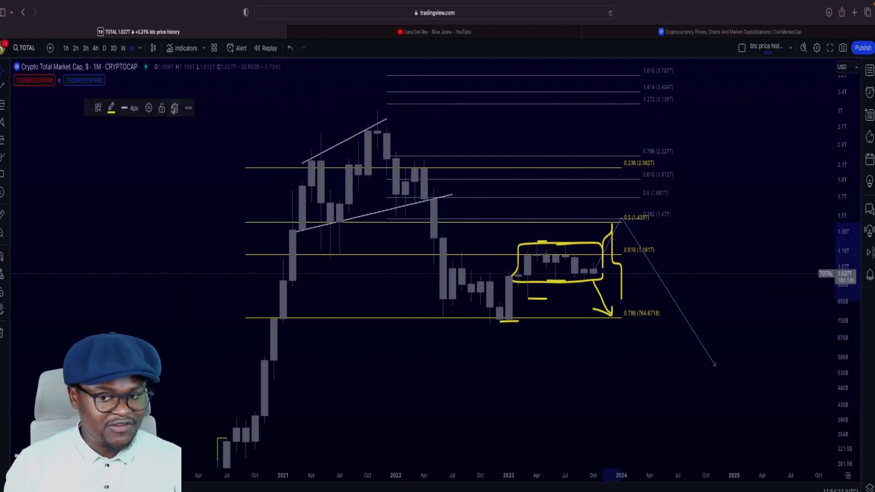
pyautogui.click(175, 107)
pyautogui.click(597, 283)
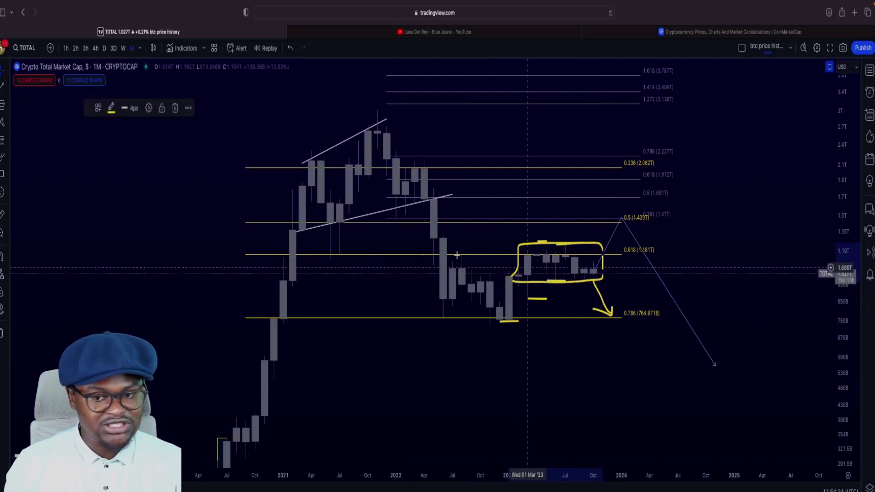
pyautogui.click(175, 108)
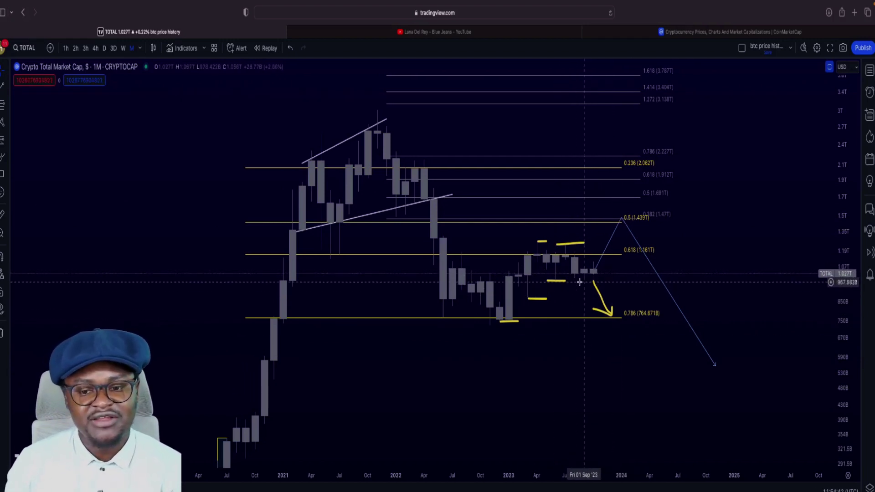
pyautogui.scroll(3, 581, 348)
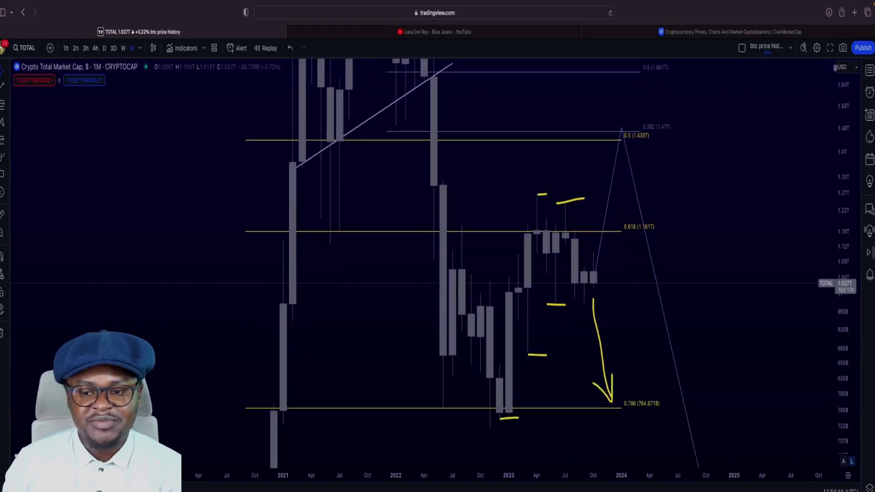
pyautogui.moveTo(704, 192); pyautogui.dragTo(541, 365)
pyautogui.scroll(3, 527, 333)
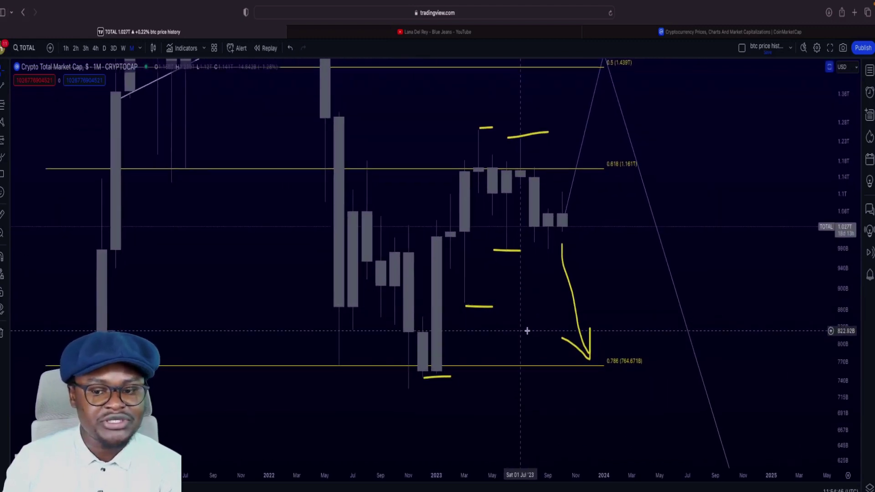
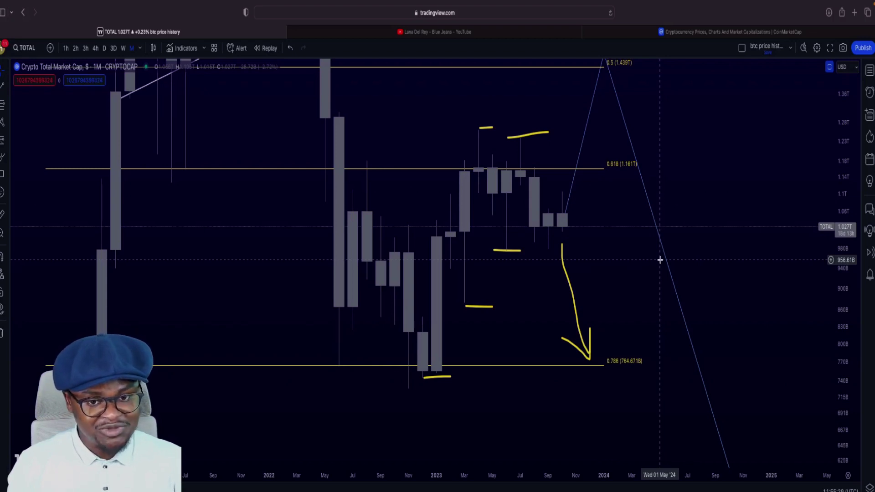
pyautogui.scroll(-3, 659, 260)
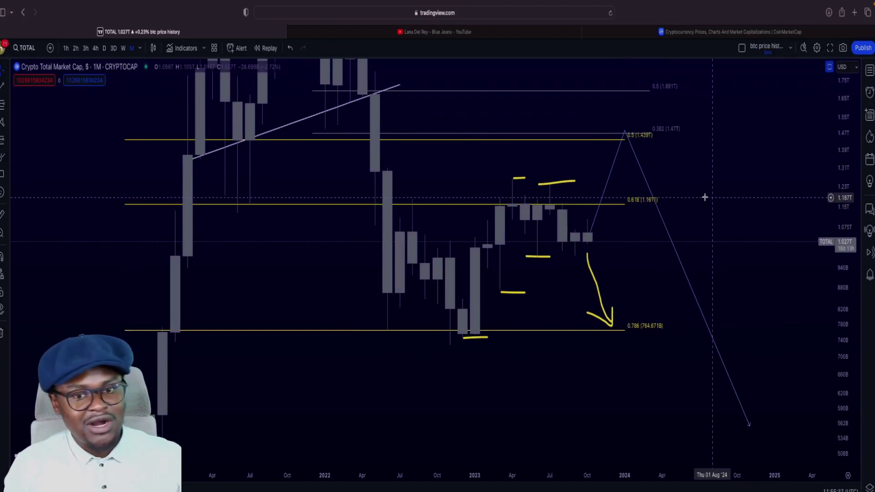
# Step: Search the symbols for BTC and load the Bitcoin / TetherUS spot chart from Binance
pyautogui.write('BTC')
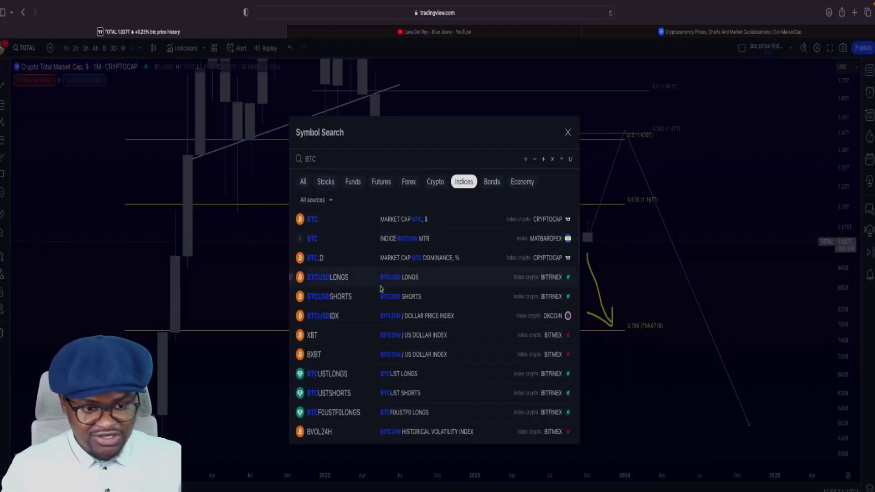
pyautogui.scroll(-5, 459, 325)
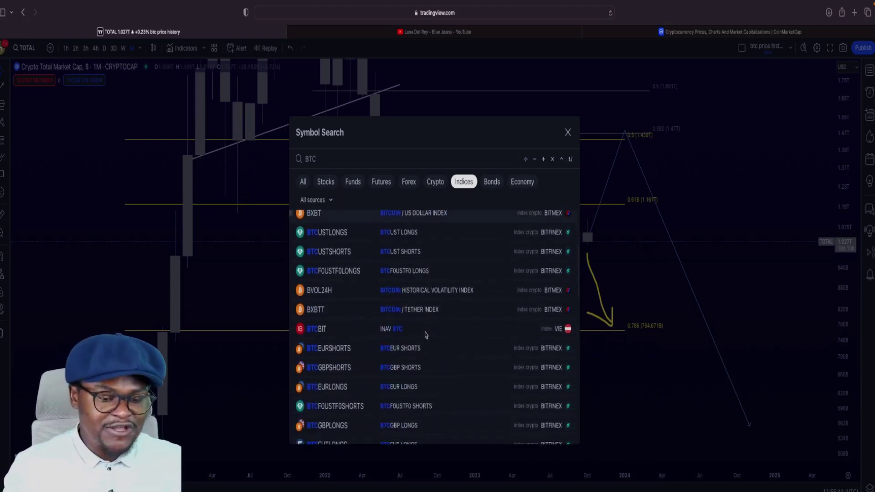
pyautogui.click(435, 181)
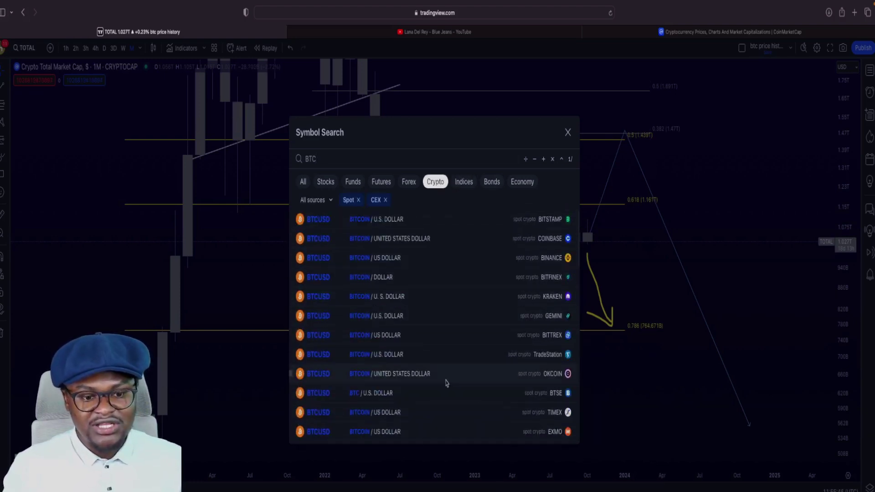
pyautogui.scroll(-3, 446, 382)
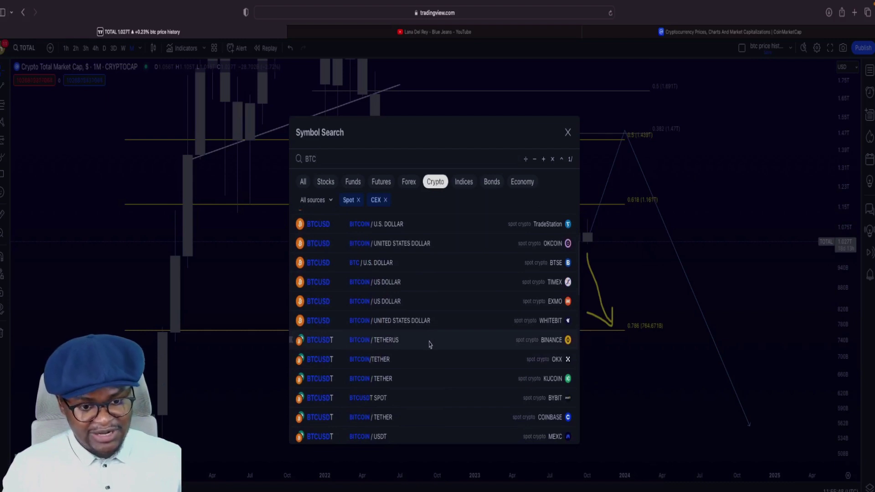
pyautogui.click(429, 342)
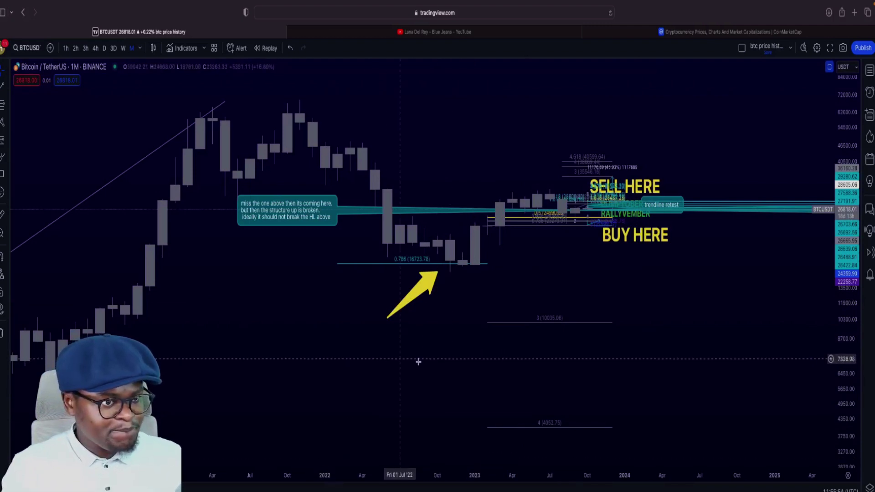
# Step: Set the Bitcoin chart to the daily interval and switch it on to the 4-hour interval
pyautogui.scroll(-5, 454, 449)
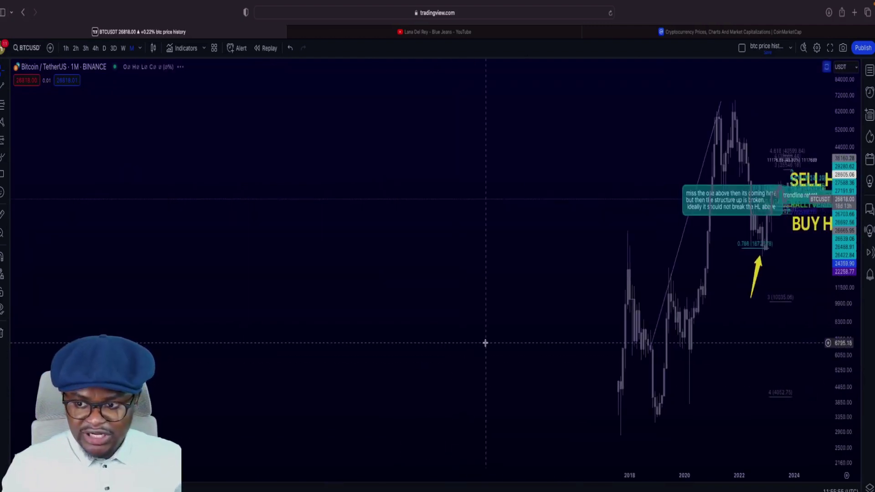
pyautogui.scroll(5, 484, 346)
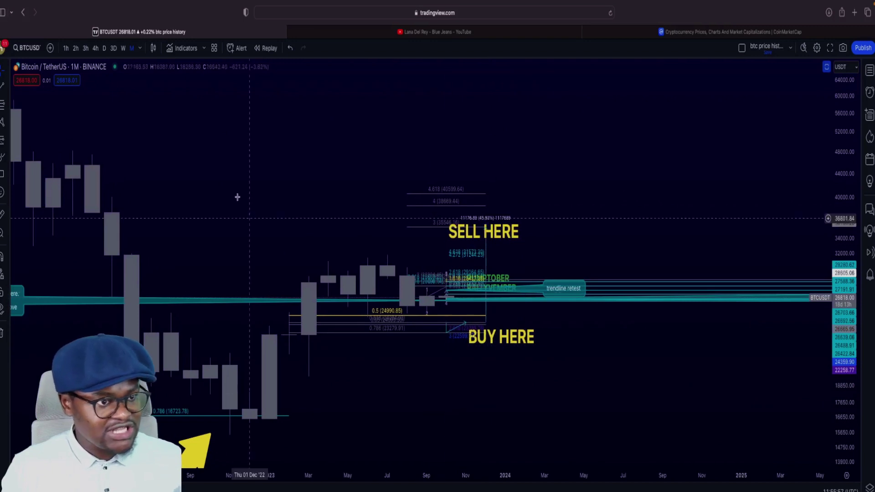
pyautogui.click(103, 53)
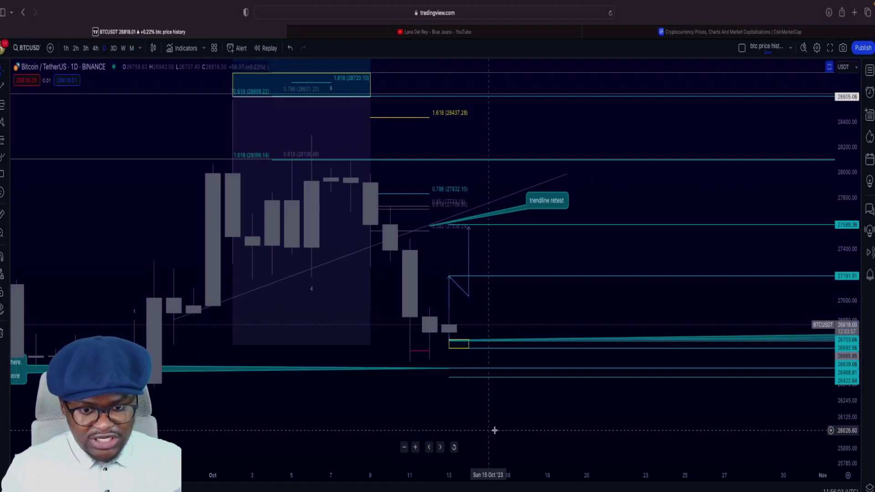
pyautogui.click(95, 49)
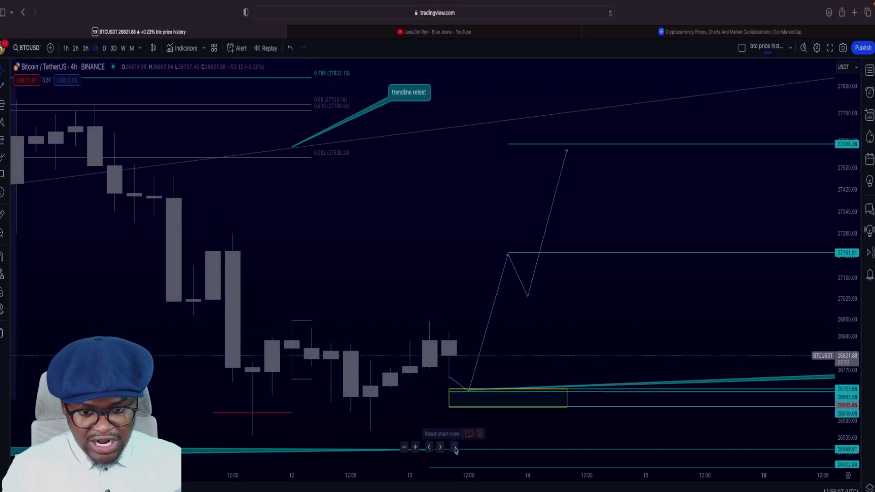
# Step: Examine the yellow bounce zone below the latest 4-hour candles and the projected path to 27191.91 and 27588.36
pyautogui.scroll(10, 515, 370)
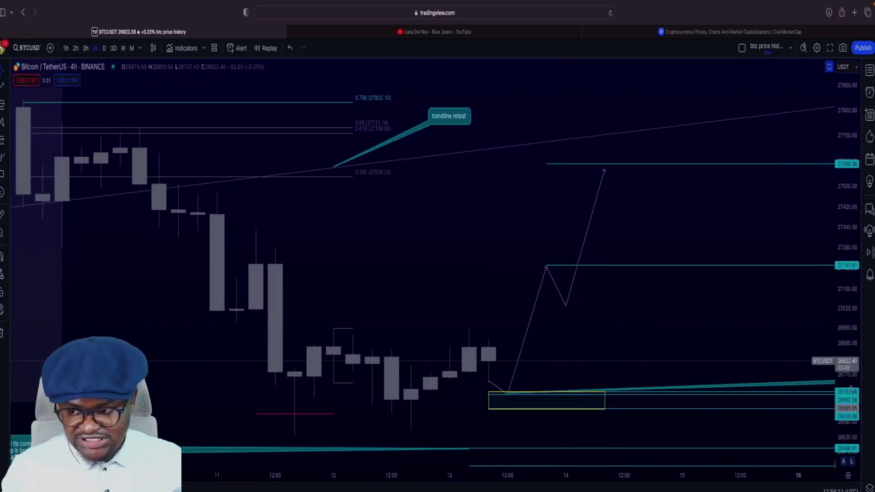
pyautogui.scroll(3, 557, 413)
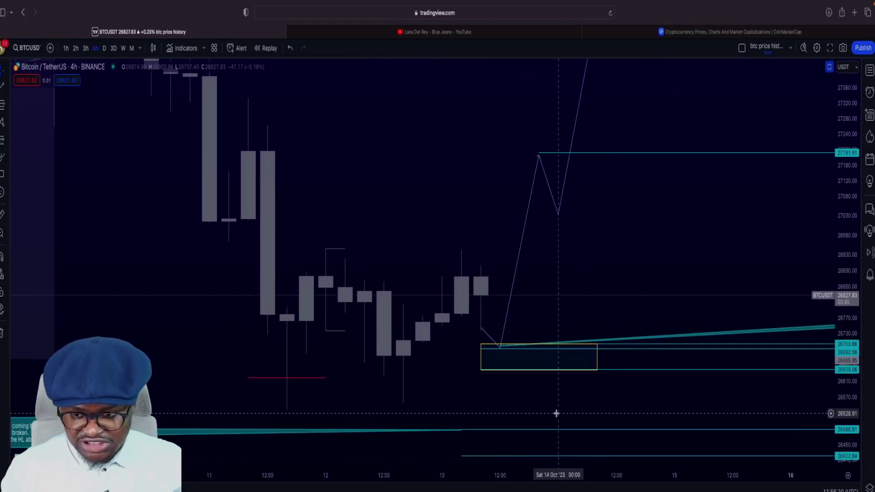
pyautogui.moveTo(635, 400); pyautogui.dragTo(594, 371)
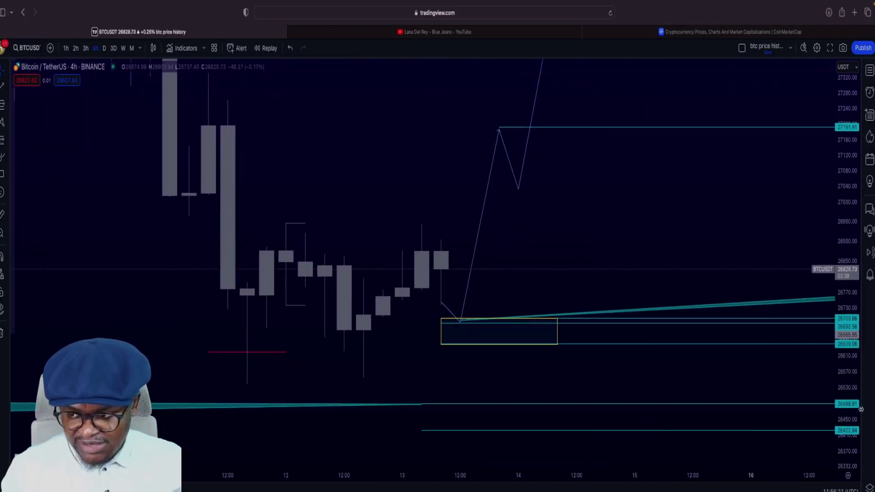
pyautogui.moveTo(861, 409); pyautogui.dragTo(861, 383)
pyautogui.moveTo(566, 312); pyautogui.dragTo(576, 287)
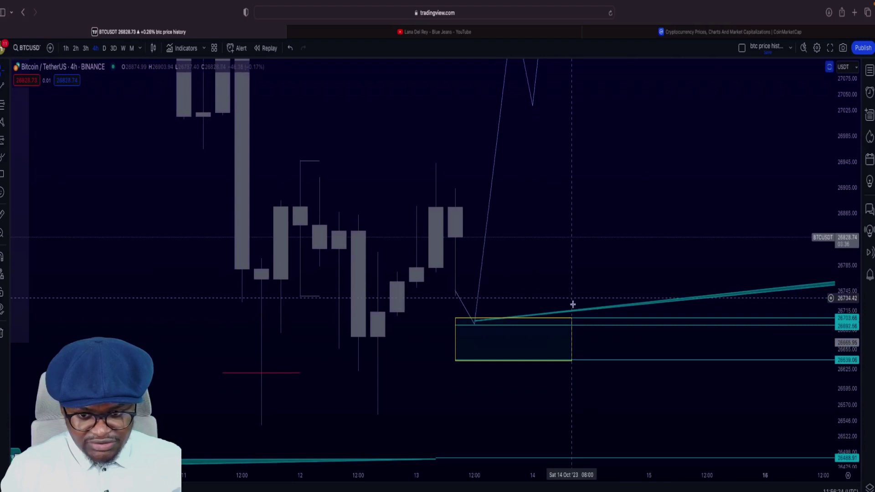
pyautogui.scroll(-5, 532, 240)
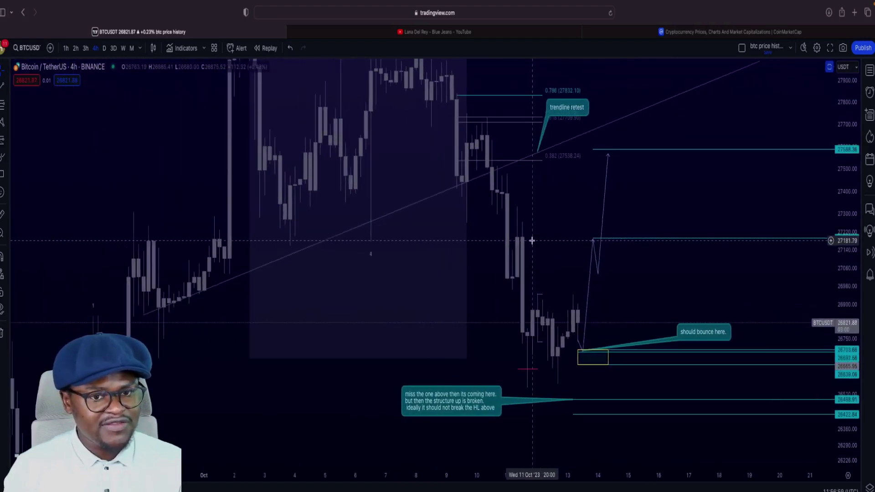
pyautogui.scroll(-2, 532, 240)
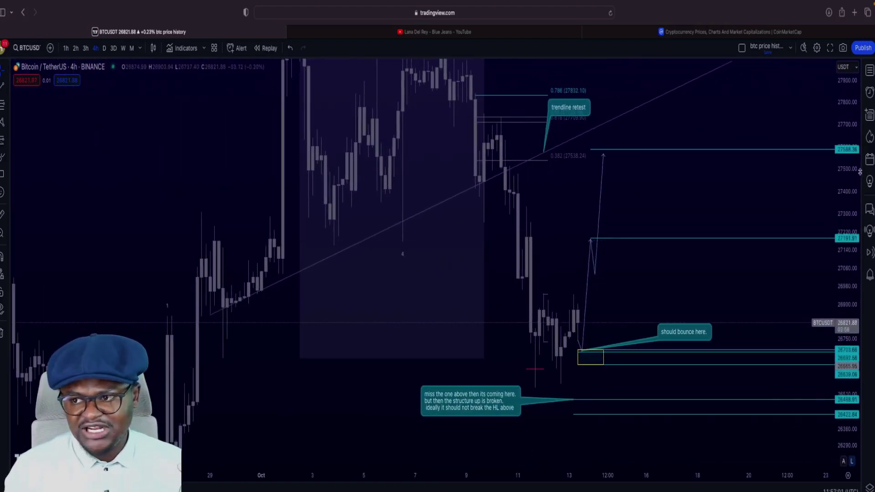
pyautogui.moveTo(860, 171); pyautogui.dragTo(860, 200)
pyautogui.moveTo(505, 141); pyautogui.dragTo(621, 166)
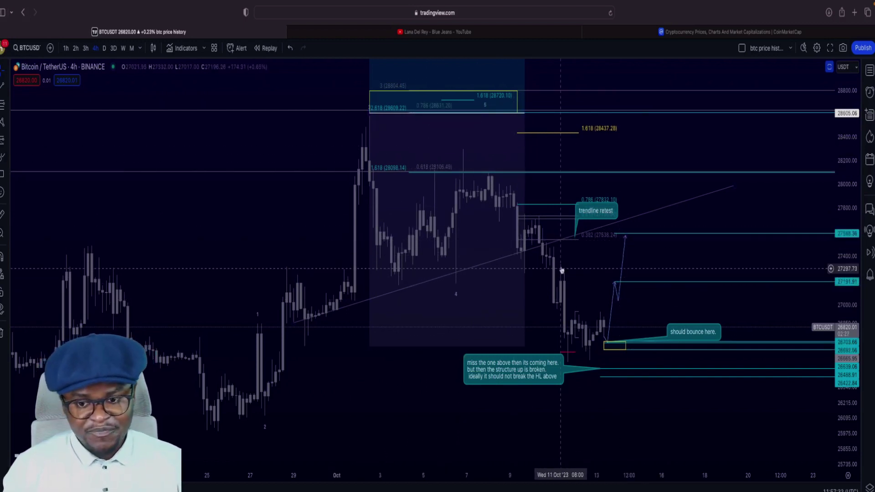
# Step: Examine the short red low line, the support levels at 26488.91 and 26422.84, and the late-September lows
pyautogui.moveTo(568, 355); pyautogui.dragTo(523, 320)
pyautogui.click(523, 319)
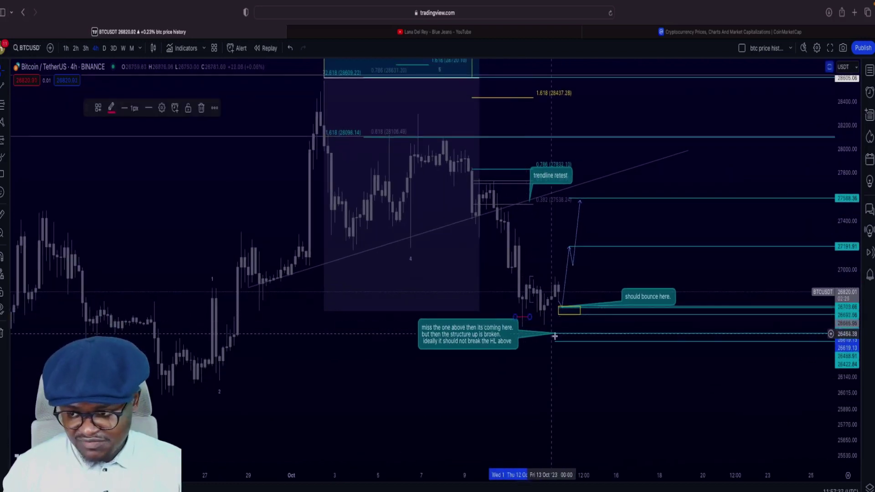
pyautogui.moveTo(847, 328); pyautogui.dragTo(847, 237)
pyautogui.moveTo(711, 338); pyautogui.dragTo(578, 203)
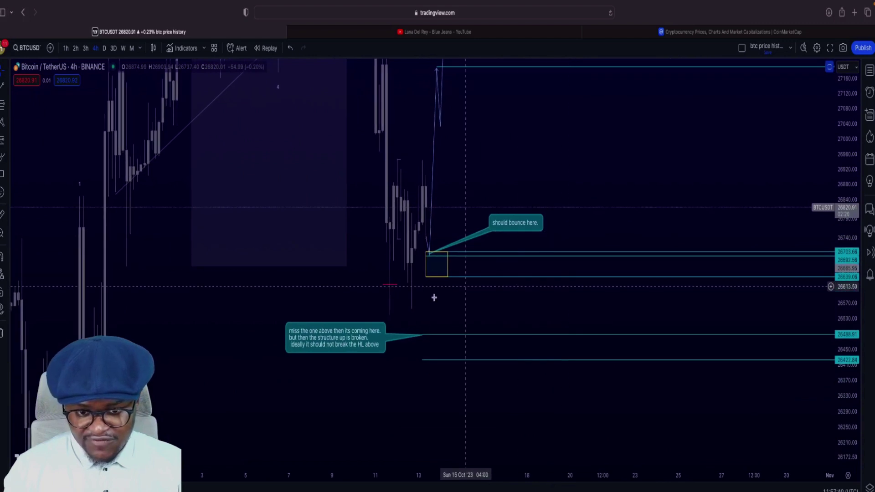
pyautogui.click(393, 288)
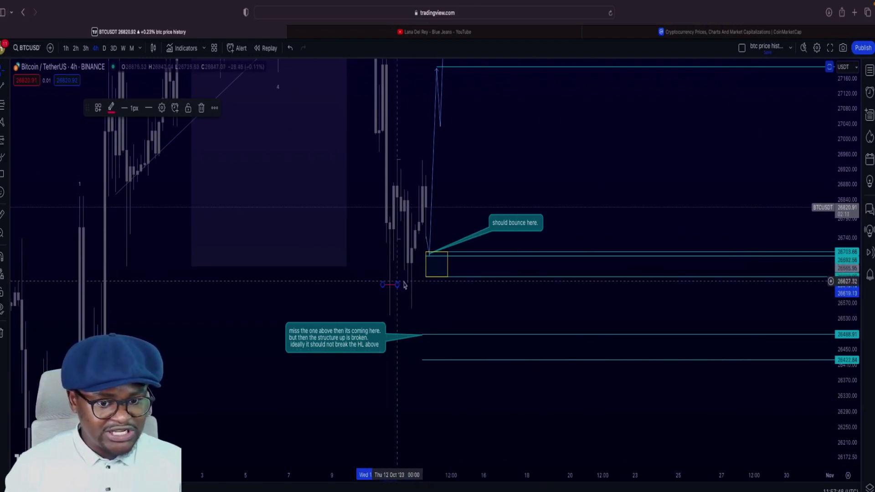
pyautogui.moveTo(206, 285); pyautogui.dragTo(329, 285)
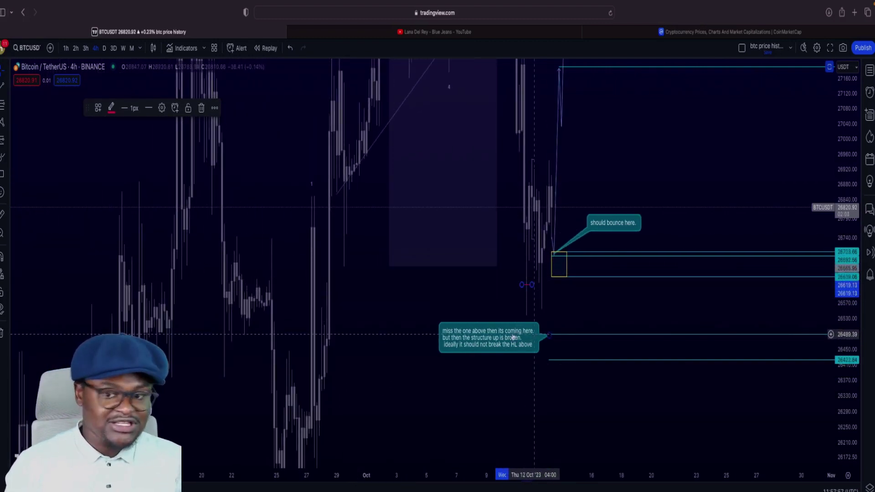
pyautogui.moveTo(419, 396); pyautogui.dragTo(423, 278)
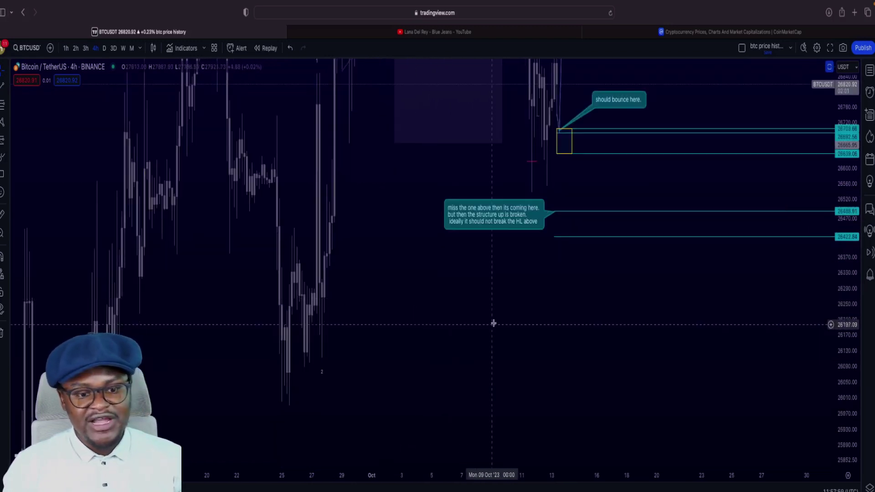
pyautogui.scroll(-5, 493, 323)
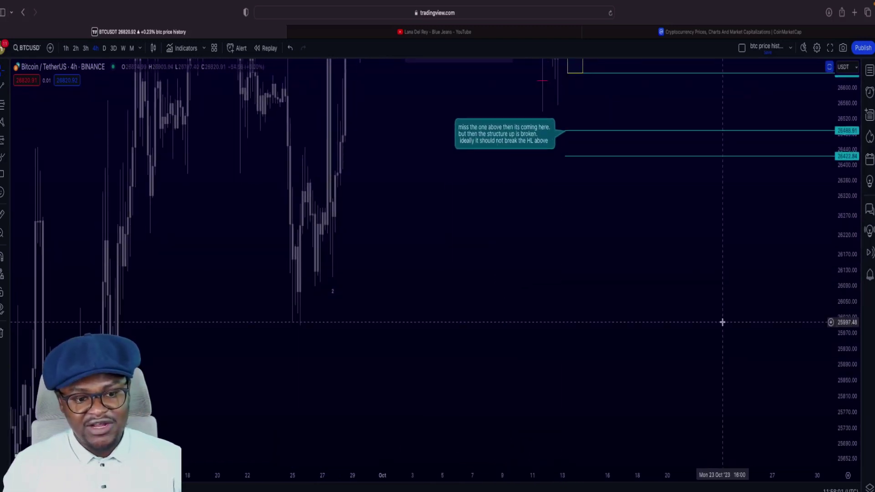
pyautogui.scroll(-4, 674, 347)
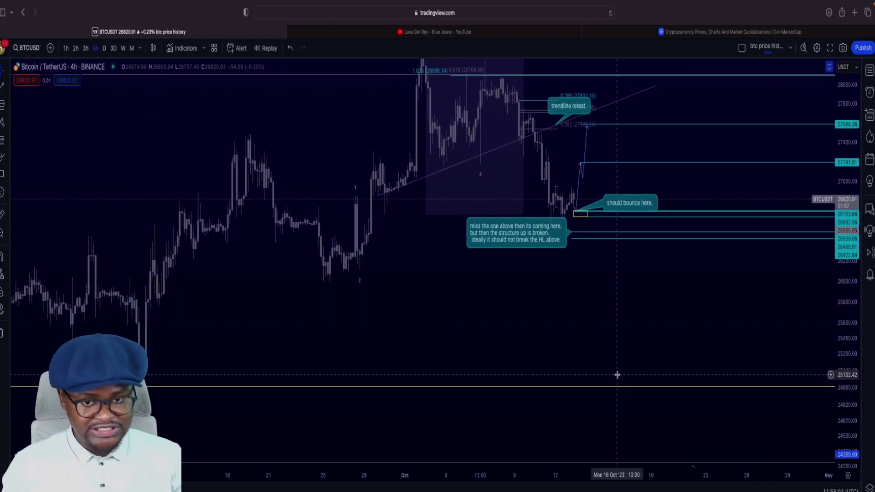
pyautogui.moveTo(425, 293); pyautogui.dragTo(429, 333)
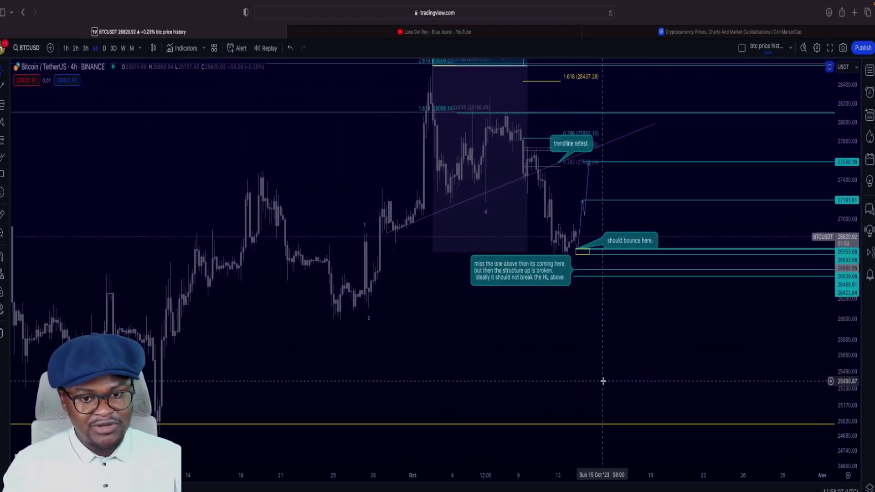
# Step: Brush a rising channel with a zigzag inside it in the empty area past the BUY HERE label, plus a breakdown path ending in an arrow
pyautogui.scroll(-5, 588, 315)
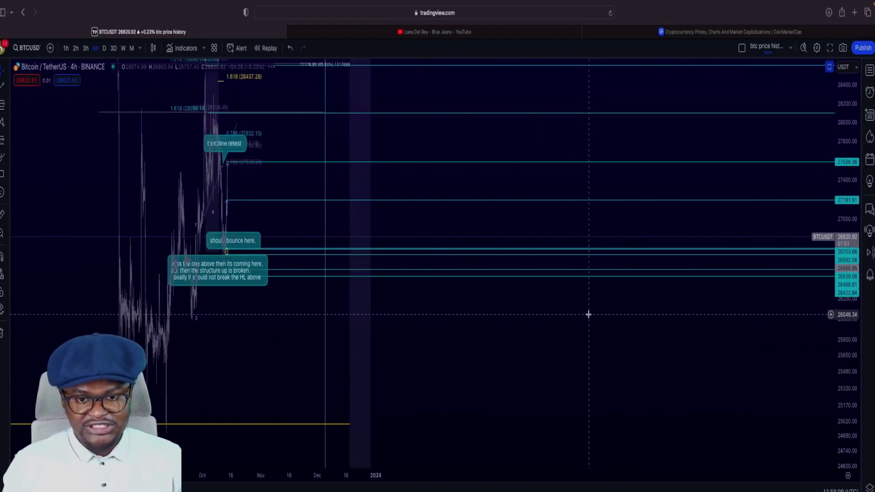
pyautogui.moveTo(587, 333)
pyautogui.mouseDown()
pyautogui.moveTo(533, 134)
pyautogui.moveTo(537, 186)
pyautogui.moveTo(502, 96)
pyautogui.mouseUp()
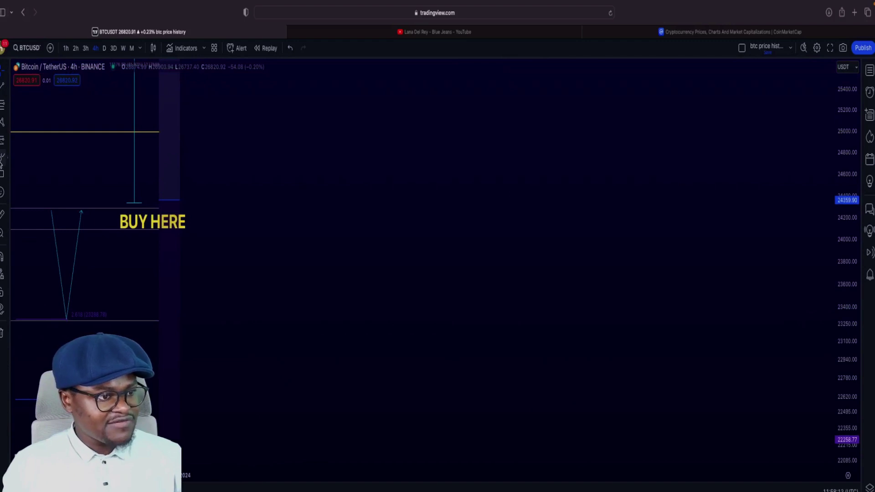
pyautogui.click(2, 160)
pyautogui.moveTo(377, 231); pyautogui.dragTo(471, 165)
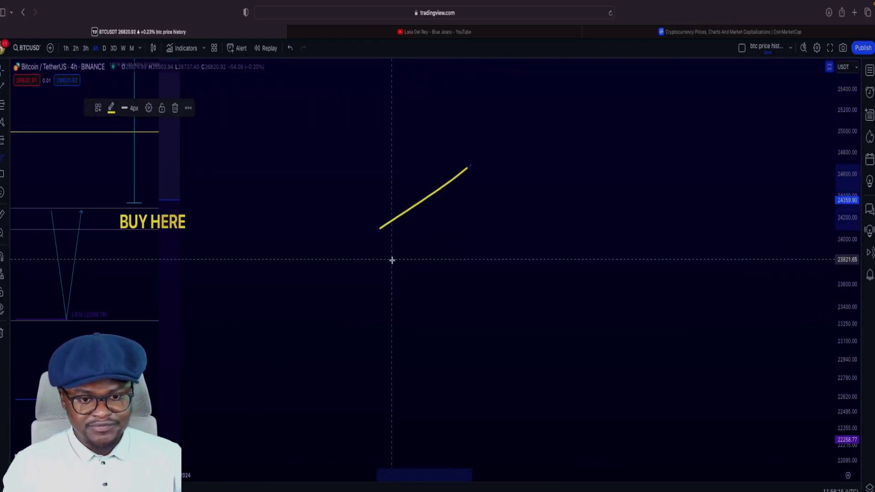
pyautogui.moveTo(401, 278); pyautogui.dragTo(494, 224)
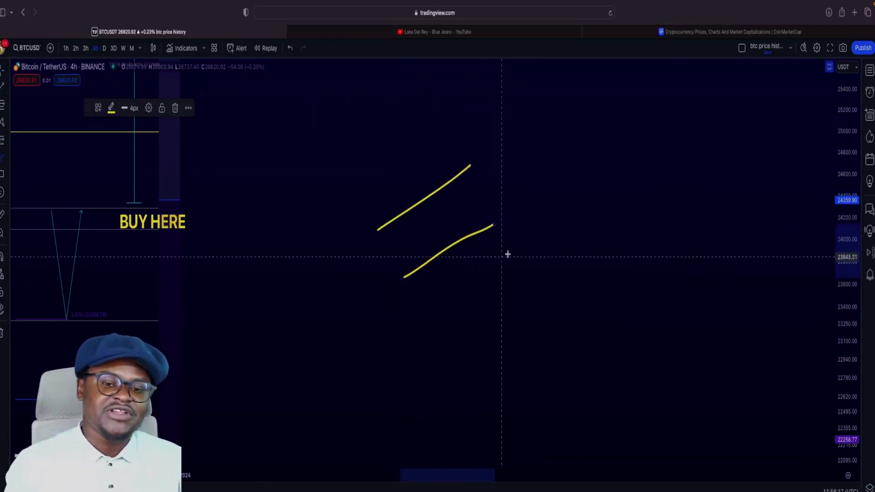
pyautogui.moveTo(406, 276)
pyautogui.mouseDown()
pyautogui.moveTo(440, 202)
pyautogui.moveTo(474, 225)
pyautogui.moveTo(482, 187)
pyautogui.mouseUp()
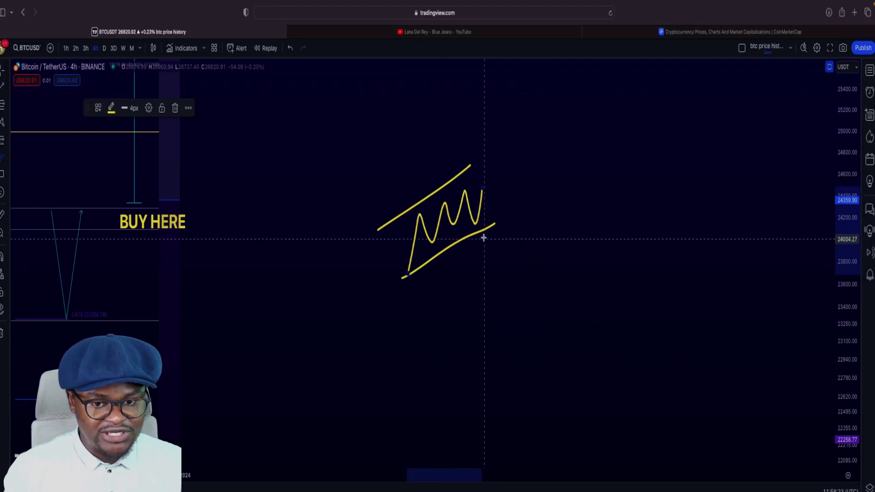
pyautogui.moveTo(479, 231); pyautogui.dragTo(498, 254)
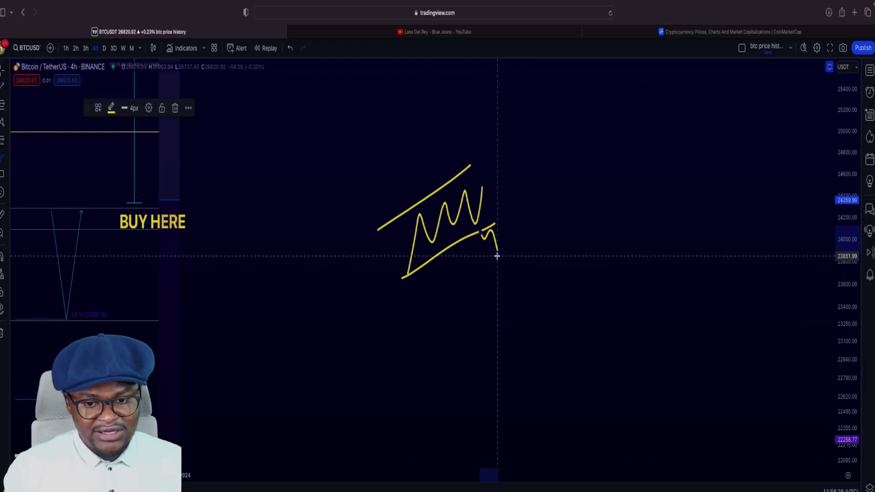
pyautogui.moveTo(498, 264); pyautogui.dragTo(483, 286)
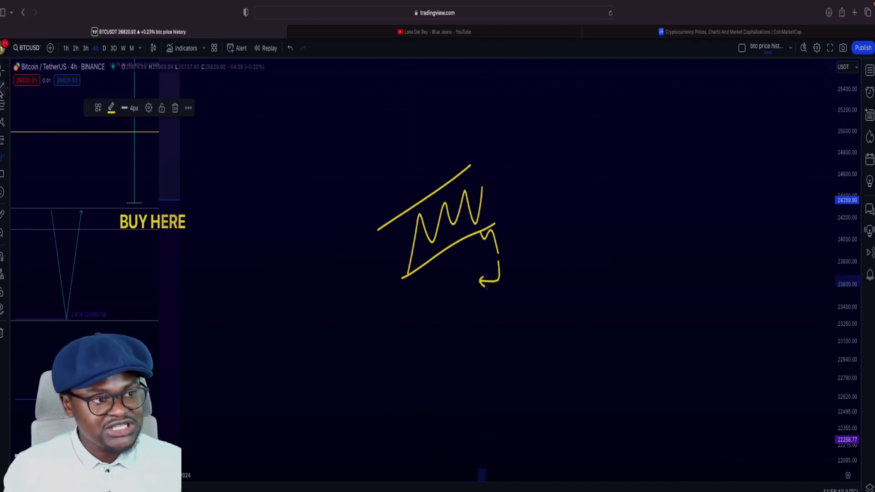
# Step: Draw a short descending trend line at the sketched channel's break and shift it onto the drop, from about 24105 to 23587
pyautogui.click(2, 91)
pyautogui.moveTo(465, 170); pyautogui.dragTo(485, 225)
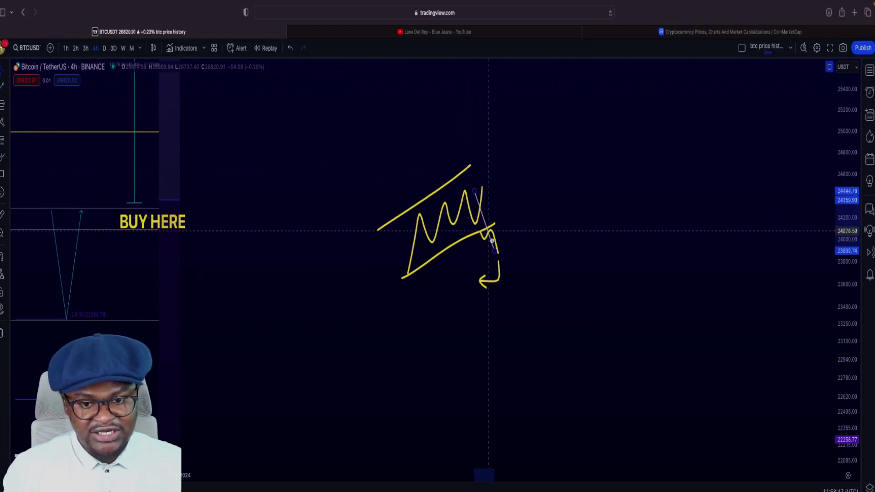
pyautogui.moveTo(488, 262); pyautogui.dragTo(500, 268)
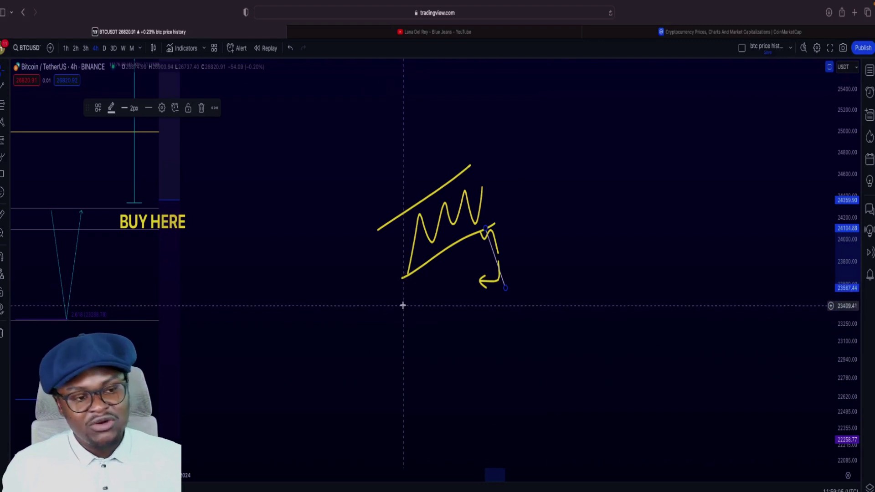
pyautogui.scroll(-2, 395, 303)
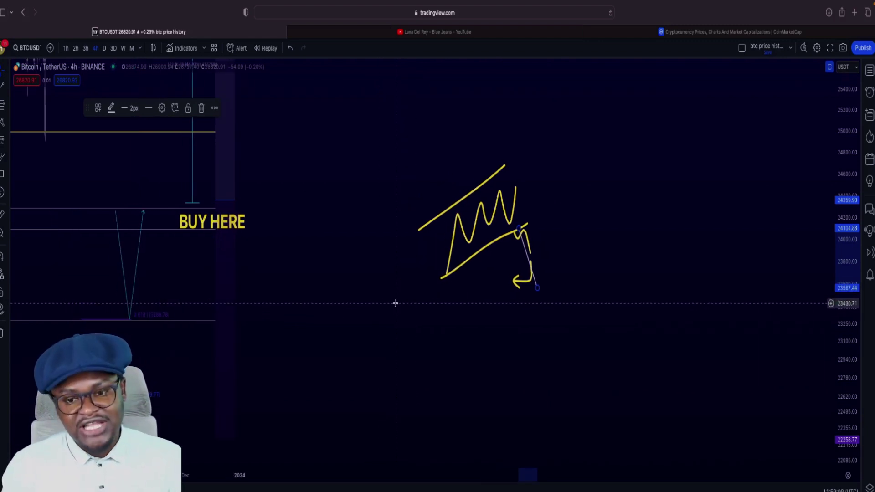
pyautogui.hscroll(-5, 394, 302)
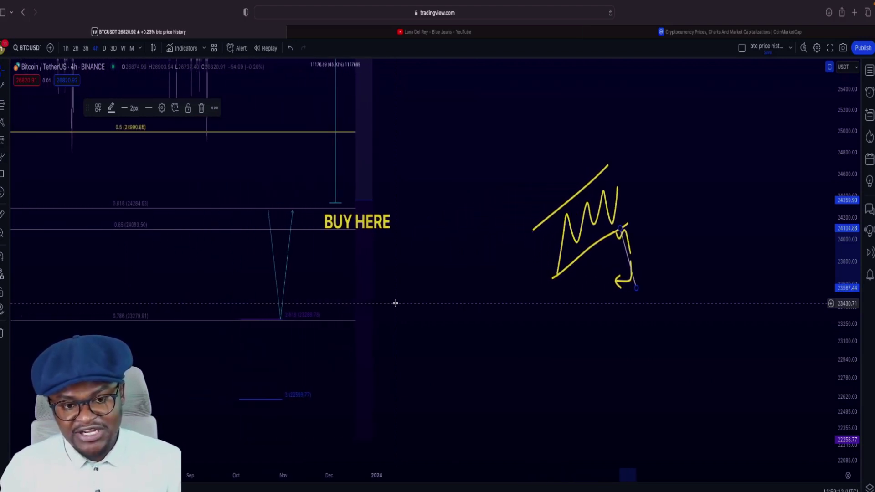
# Step: Examine the red low line, the yellow bounce zone and the support levels below the latest 4-hour candles
pyautogui.scroll(-1, 395, 303)
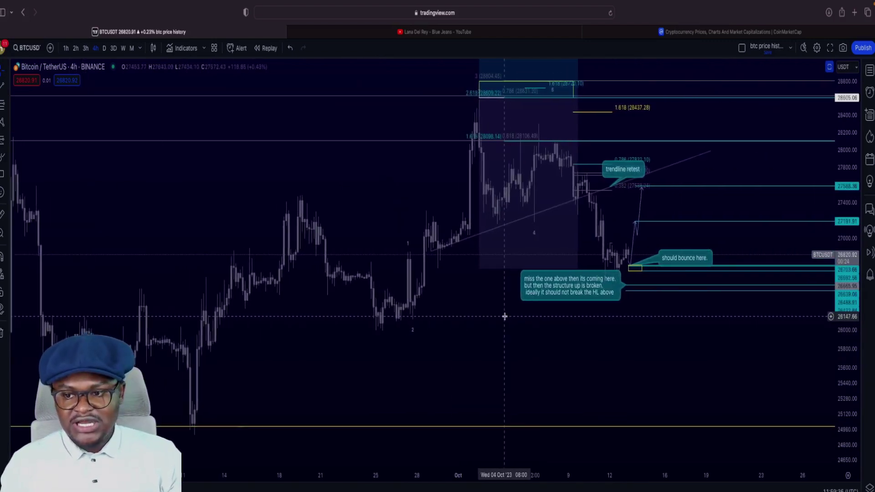
pyautogui.scroll(5, 504, 316)
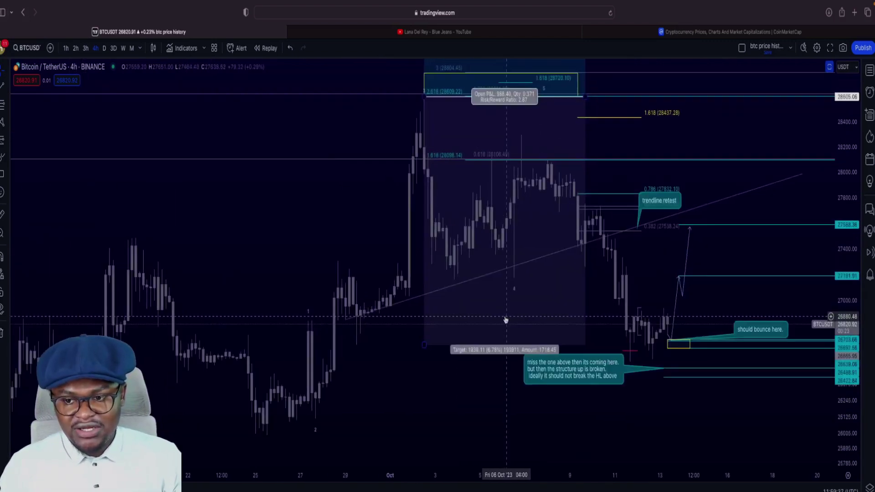
pyautogui.scroll(3, 848, 316)
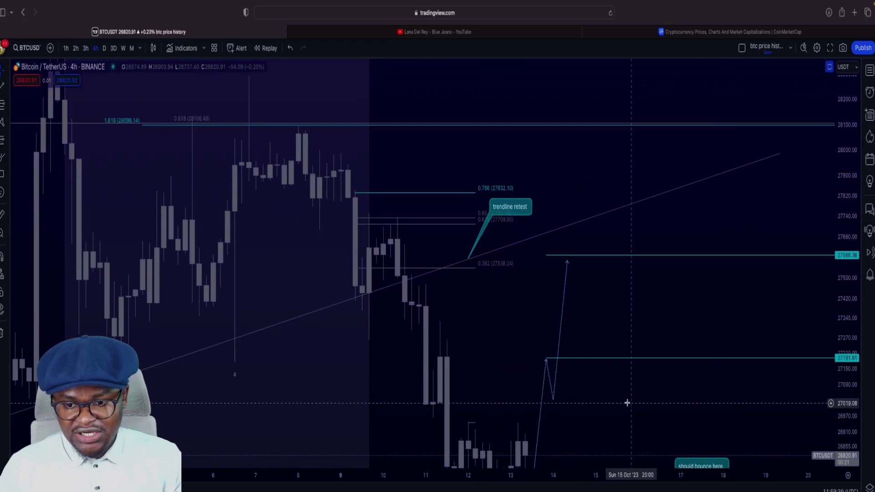
pyautogui.moveTo(627, 401); pyautogui.dragTo(647, 170)
pyautogui.scroll(3, 588, 232)
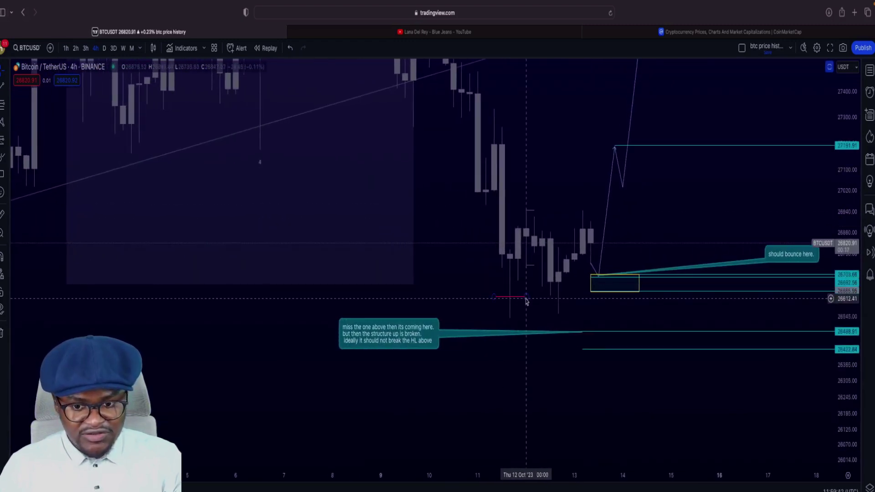
pyautogui.click(519, 297)
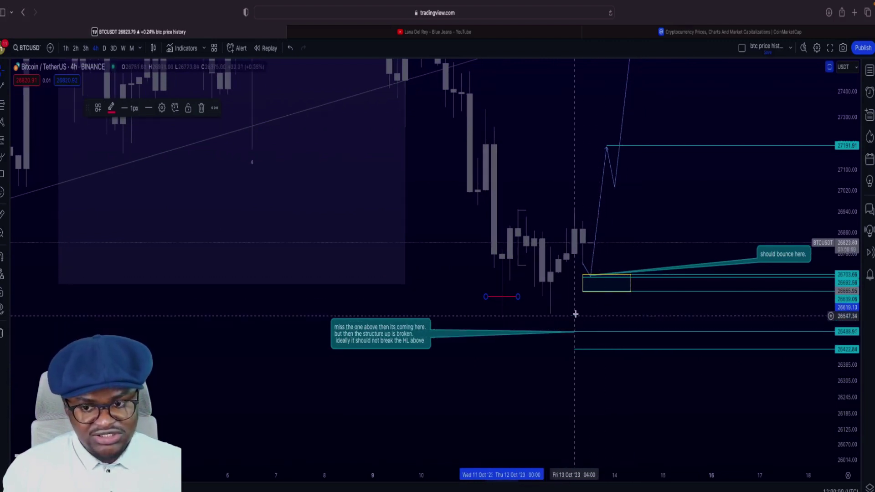
pyautogui.click(590, 280)
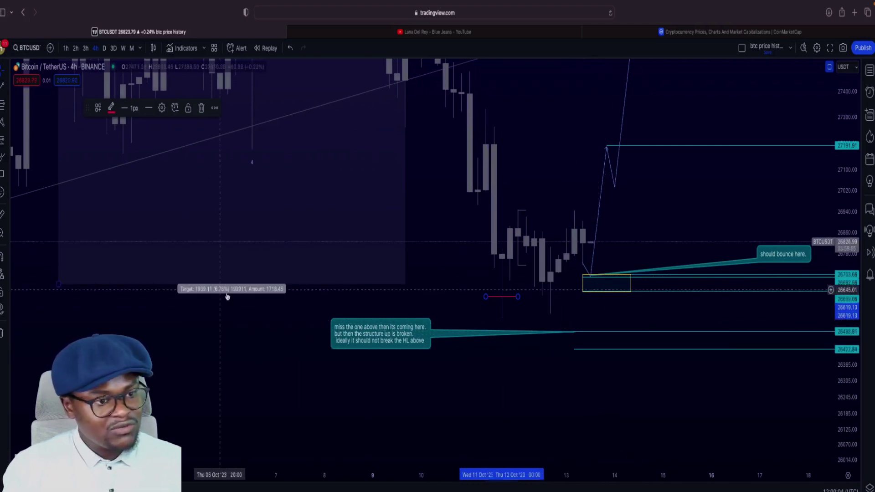
# Step: Brush short yellow curves under the two wick lows of 11 and 12 October
pyautogui.moveTo(846, 401); pyautogui.dragTo(846, 364)
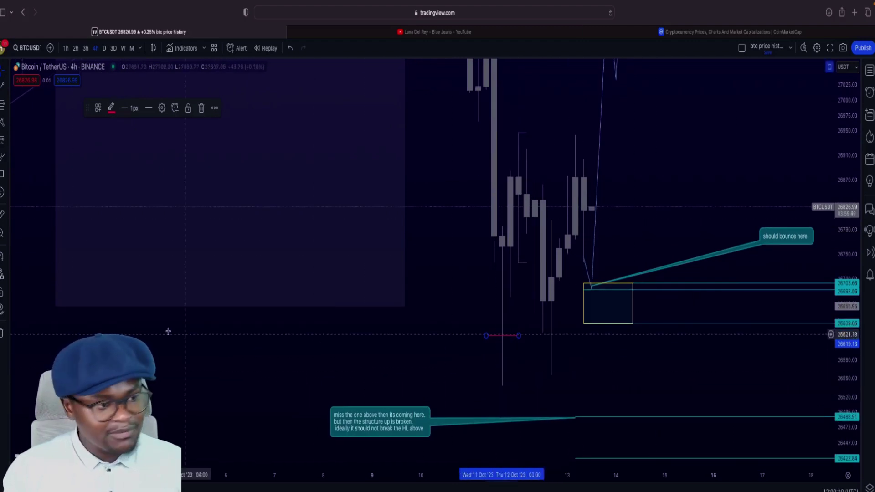
pyautogui.click(56, 166)
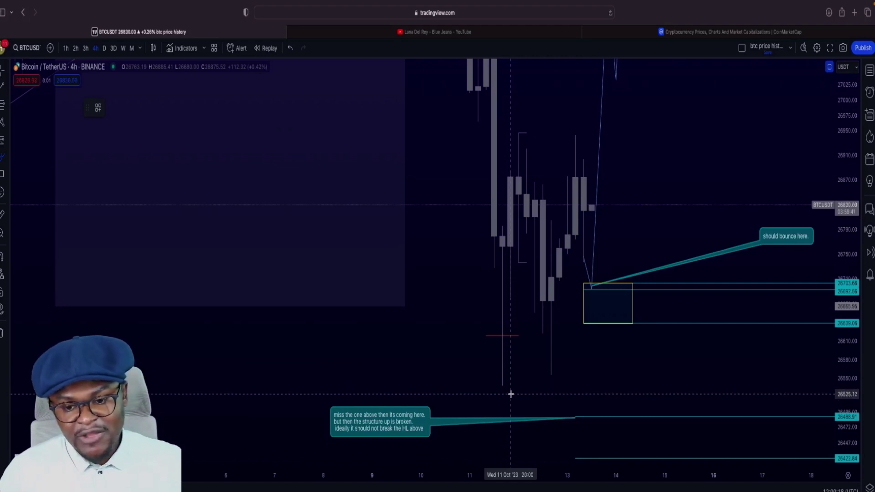
pyautogui.moveTo(494, 391); pyautogui.dragTo(560, 374)
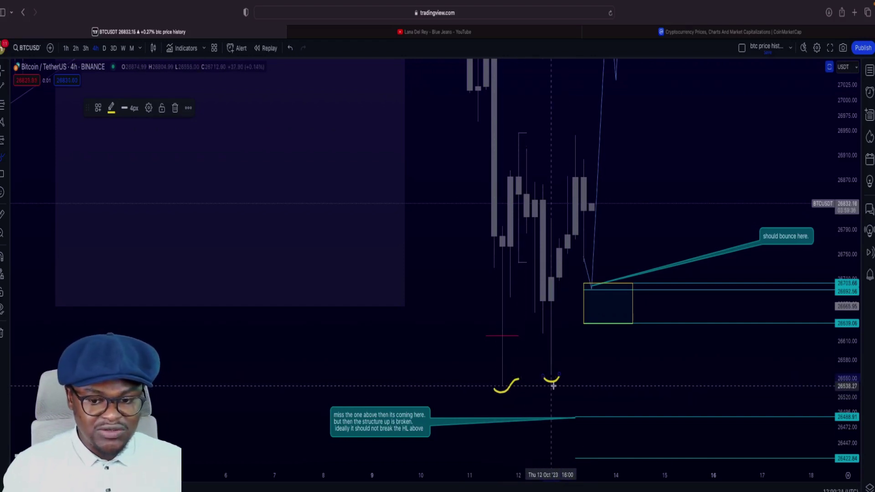
# Step: Examine the latest candles and bounce zone with the price scale inverted, and restore the normal orientation
pyautogui.scroll(2, 420, 293)
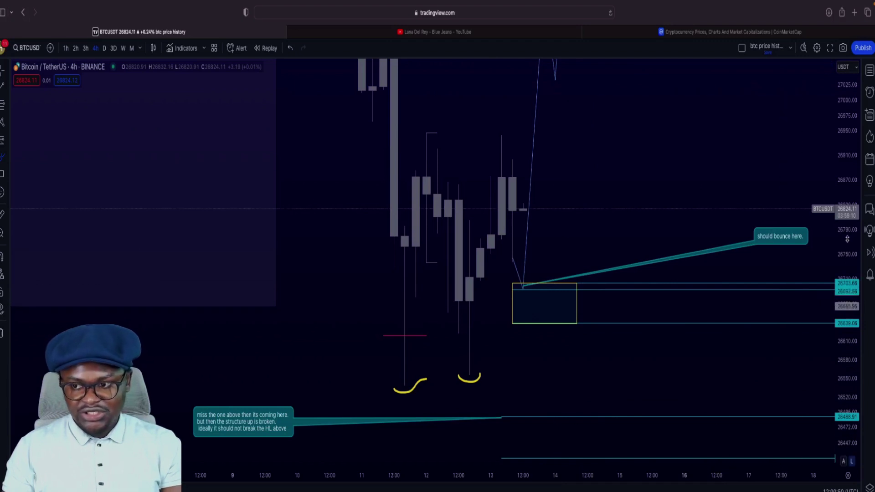
pyautogui.moveTo(847, 239); pyautogui.dragTo(847, 257)
pyautogui.hscroll(3, 614, 306)
pyautogui.scroll(-3, 615, 307)
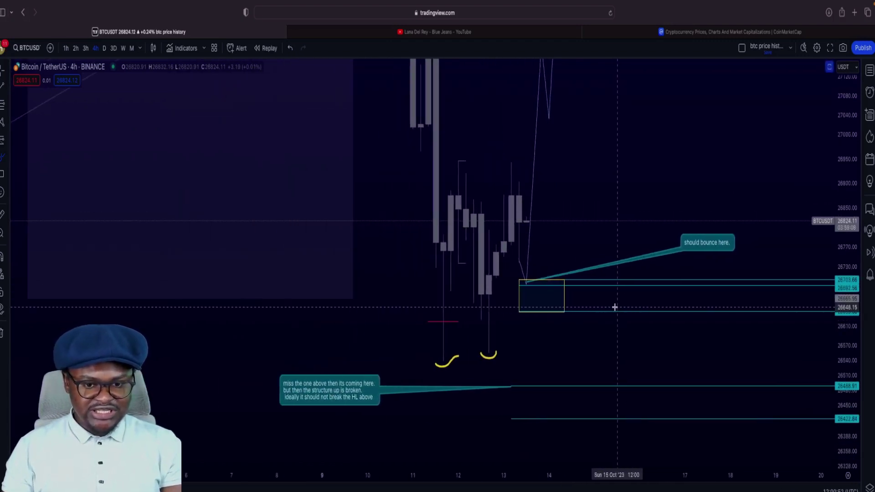
pyautogui.scroll(-2, 615, 307)
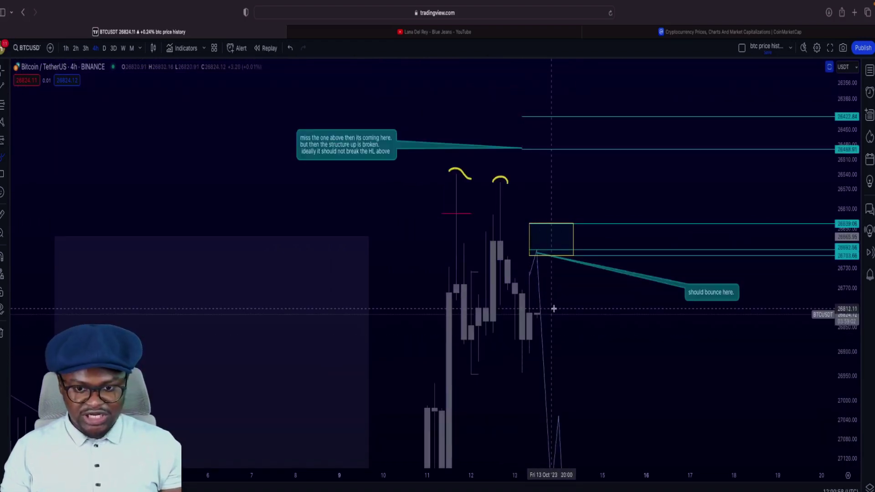
pyautogui.scroll(1, 549, 307)
pyautogui.scroll(3, 506, 296)
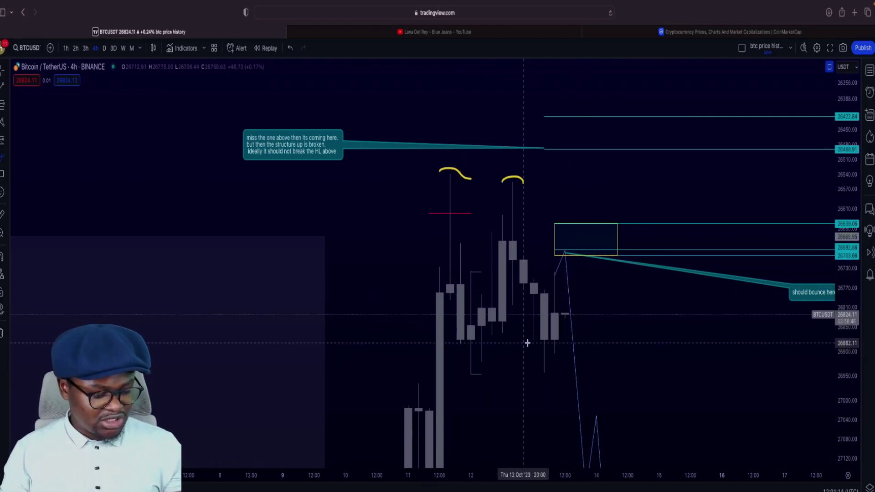
pyautogui.hotkey('alt', 'i')
pyautogui.hscroll(5, 588, 250)
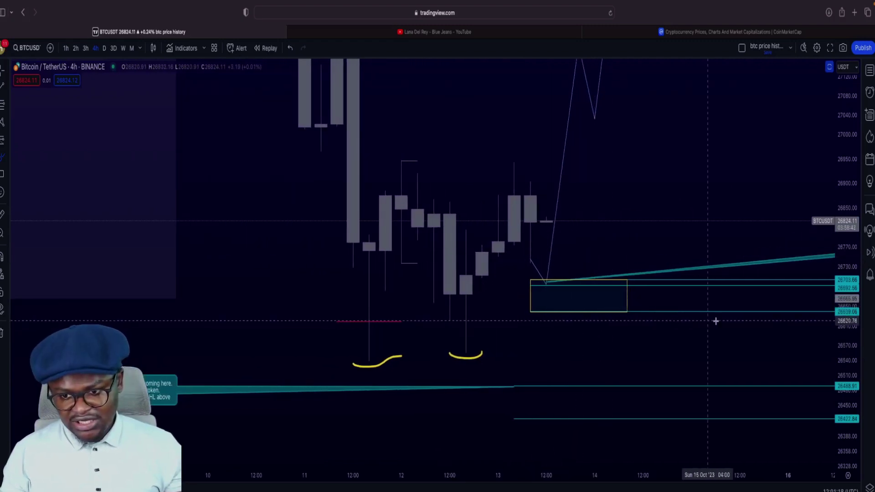
# Step: Draw a Fib retracement over the latest upswing, anchored at 26555.67 on 13 October and 26943.51 on 15 October
pyautogui.moveTo(847, 461); pyautogui.dragTo(846, 400)
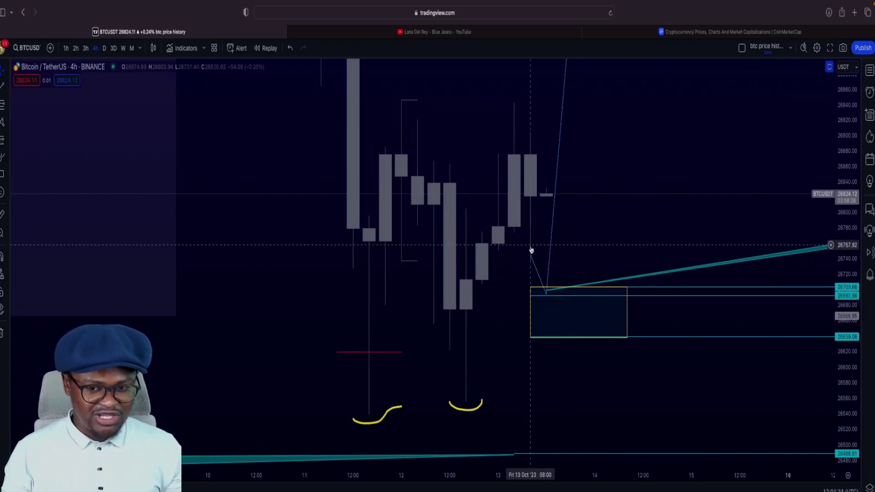
pyautogui.scroll(1, 541, 265)
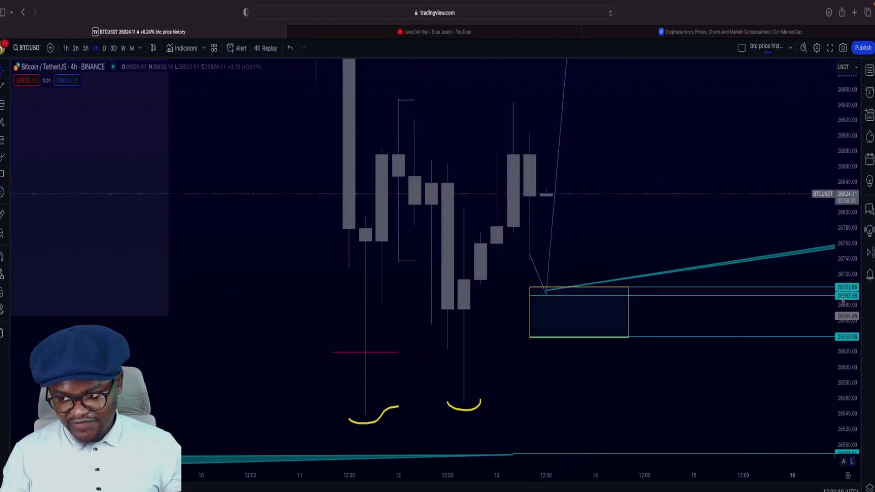
pyautogui.moveTo(728, 406); pyautogui.dragTo(728, 377)
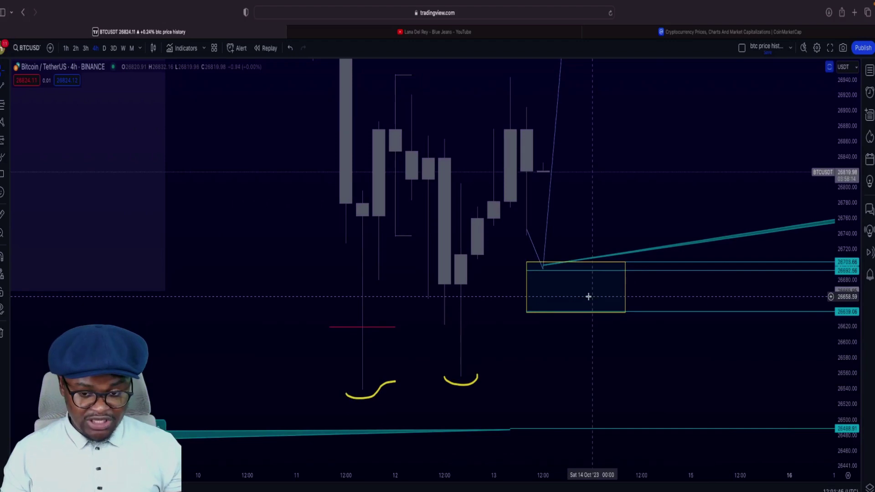
pyautogui.moveTo(679, 329); pyautogui.dragTo(671, 315)
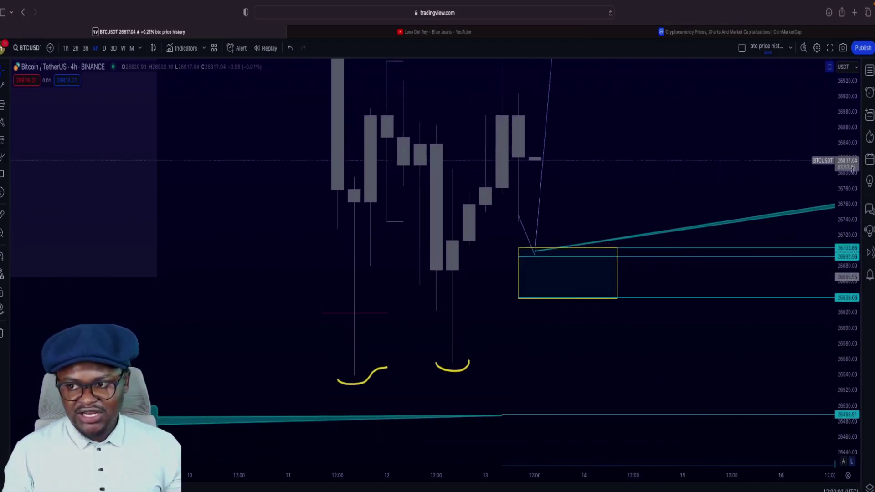
pyautogui.moveTo(846, 194); pyautogui.dragTo(846, 215)
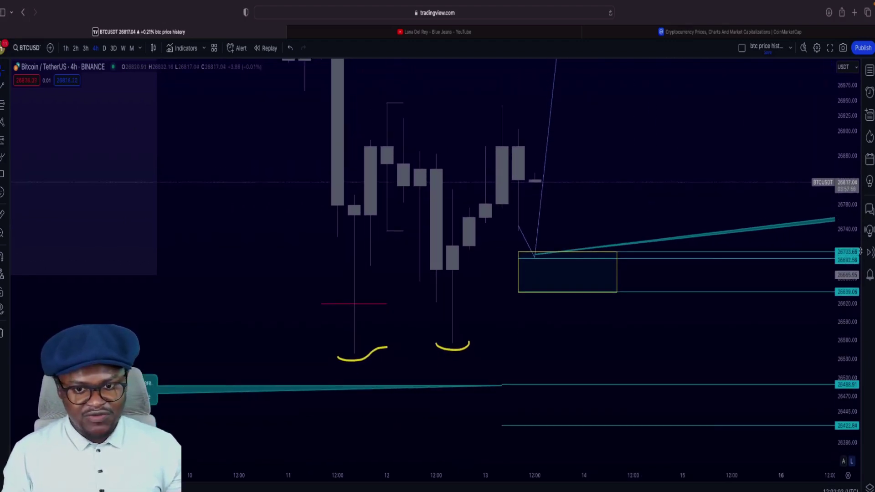
pyautogui.click(2, 106)
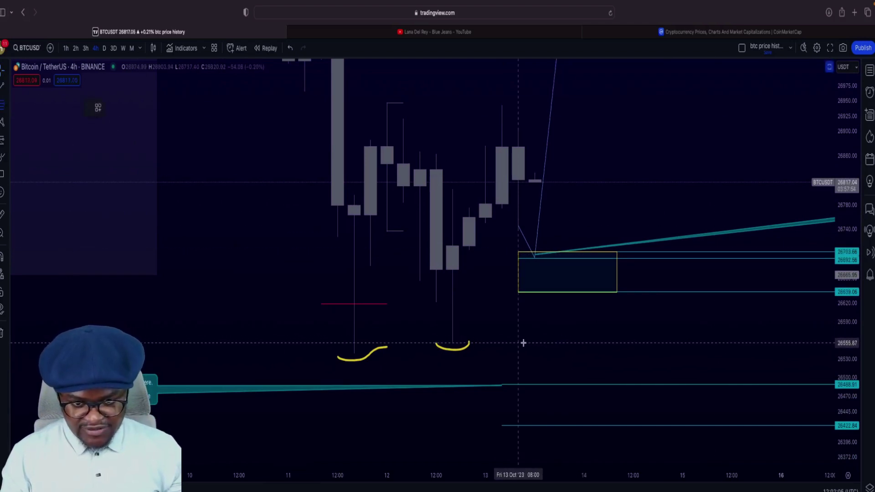
pyautogui.click(523, 343)
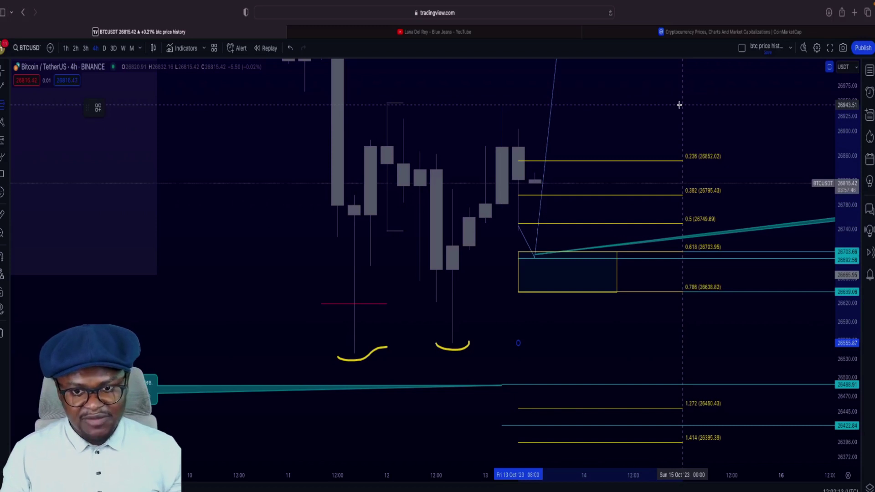
pyautogui.click(679, 105)
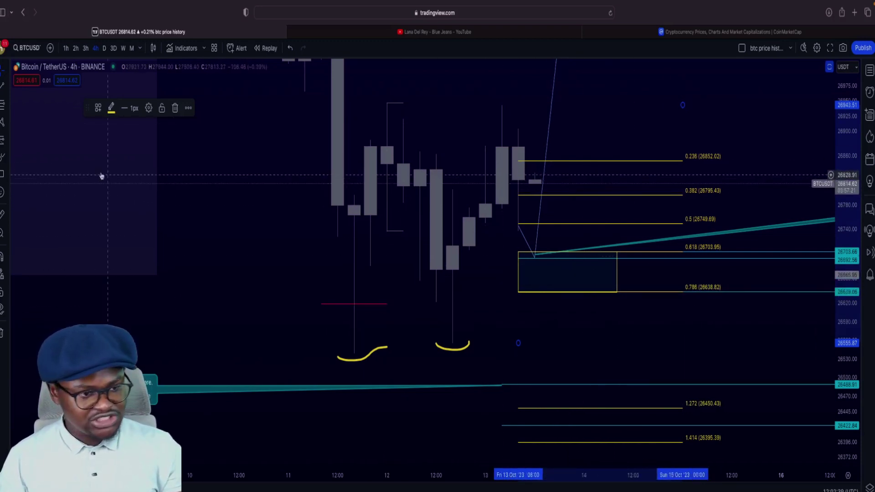
# Step: Brush a yellow ellipse around the bounce zone between 0.618 and 0.786, with an arrow rising from it past the 0.236 level
pyautogui.click(128, 107)
pyautogui.click(132, 150)
pyautogui.moveTo(615, 256)
pyautogui.mouseDown()
pyautogui.moveTo(520, 256)
pyautogui.moveTo(524, 284)
pyautogui.moveTo(574, 303)
pyautogui.moveTo(617, 285)
pyautogui.moveTo(593, 251)
pyautogui.moveTo(567, 257)
pyautogui.moveTo(644, 94)
pyautogui.moveTo(604, 116)
pyautogui.moveTo(649, 160)
pyautogui.mouseUp()
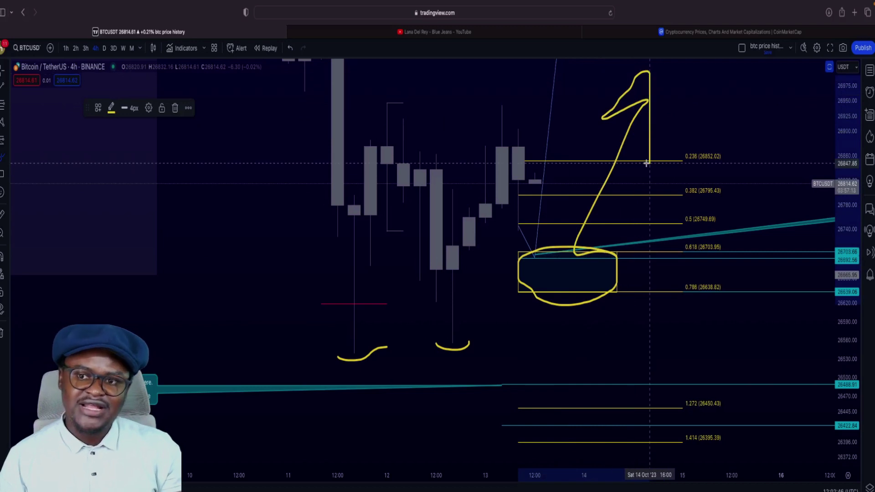
# Step: Restyle the rising trend line under the early-October candles as a thick white line
pyautogui.scroll(-5, 684, 266)
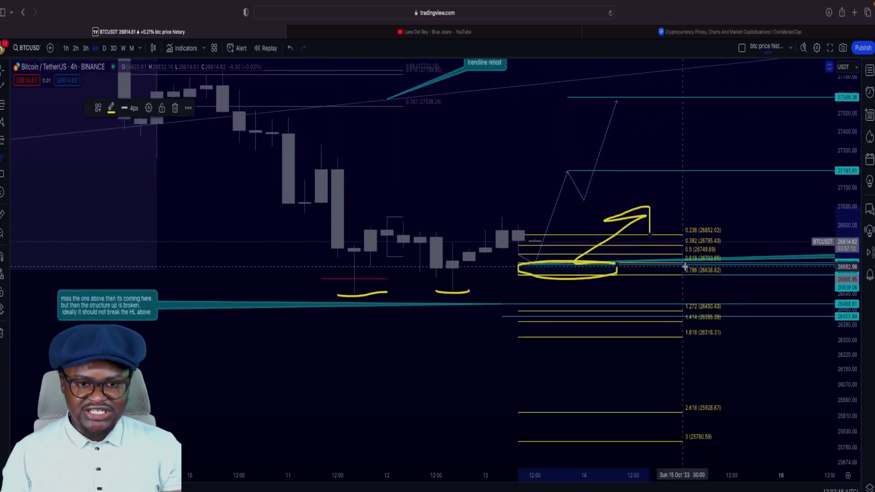
pyautogui.hscroll(5, 685, 266)
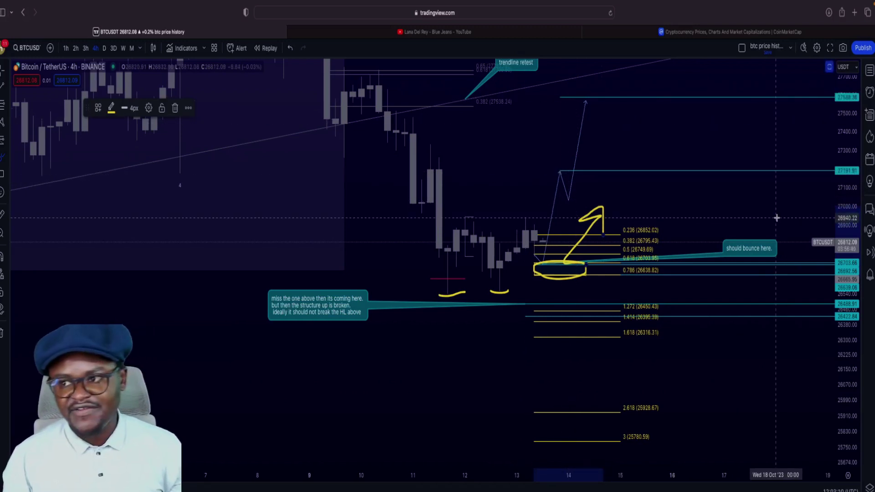
pyautogui.hscroll(-3, 776, 217)
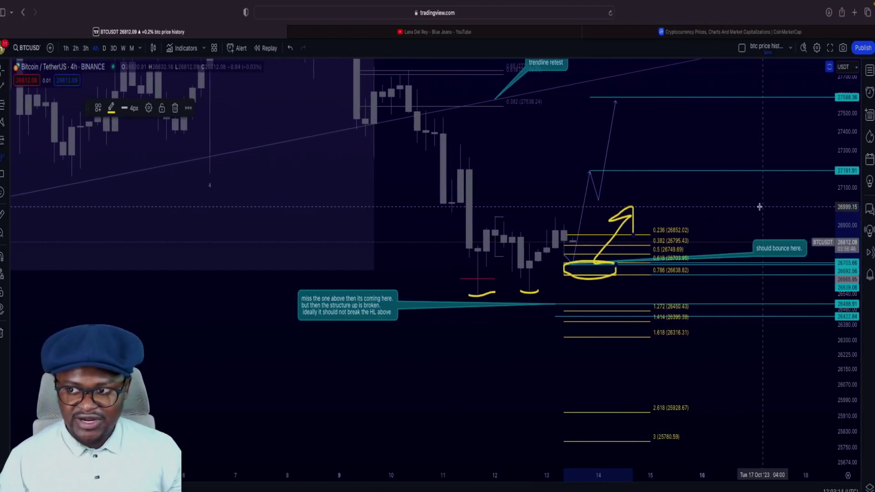
pyautogui.scroll(-5, 759, 207)
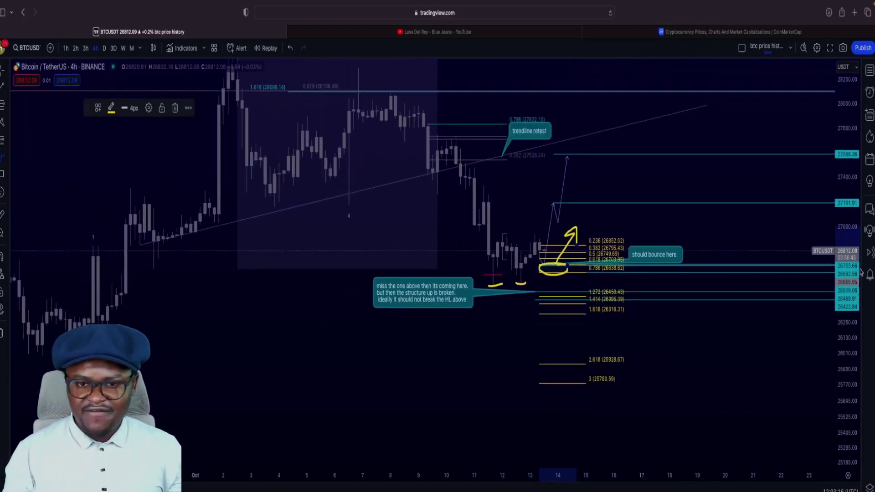
pyautogui.scroll(-5, 679, 236)
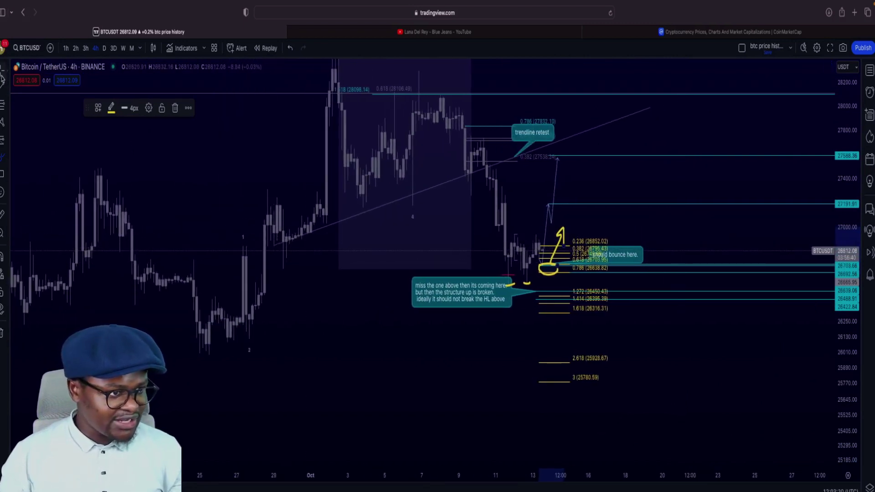
pyautogui.click(326, 232)
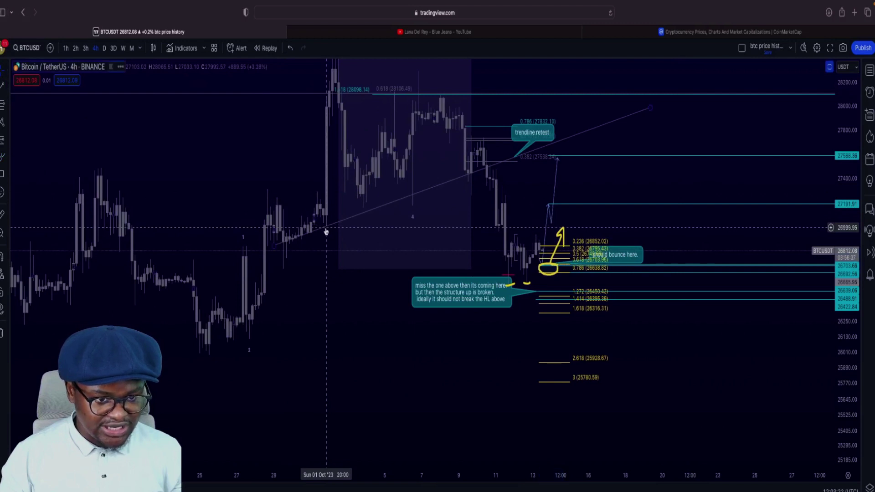
pyautogui.moveTo(325, 232); pyautogui.dragTo(429, 274)
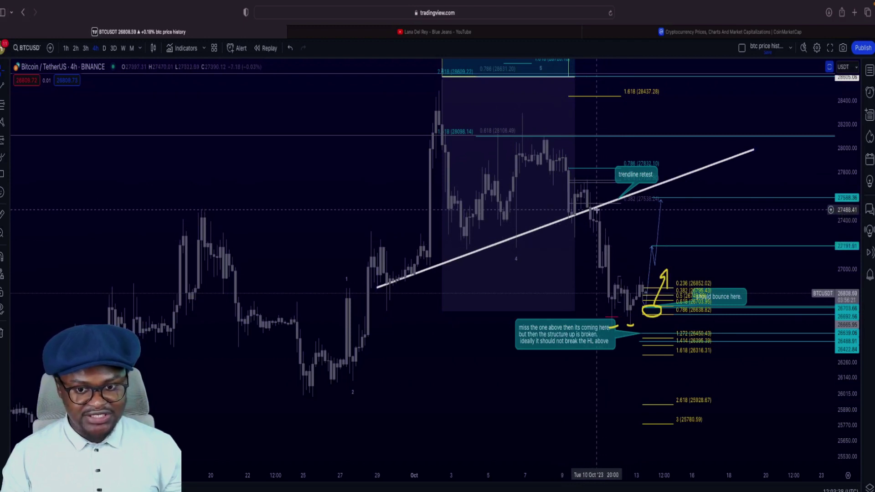
# Step: Draw a Fib retracement over the latest drop, anchored at 27198.25 on 11 October and 26778.06 on 15 October
pyautogui.hscroll(3, 596, 210)
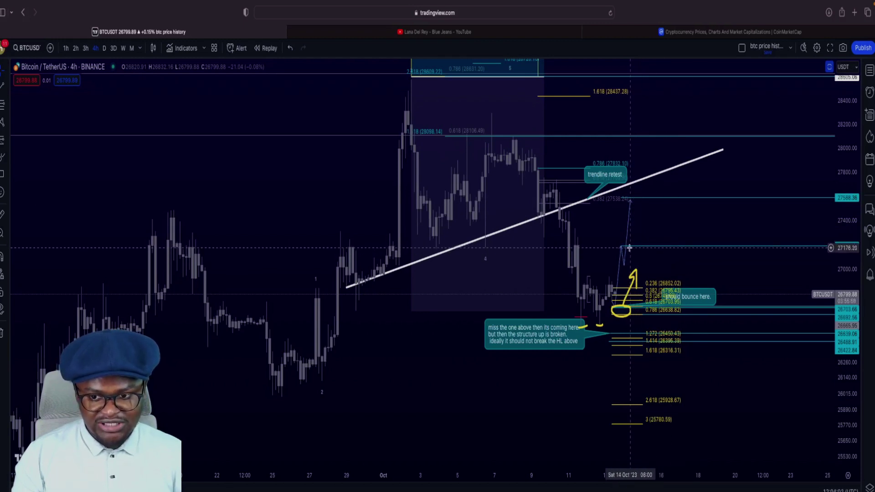
pyautogui.scroll(3, 608, 256)
pyautogui.scroll(4, 609, 257)
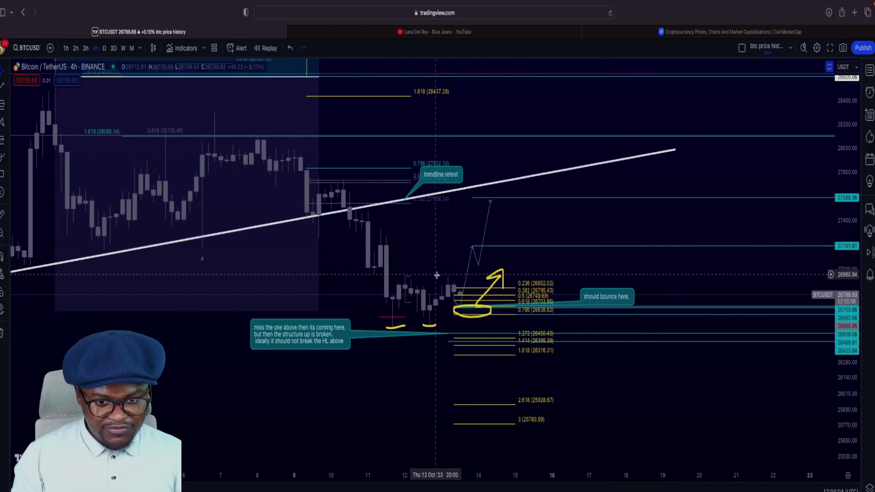
pyautogui.scroll(3, 381, 254)
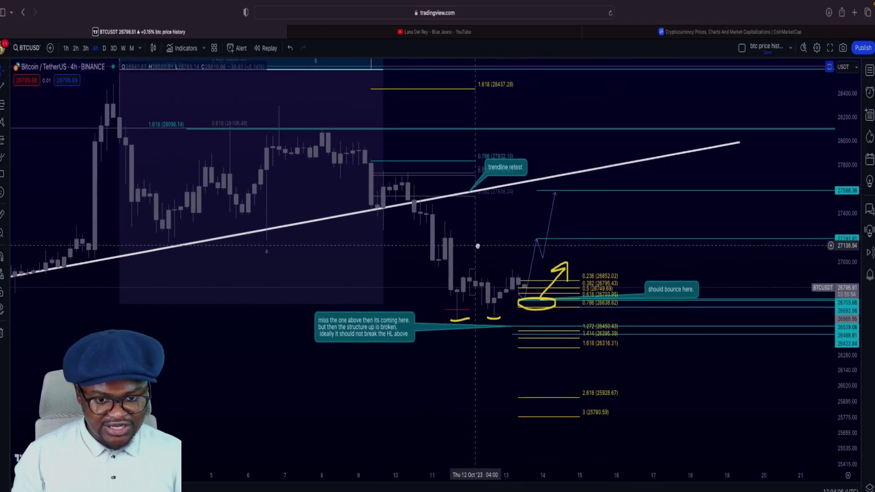
pyautogui.moveTo(847, 196); pyautogui.dragTo(847, 220)
pyautogui.scroll(4, 432, 219)
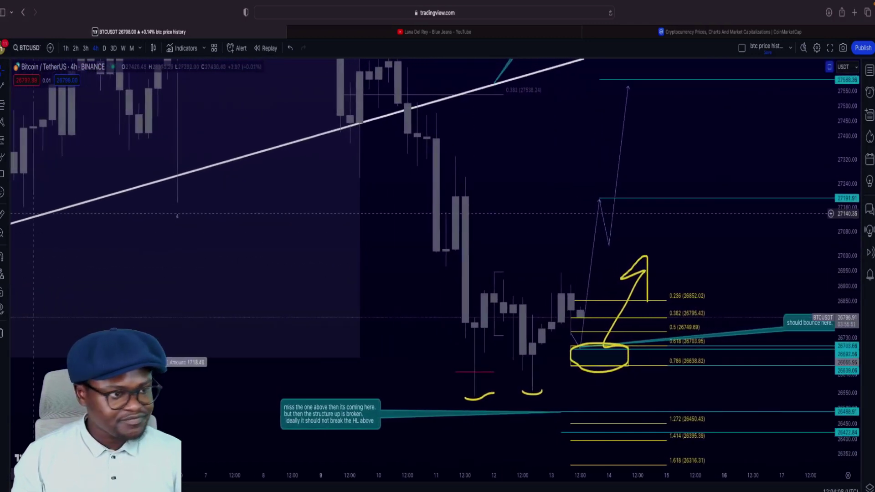
pyautogui.click(451, 196)
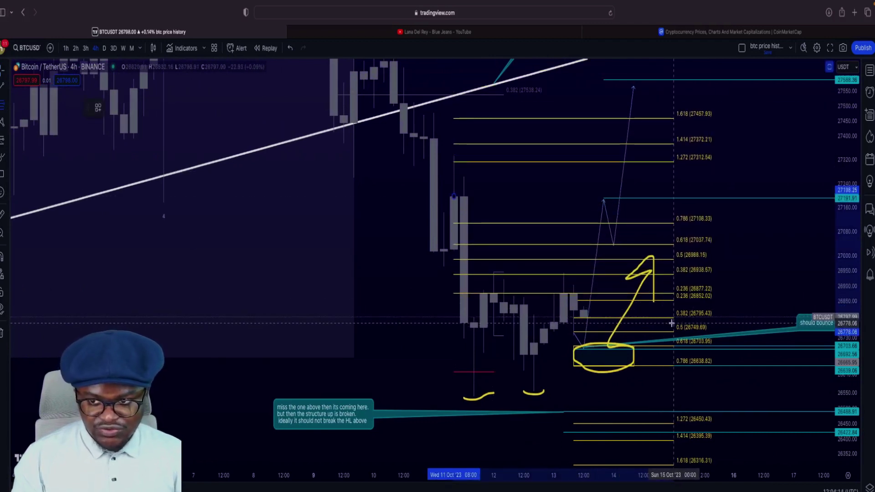
pyautogui.click(671, 323)
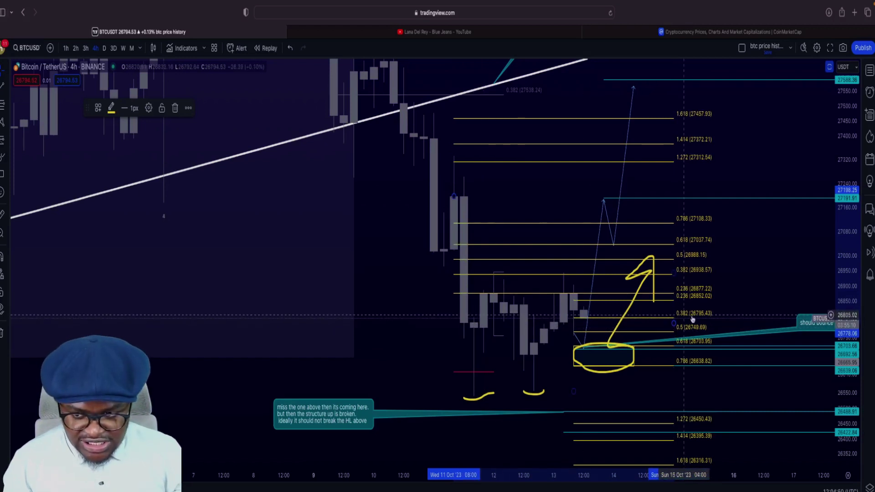
# Step: Examine the latest candles, the two marked lows and the bounce zone against the levels of both Fib retracements
pyautogui.scroll(3, 843, 350)
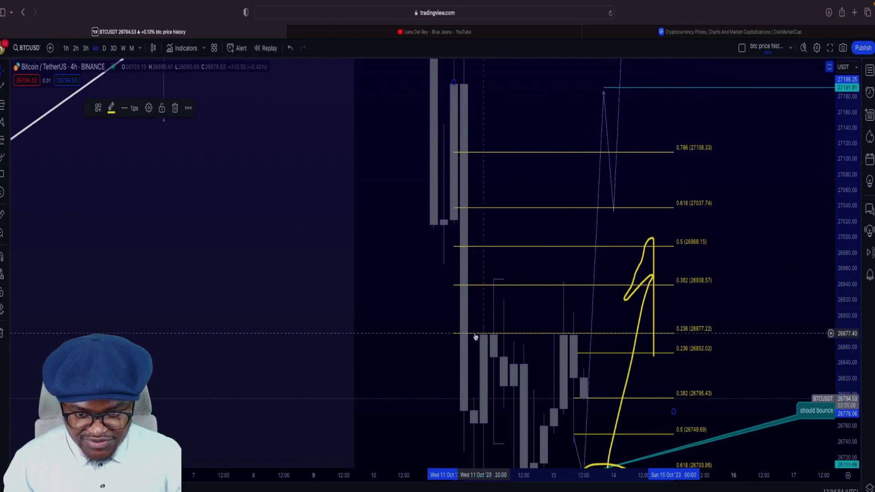
pyautogui.scroll(-5, 620, 374)
pyautogui.scroll(5, 621, 374)
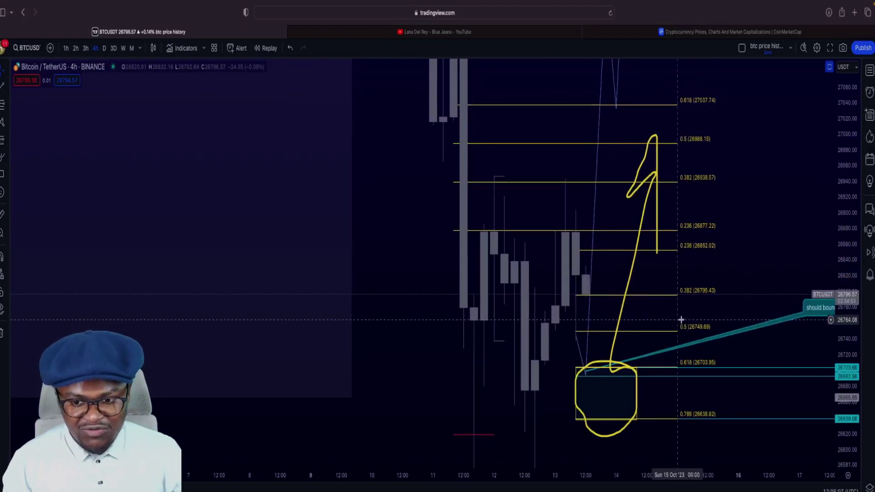
pyautogui.hscroll(5, 681, 320)
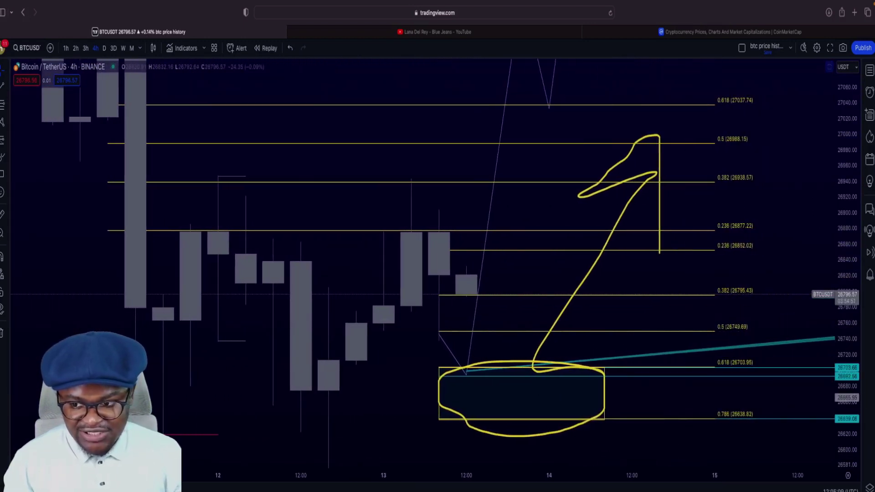
pyautogui.moveTo(854, 404); pyautogui.dragTo(722, 232)
pyautogui.moveTo(510, 260); pyautogui.dragTo(607, 112)
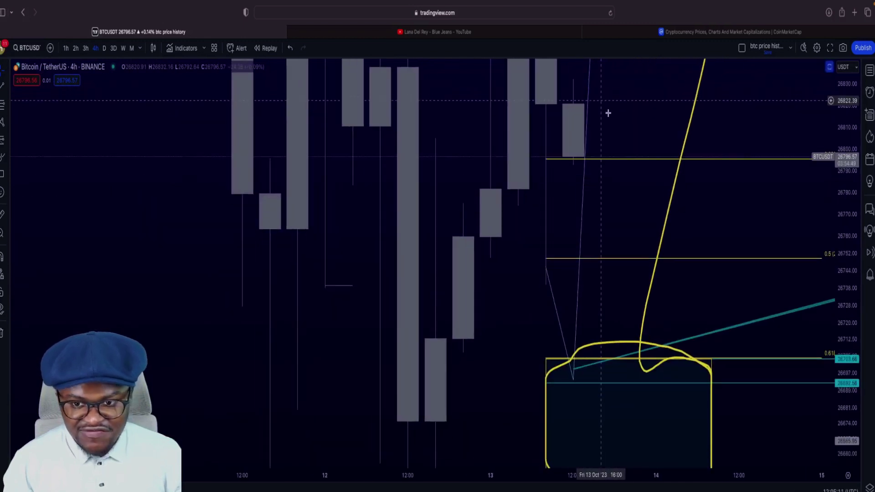
pyautogui.moveTo(591, 209); pyautogui.dragTo(552, 181)
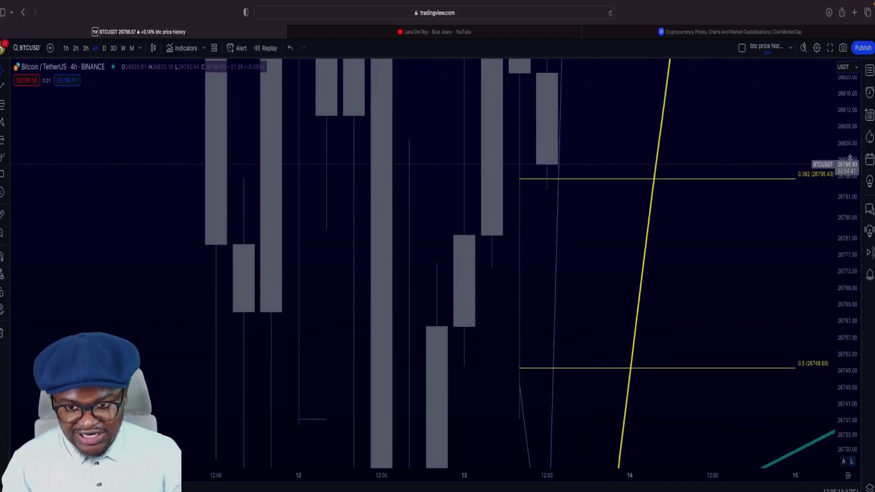
pyautogui.moveTo(846, 291); pyautogui.dragTo(845, 437)
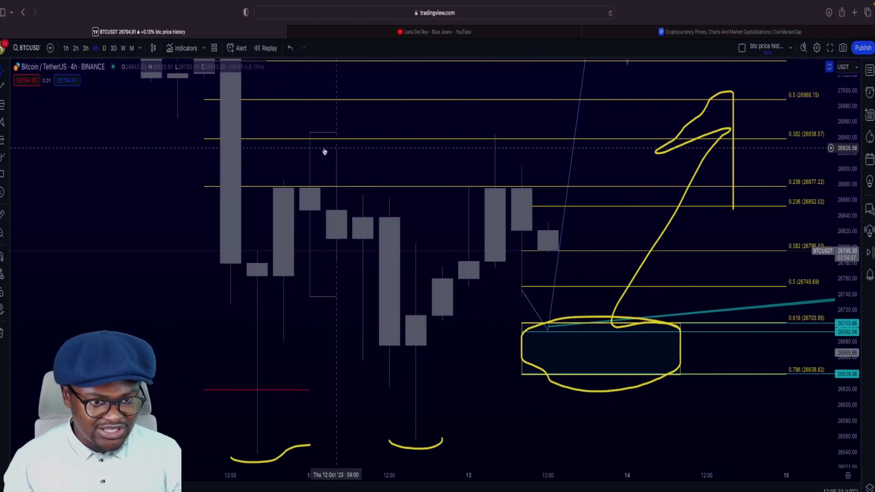
pyautogui.hscroll(-5, 347, 178)
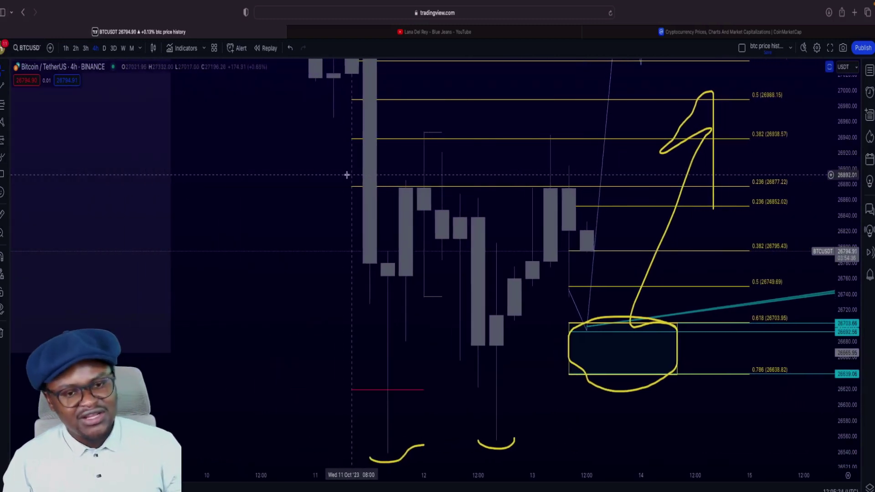
pyautogui.moveTo(548, 117); pyautogui.dragTo(537, 162)
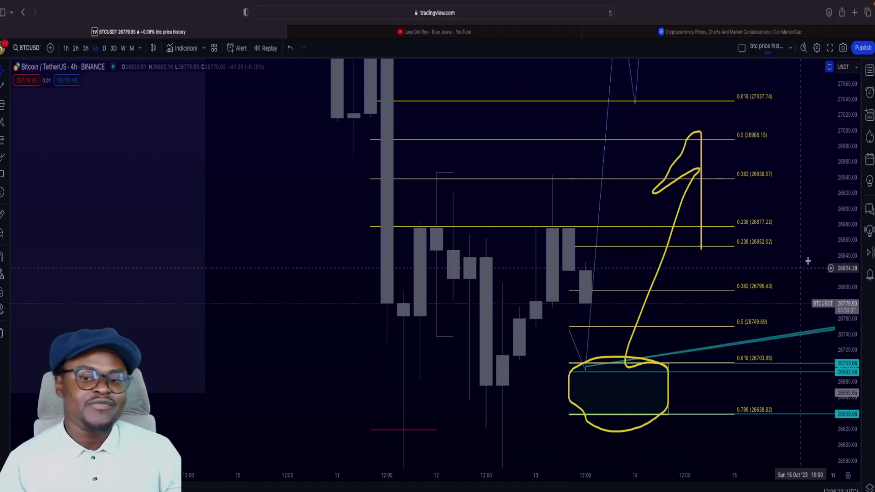
# Step: Delete both Fib retracements and the brushed yellow ellipse and arrow over the bounce zone
pyautogui.moveTo(846, 180); pyautogui.dragTo(848, 319)
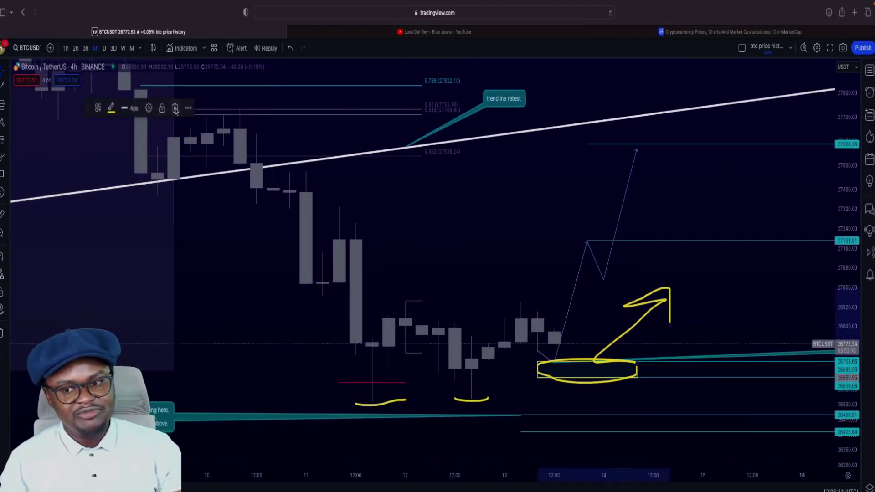
pyautogui.hotkey('ctrl', 'z')
pyautogui.scroll(-2, 577, 268)
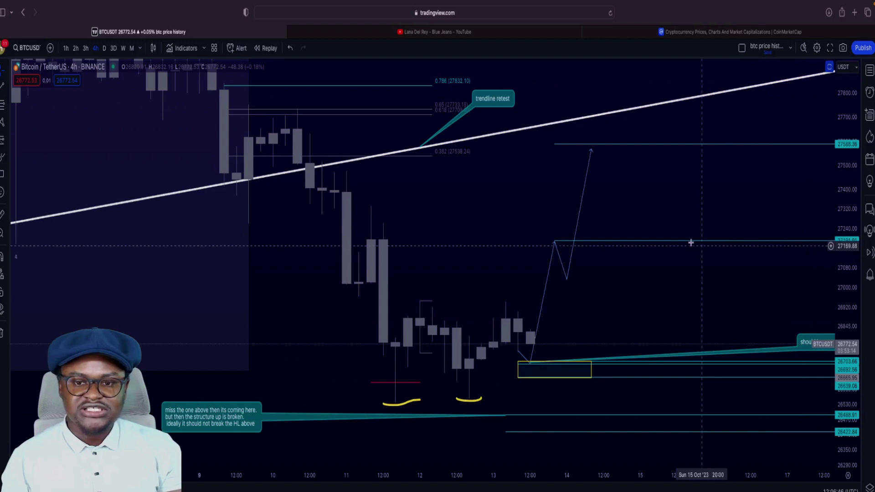
# Step: Brush a yellow ellipse inside the bounce zone box between 26703.66 and 26639.06
pyautogui.moveTo(690, 303); pyautogui.dragTo(643, 242)
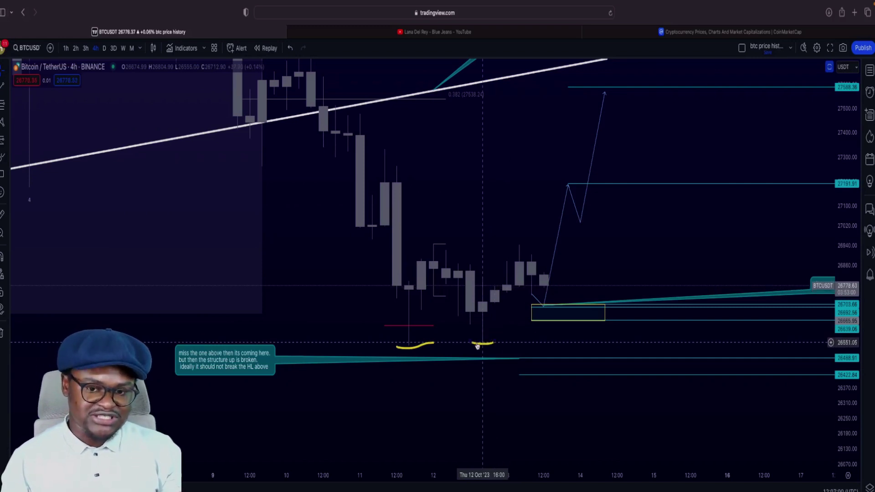
pyautogui.moveTo(477, 346); pyautogui.dragTo(490, 346)
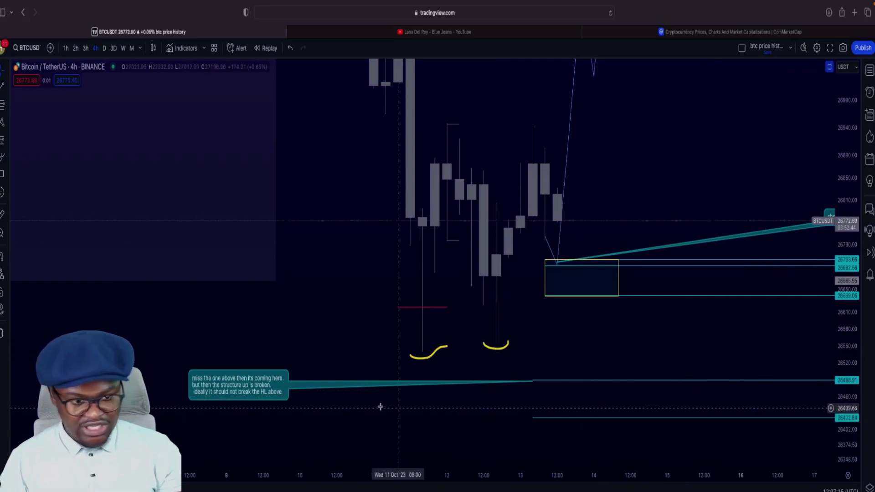
pyautogui.scroll(-5, 365, 405)
pyautogui.scroll(2, 410, 406)
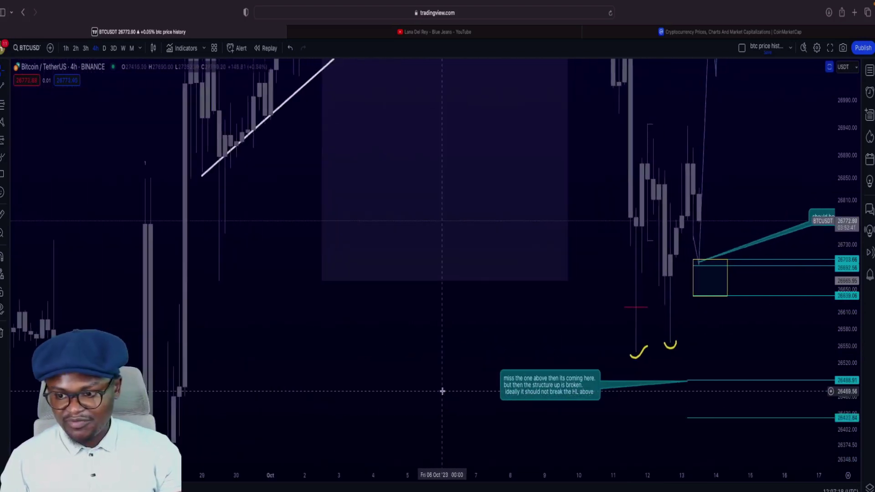
pyautogui.scroll(10, 442, 391)
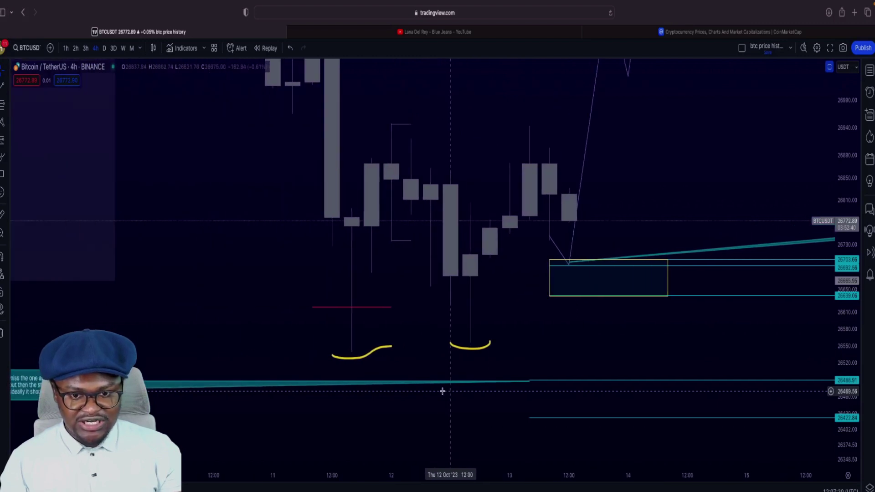
pyautogui.moveTo(660, 159); pyautogui.dragTo(647, 238)
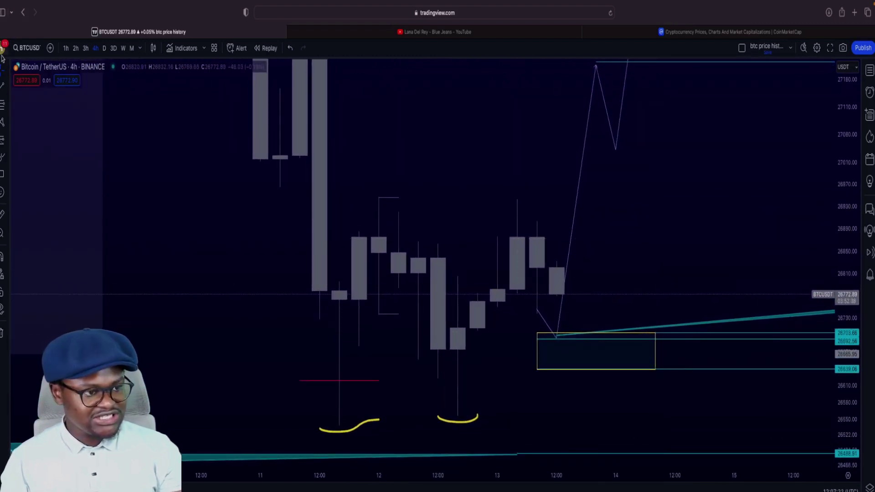
pyautogui.click(2, 159)
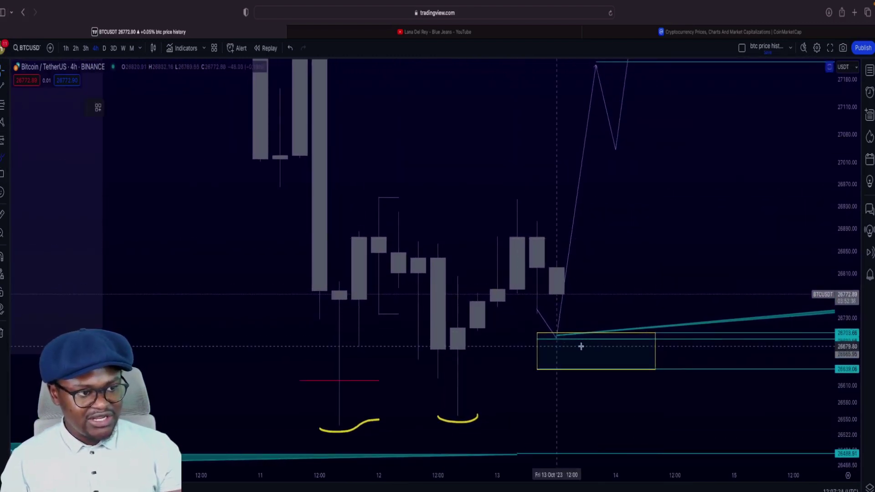
pyautogui.moveTo(577, 339); pyautogui.dragTo(636, 345)
pyautogui.moveTo(559, 342)
pyautogui.mouseDown()
pyautogui.moveTo(568, 363)
pyautogui.moveTo(638, 354)
pyautogui.mouseUp()
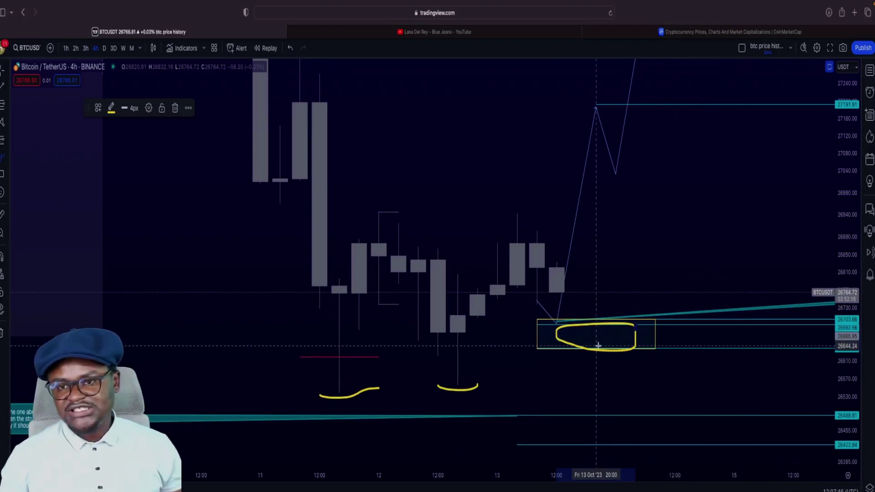
# Step: Brush a small yellow circle around the tip of the projection arrow at the 27588.36 level
pyautogui.hscroll(5, 748, 274)
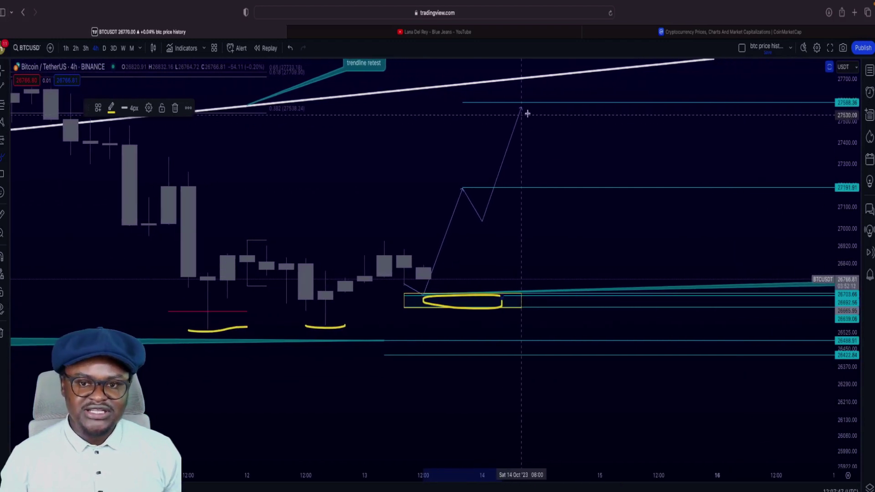
pyautogui.moveTo(557, 100)
pyautogui.mouseDown()
pyautogui.moveTo(502, 97)
pyautogui.moveTo(567, 113)
pyautogui.moveTo(542, 104)
pyautogui.mouseUp()
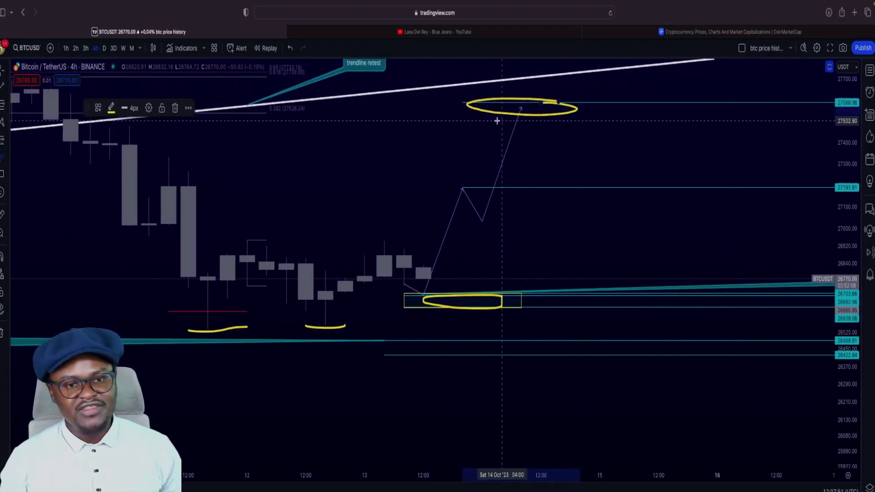
pyautogui.click(176, 111)
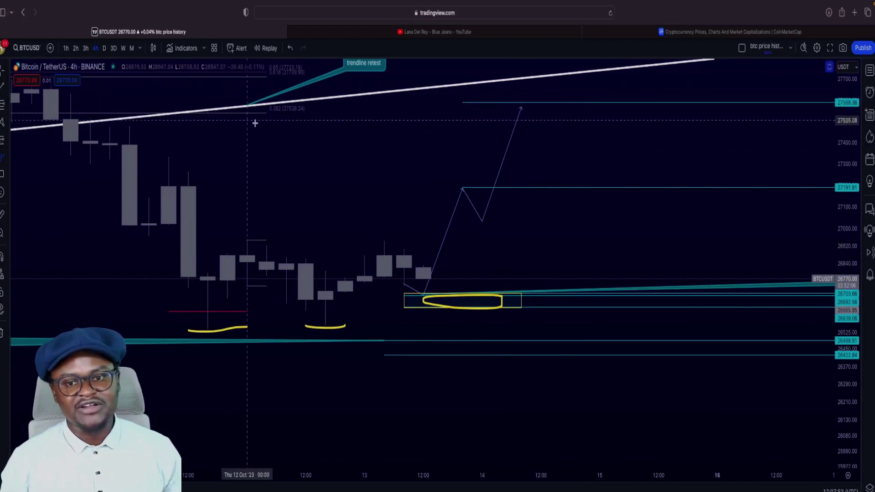
pyautogui.moveTo(502, 108)
pyautogui.mouseDown()
pyautogui.moveTo(541, 109)
pyautogui.moveTo(499, 99)
pyautogui.mouseUp()
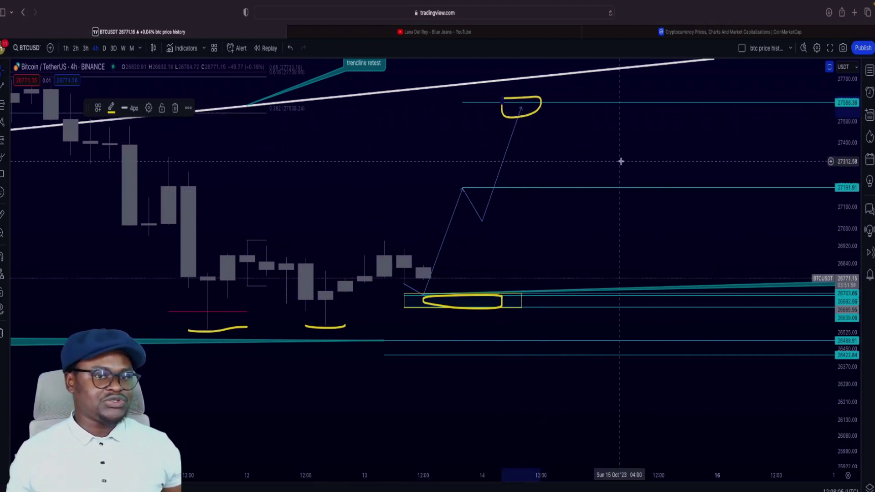
# Step: Brush a yellow V-shaped path from the 27588.36 target down to the 27191.91 level and back up towards the white trend line, and delete it
pyautogui.scroll(-5, 558, 221)
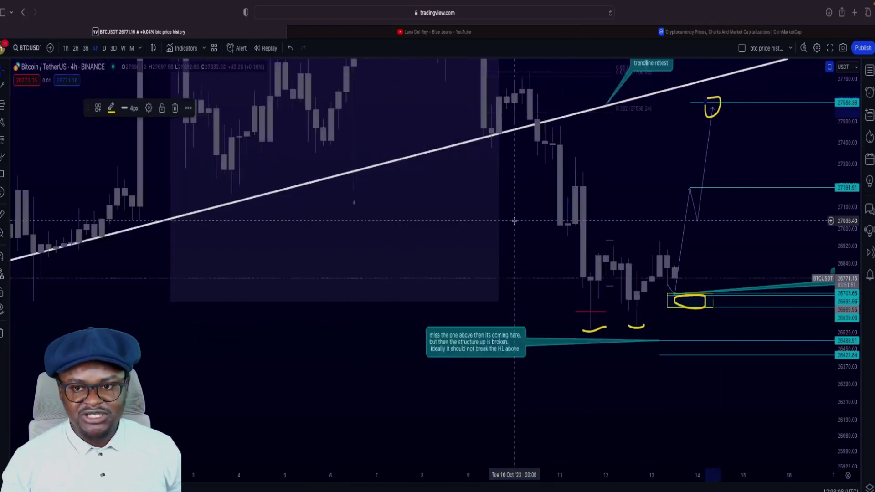
pyautogui.moveTo(854, 135); pyautogui.dragTo(854, 155)
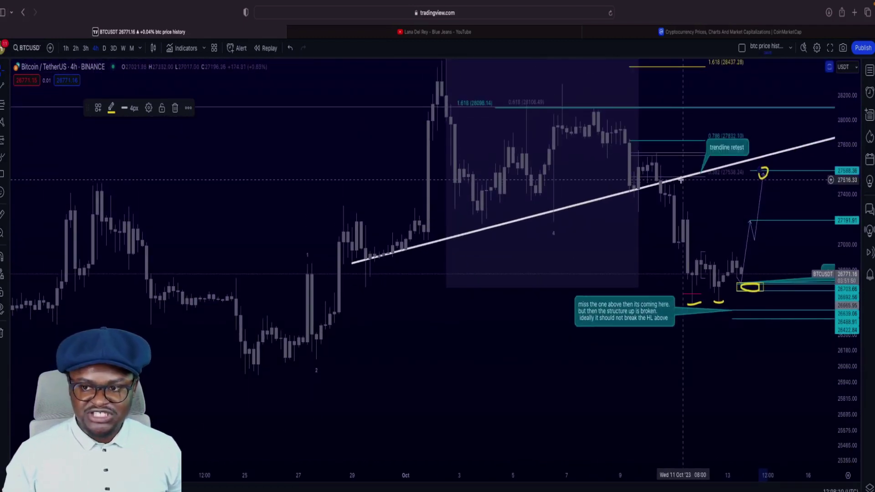
pyautogui.scroll(-4, 683, 183)
pyautogui.hscroll(3, 682, 182)
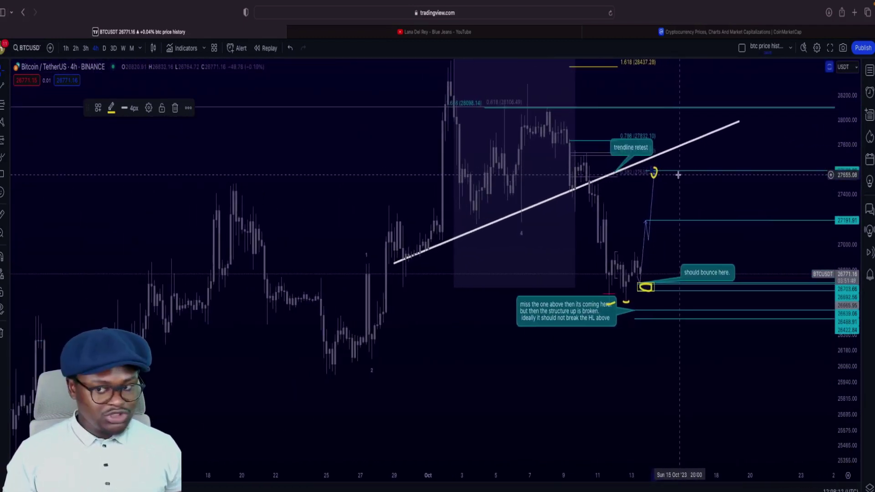
pyautogui.moveTo(659, 174); pyautogui.dragTo(655, 172)
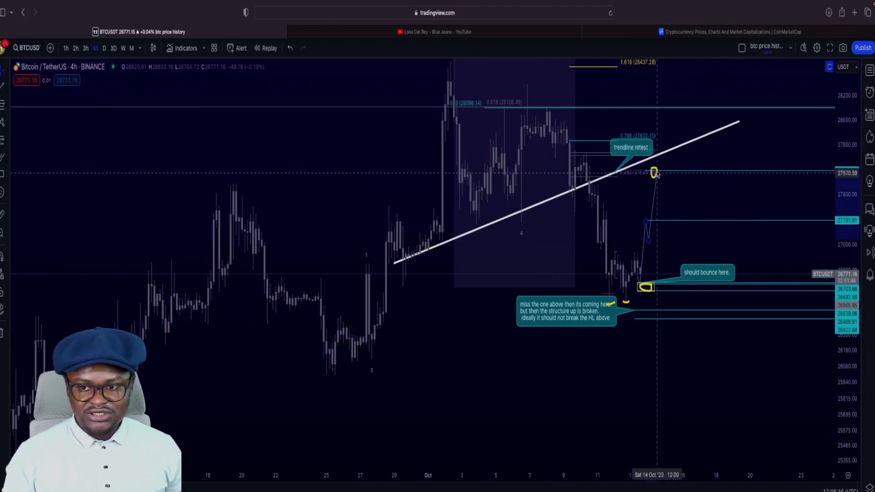
pyautogui.click(656, 174)
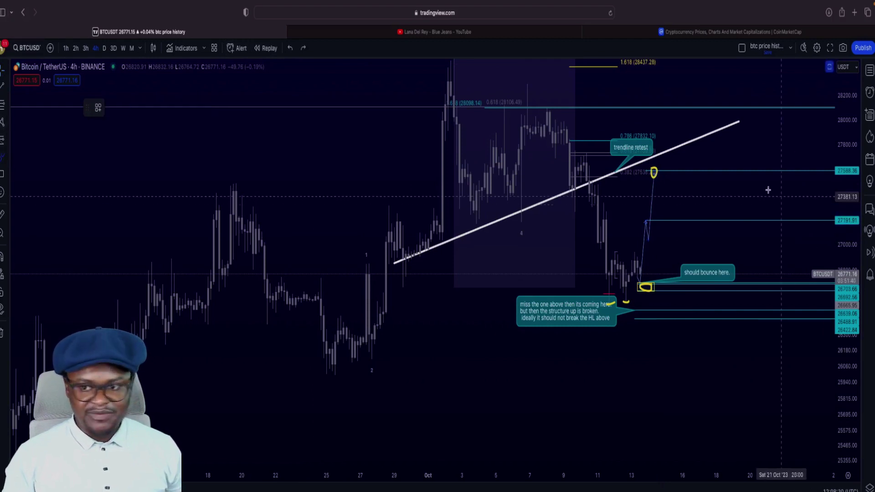
pyautogui.moveTo(655, 172)
pyautogui.mouseDown()
pyautogui.moveTo(680, 213)
pyautogui.moveTo(709, 147)
pyautogui.mouseUp()
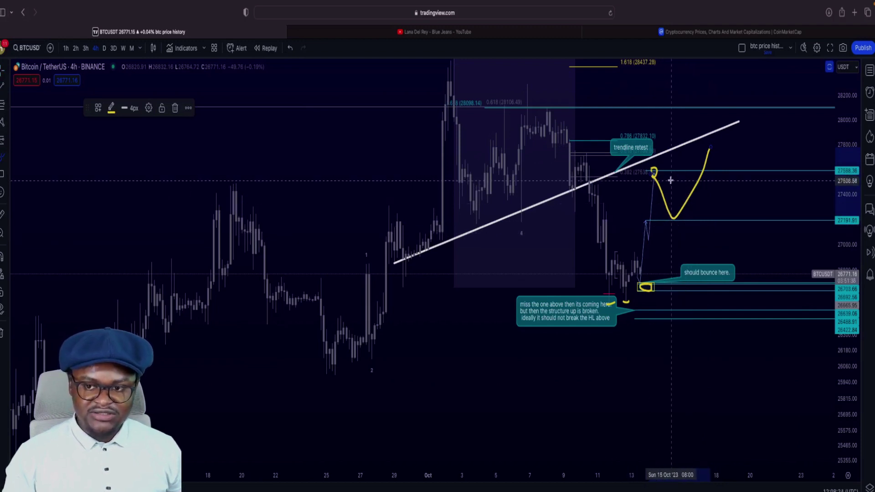
pyautogui.click(176, 108)
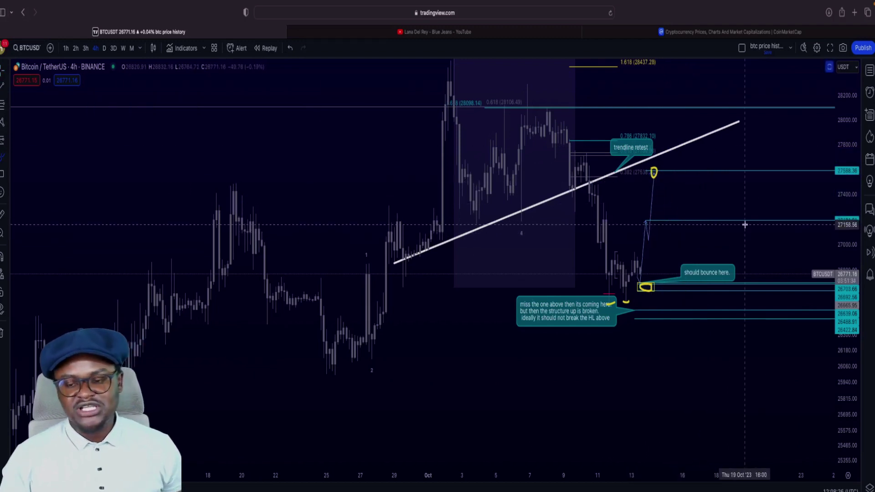
pyautogui.scroll(3, 668, 310)
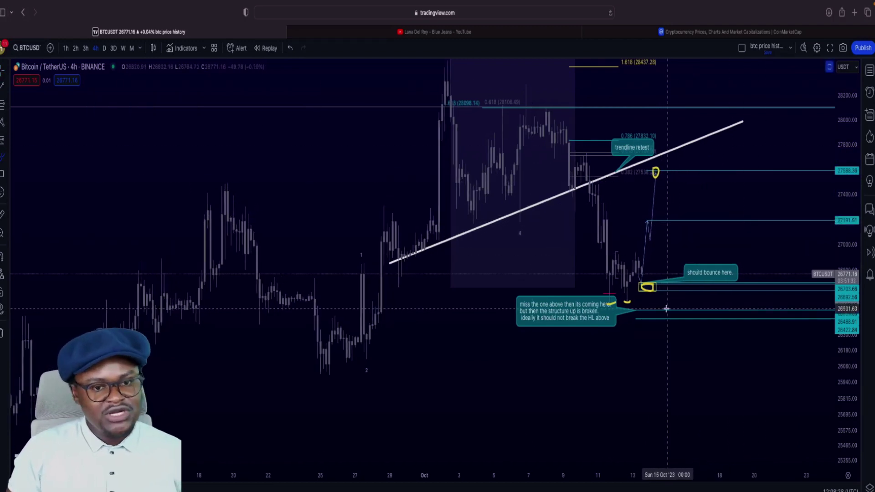
pyautogui.scroll(5, 666, 309)
pyautogui.scroll(2, 666, 308)
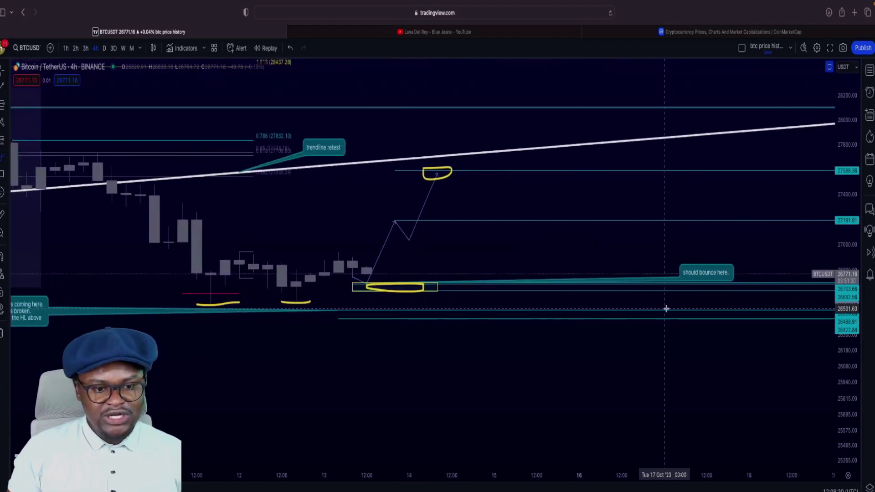
pyautogui.hscroll(-5, 666, 308)
pyautogui.moveTo(845, 255); pyautogui.dragTo(843, 142)
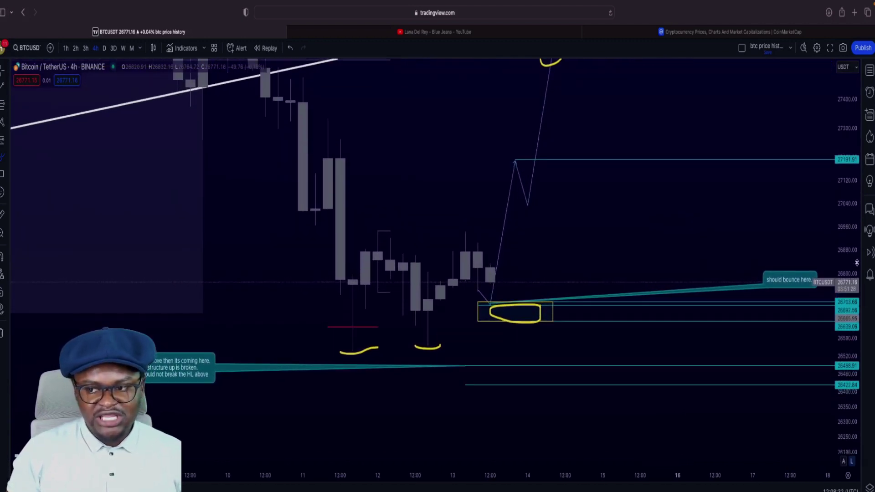
pyautogui.moveTo(845, 263); pyautogui.dragTo(843, 201)
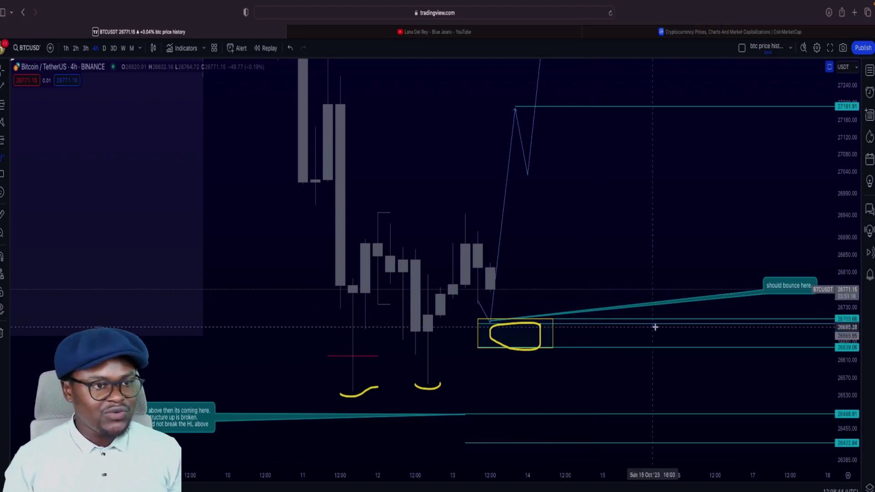
# Step: Switch the Bitcoin chart to the weekly timeframe and hide all drawings
pyautogui.click(124, 50)
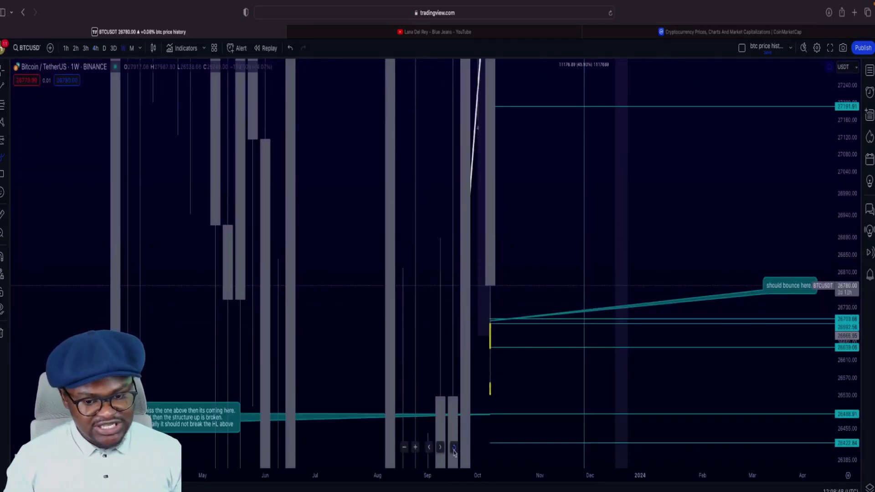
pyautogui.hscroll(5, 472, 374)
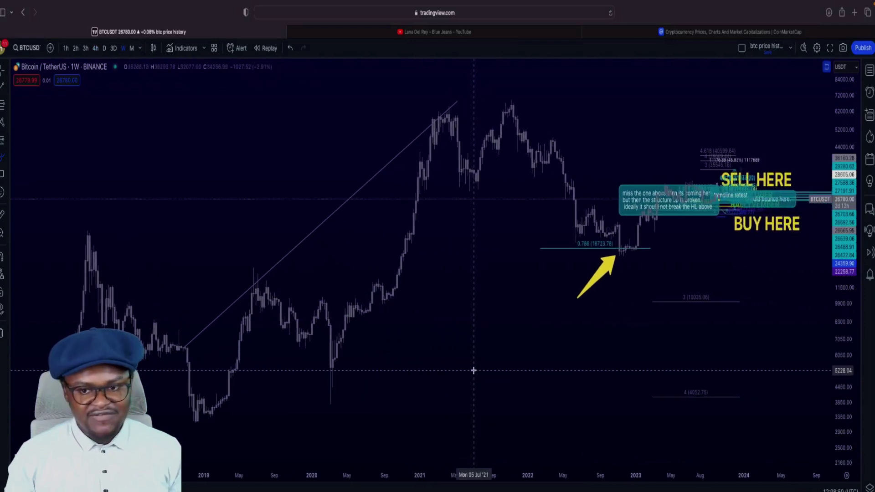
pyautogui.hscroll(5, 473, 371)
pyautogui.scroll(5, 474, 370)
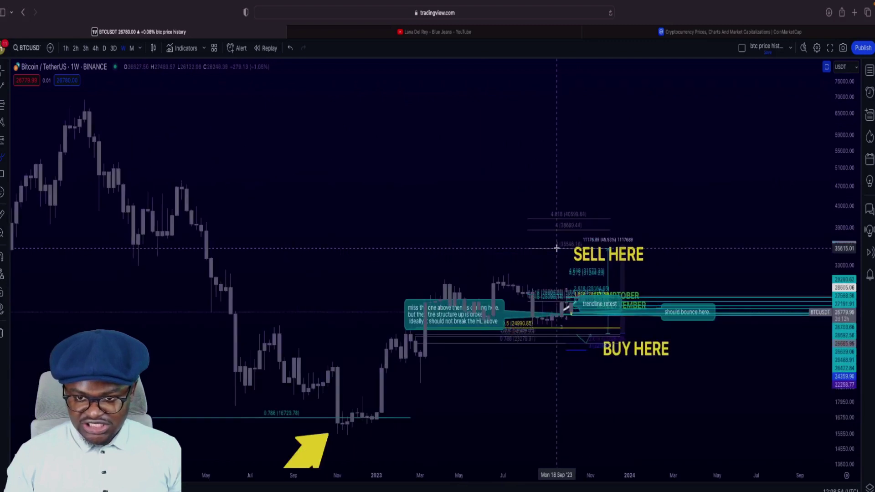
pyautogui.scroll(8, 557, 249)
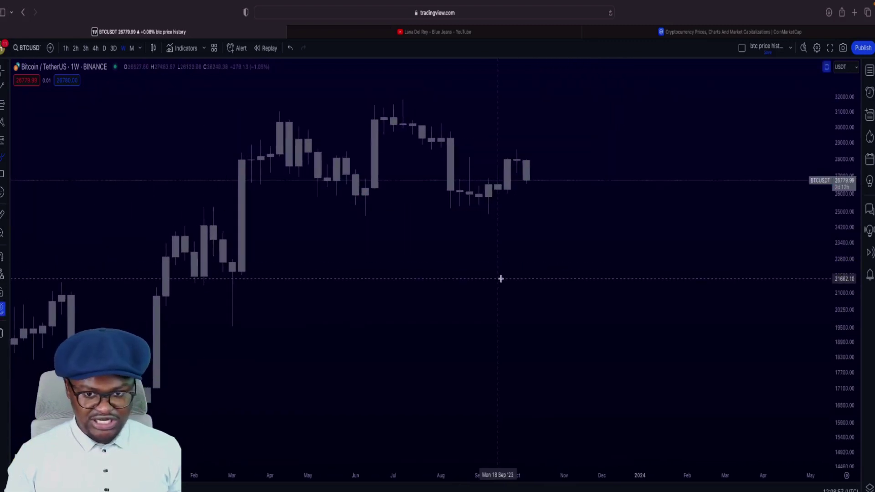
# Step: Examine the 2023 weekly candles, from the March rally through the latest October candle
pyautogui.scroll(-5, 506, 279)
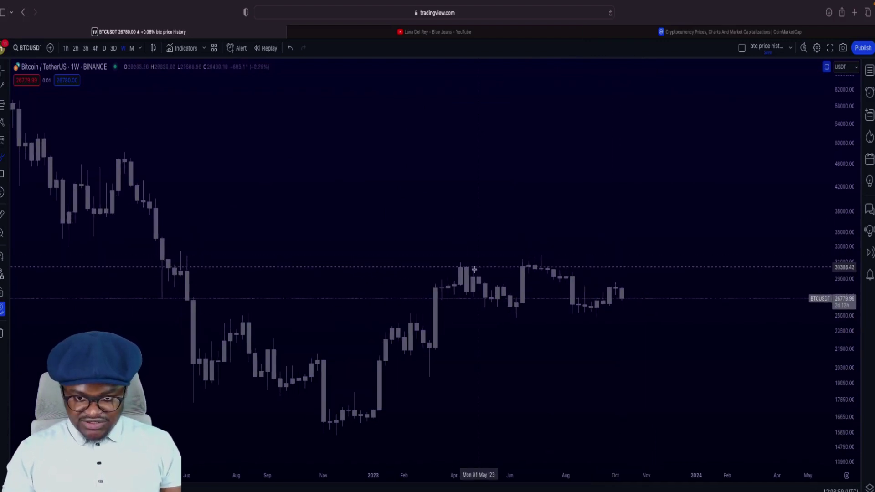
pyautogui.hscroll(-5, 560, 288)
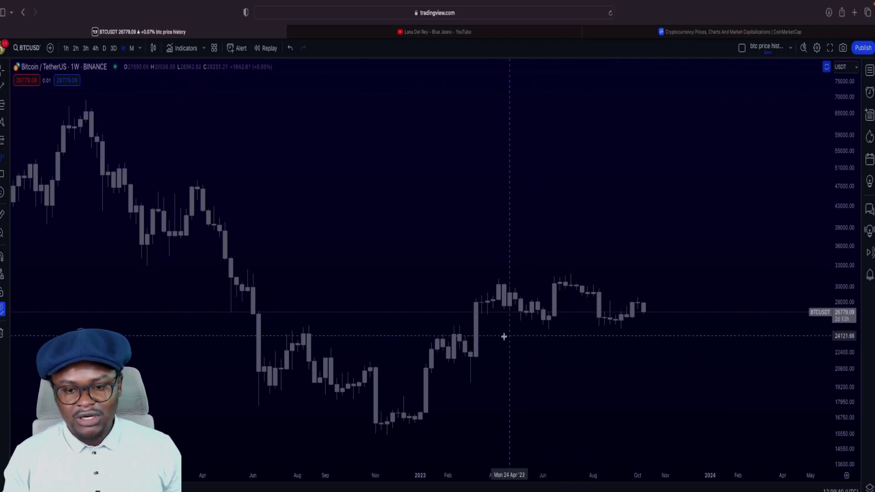
pyautogui.moveTo(845, 364); pyautogui.dragTo(129, 233)
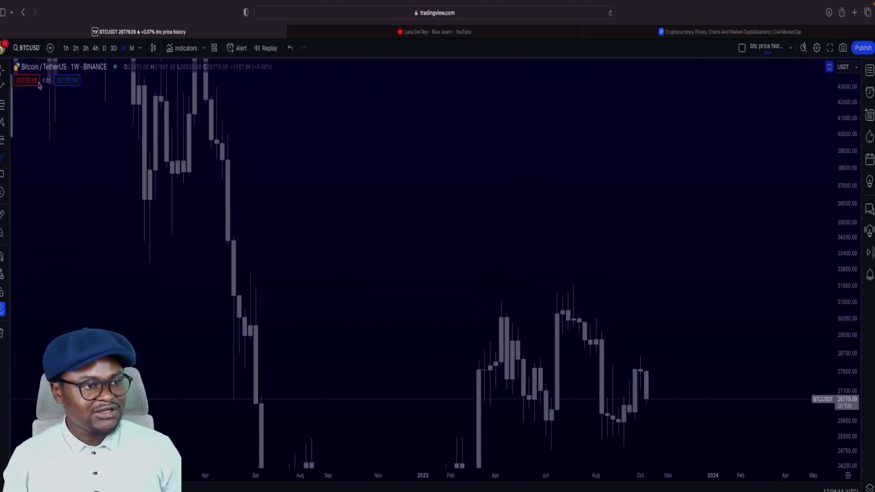
pyautogui.moveTo(422, 232); pyautogui.dragTo(440, 117)
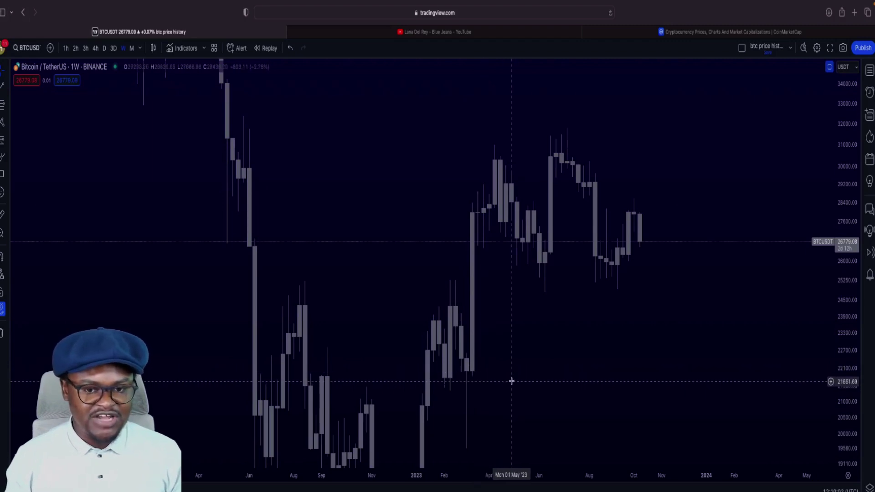
pyautogui.scroll(2, 510, 381)
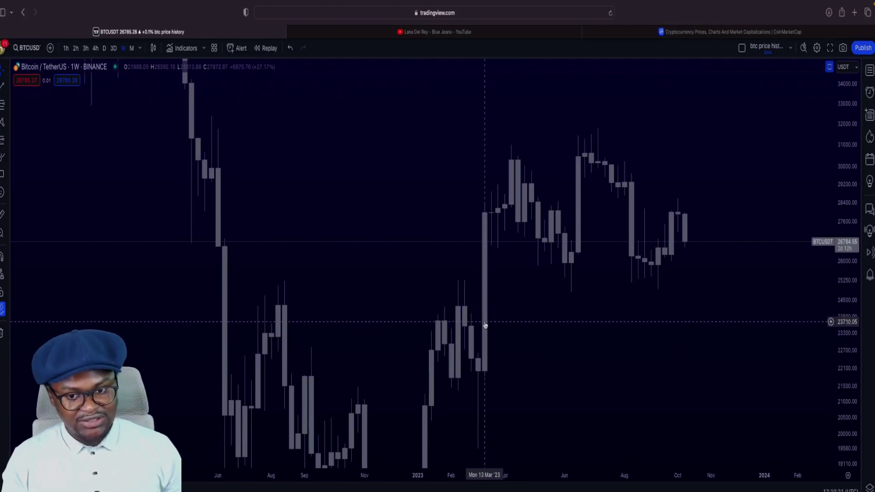
pyautogui.hscroll(3, 483, 321)
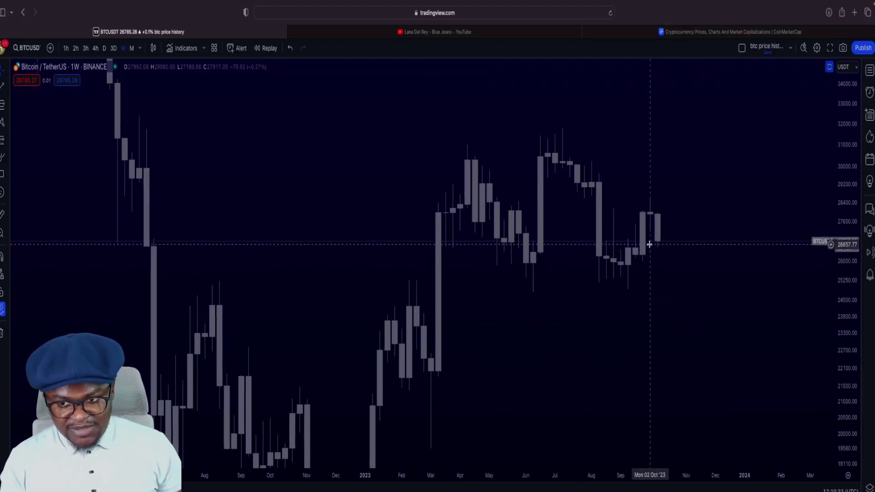
pyautogui.scroll(5, 658, 245)
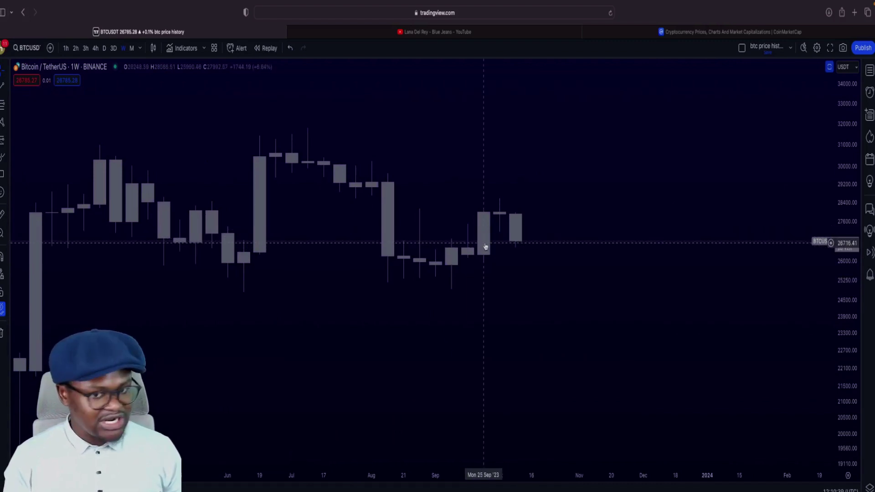
pyautogui.moveTo(843, 388); pyautogui.dragTo(846, 78)
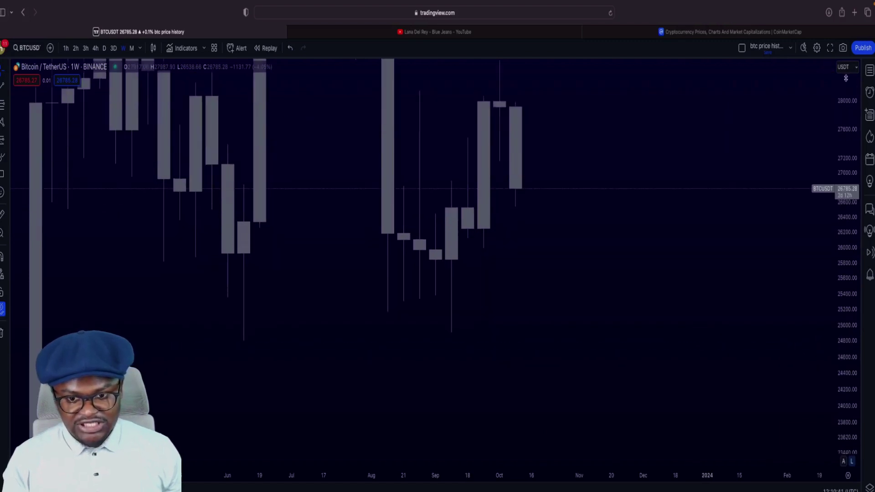
pyautogui.moveTo(449, 173); pyautogui.dragTo(491, 266)
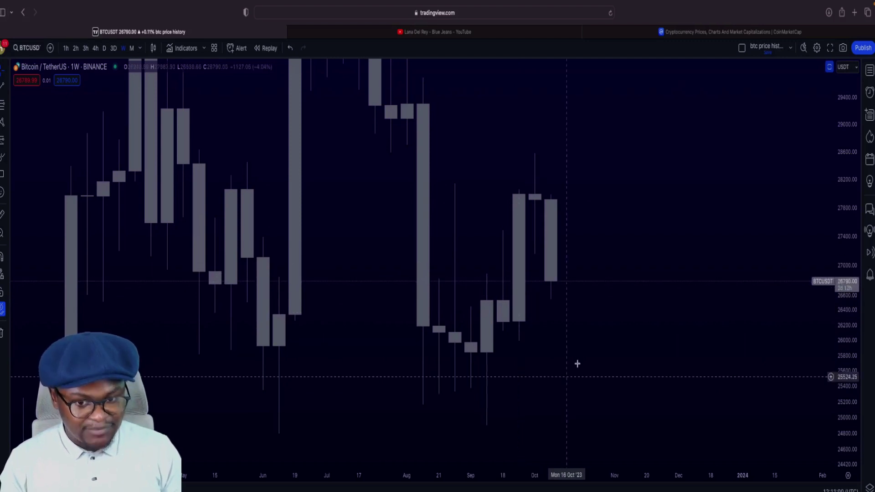
# Step: Examine the weekly price structure around the November 2022 low and the January 2023 rally against the wider 2021 to 2023 move
pyautogui.scroll(-5, 577, 360)
pyautogui.scroll(-3, 578, 357)
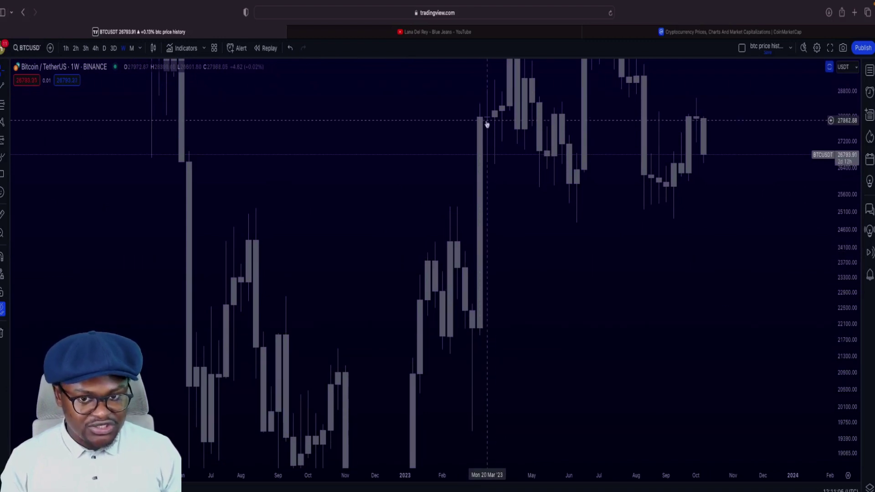
pyautogui.moveTo(509, 283); pyautogui.dragTo(523, 120)
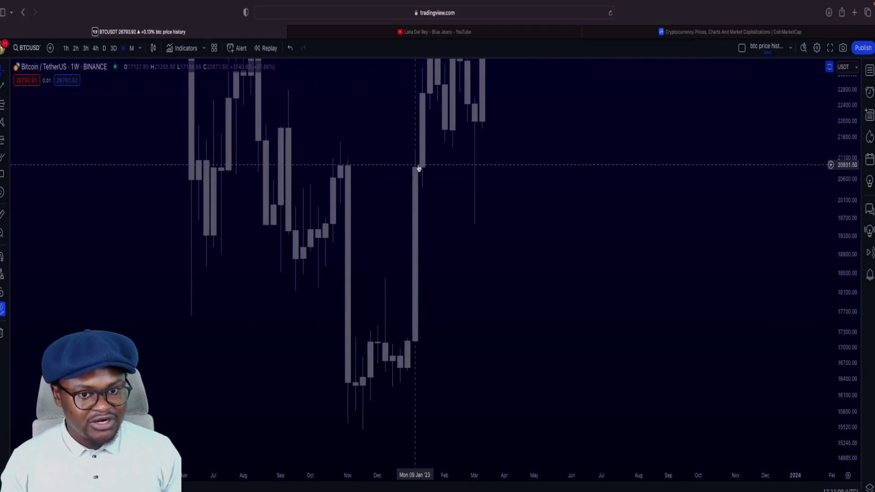
pyautogui.hotkey('alt', 'r')
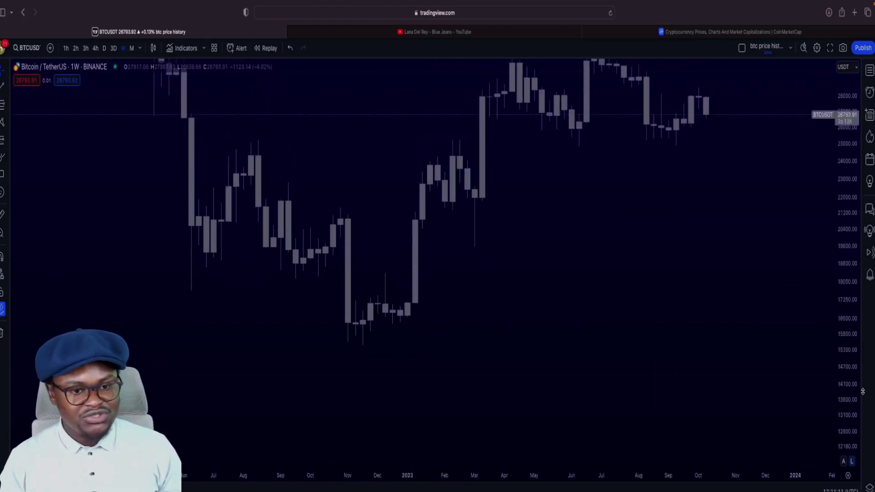
pyautogui.scroll(-5, 674, 311)
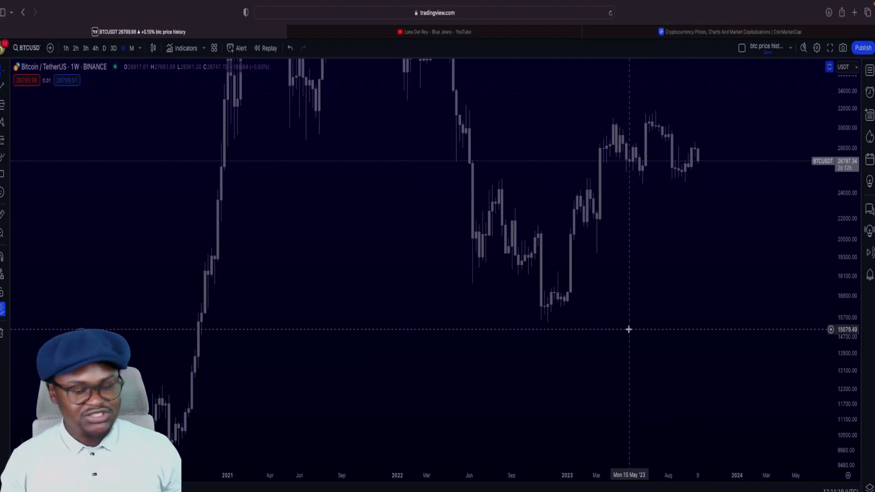
pyautogui.scroll(5, 592, 307)
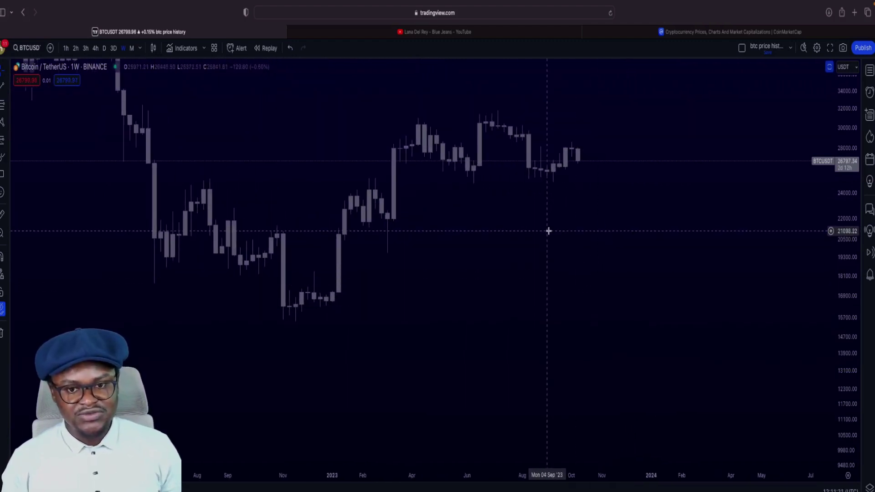
pyautogui.scroll(-5, 545, 235)
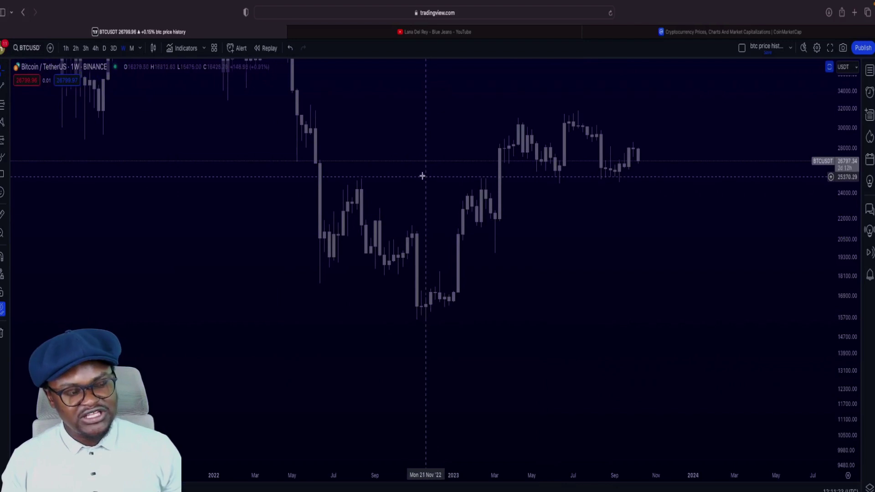
pyautogui.moveTo(403, 113); pyautogui.dragTo(419, 220)
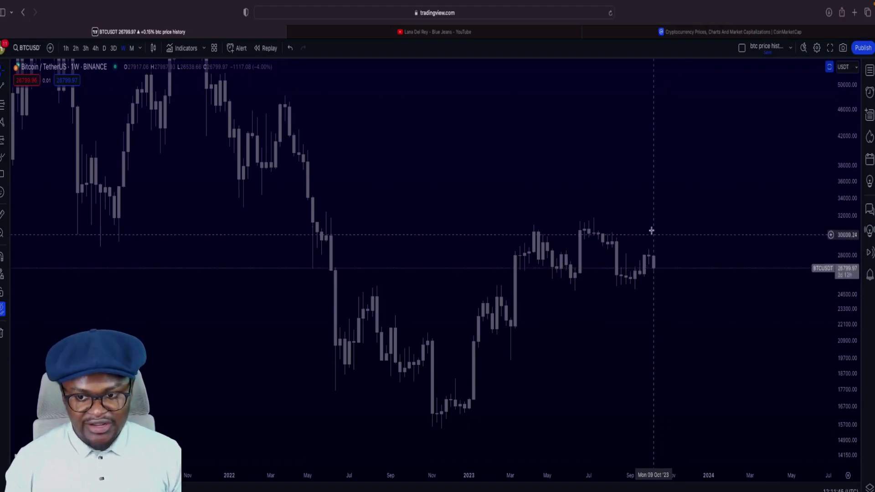
pyautogui.scroll(-5, 597, 393)
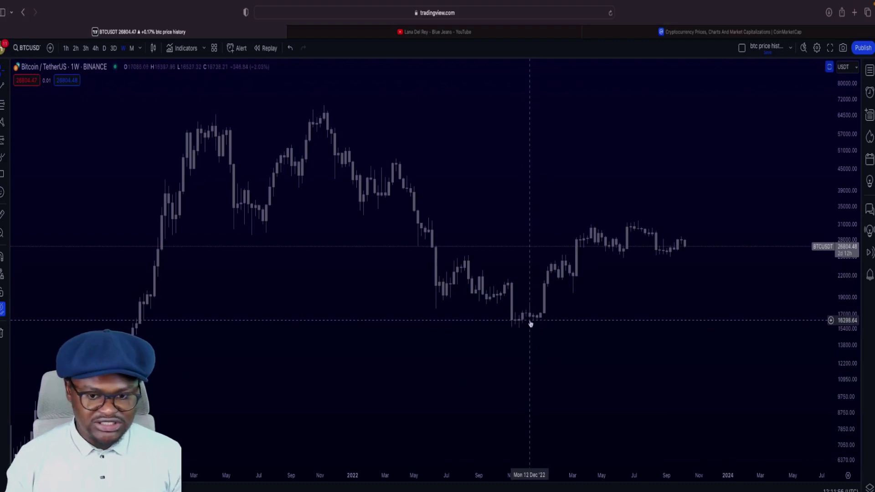
pyautogui.scroll(-2, 532, 319)
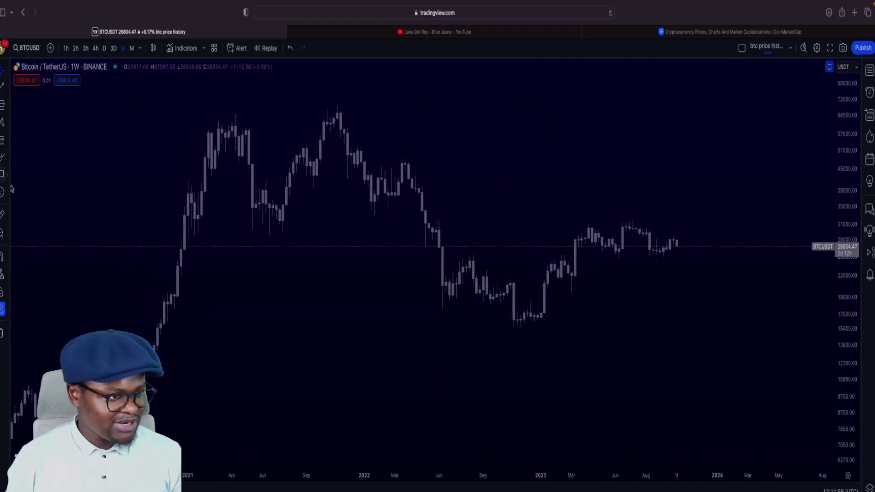
# Step: Show the drawings again and measure the price range from the 2021 peak at 69028.97 to the 2022 low at 15524.61, deleting the measurement
pyautogui.click(2, 309)
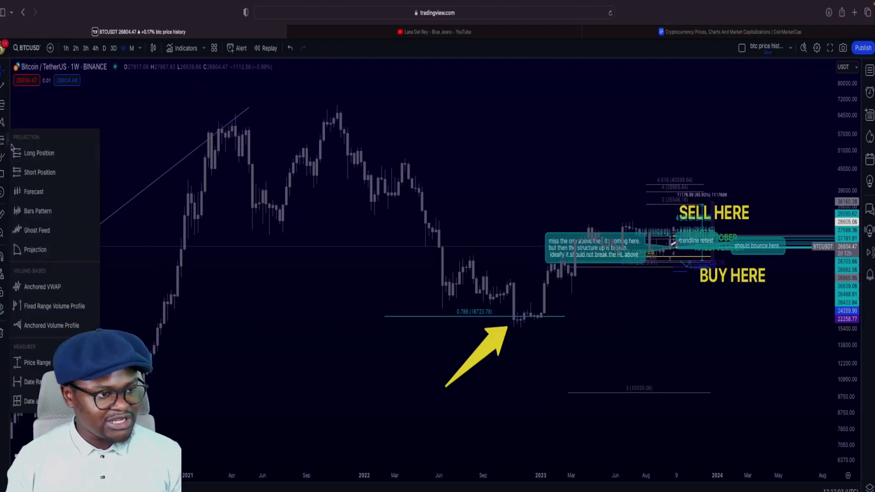
pyautogui.moveTo(381, 106); pyautogui.dragTo(540, 327)
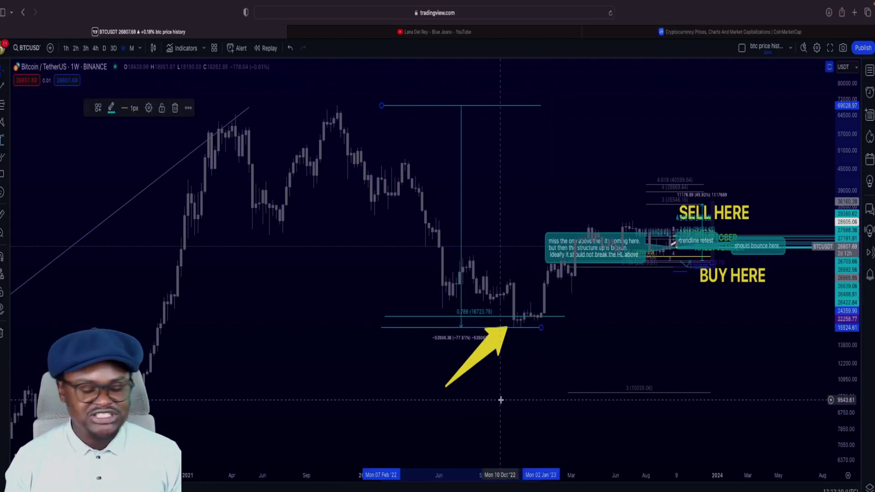
pyautogui.scroll(-4, 501, 400)
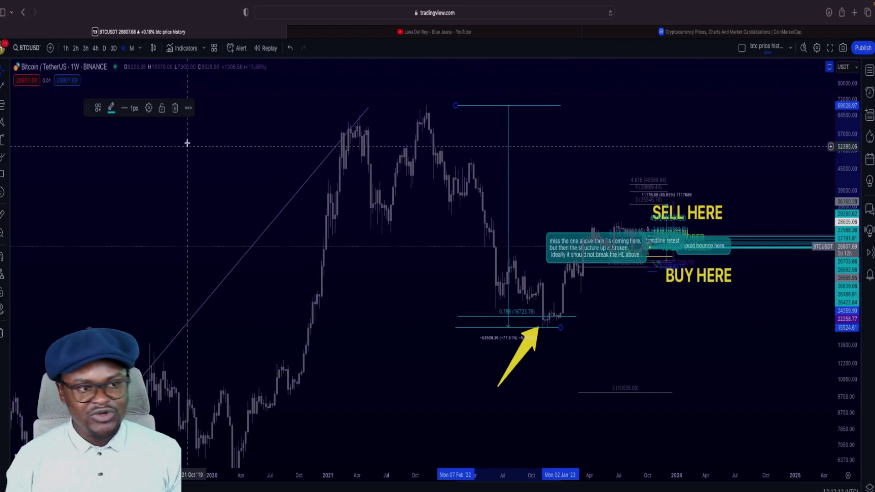
pyautogui.click(176, 111)
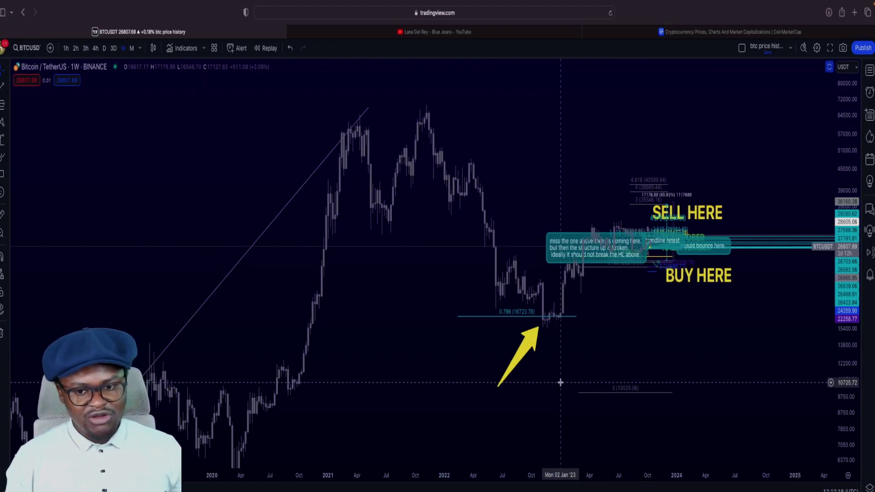
# Step: Draw a white trend line from the December 2018 low at about 3179 past the 2022 low to about 17274 at 27 February 2023
pyautogui.scroll(5, 560, 382)
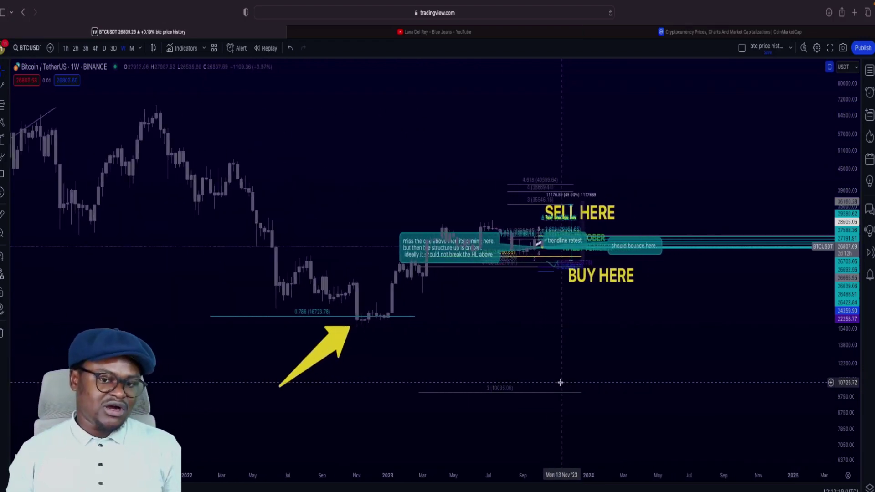
pyautogui.scroll(-5, 560, 383)
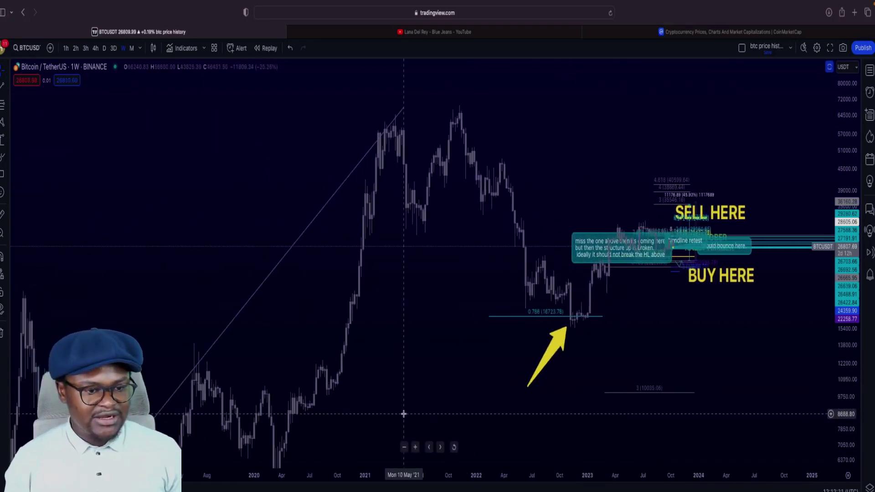
pyautogui.moveTo(407, 346); pyautogui.dragTo(423, 276)
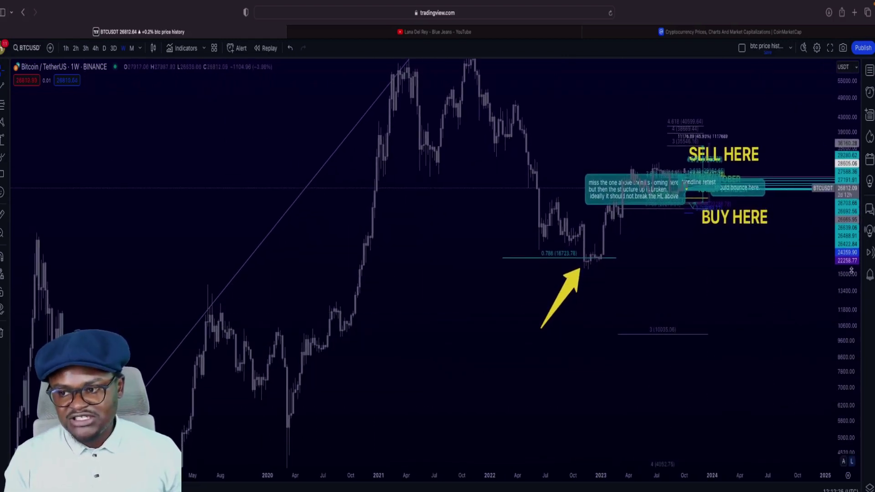
pyautogui.scroll(-5, 843, 280)
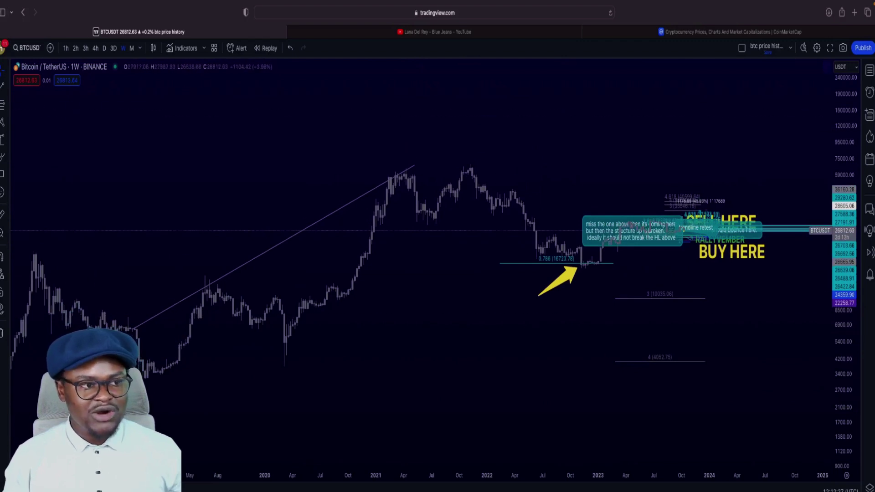
pyautogui.click(167, 371)
pyautogui.moveTo(598, 255)
pyautogui.mouseDown()
pyautogui.moveTo(253, 244)
pyautogui.moveTo(611, 251)
pyautogui.moveTo(613, 262)
pyautogui.mouseUp()
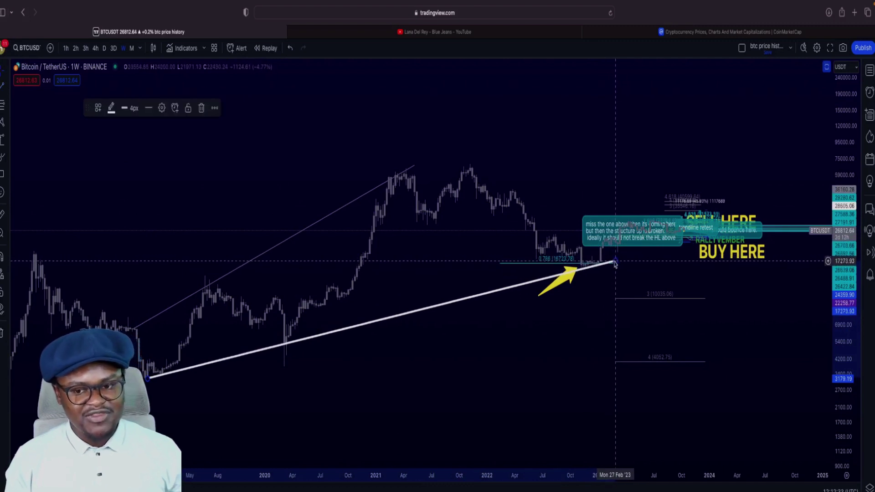
pyautogui.doubleClick(610, 263)
pyautogui.press('Escape')
pyautogui.moveTo(436, 347); pyautogui.dragTo(517, 313)
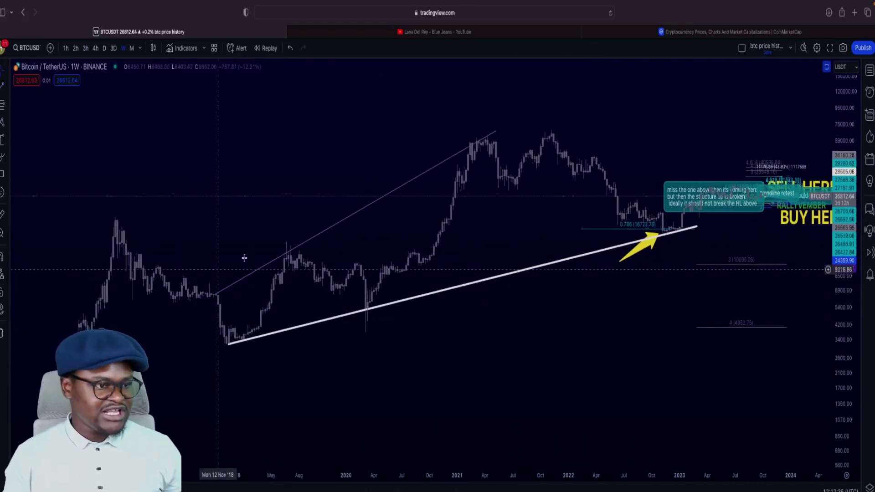
# Step: Format the upper trend line from the October 2018 level to the 2021 peak as a white line 4px thick
pyautogui.click(309, 240)
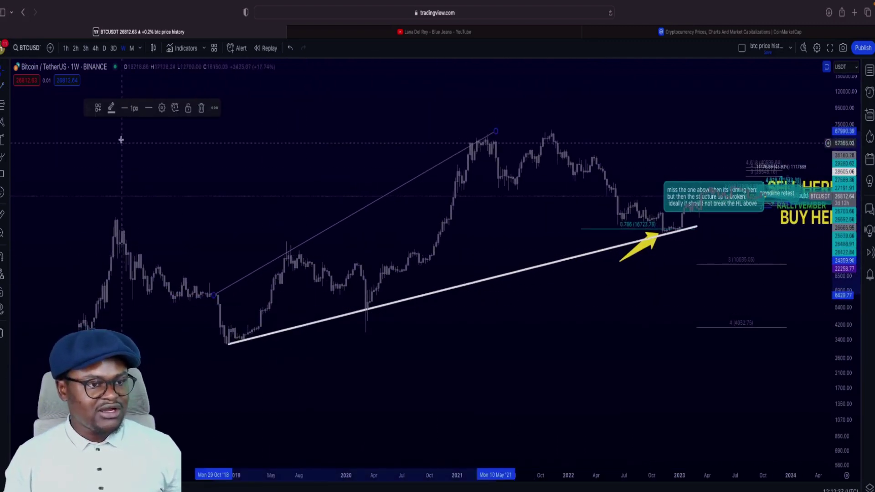
pyautogui.click(112, 108)
pyautogui.click(117, 124)
pyautogui.click(124, 109)
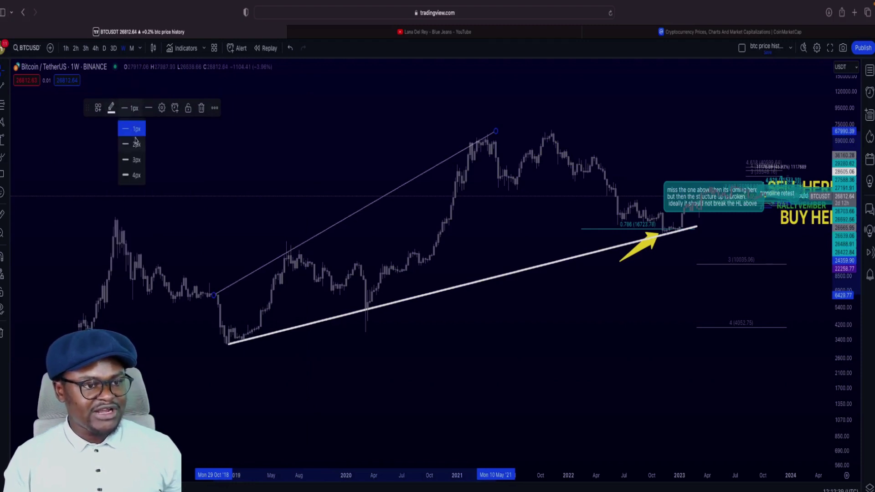
pyautogui.click(129, 179)
pyautogui.click(299, 206)
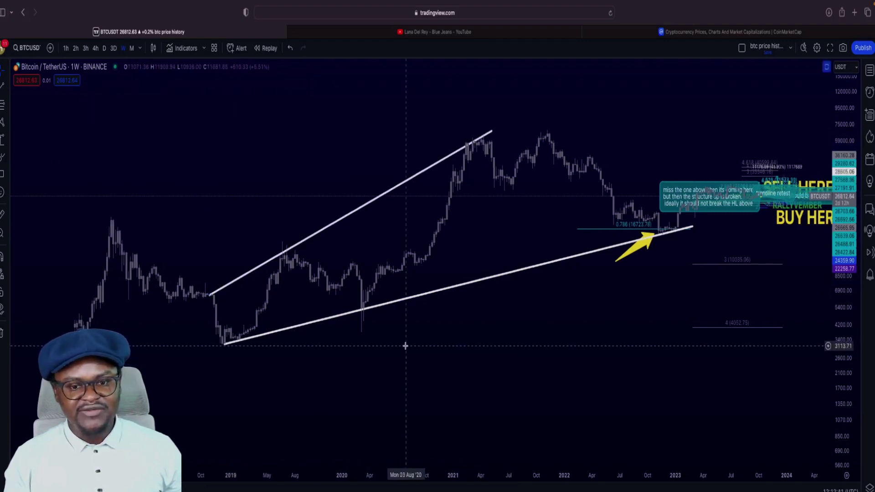
# Step: Hide all drawings on the weekly Bitcoin chart, leaving the bare candles from 2021 through October 2023 in view
pyautogui.hscroll(10, 405, 346)
pyautogui.hscroll(-15, 405, 347)
pyautogui.hscroll(5, 405, 346)
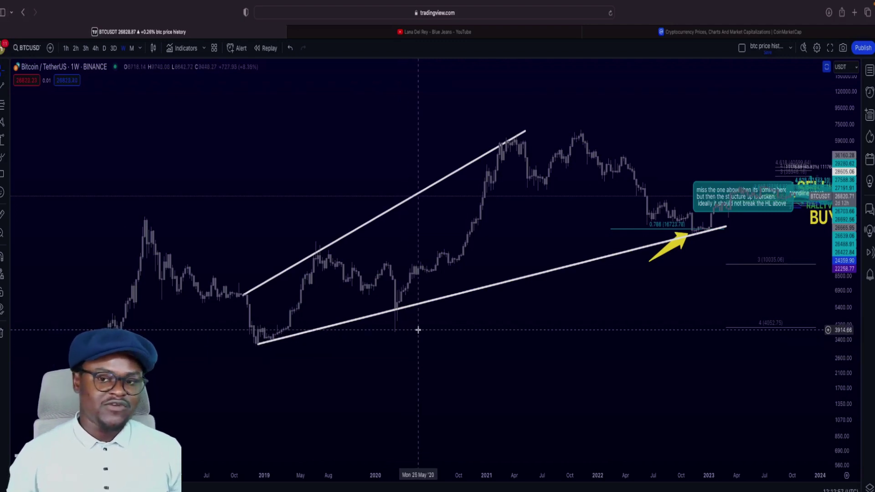
pyautogui.scroll(5, 418, 328)
pyautogui.hscroll(4, 751, 354)
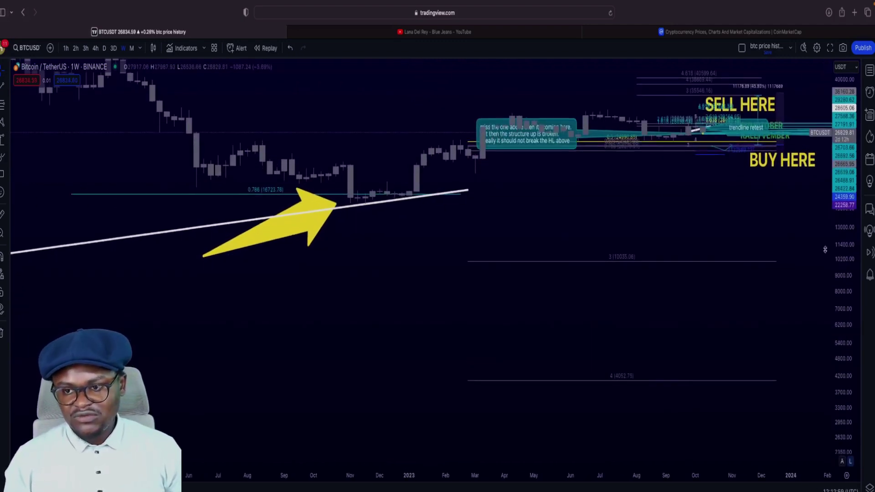
pyautogui.scroll(-5, 552, 340)
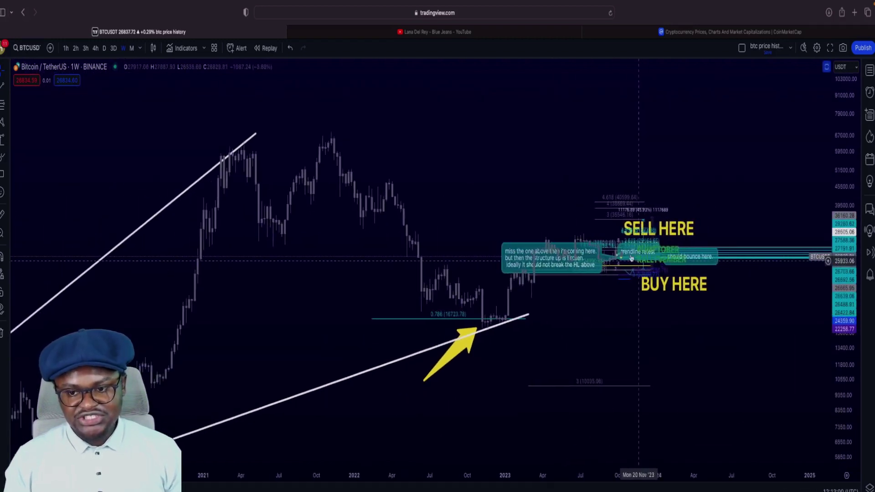
pyautogui.hotkey('ctrl', 'alt', 'h')
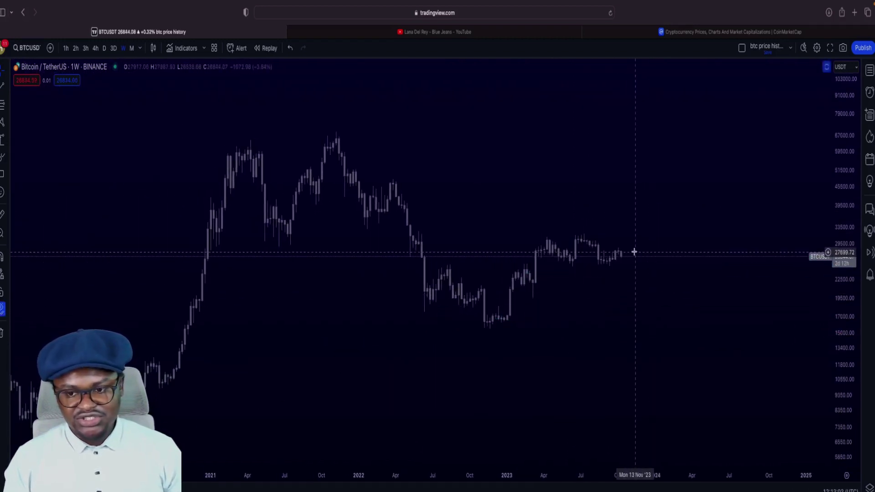